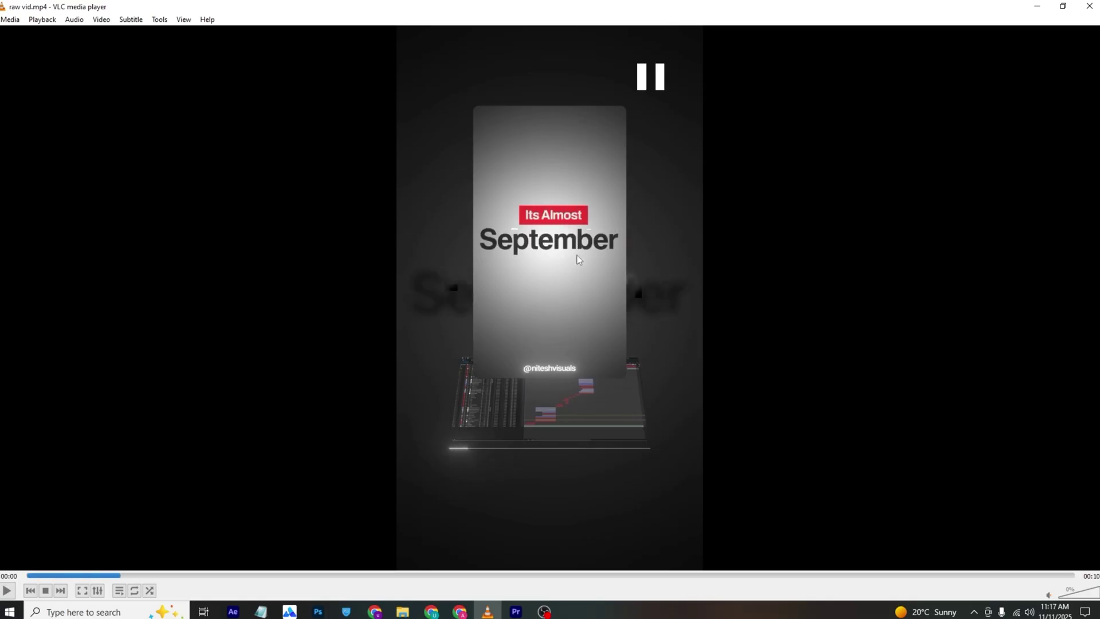
# Step: Switch to Premiere Pro and create a 1080 × 1920 color matte named bg in light grey EBEBEB
pyautogui.hotkey('alt', 'Tab')
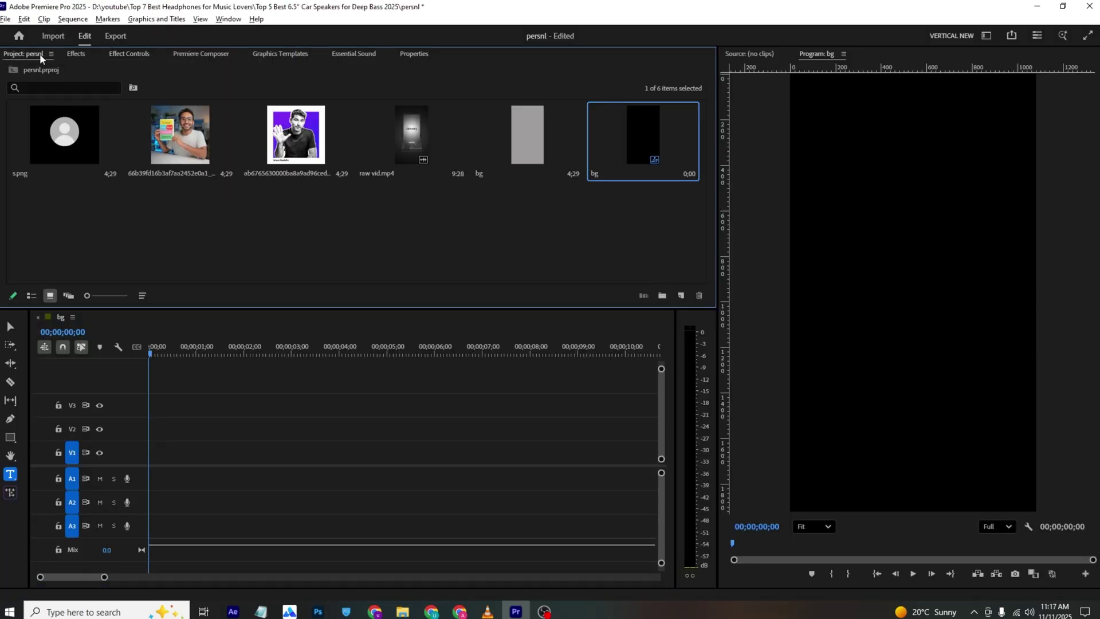
pyautogui.rightClick(310, 233)
pyautogui.moveTo(373, 278)
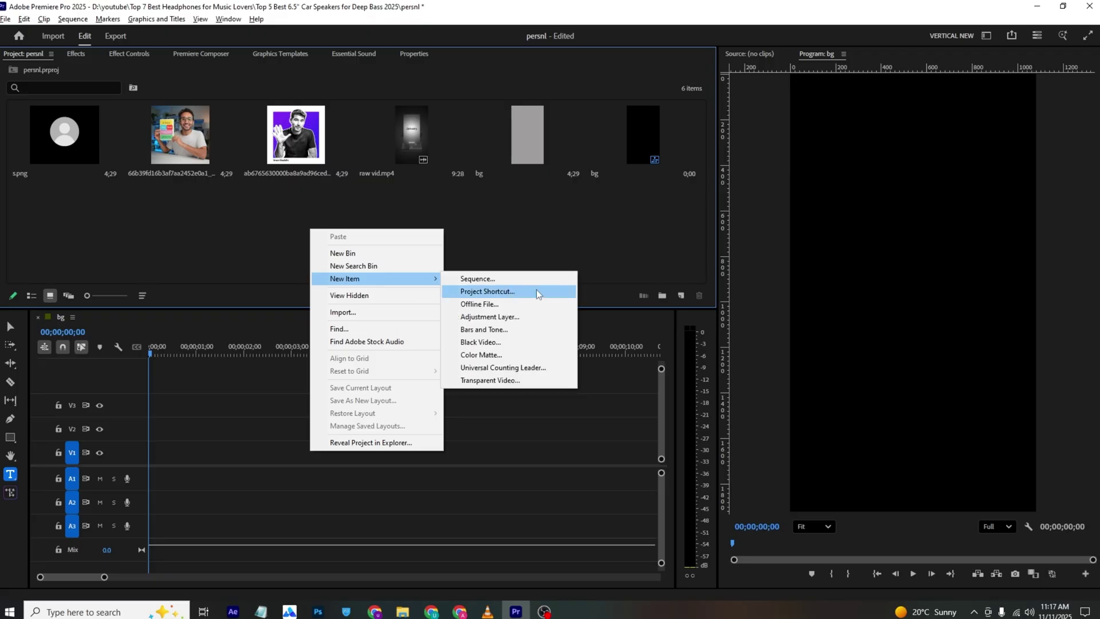
pyautogui.click(513, 355)
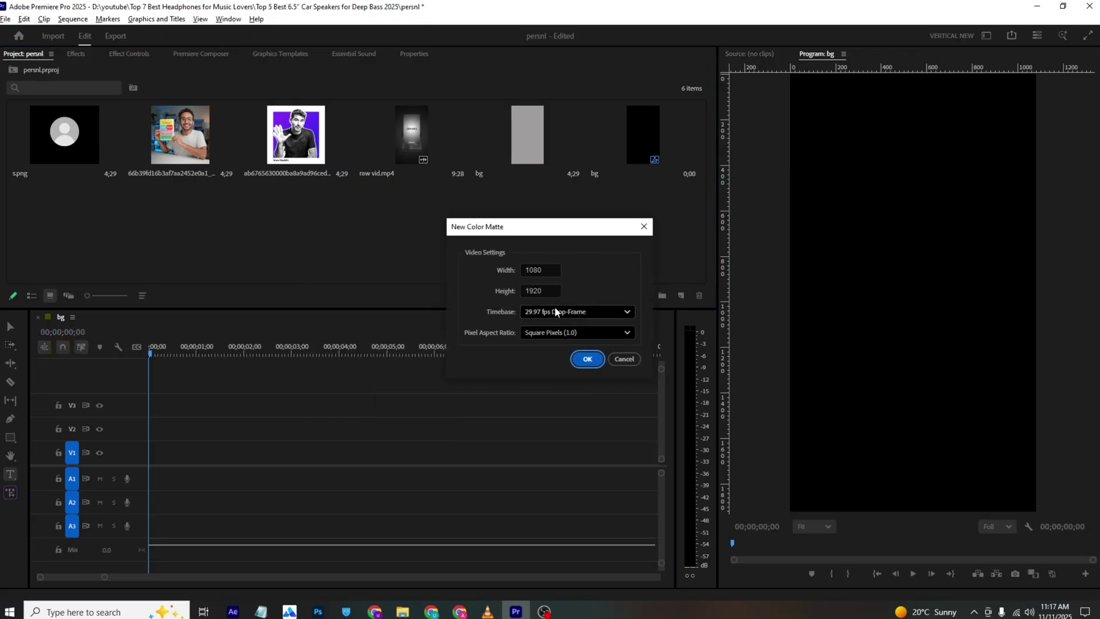
pyautogui.click(587, 359)
pyautogui.moveTo(431, 291); pyautogui.dragTo(410, 355)
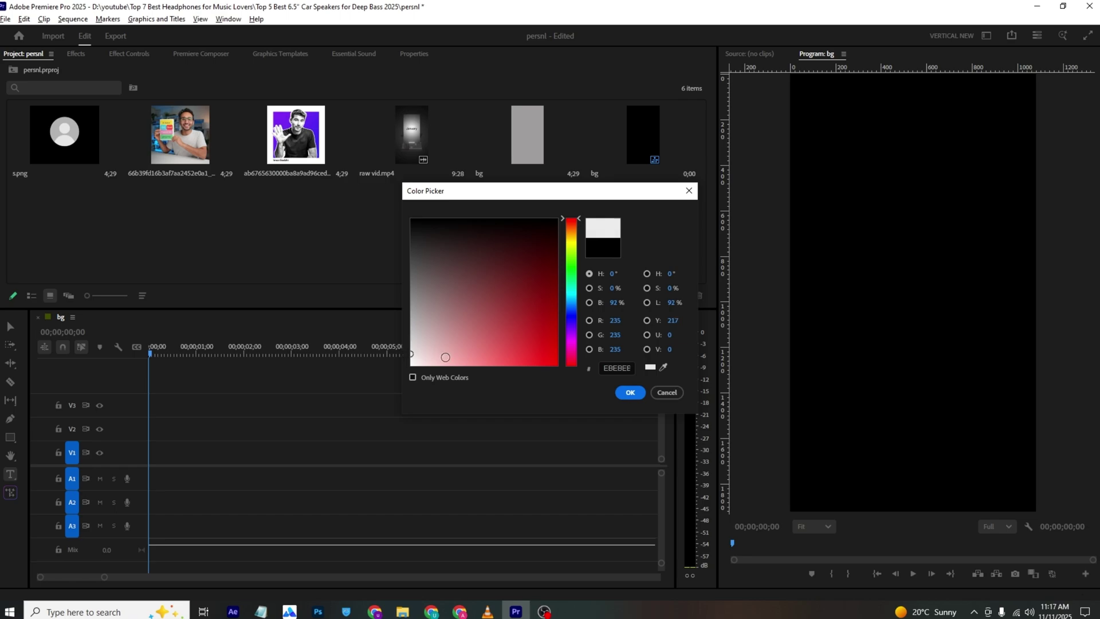
pyautogui.click(629, 393)
pyautogui.write('bg')
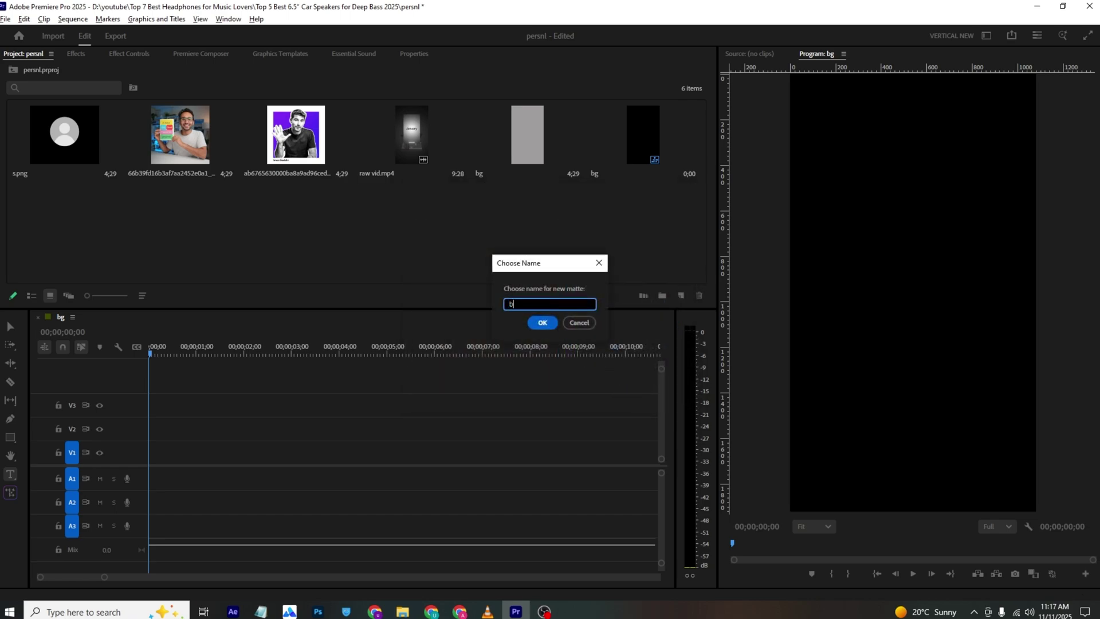
pyautogui.click(550, 323)
# Step: Place the light grey bg matte on V1 from the sequence start, running to about 00;00;08;20
pyautogui.moveTo(294, 370); pyautogui.dragTo(270, 452)
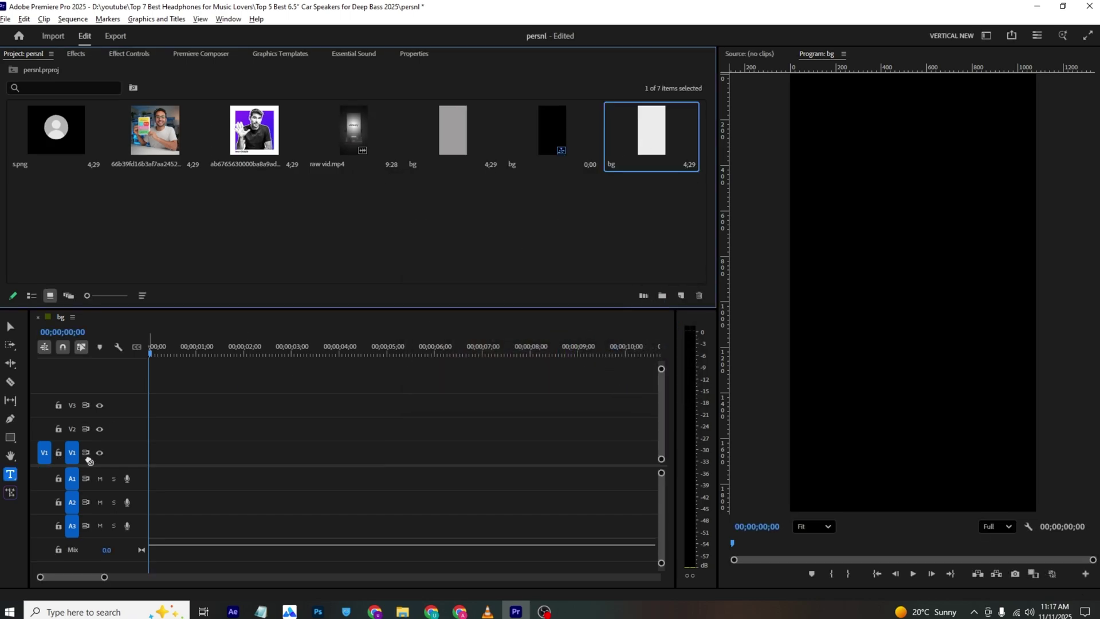
pyautogui.click(194, 236)
# Step: Draw a small horizontal rectangle with the Rectangle tool in the upper part of the frame
pyautogui.click(10, 438)
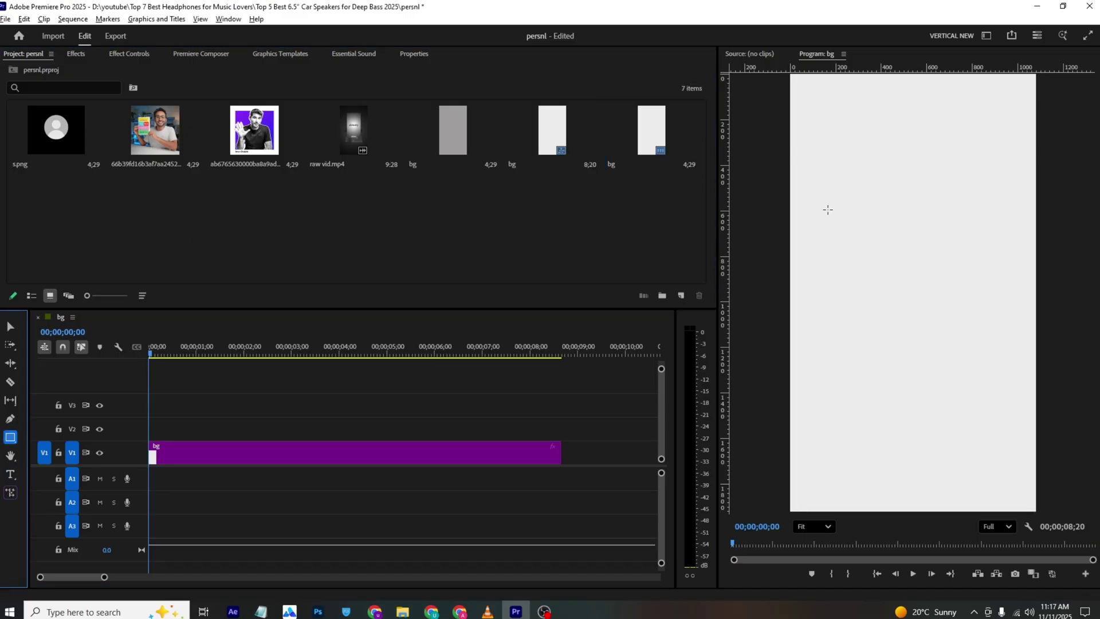
pyautogui.moveTo(875, 245); pyautogui.dragTo(919, 251)
pyautogui.hotkey('ctrl', 'z')
pyautogui.moveTo(822, 192)
pyautogui.mouseDown()
pyautogui.moveTo(850, 221)
pyautogui.moveTo(991, 235)
pyautogui.moveTo(901, 210)
pyautogui.moveTo(910, 210)
pyautogui.mouseUp()
# Step: Set the rectangle graphic's Motion position to 683, 1062
pyautogui.click(130, 54)
pyautogui.moveTo(241, 150); pyautogui.dragTo(293, 150)
pyautogui.moveTo(212, 152); pyautogui.dragTo(217, 152)
pyautogui.click(191, 405)
pyautogui.click(207, 441)
pyautogui.click(209, 429)
pyautogui.click(414, 53)
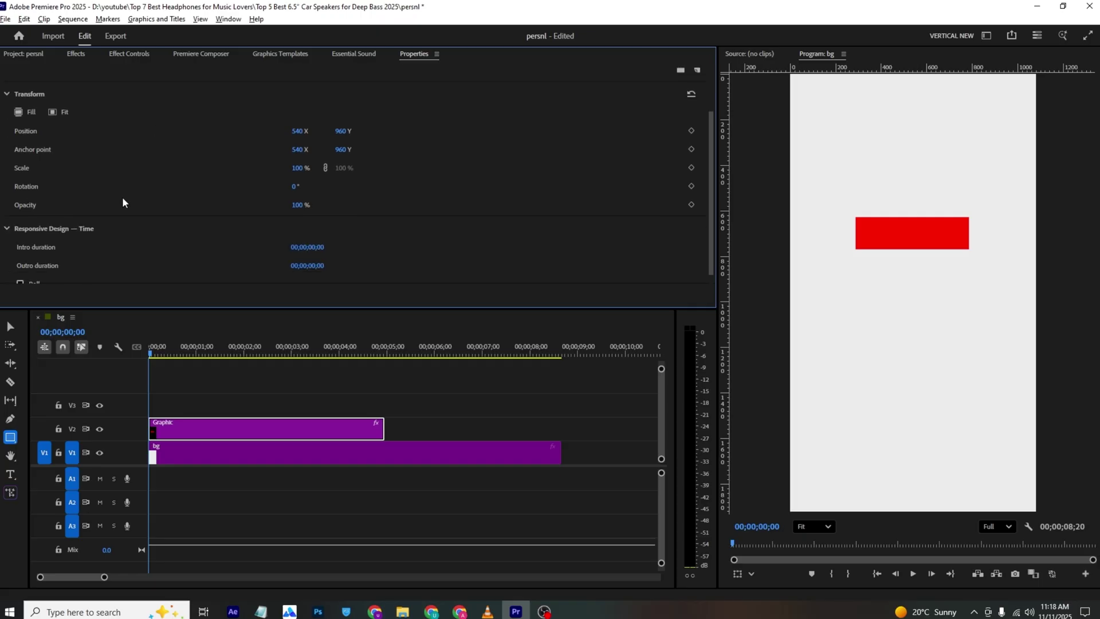
pyautogui.click(70, 95)
pyautogui.scroll(-2, 63, 142)
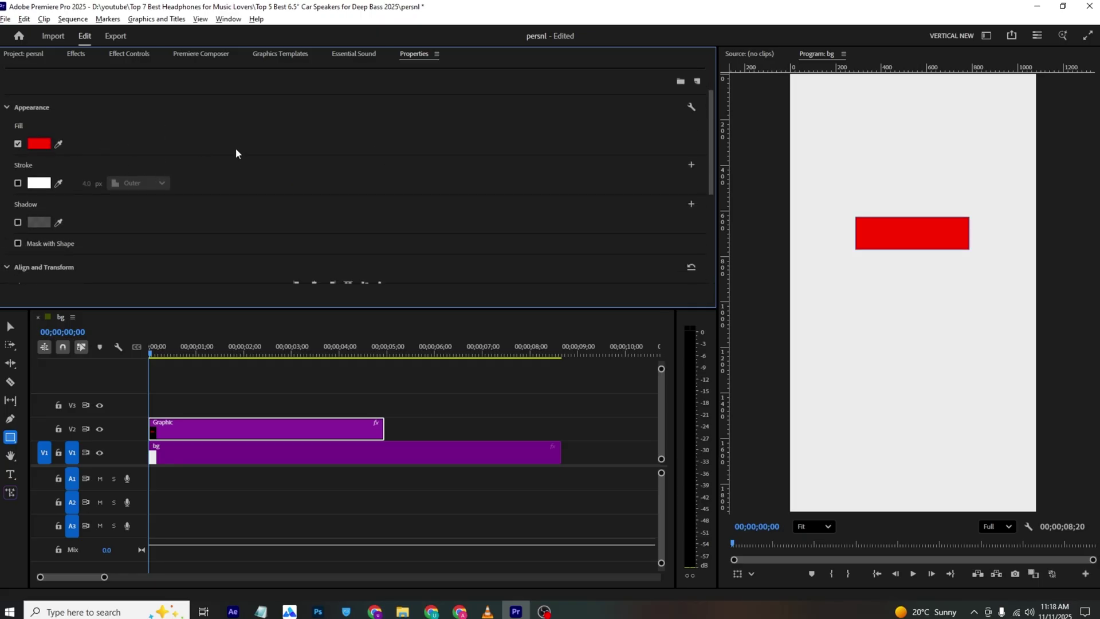
pyautogui.scroll(2, 345, 172)
pyautogui.click(39, 189)
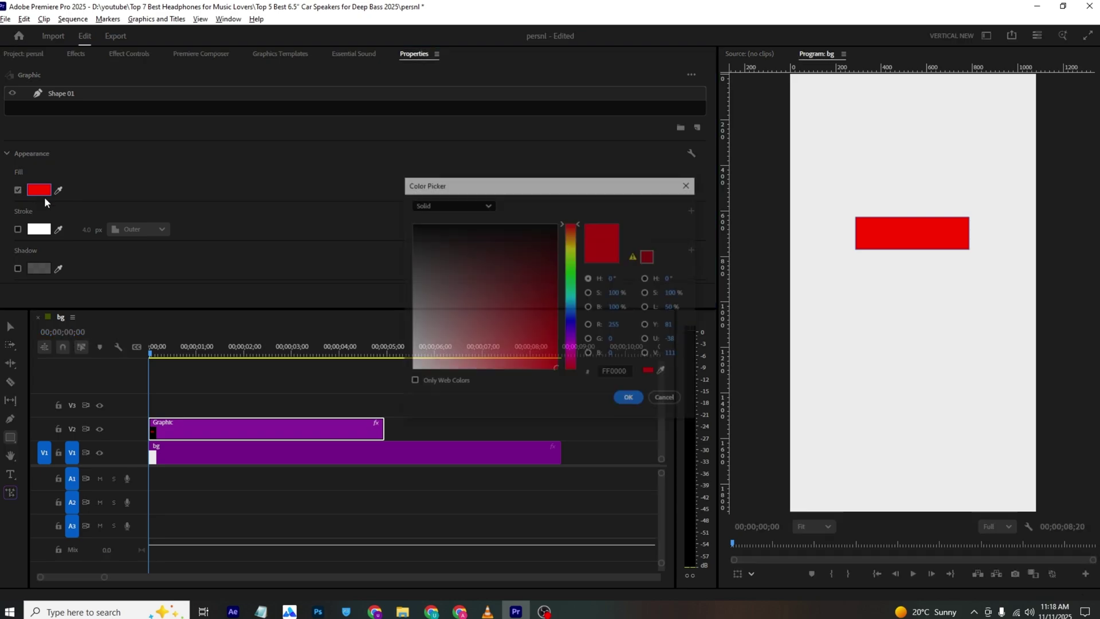
pyautogui.moveTo(429, 226); pyautogui.dragTo(479, 256)
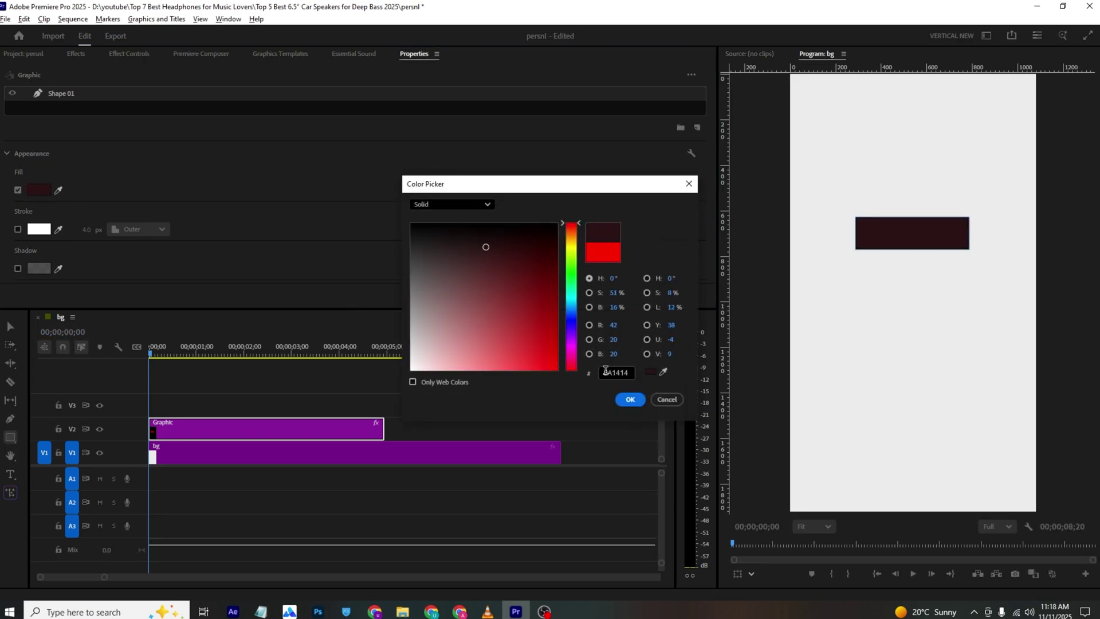
pyautogui.click(666, 399)
# Step: Add the text "its almost" above the red rectangle as a separate graphic on V3
pyautogui.click(188, 412)
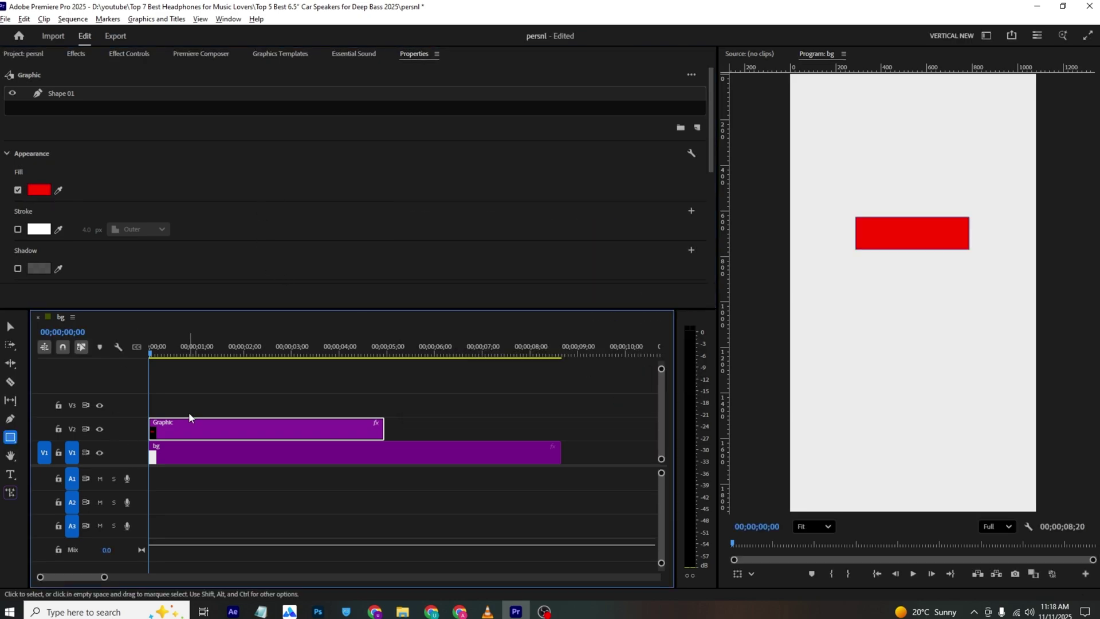
pyautogui.click(14, 476)
pyautogui.click(831, 194)
pyautogui.write('its alom')
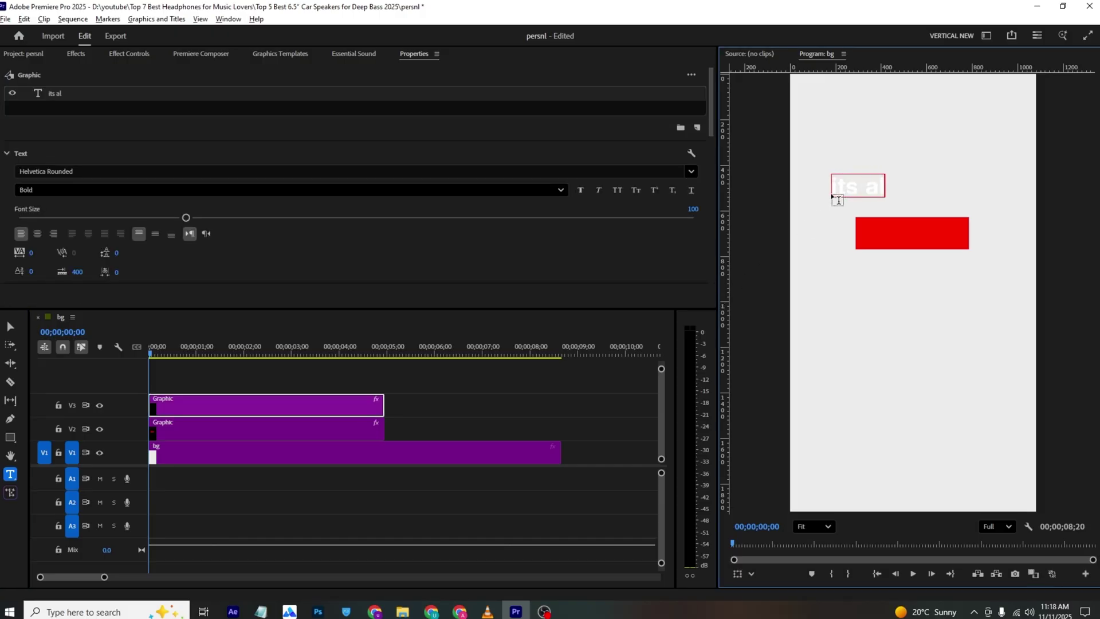
pyautogui.press('BackSpace')
pyautogui.press('BackSpace')
pyautogui.write('most')
# Step: Move the "its almost" text onto the red rectangle by setting its Motion position to 658, 1166
pyautogui.click(146, 55)
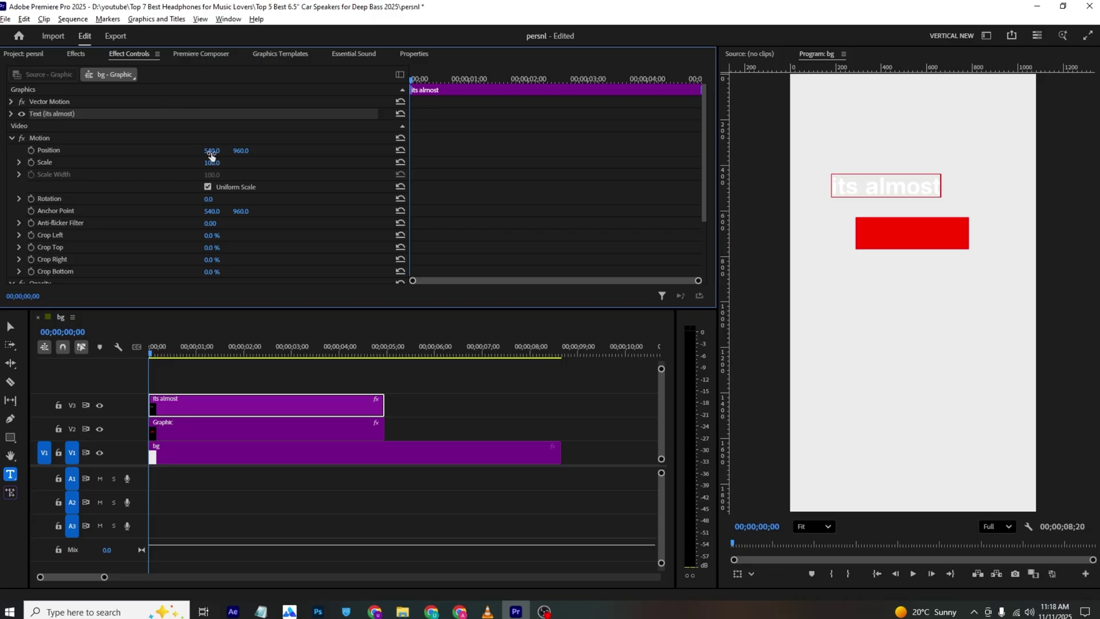
pyautogui.moveTo(212, 150); pyautogui.dragTo(243, 151)
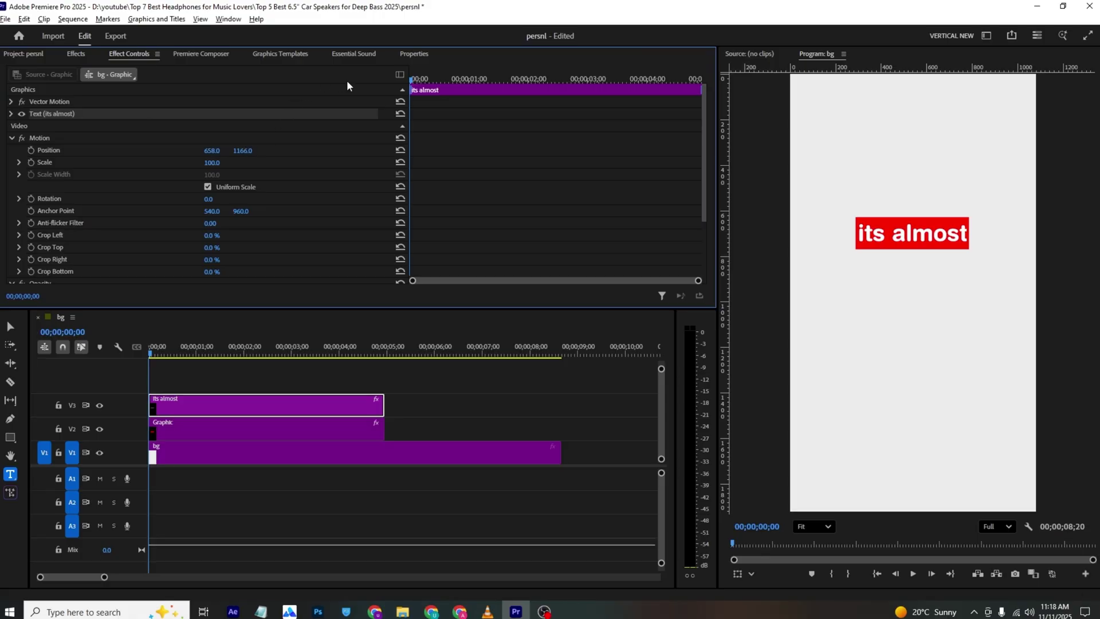
# Step: Review the font and style options of the "its almost" text and save the project
pyautogui.click(415, 53)
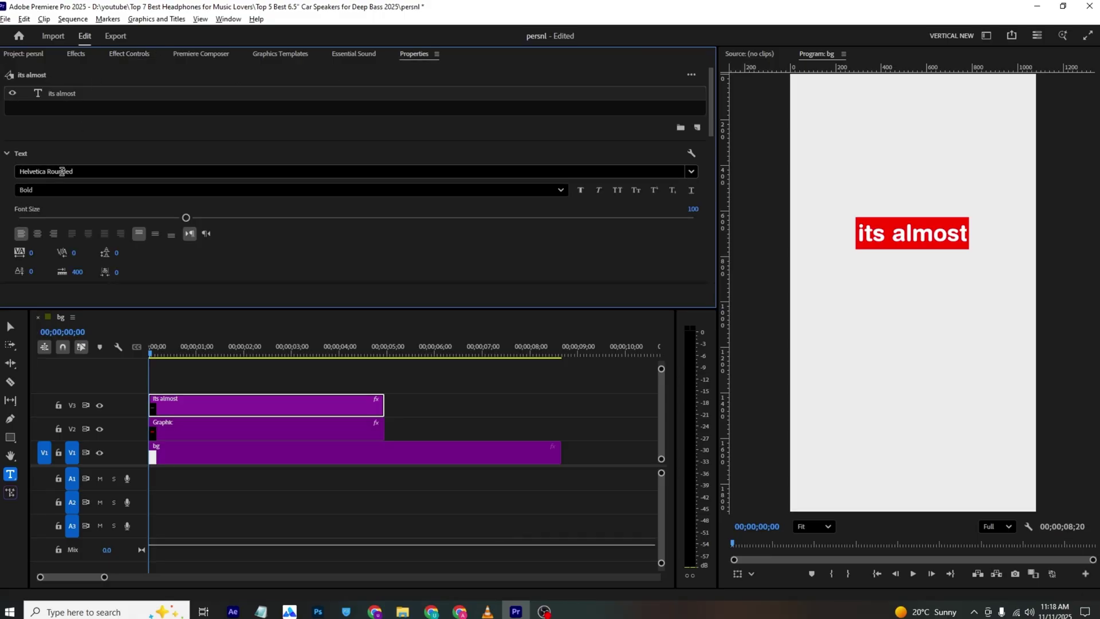
pyautogui.scroll(-3, 269, 246)
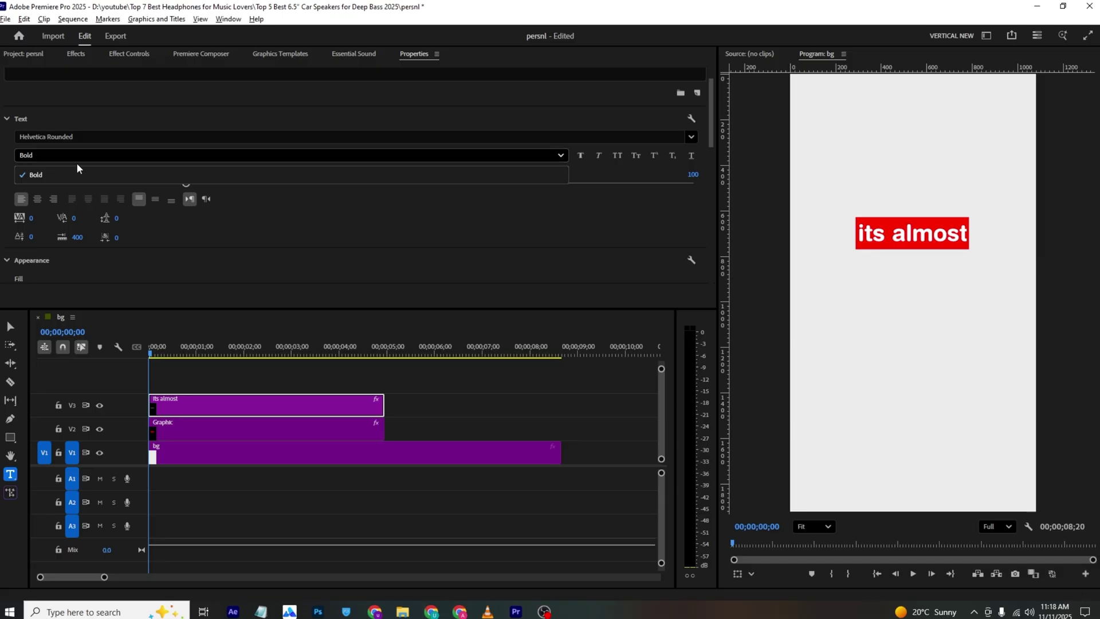
pyautogui.click(465, 335)
pyautogui.hotkey('ctrl', 's')
# Step: Turn off Uniform Scale for the rectangle graphic and move its anchor point to the rectangle's left edge, about 135.9, 599.6
pyautogui.click(229, 430)
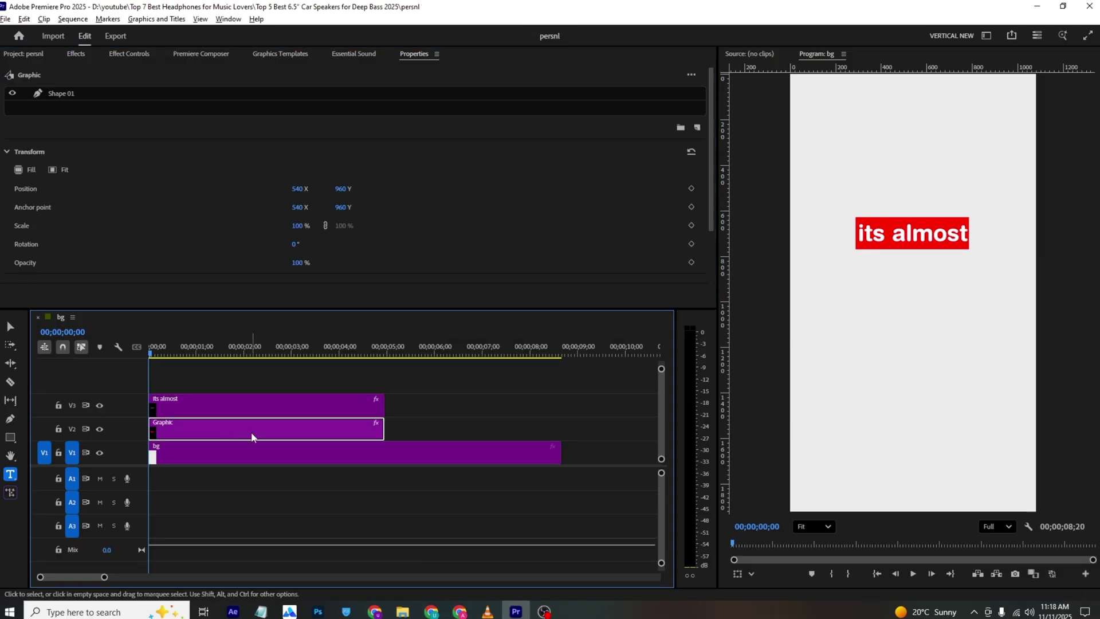
pyautogui.click(123, 54)
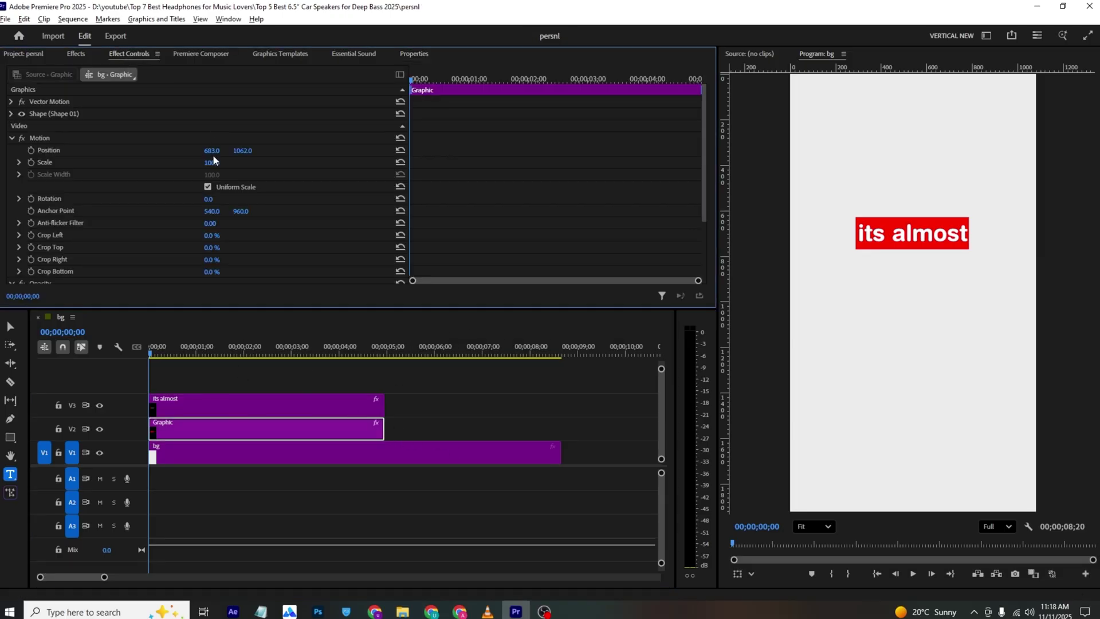
pyautogui.click(208, 186)
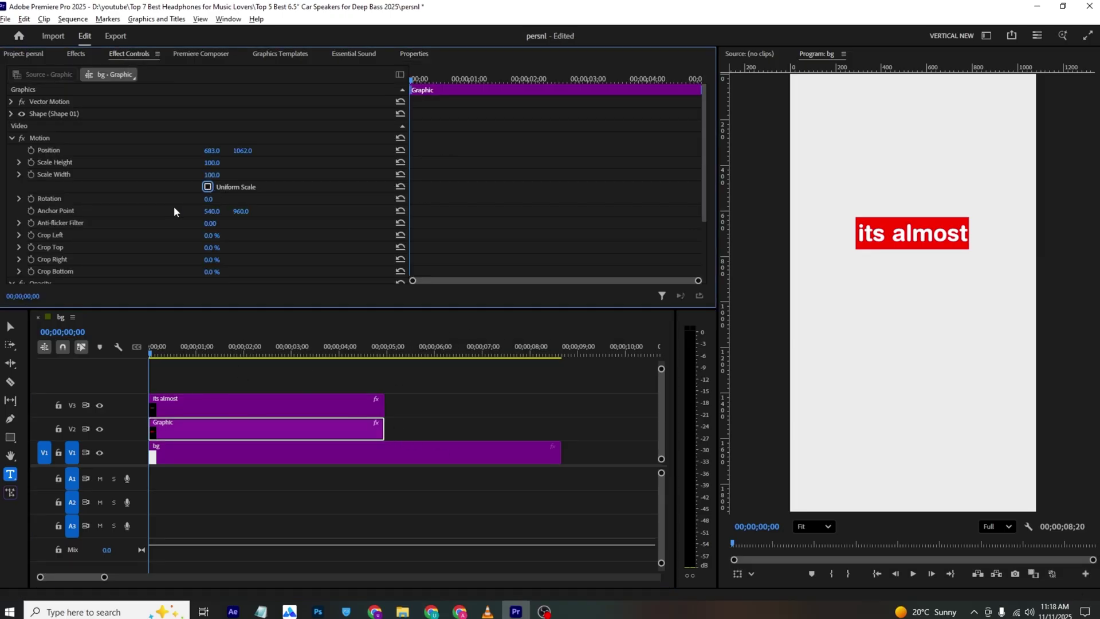
pyautogui.click(65, 213)
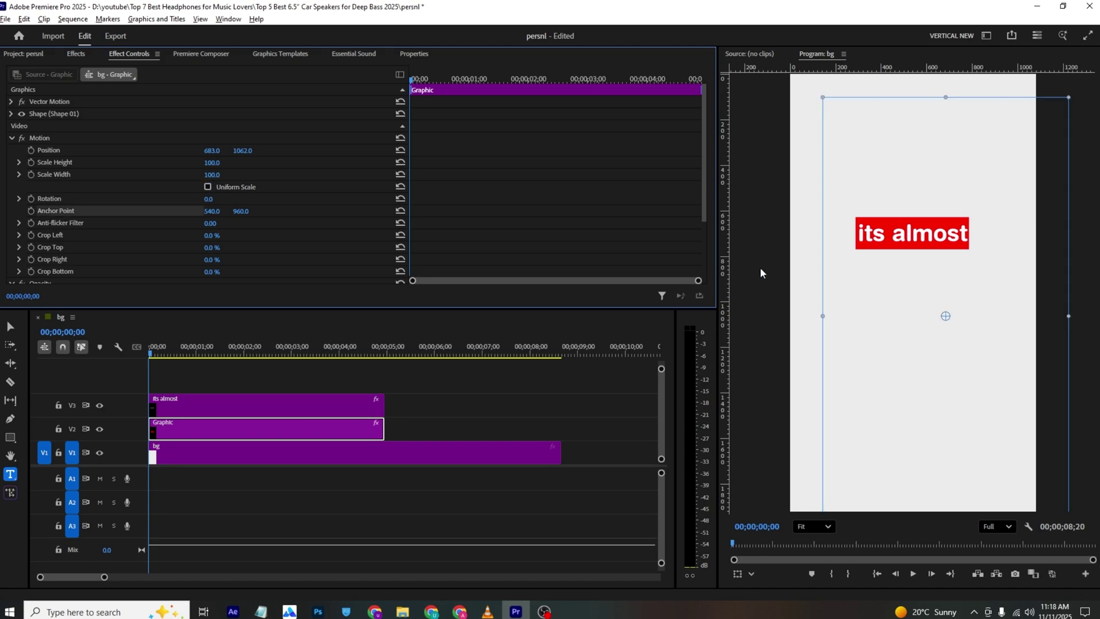
pyautogui.click(946, 319)
pyautogui.moveTo(946, 318); pyautogui.dragTo(853, 234)
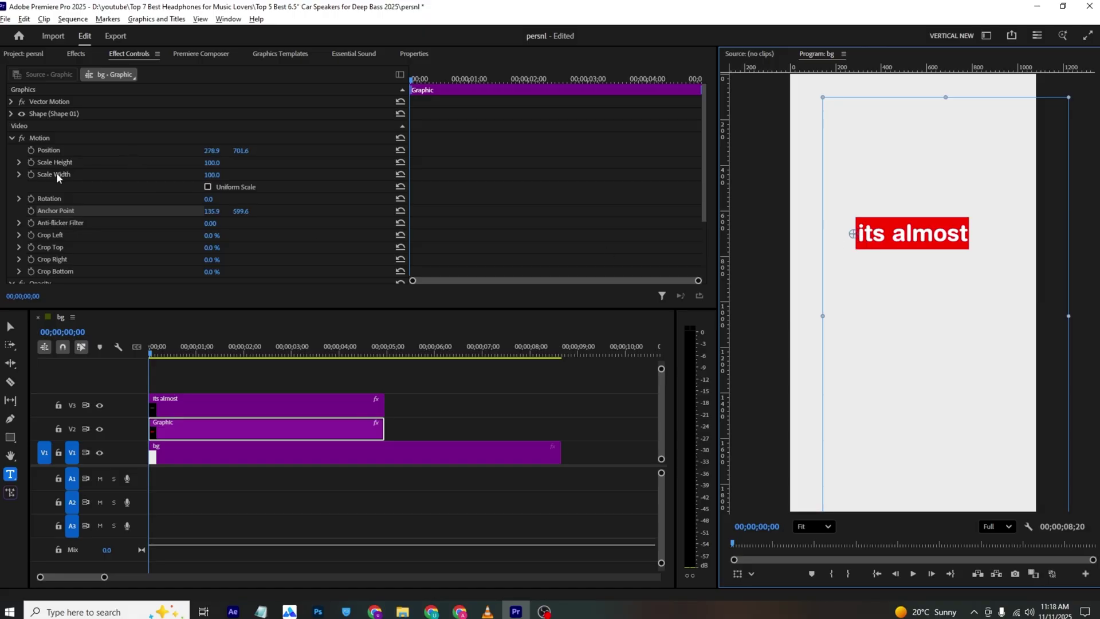
# Step: Keyframe the rectangle's Scale Width from 0 at the clip start to 100 at about 1.75 seconds
pyautogui.click(31, 173)
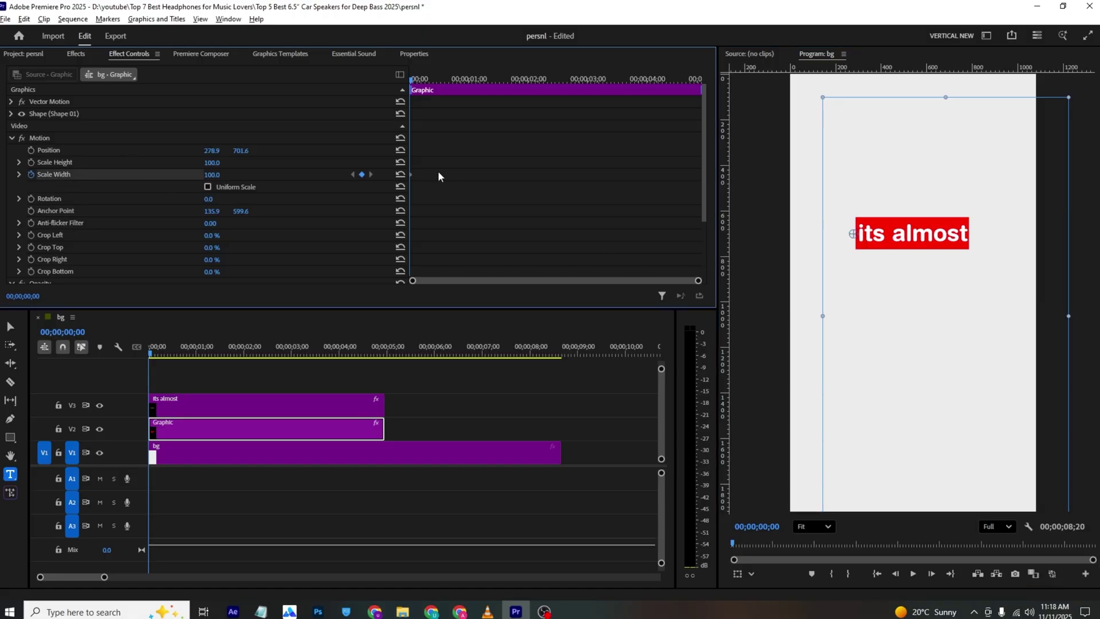
pyautogui.moveTo(412, 175); pyautogui.dragTo(514, 191)
pyautogui.moveTo(219, 175); pyautogui.dragTo(220, 175)
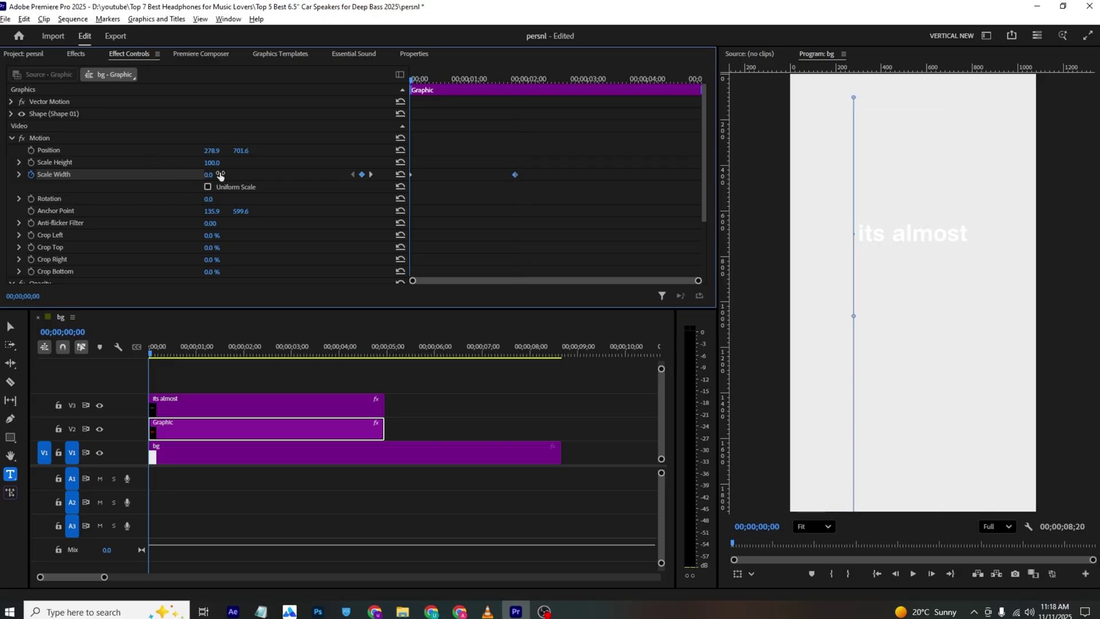
# Step: Move the ending Scale Width keyframe earlier to about 19 frames and apply Ease In to the keyframes
pyautogui.press('space')
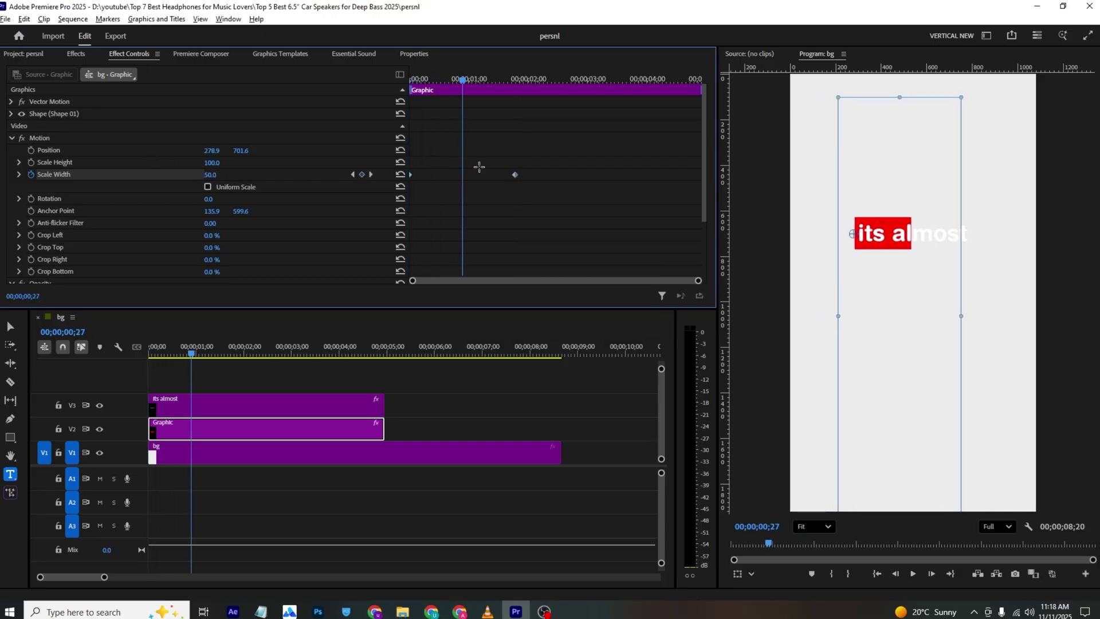
pyautogui.moveTo(517, 175); pyautogui.dragTo(449, 175)
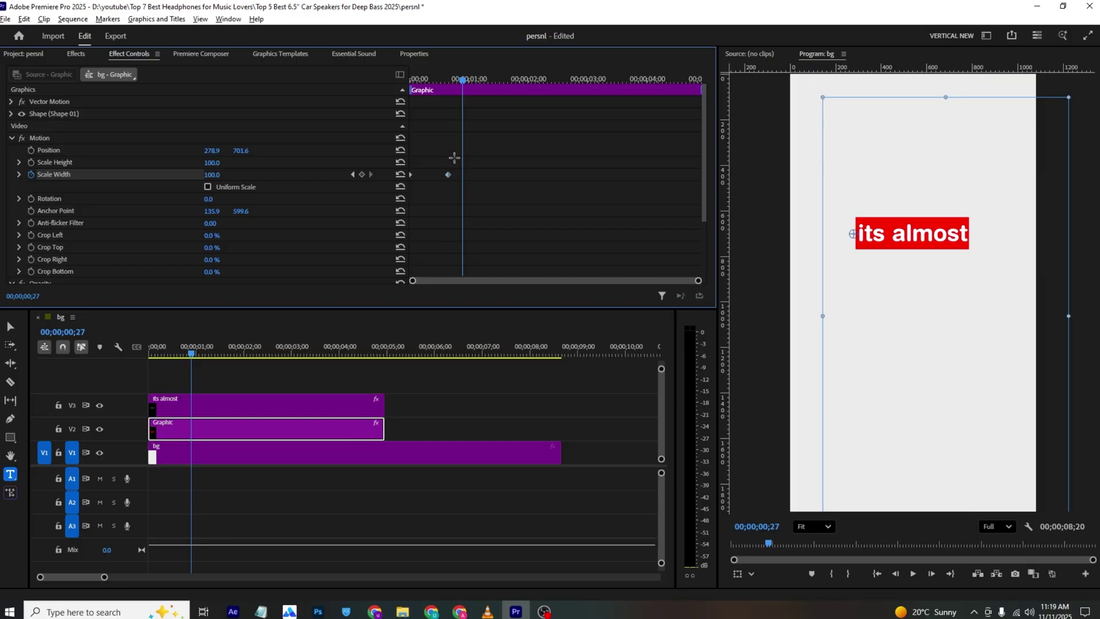
pyautogui.rightClick(448, 174)
pyautogui.click(476, 319)
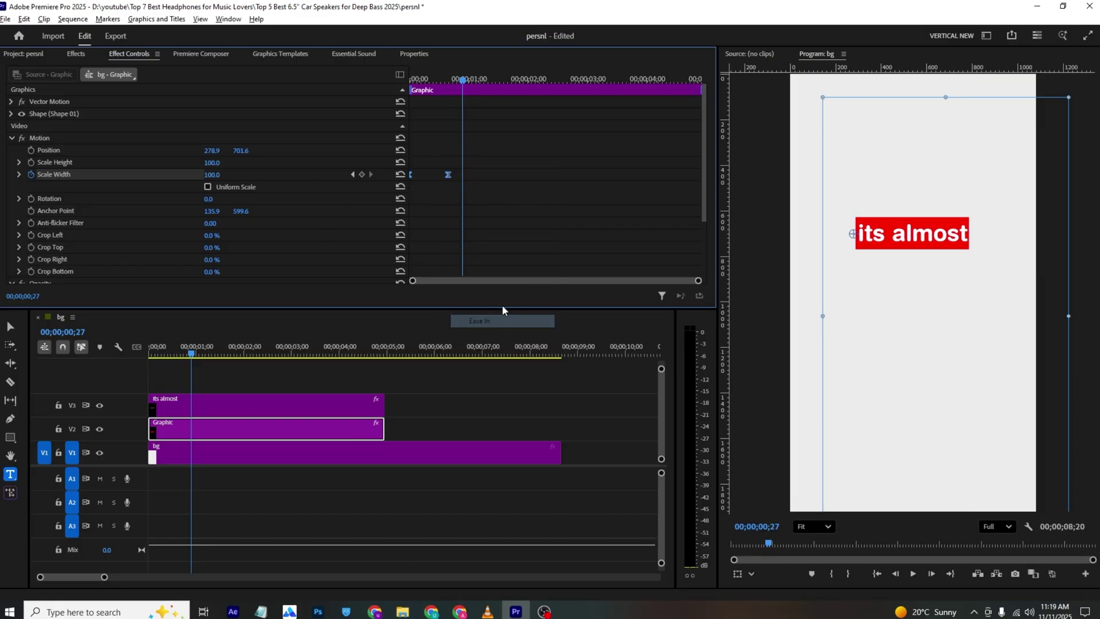
# Step: Play back the rectangle's width animation behind the text from the sequence start
pyautogui.press('Home')
pyautogui.press('space')
pyautogui.press('space')
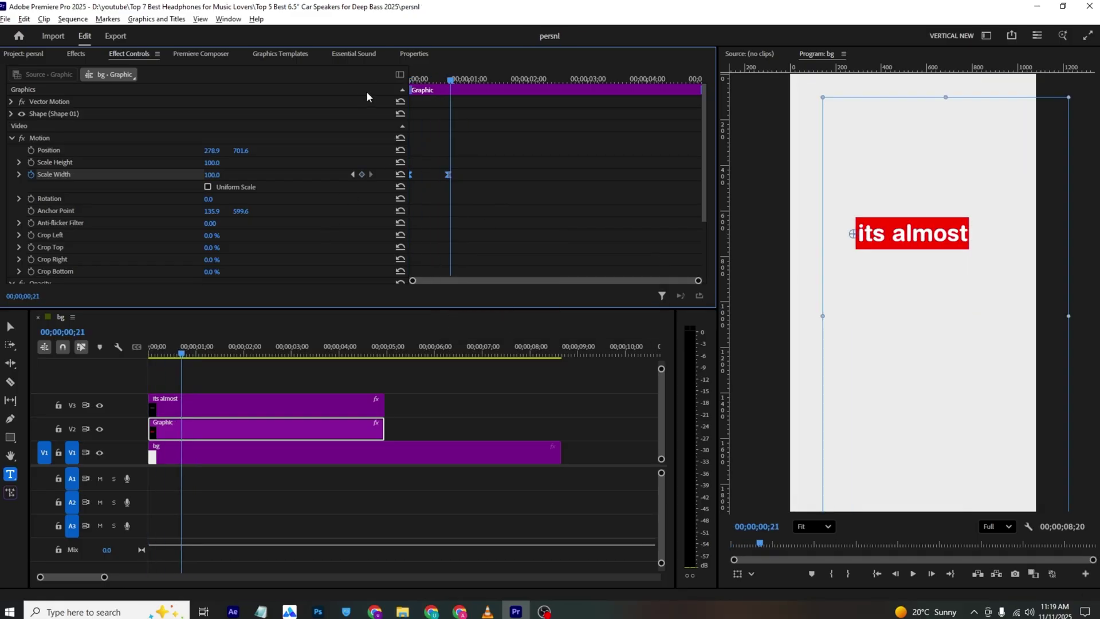
pyautogui.click(195, 379)
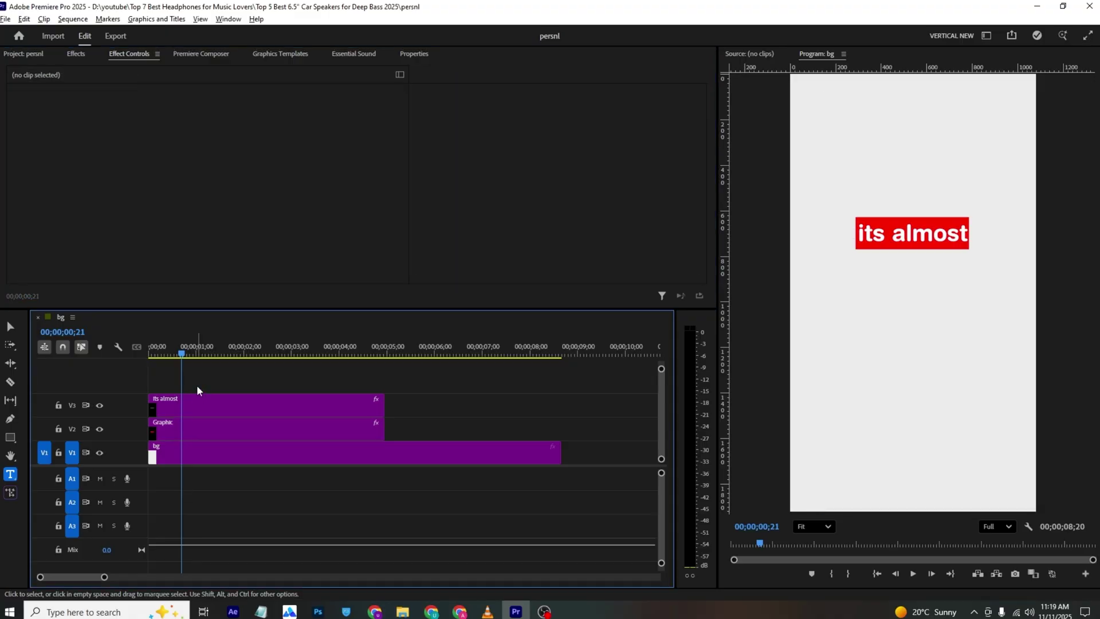
# Step: Switch to VLC and scrub through the opening of the reference clip raw vid.mp4
pyautogui.hotkey('alt', 'Tab')
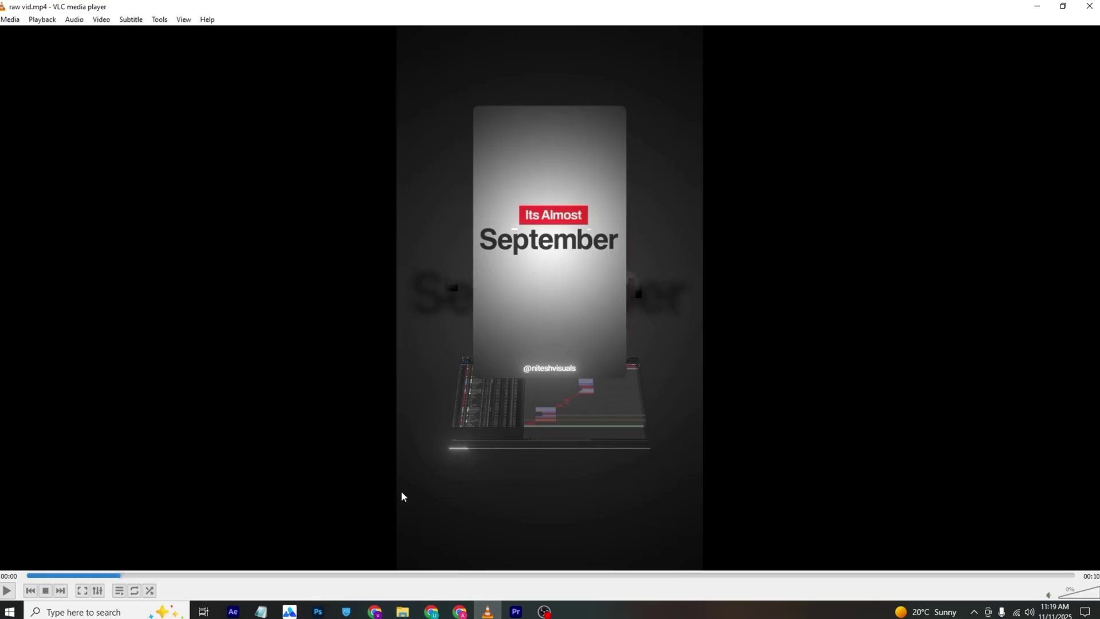
pyautogui.click(31, 576)
pyautogui.moveTo(31, 581); pyautogui.dragTo(119, 579)
# Step: Switch to Chrome and open ChatGPT in a new tab
pyautogui.click(378, 610)
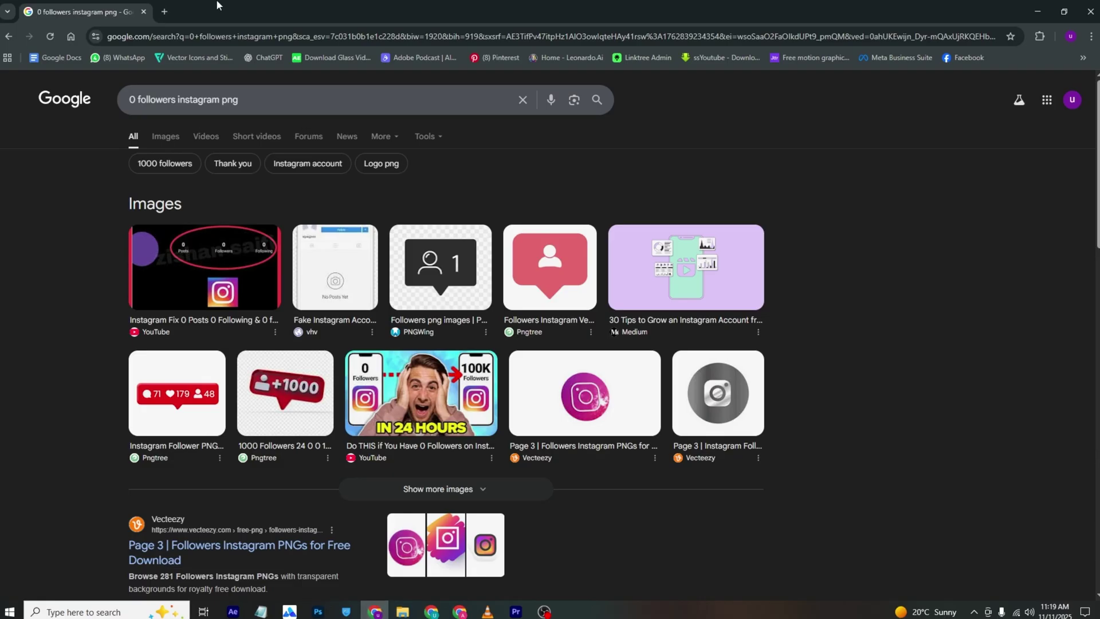
pyautogui.click(166, 11)
pyautogui.click(268, 57)
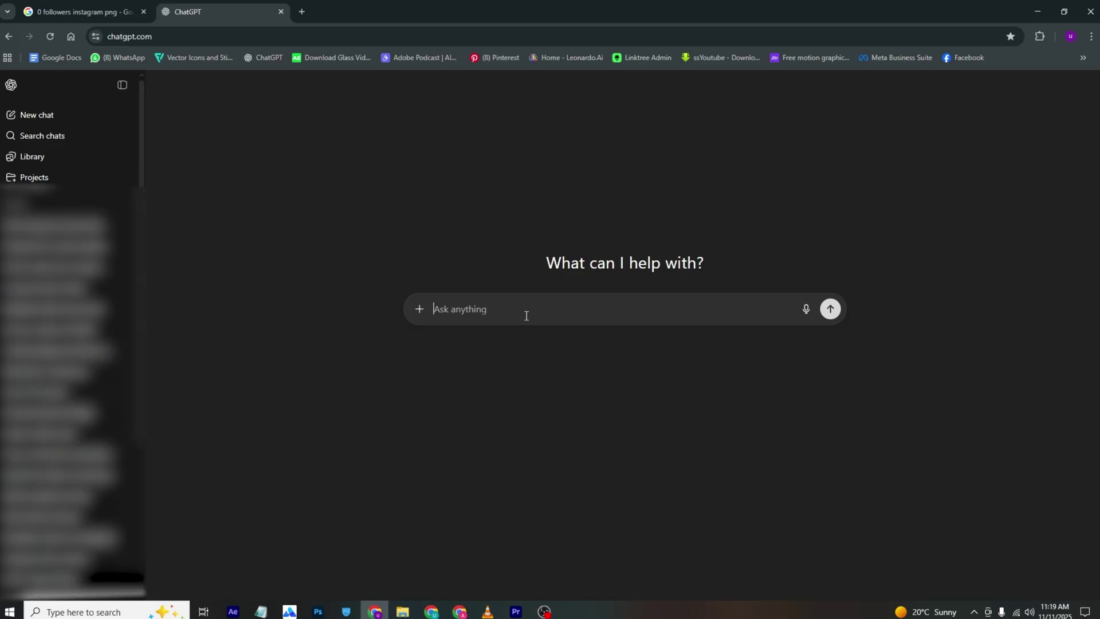
# Step: Ask ChatGPT to create an SRT file of the 12 months in the year for use as captions
pyautogui.write('create')
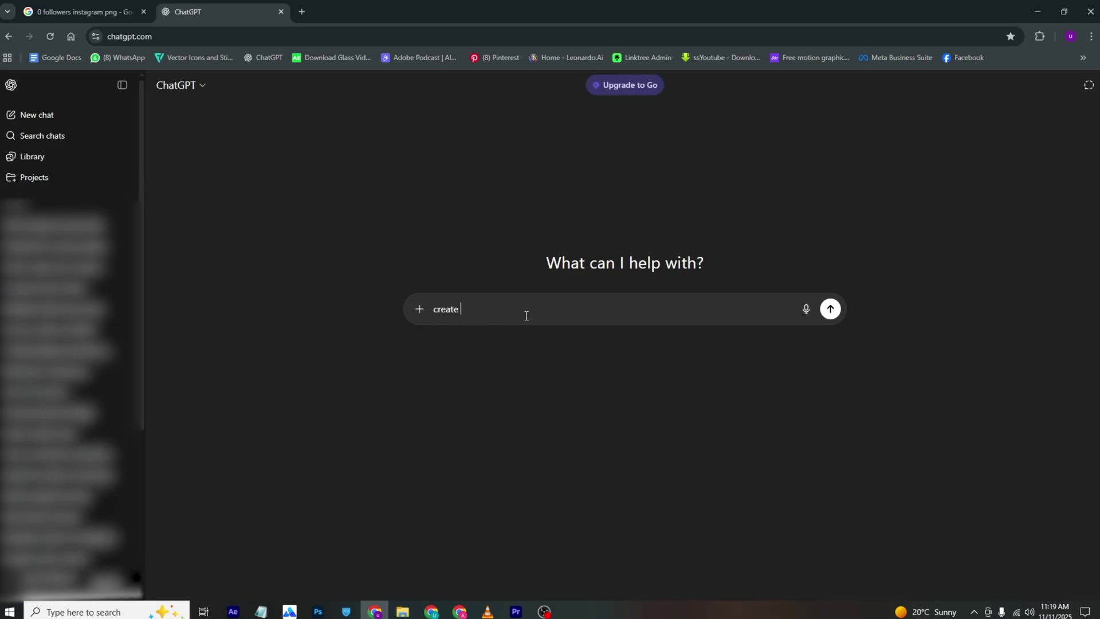
pyautogui.write(' me a srt')
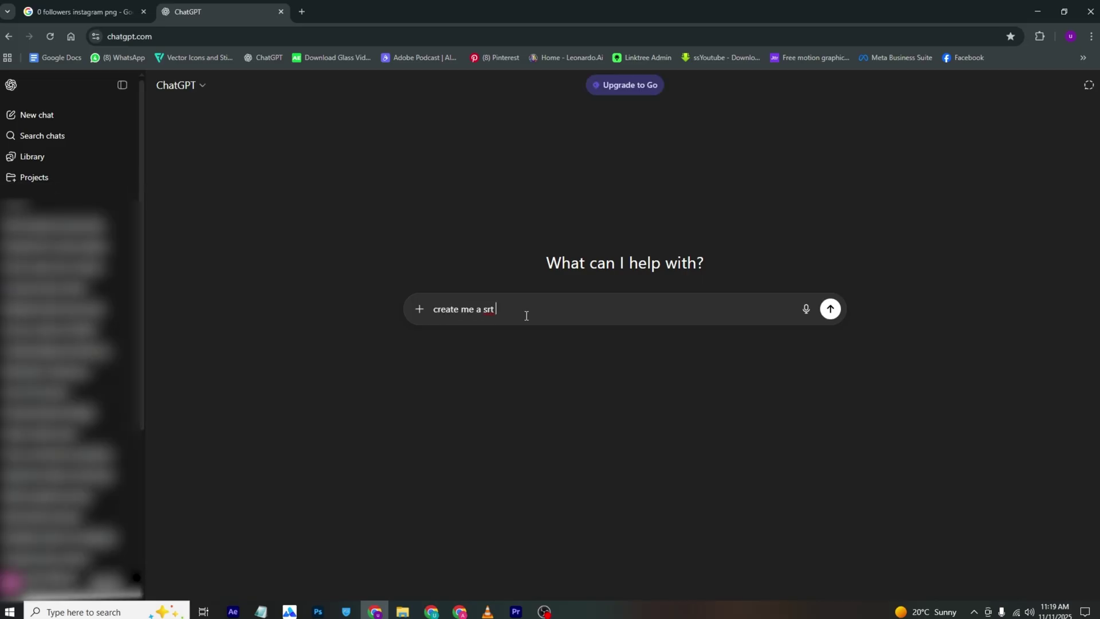
pyautogui.write(' file of 12 months in the year to add as aptions')
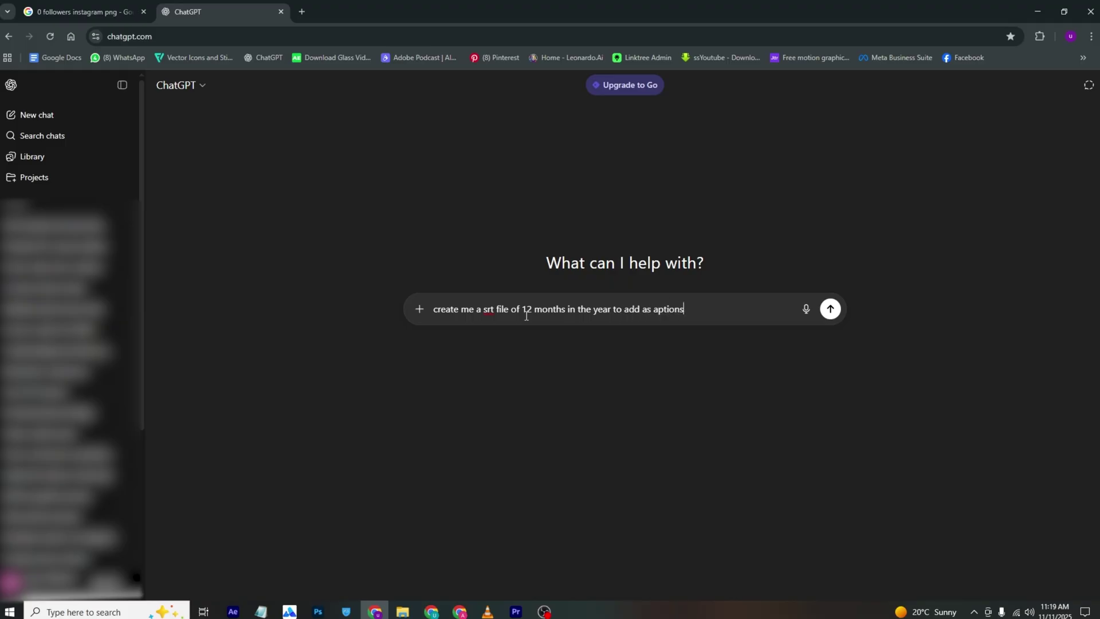
pyautogui.press('Return')
# Step: Ask ChatGPT to provide the month captions as a downloadable file
pyautogui.write('downl')
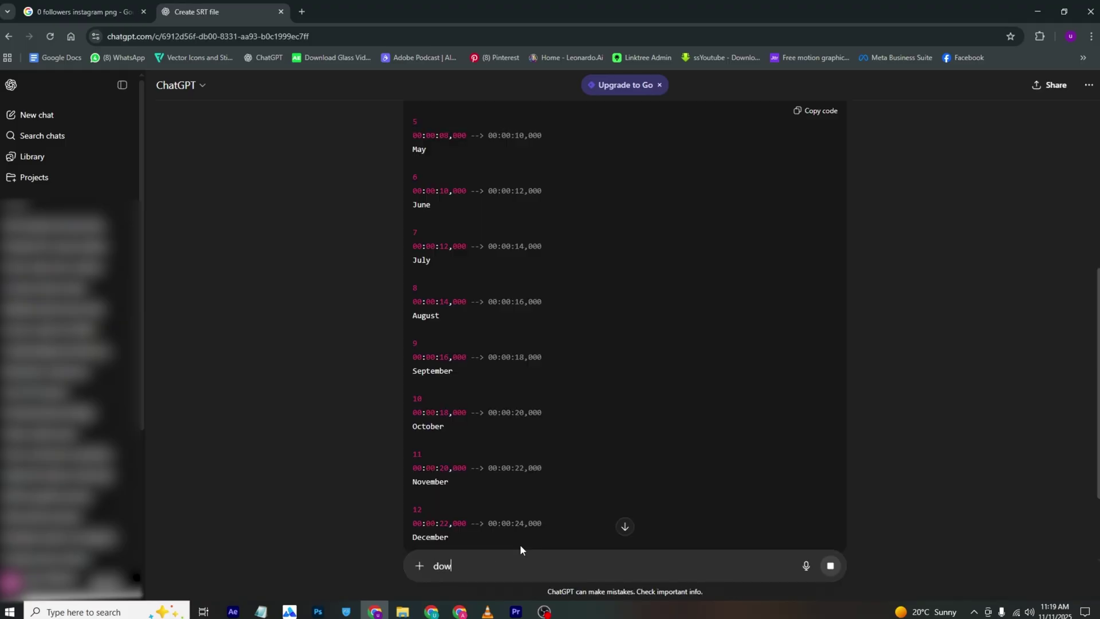
pyautogui.write('aodble file')
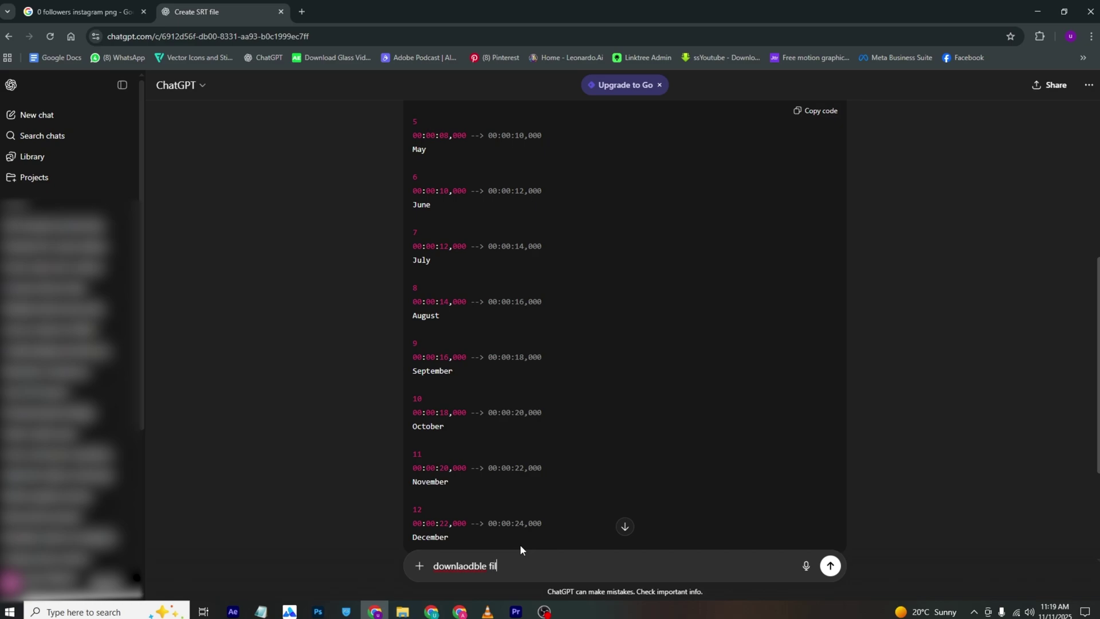
pyautogui.press('Return')
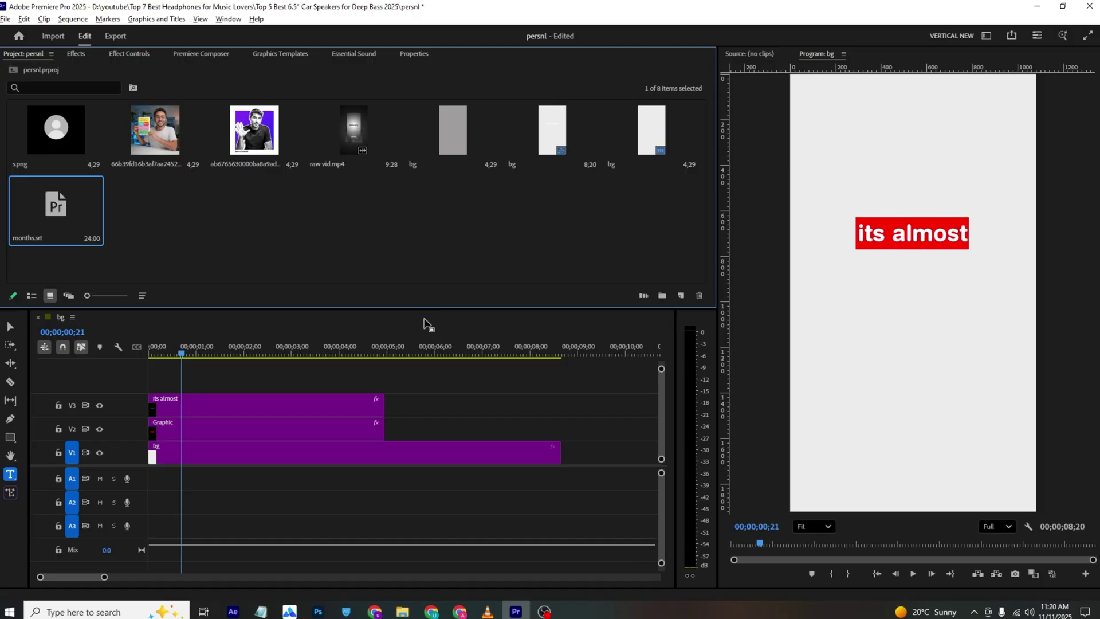
# Step: Place months.srt at the start of the Premiere Pro sequence as a new caption track in Subtitle format
pyautogui.moveTo(64, 219); pyautogui.dragTo(157, 392)
pyautogui.click(526, 220)
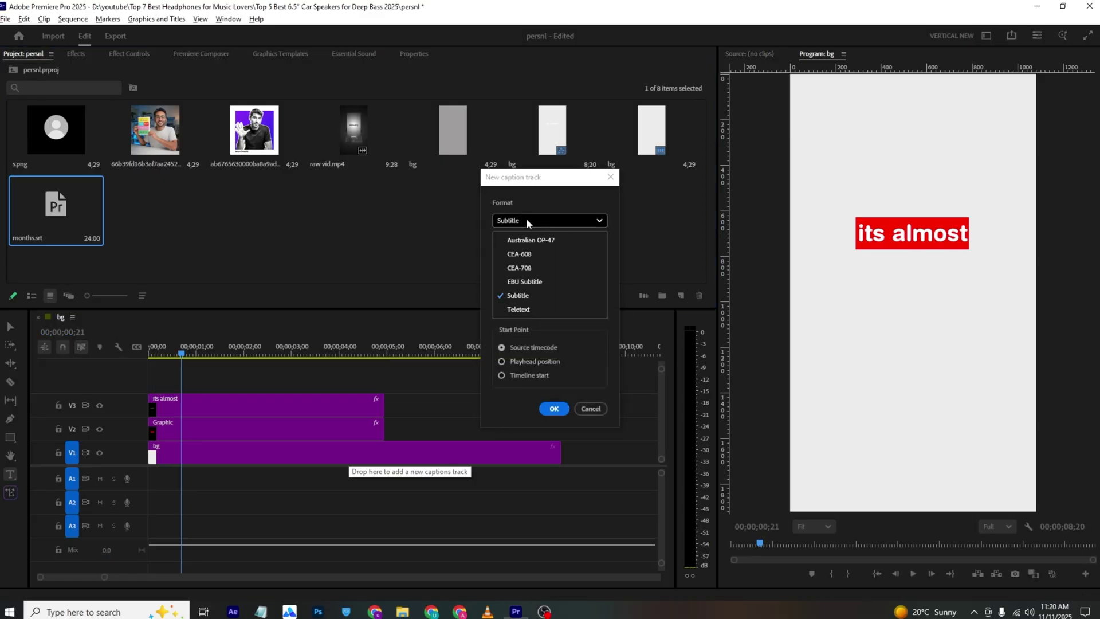
pyautogui.click(517, 295)
pyautogui.click(549, 298)
pyautogui.click(518, 325)
pyautogui.click(559, 408)
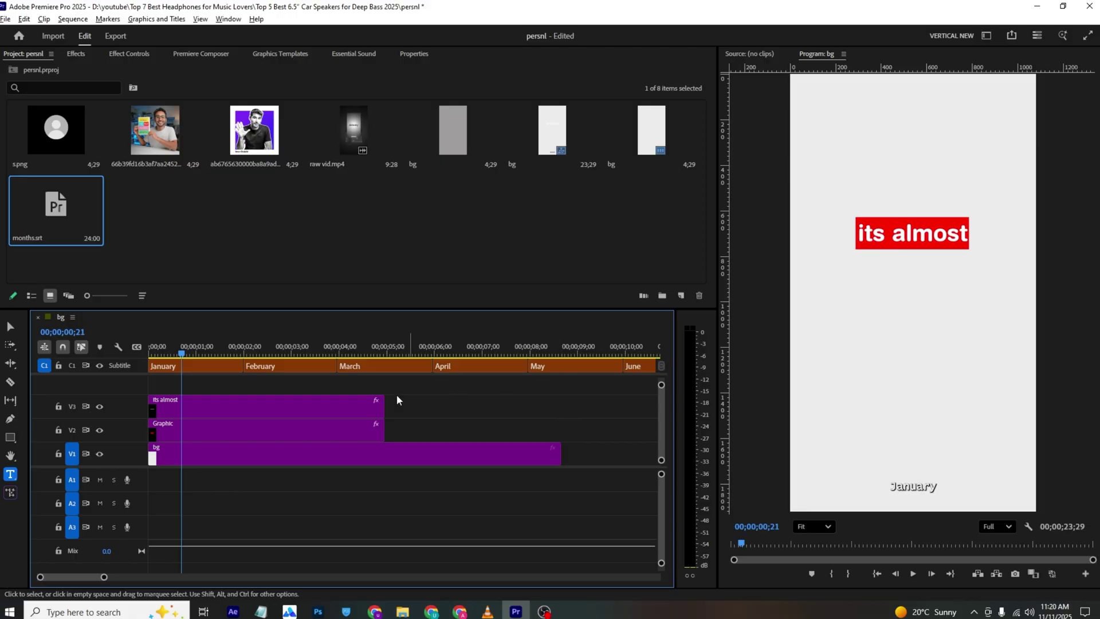
# Step: Select all twelve month captions on the subtitle track and upgrade them to graphic clips
pyautogui.moveTo(105, 577); pyautogui.dragTo(195, 577)
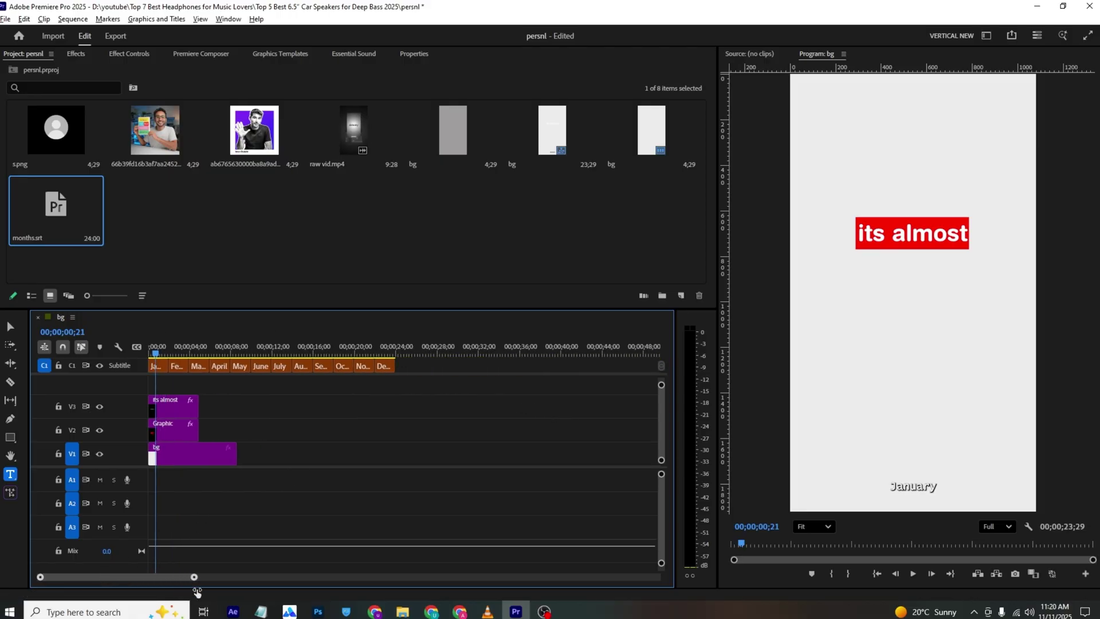
pyautogui.click(212, 356)
pyautogui.moveTo(212, 360); pyautogui.dragTo(124, 361)
pyautogui.moveTo(195, 577); pyautogui.dragTo(167, 577)
pyautogui.moveTo(508, 383); pyautogui.dragTo(160, 385)
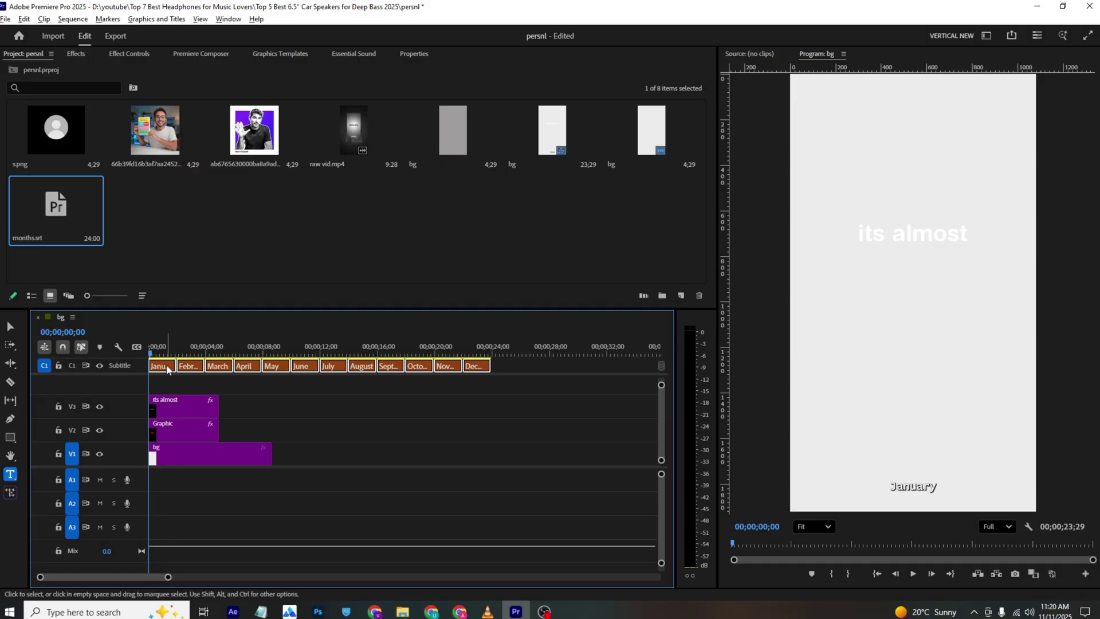
pyautogui.click(166, 19)
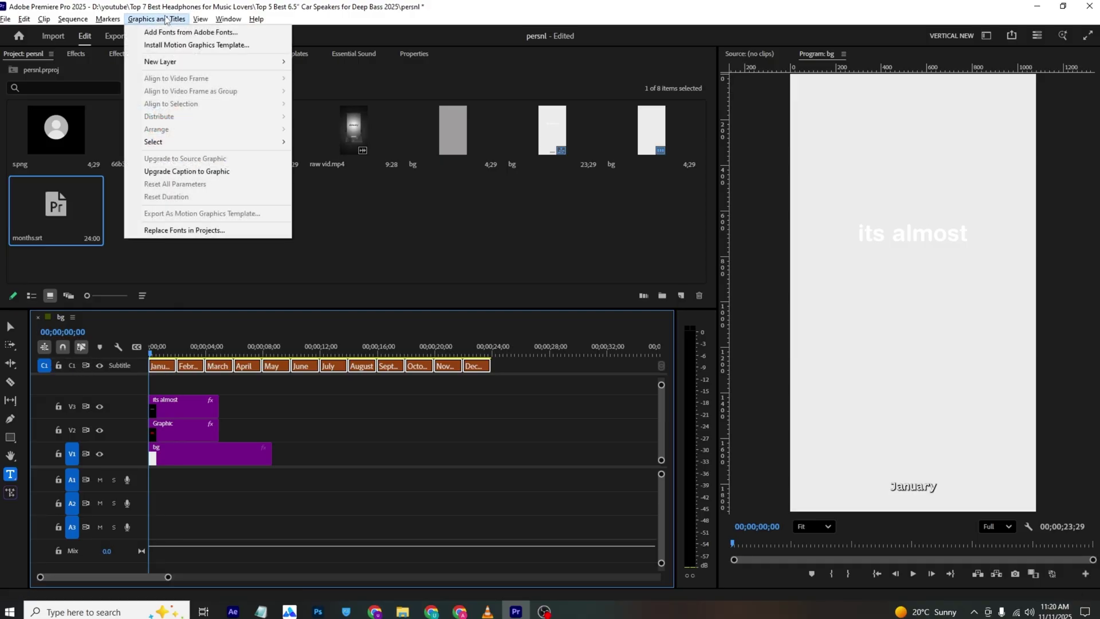
pyautogui.click(184, 171)
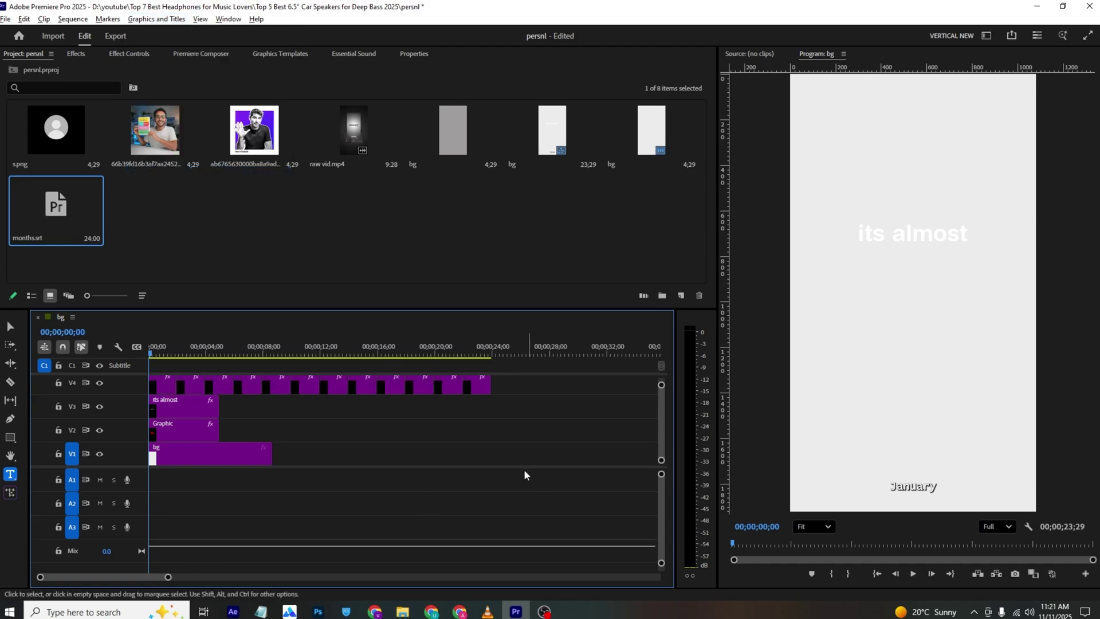
pyautogui.moveTo(168, 577); pyautogui.dragTo(156, 577)
pyautogui.moveTo(589, 388); pyautogui.dragTo(131, 404)
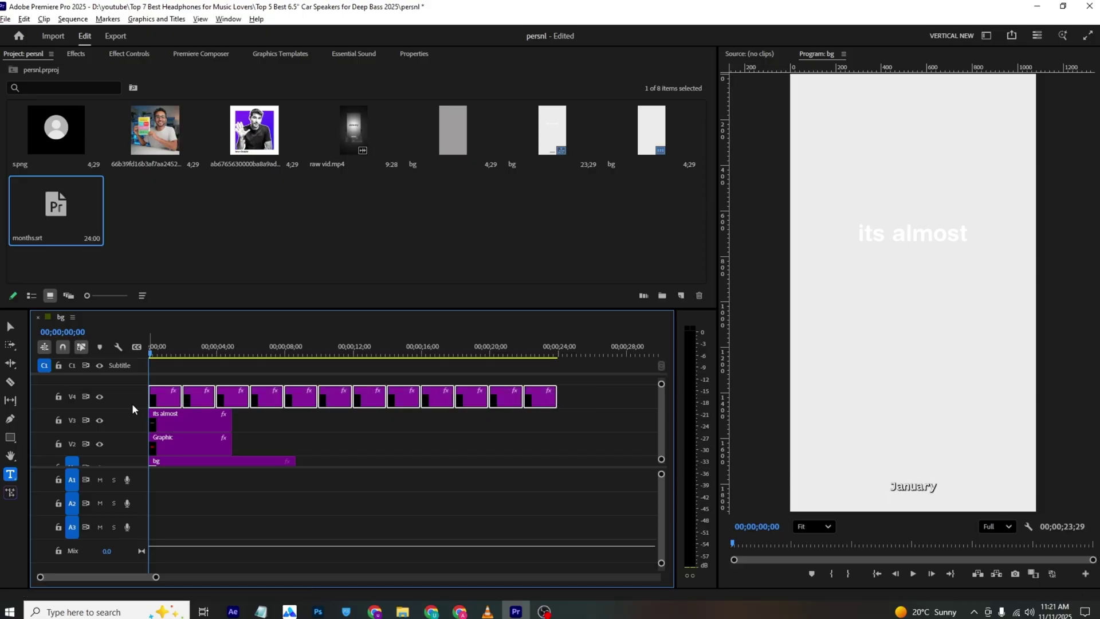
pyautogui.hotkey('ctrl', 'r')
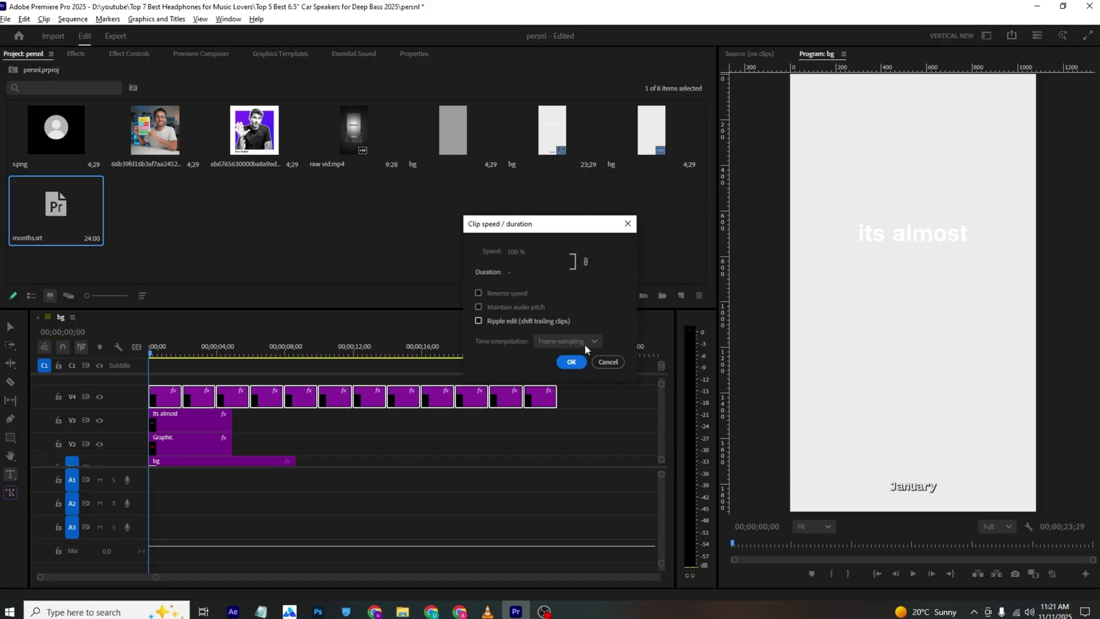
pyautogui.click(608, 361)
# Step: Scrub through the opening of the sequence and show the Effect Controls for the selected month clips
pyautogui.click(217, 353)
pyautogui.click(184, 353)
pyautogui.click(193, 353)
pyautogui.moveTo(201, 371); pyautogui.dragTo(152, 366)
pyautogui.click(140, 69)
pyautogui.click(130, 54)
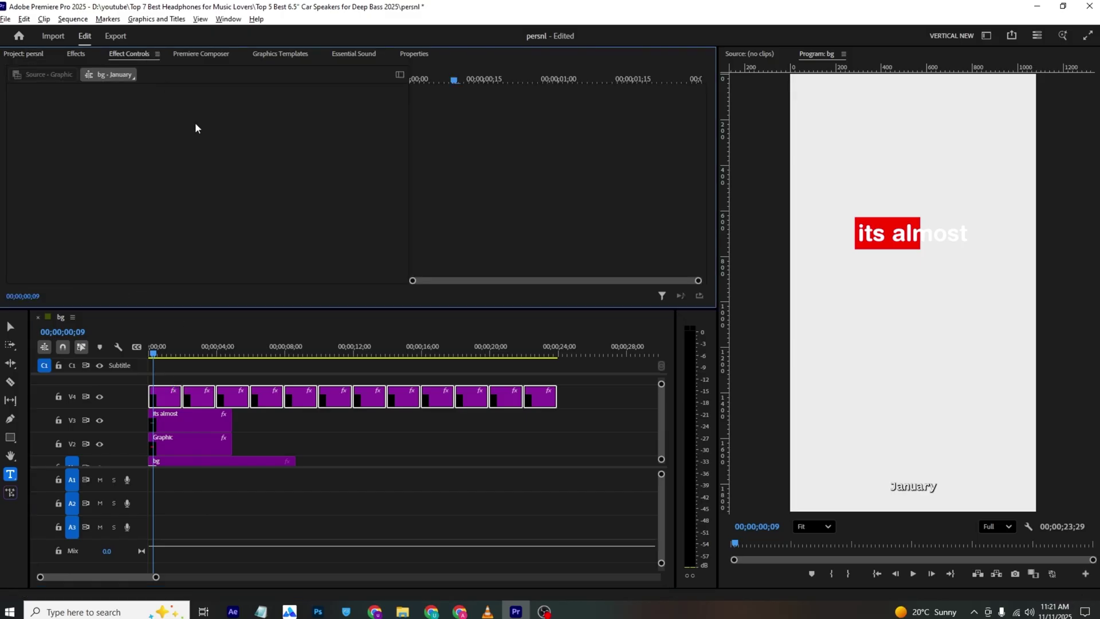
# Step: Set the January clip's duration to 00;00;00;10
pyautogui.click(286, 362)
pyautogui.scroll(-1, 287, 367)
pyautogui.press('Home')
pyautogui.moveTo(149, 578); pyautogui.dragTo(126, 578)
pyautogui.moveTo(663, 389); pyautogui.dragTo(664, 379)
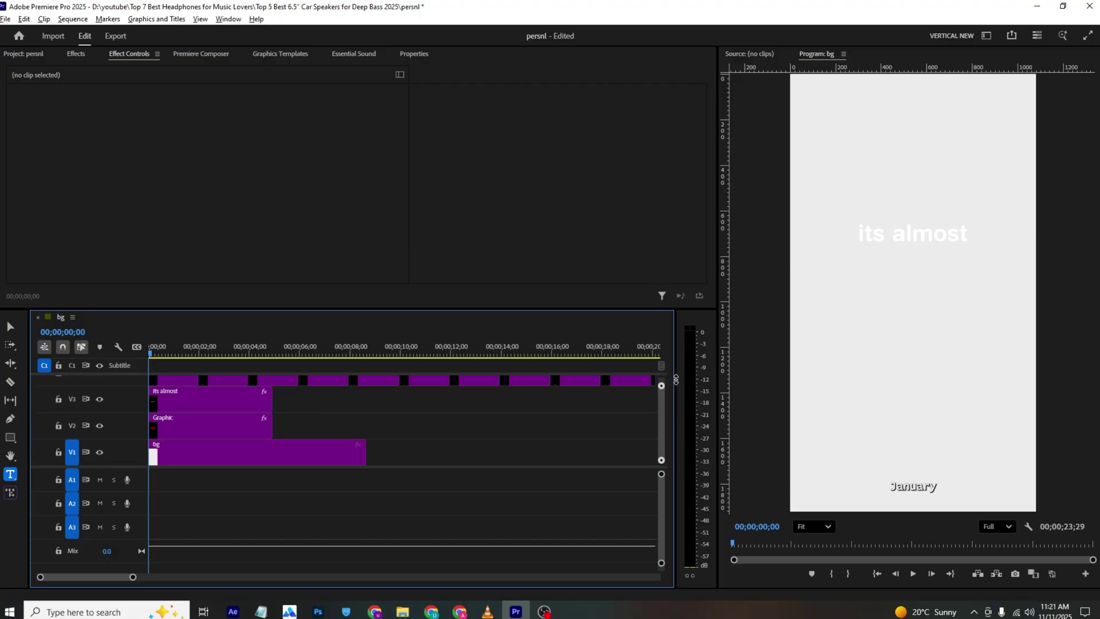
pyautogui.moveTo(135, 577); pyautogui.dragTo(165, 576)
pyautogui.click(169, 394)
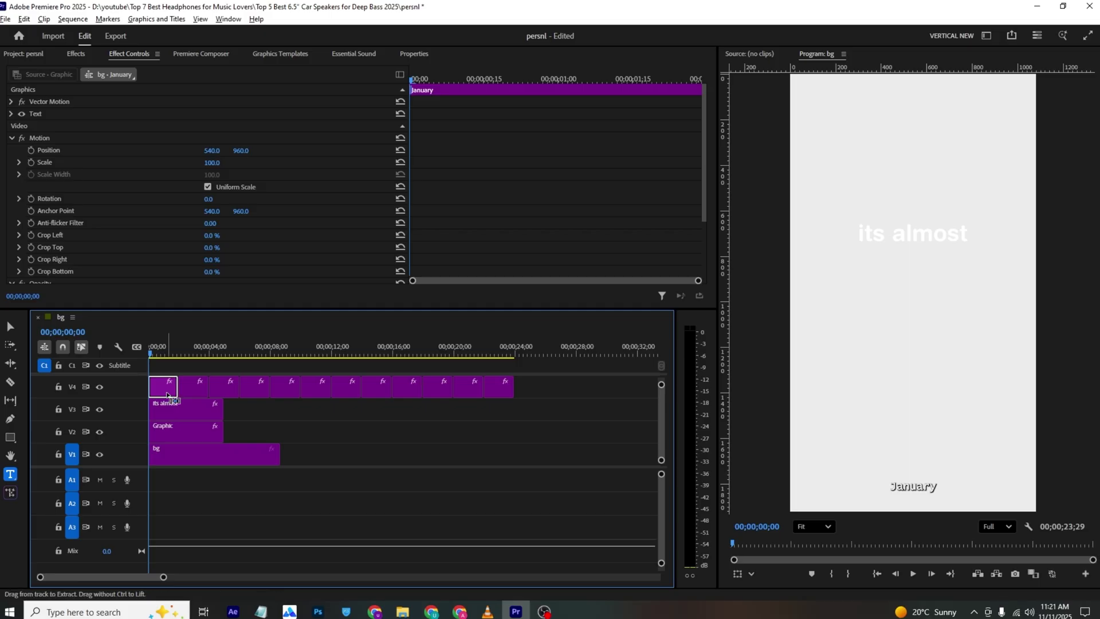
pyautogui.hotkey('ctrl', 'r')
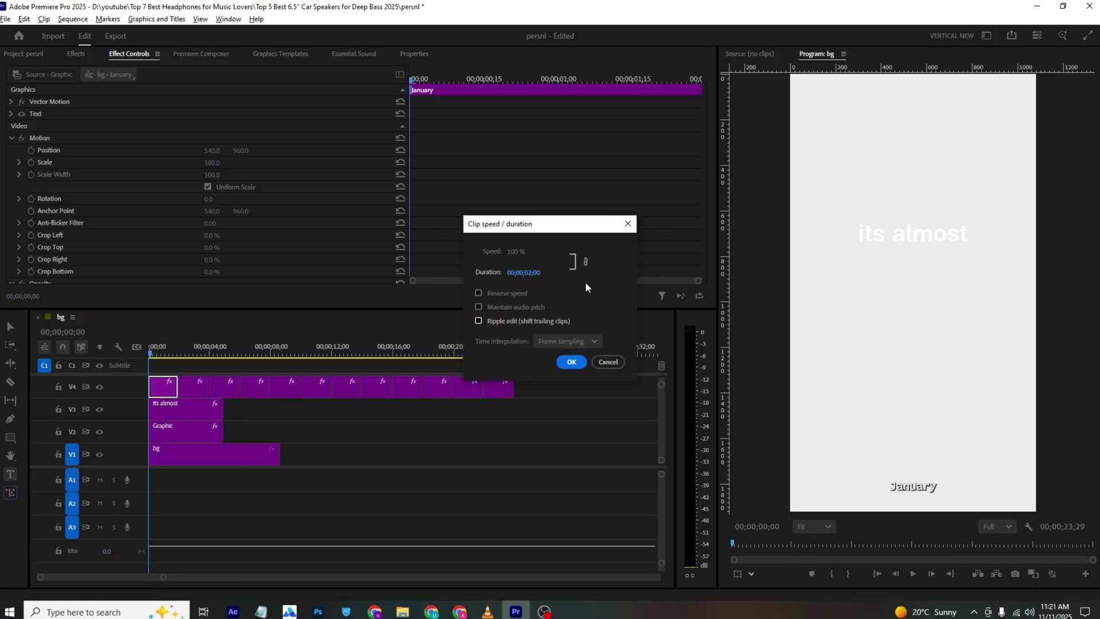
pyautogui.click(530, 269)
pyautogui.click(538, 276)
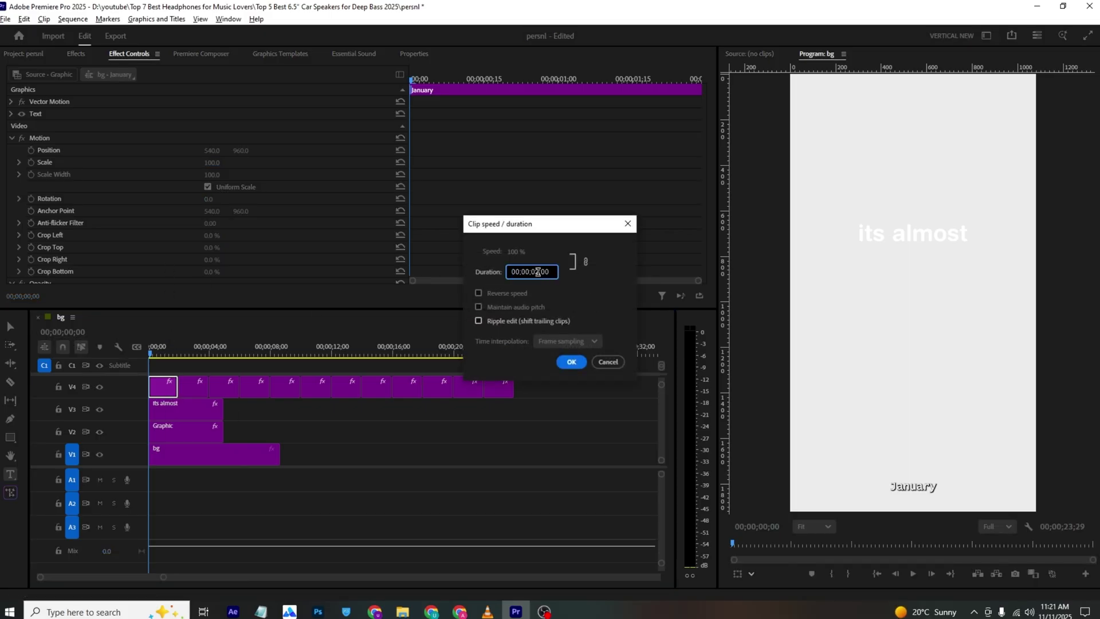
pyautogui.write('01')
pyautogui.press('Return')
# Step: Copy the duration value from the January clip's speed and duration settings
pyautogui.moveTo(163, 576); pyautogui.dragTo(92, 576)
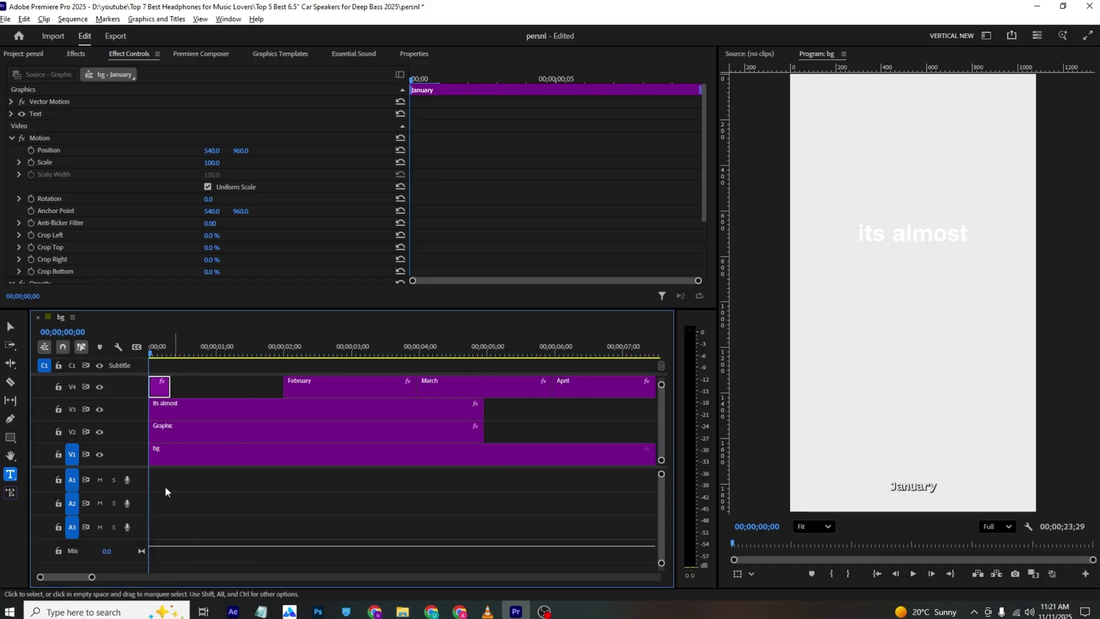
pyautogui.rightClick(160, 385)
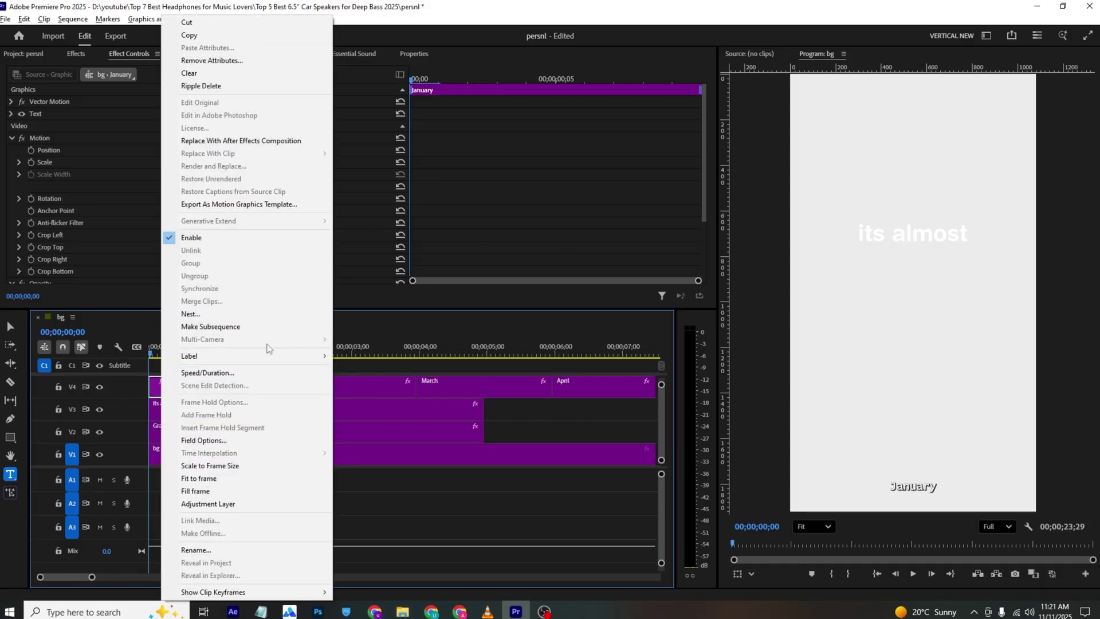
pyautogui.click(162, 394)
pyautogui.hotkey('ctrl', 'r')
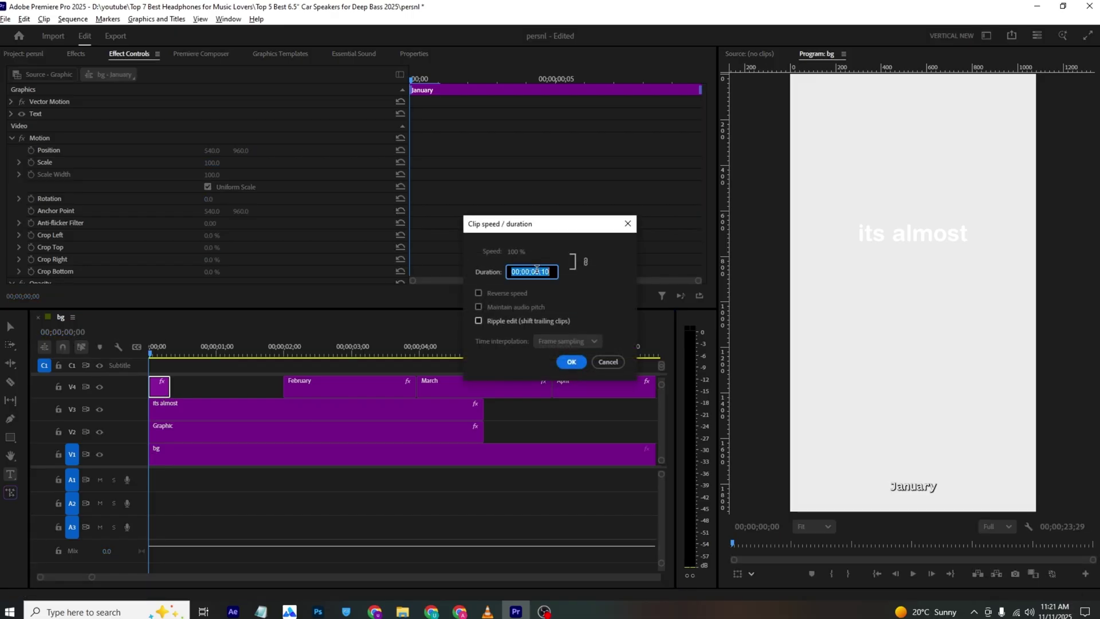
pyautogui.click(608, 360)
# Step: Set the February clip's duration to 00;00;00;10 and move it directly against the end of January
pyautogui.click(297, 389)
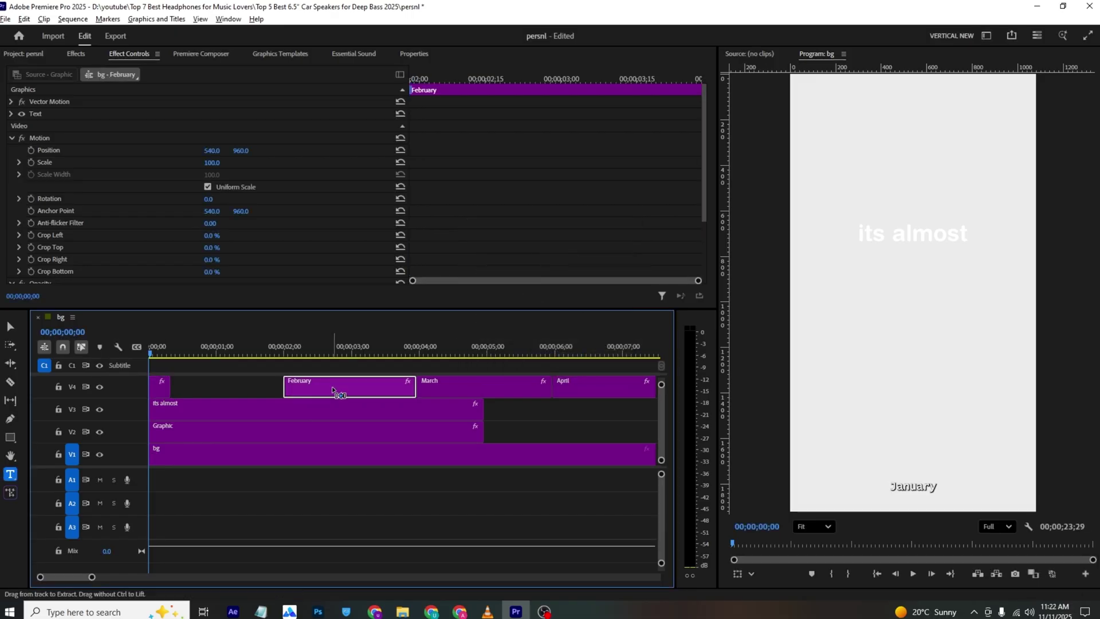
pyautogui.hotkey('ctrl', 'r')
pyautogui.click(528, 271)
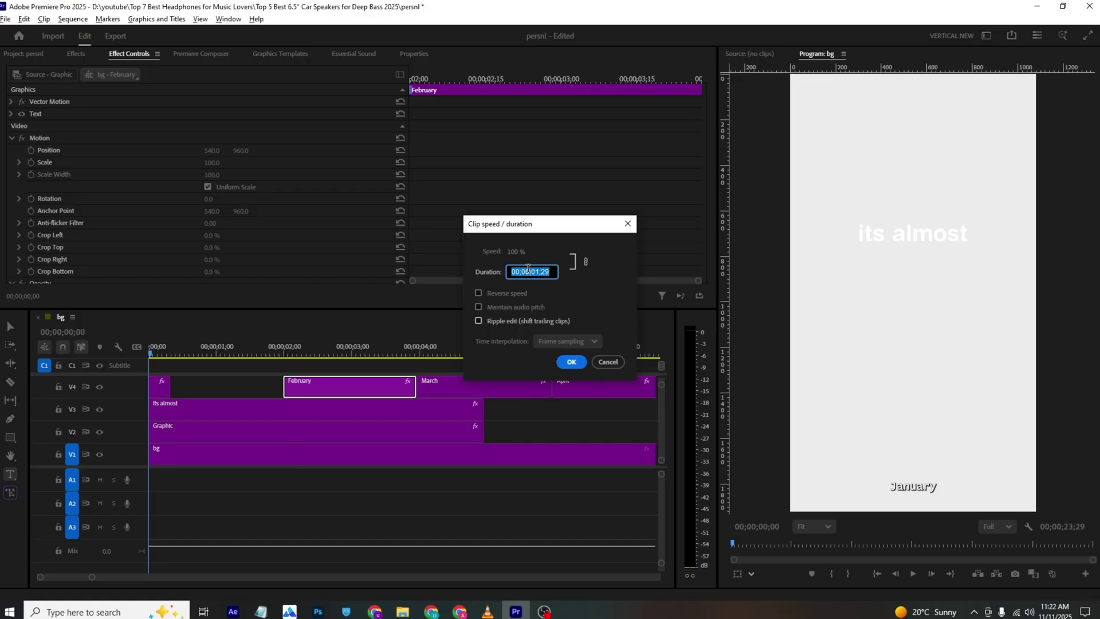
pyautogui.click(583, 360)
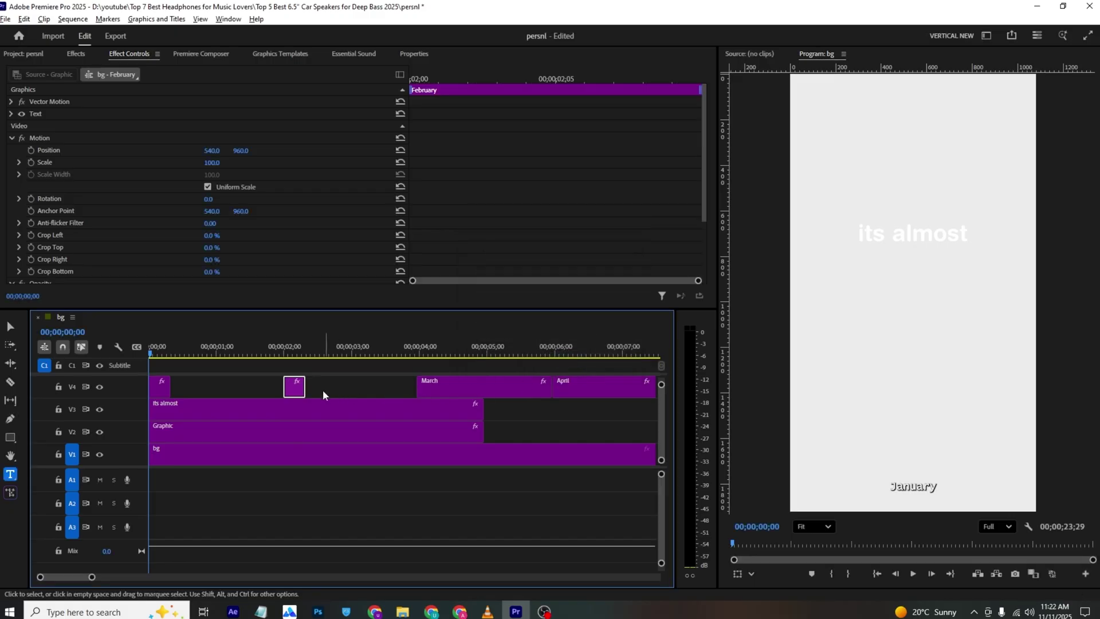
pyautogui.moveTo(295, 389); pyautogui.dragTo(183, 385)
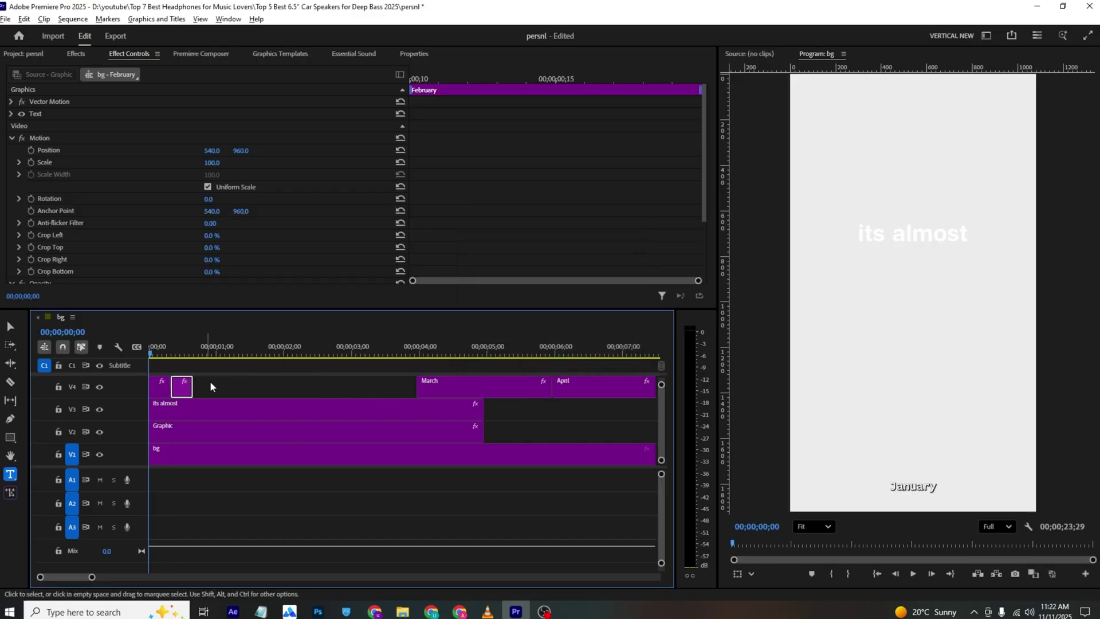
# Step: Shorten the March and April clips to 00;00;00;10 each and place them directly behind February
pyautogui.click(434, 393)
pyautogui.hotkey('ctrl', 'r')
pyautogui.click(517, 273)
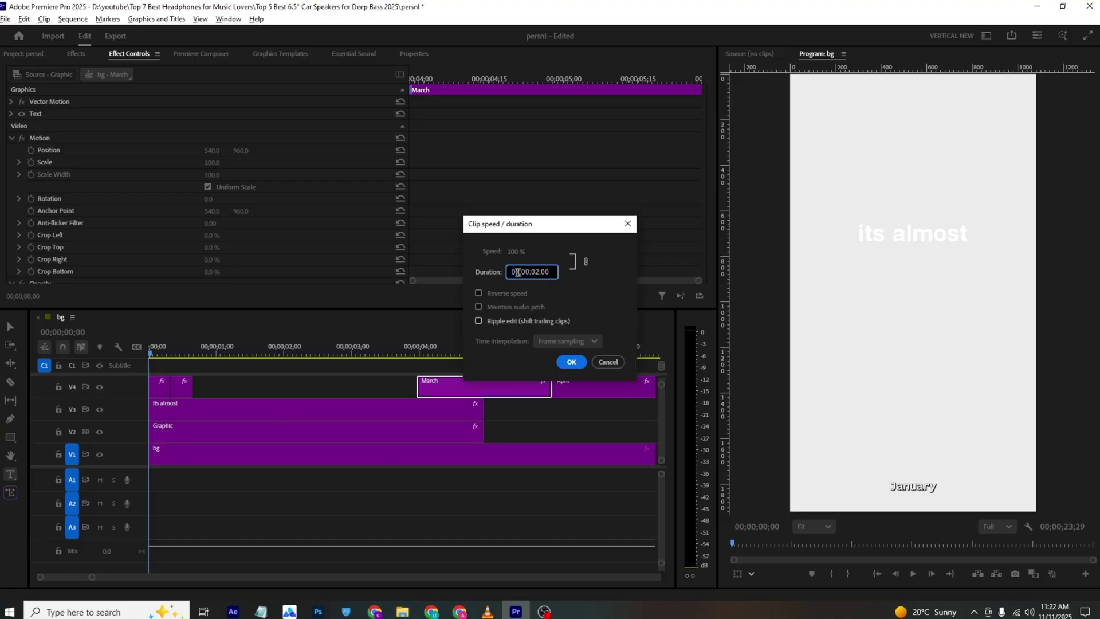
pyautogui.click(528, 270)
pyautogui.click(573, 361)
pyautogui.moveTo(432, 387); pyautogui.dragTo(227, 388)
pyautogui.moveTo(573, 385); pyautogui.dragTo(254, 386)
pyautogui.click(534, 383)
# Step: Set the duration of the remaining May to December clips to 00;00;00;10 each
pyautogui.moveTo(589, 386); pyautogui.dragTo(243, 386)
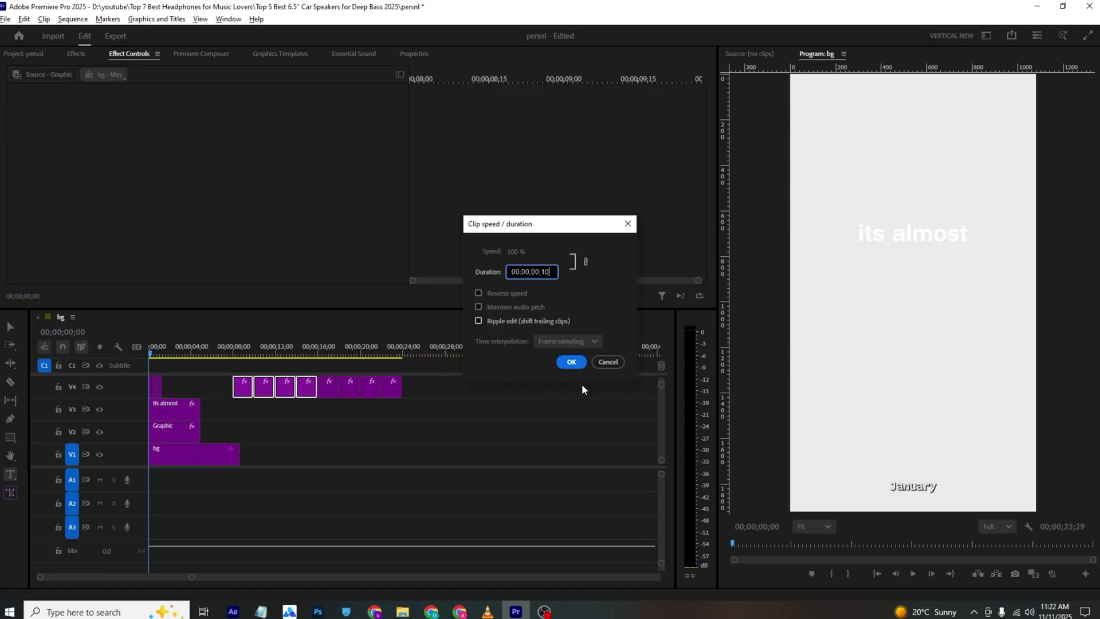
pyautogui.click(571, 362)
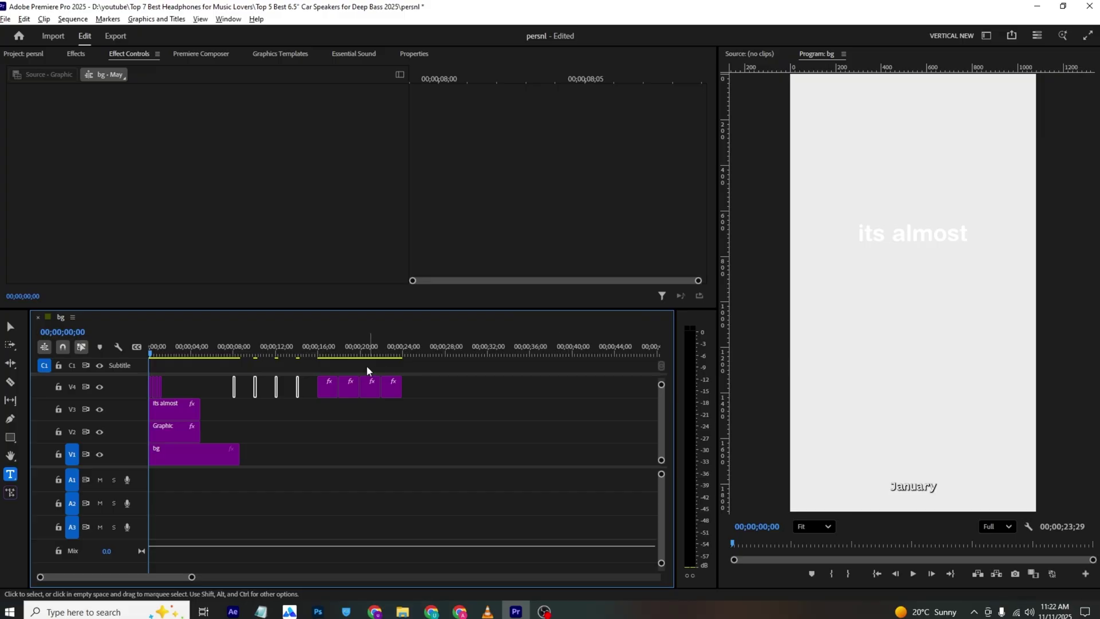
pyautogui.moveTo(320, 365); pyautogui.dragTo(418, 401)
pyautogui.hotkey('ctrl', 'r')
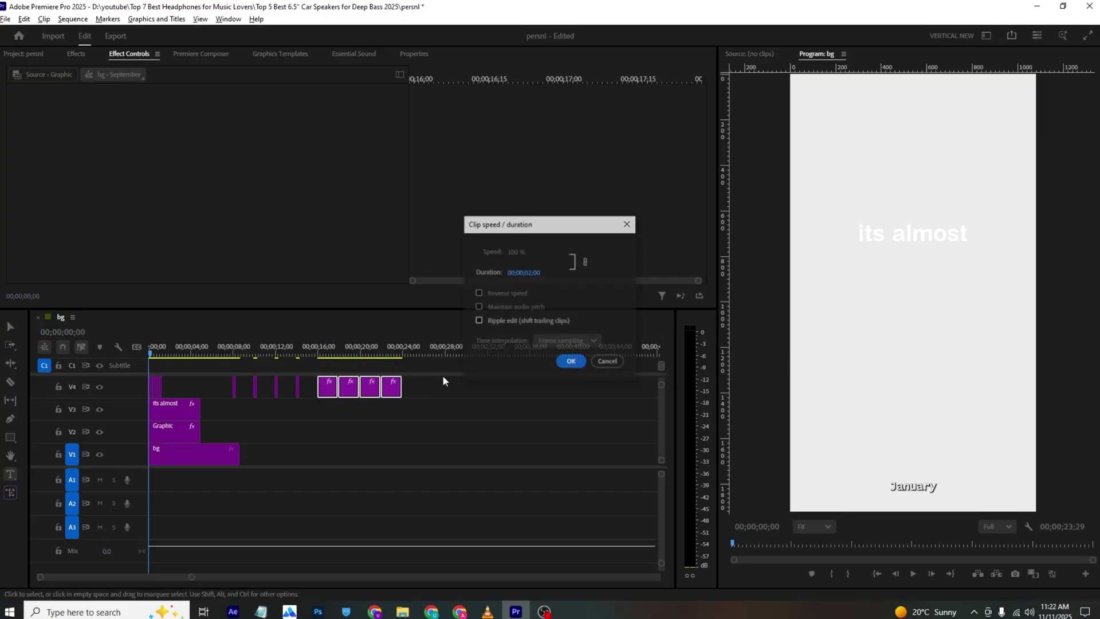
pyautogui.click(518, 273)
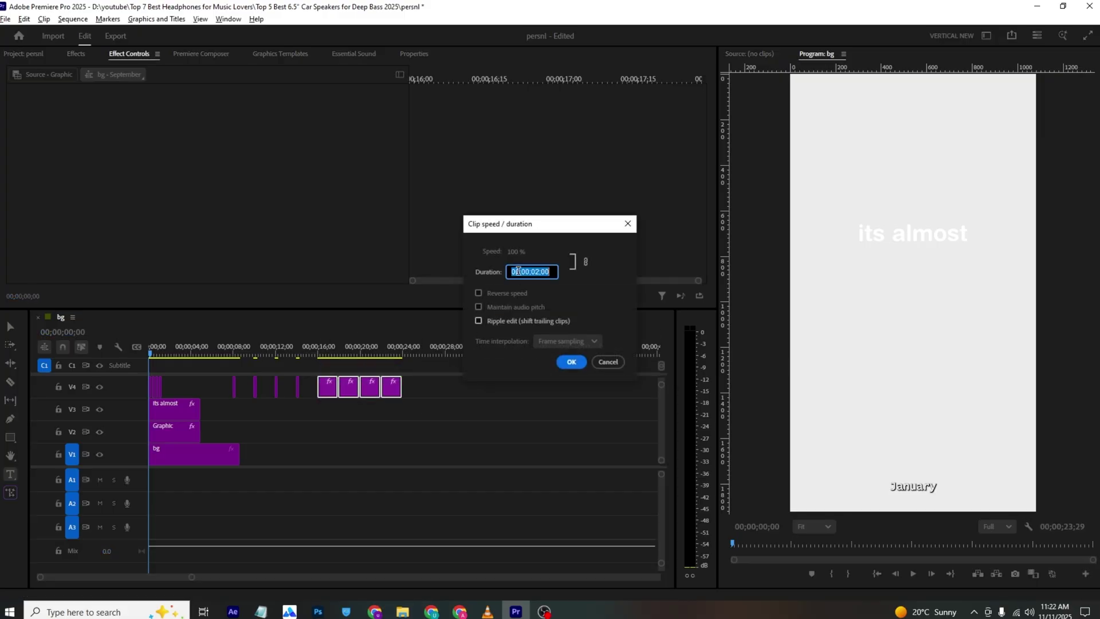
pyautogui.click(571, 361)
# Step: Close the gaps between the shortened month clips with the sequence's Close Gap command
pyautogui.click(73, 19)
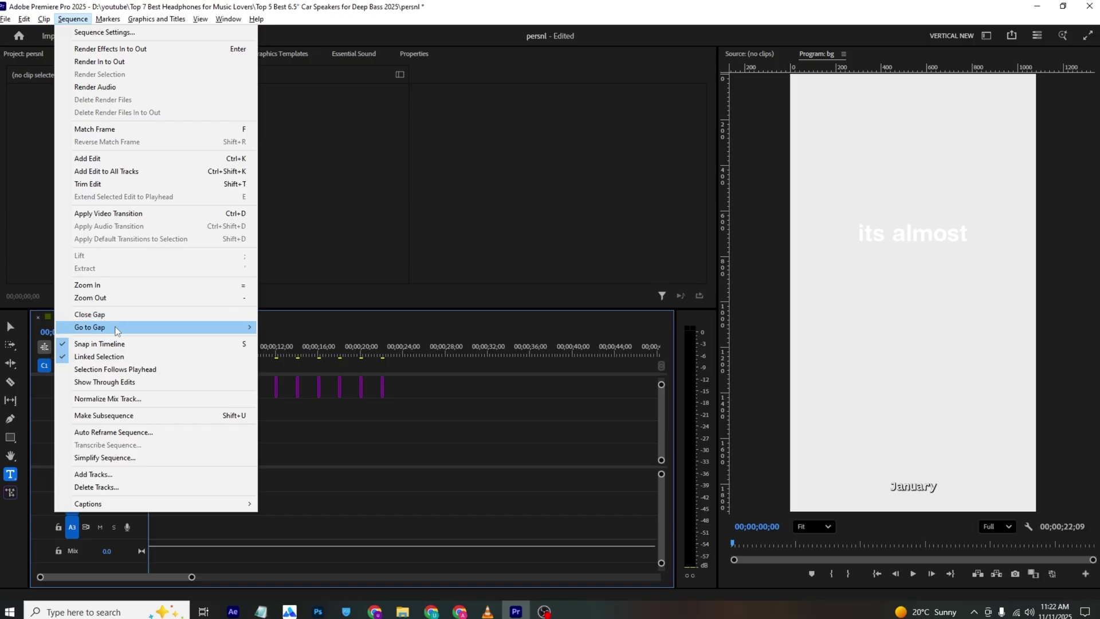
pyautogui.click(90, 315)
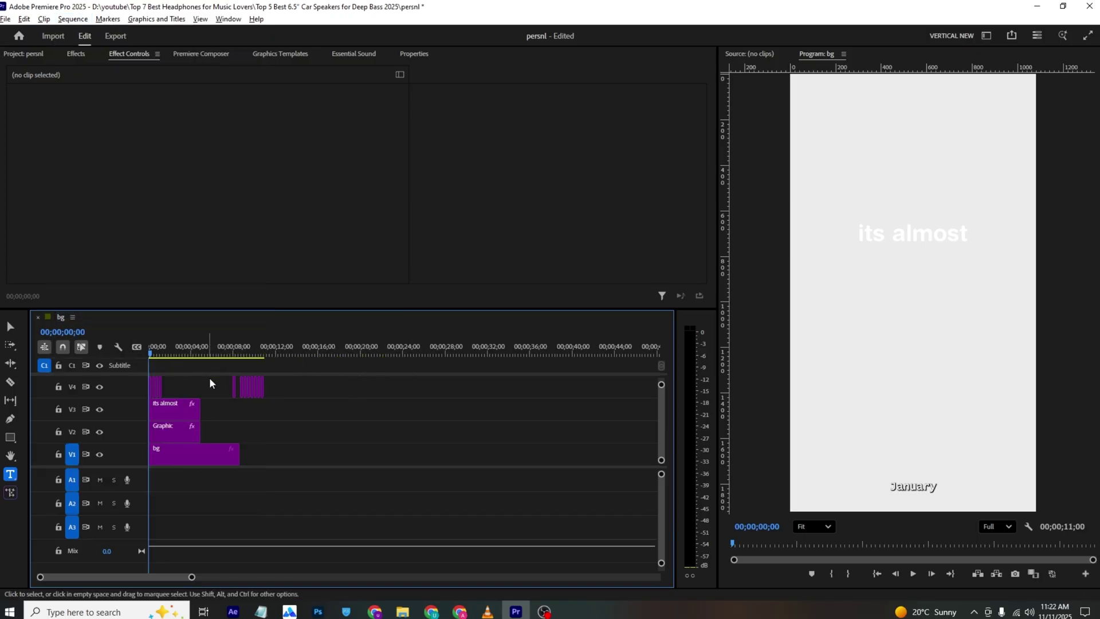
# Step: Close the remaining gaps between the month clips so January to December sit back to back from the sequence start
pyautogui.moveTo(229, 388); pyautogui.dragTo(183, 392)
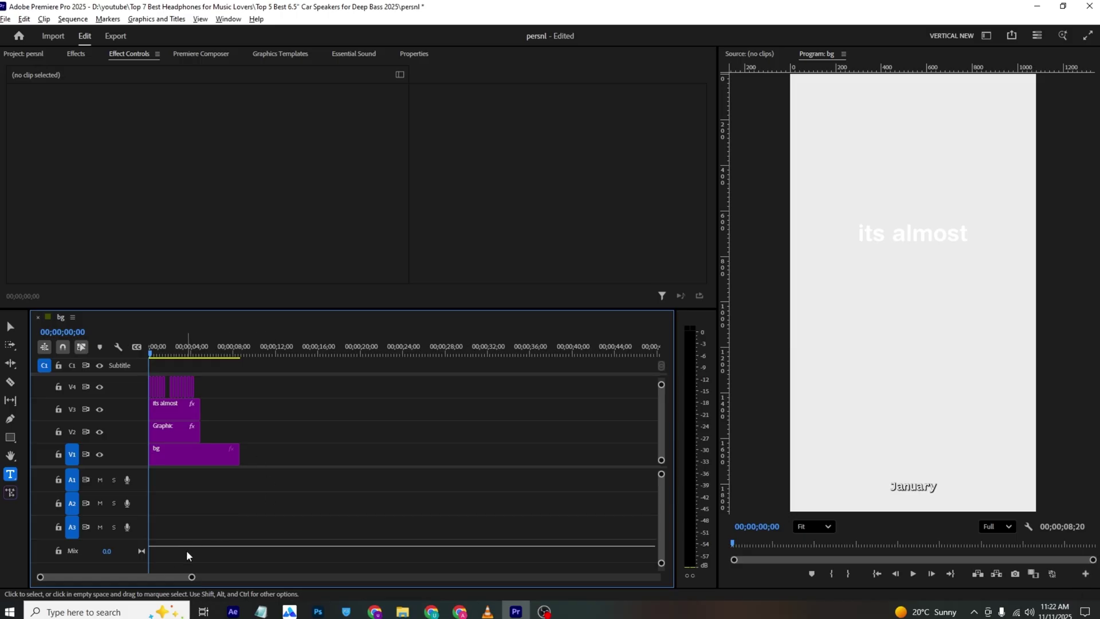
pyautogui.moveTo(191, 576); pyautogui.dragTo(101, 573)
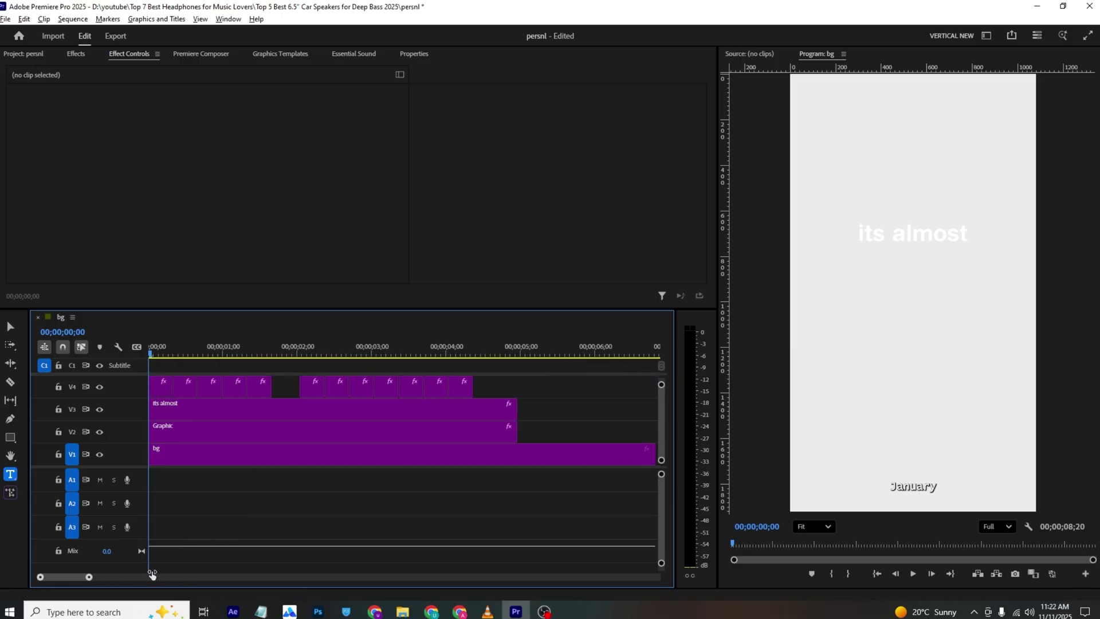
pyautogui.moveTo(489, 383); pyautogui.dragTo(282, 371)
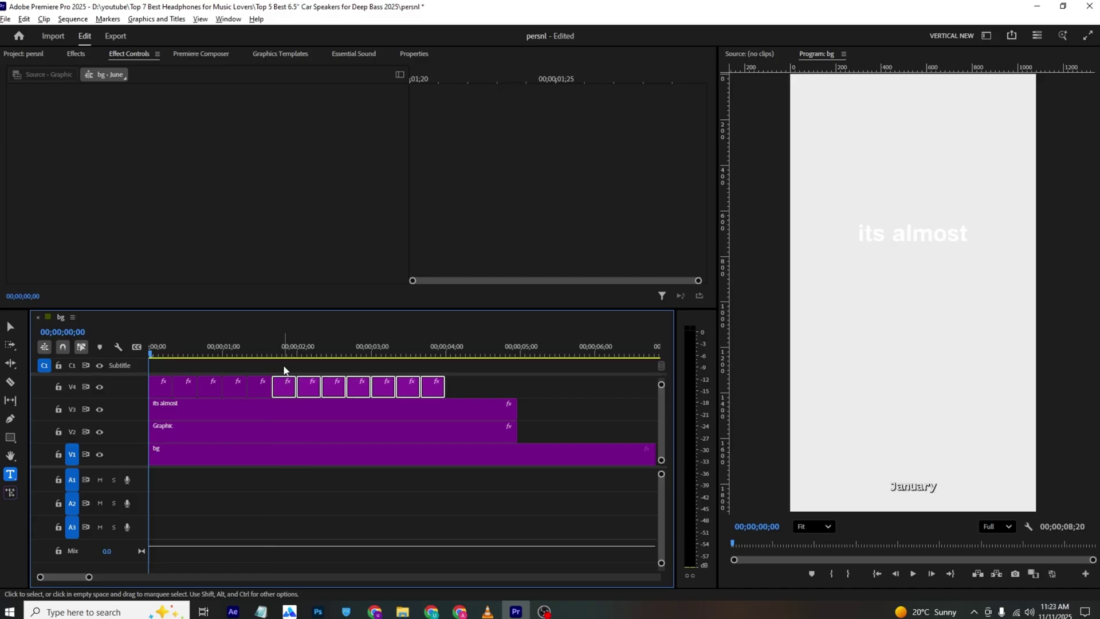
pyautogui.click(283, 363)
# Step: Save the project and play back the sequence to check the month changes against the reference clip
pyautogui.hotkey('ctrl', 's')
pyautogui.press('space')
pyautogui.press('space')
pyautogui.press('space')
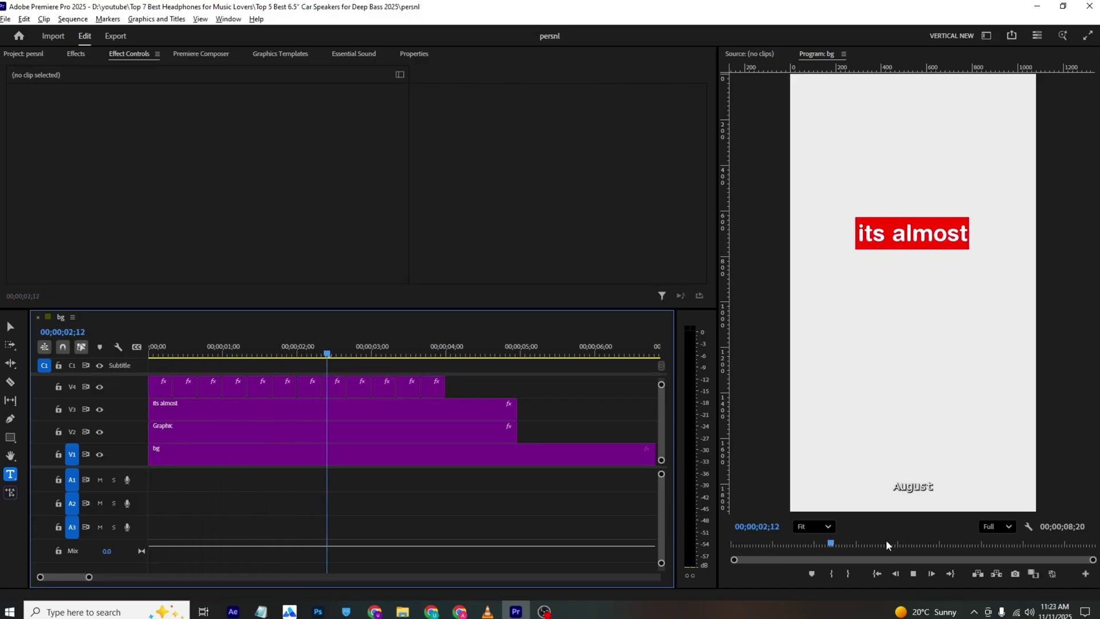
pyautogui.press('space')
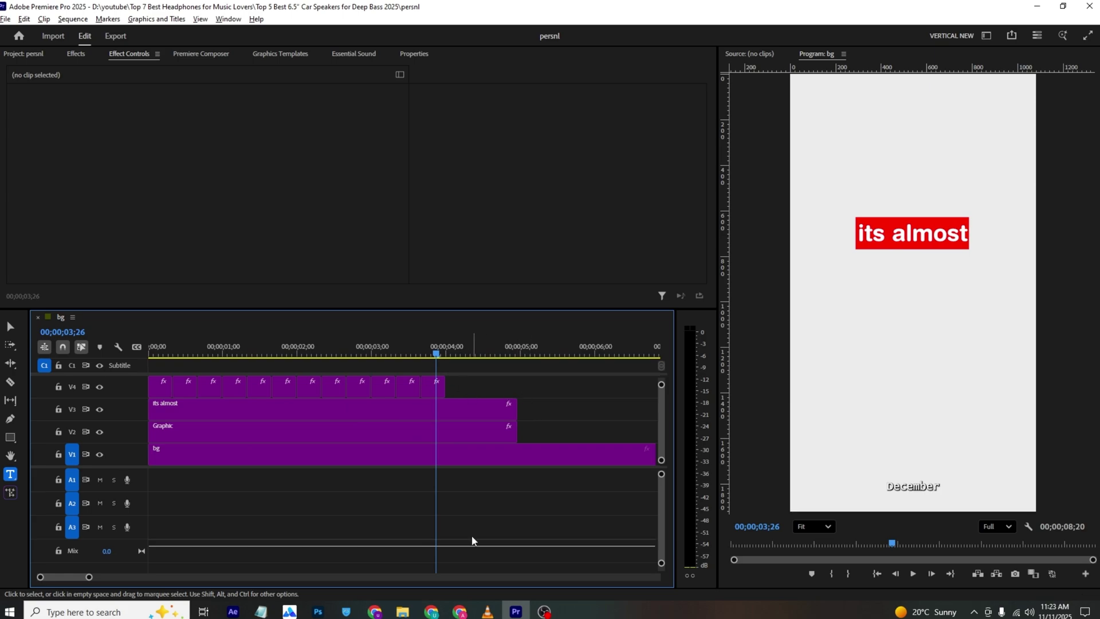
pyautogui.hotkey('alt', 'Tab')
pyautogui.hotkey('alt', 'Tab')
# Step: Set the text fill of the September to December captions to black (000000)
pyautogui.click(155, 380)
pyautogui.moveTo(537, 370); pyautogui.dragTo(352, 389)
pyautogui.scroll(-2, 207, 213)
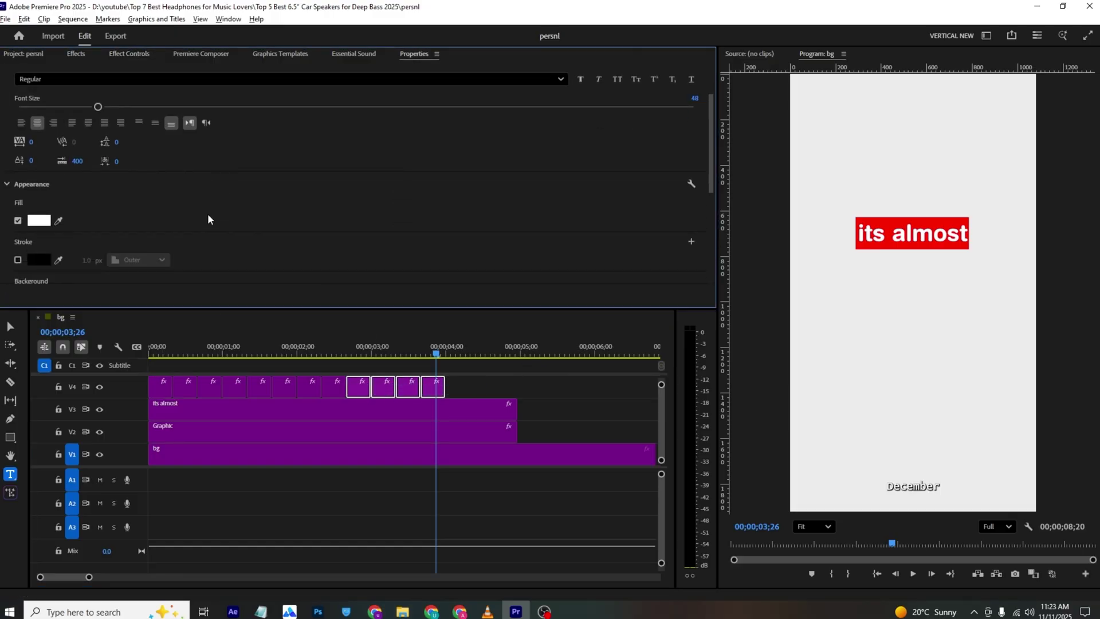
pyautogui.click(39, 221)
pyautogui.moveTo(415, 246); pyautogui.dragTo(362, 178)
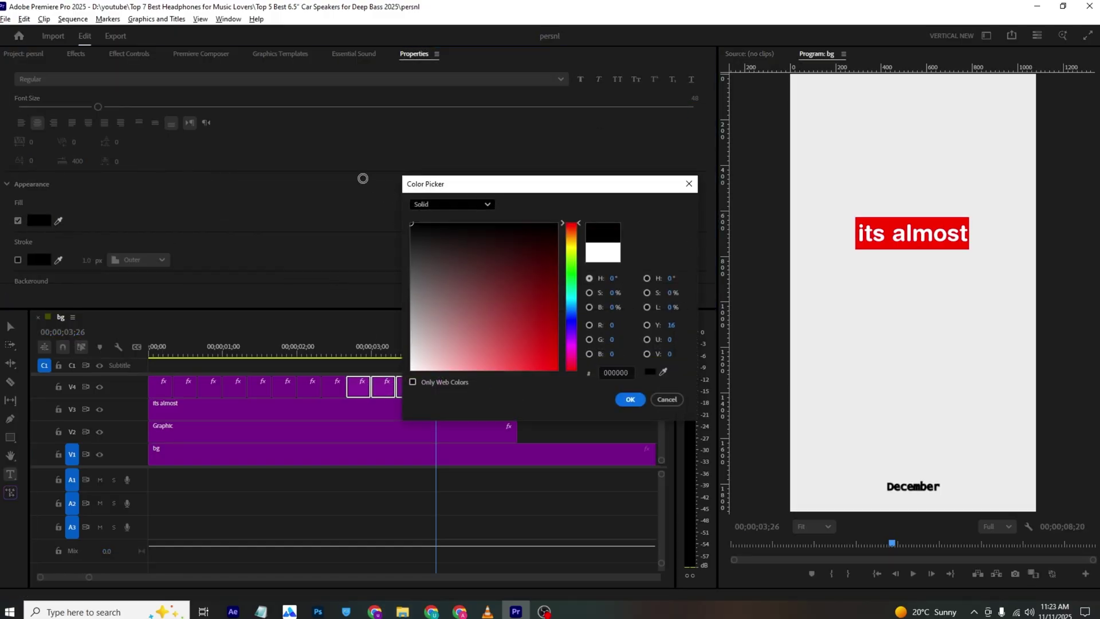
pyautogui.click(630, 399)
# Step: Set the text fill of the January to August captions to black
pyautogui.click(394, 350)
pyautogui.click(340, 350)
pyautogui.moveTo(152, 370); pyautogui.dragTo(342, 385)
pyautogui.click(40, 278)
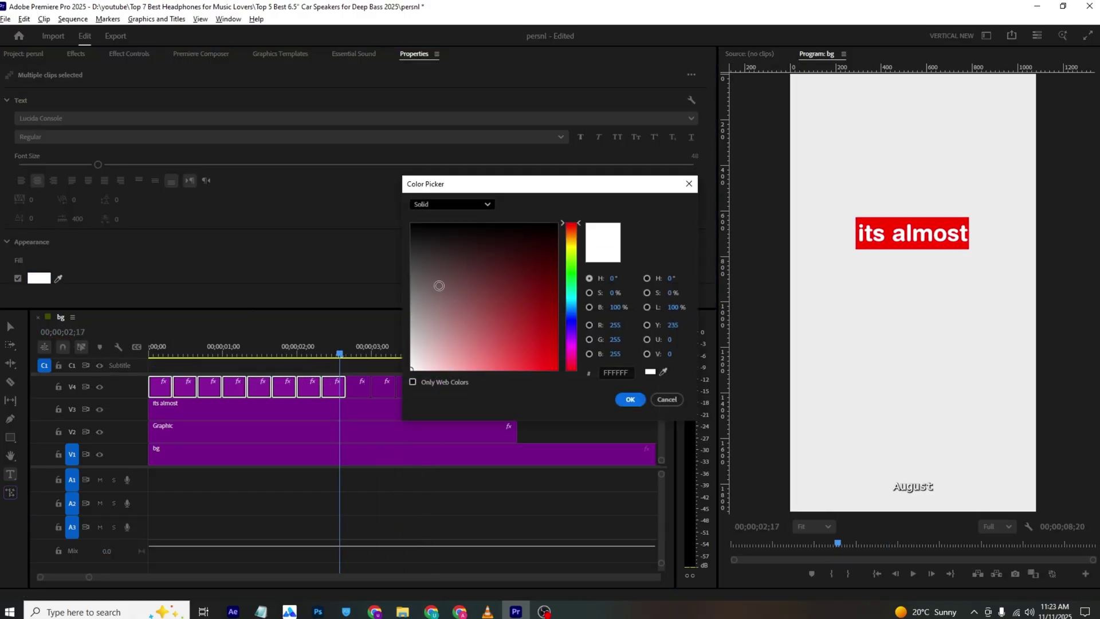
pyautogui.click(629, 399)
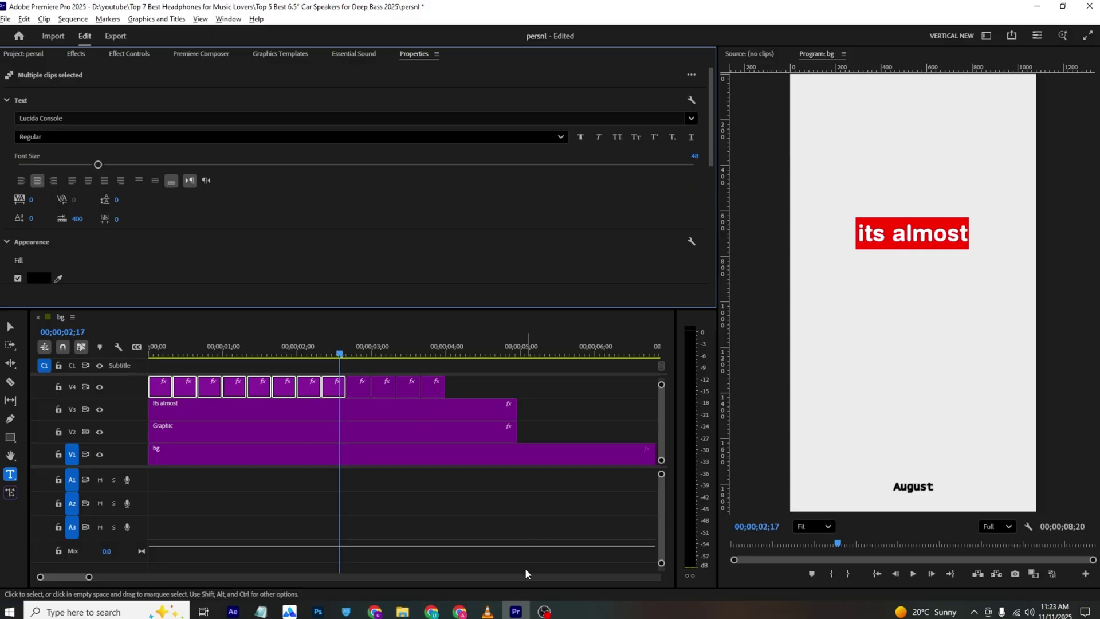
# Step: Check the reference clip's lettering in VLC and set the font of all twelve month captions to Helvetica Rounded Bold
pyautogui.click(488, 611)
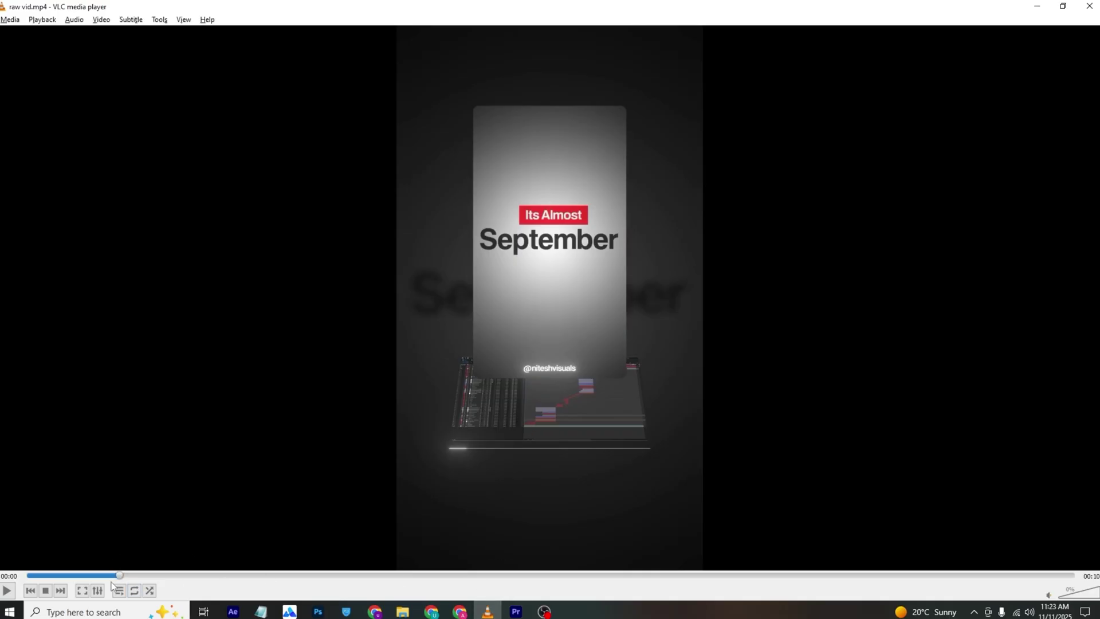
pyautogui.hotkey('alt', 'Tab')
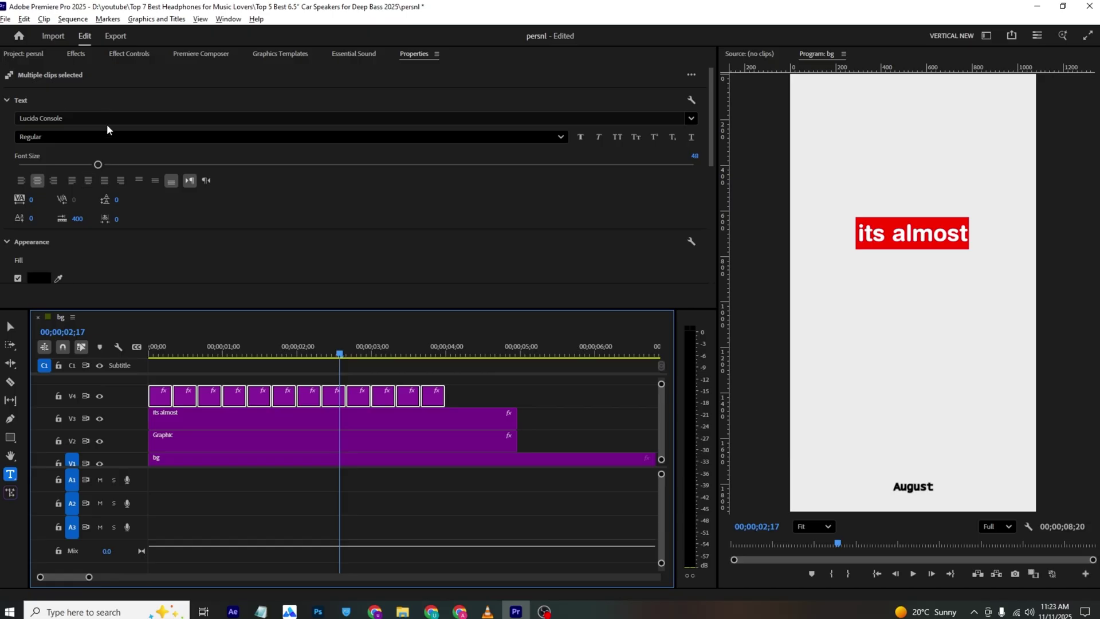
pyautogui.click(143, 117)
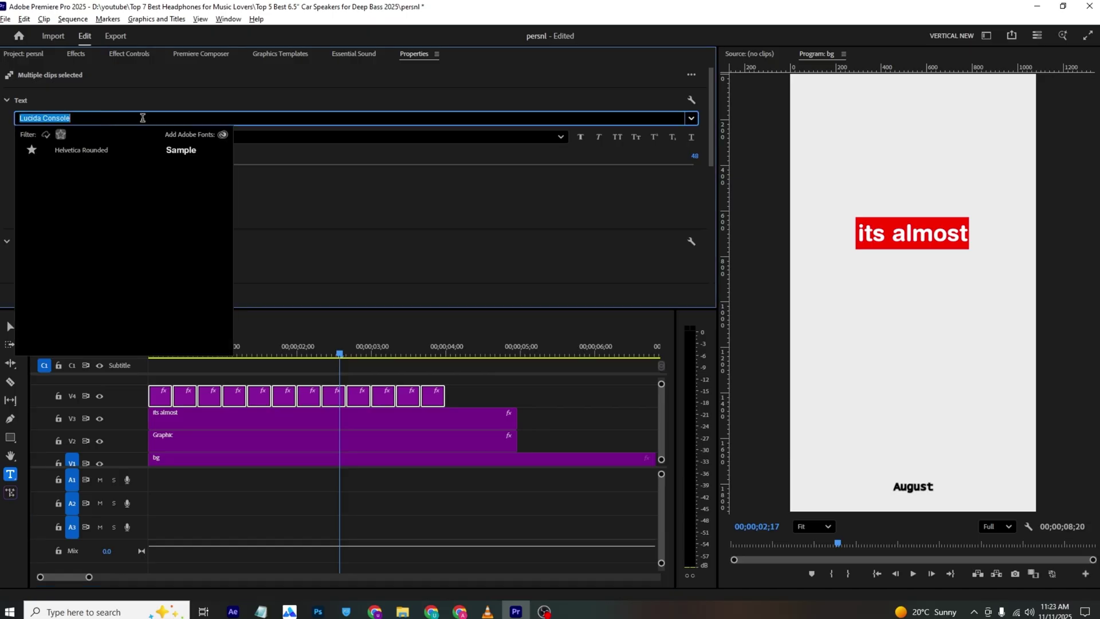
pyautogui.click(60, 134)
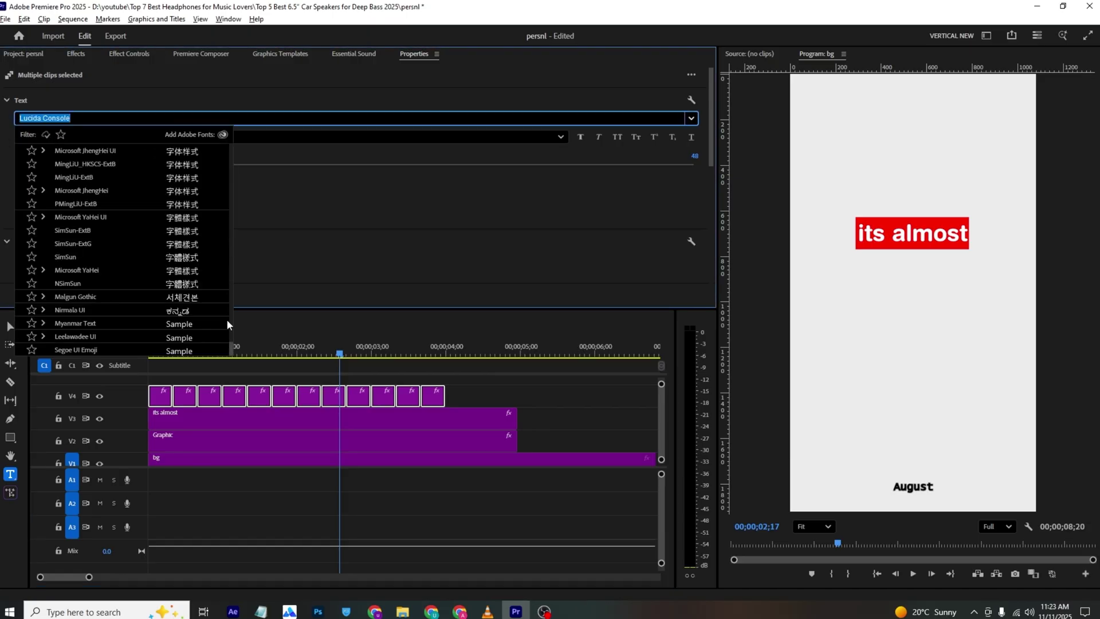
pyautogui.click(255, 259)
# Step: Look through the selected month captions' effect settings and properties, and scrub the sequence from the start to 00;00;02;00
pyautogui.click(144, 54)
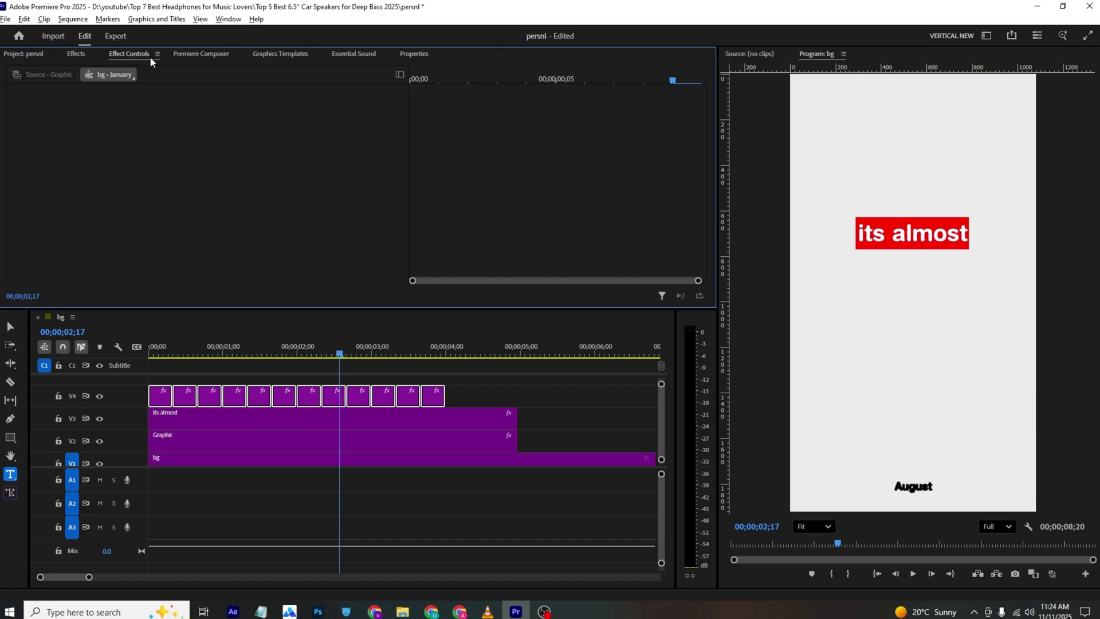
pyautogui.click(413, 55)
pyautogui.scroll(-10, 269, 212)
pyautogui.scroll(5, 290, 238)
pyautogui.click(461, 391)
pyautogui.click(148, 353)
pyautogui.moveTo(147, 354); pyautogui.dragTo(297, 354)
# Step: Nest all twelve month caption clips into one sequence, keeping the suggested name
pyautogui.moveTo(472, 379); pyautogui.dragTo(149, 384)
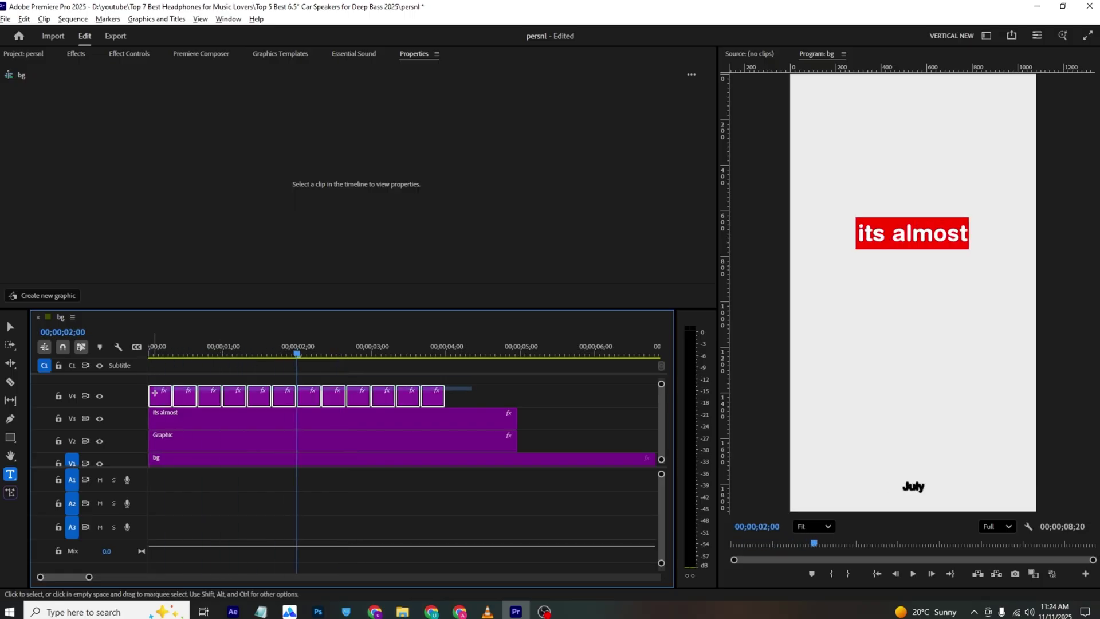
pyautogui.rightClick(150, 395)
pyautogui.click(183, 331)
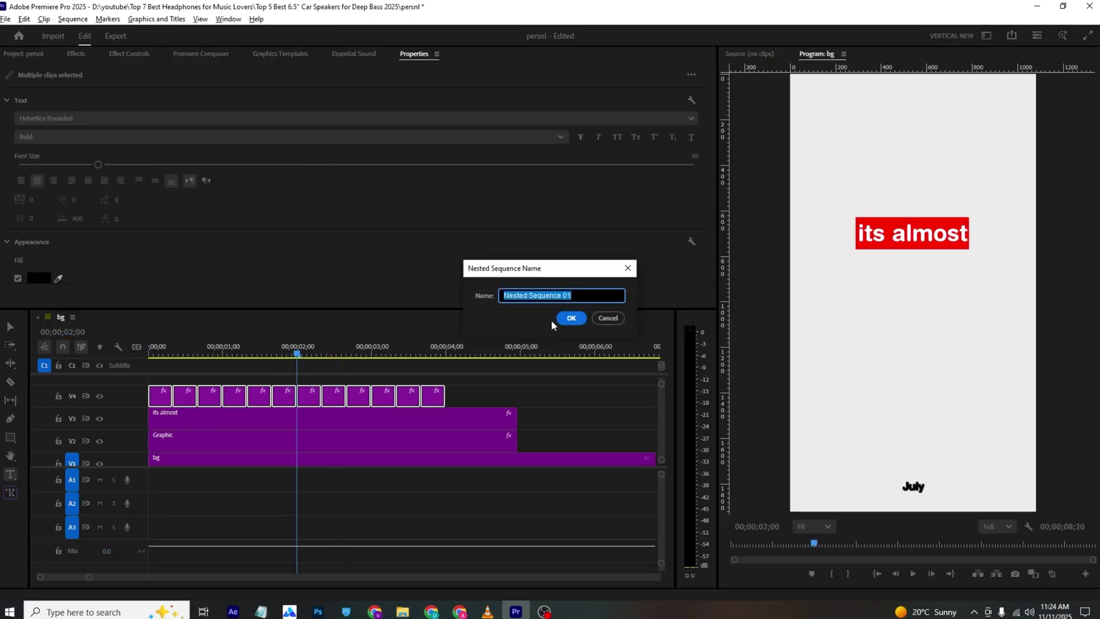
pyautogui.click(572, 318)
# Step: Scale the nested month sequence to 288% and set its vertical position to -1561, placing the month directly under "its almost"
pyautogui.click(335, 393)
pyautogui.click(151, 52)
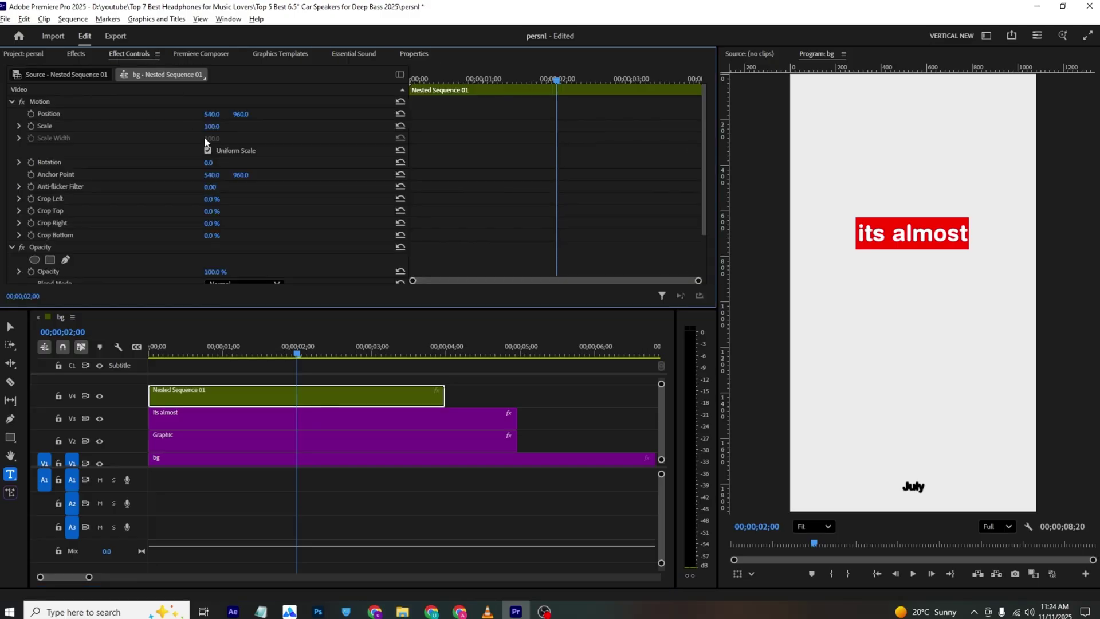
pyautogui.moveTo(211, 126); pyautogui.dragTo(243, 127)
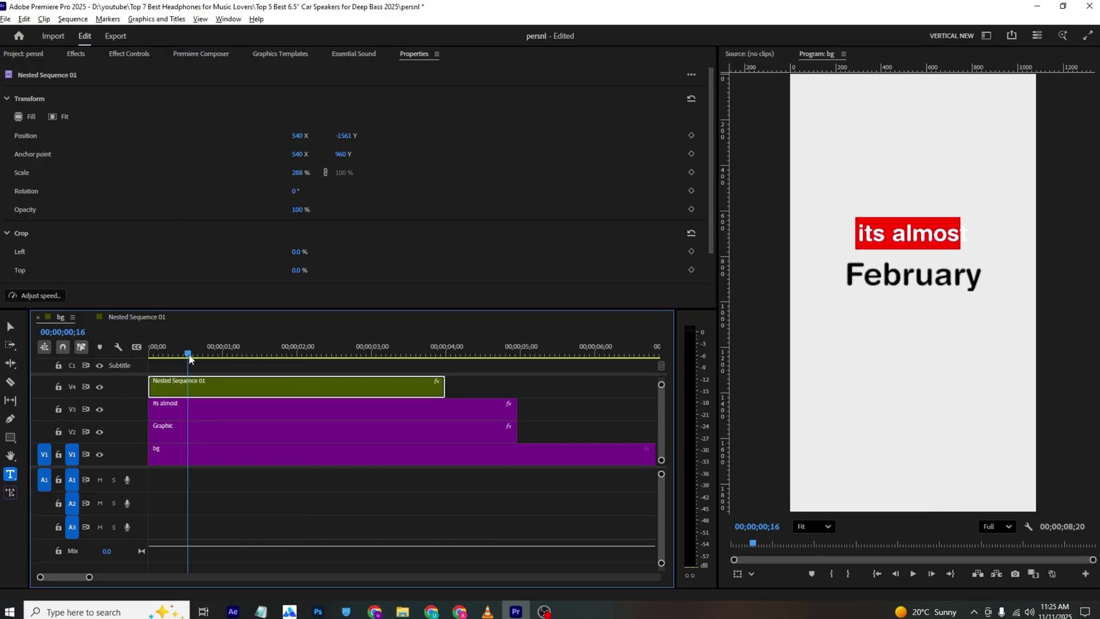
pyautogui.moveTo(189, 355)
pyautogui.mouseDown()
pyautogui.moveTo(199, 357)
pyautogui.moveTo(176, 358)
pyautogui.mouseUp()
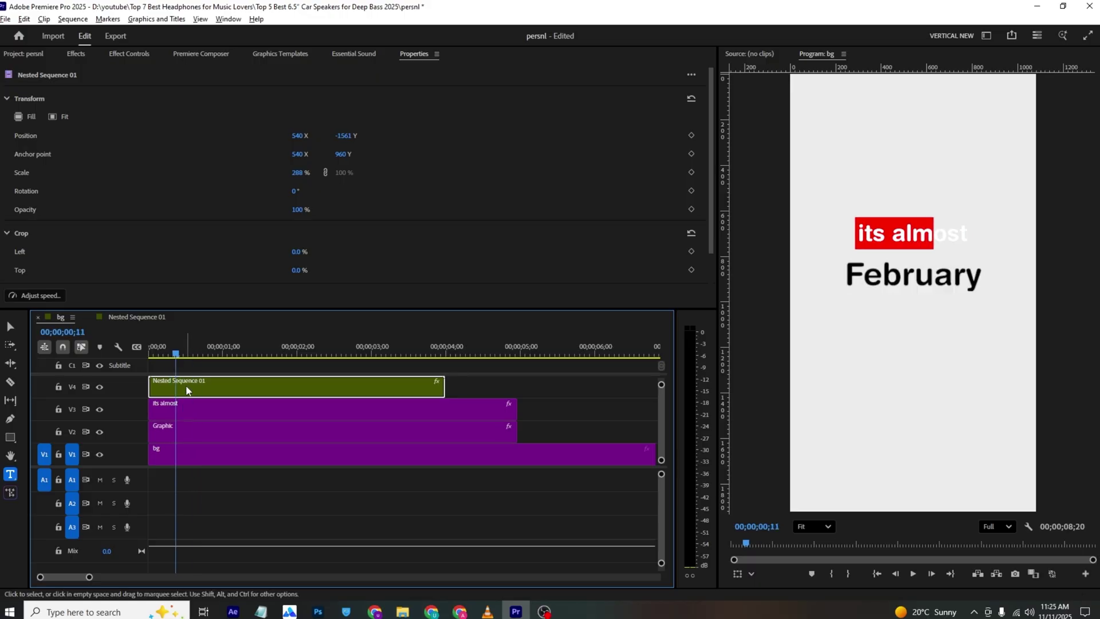
# Step: Turn off the text shadow on all twelve month captions inside the nested sequence
pyautogui.click(160, 320)
pyautogui.scroll(-2, 148, 218)
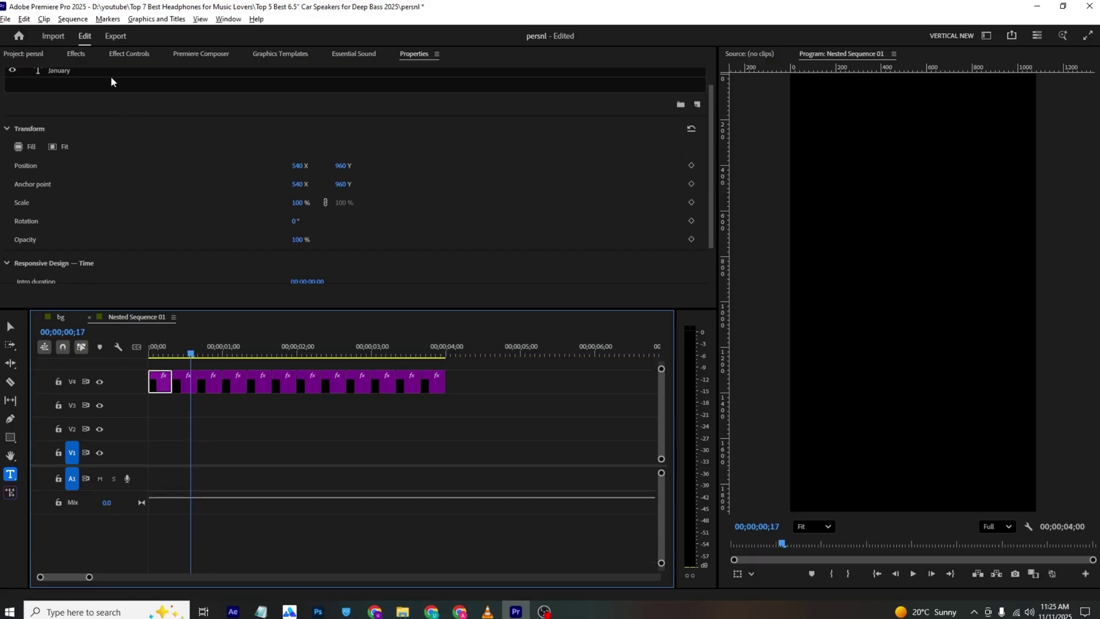
pyautogui.scroll(2, 111, 82)
pyautogui.moveTo(488, 401); pyautogui.dragTo(148, 371)
pyautogui.scroll(-3, 150, 104)
pyautogui.click(18, 231)
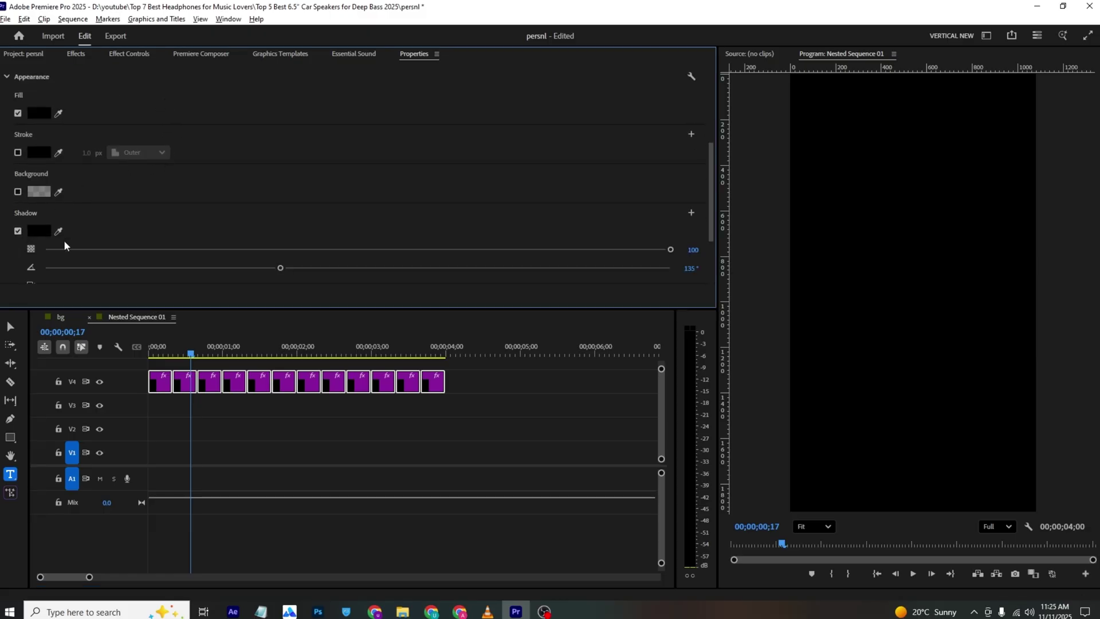
pyautogui.click(18, 231)
pyautogui.click(151, 351)
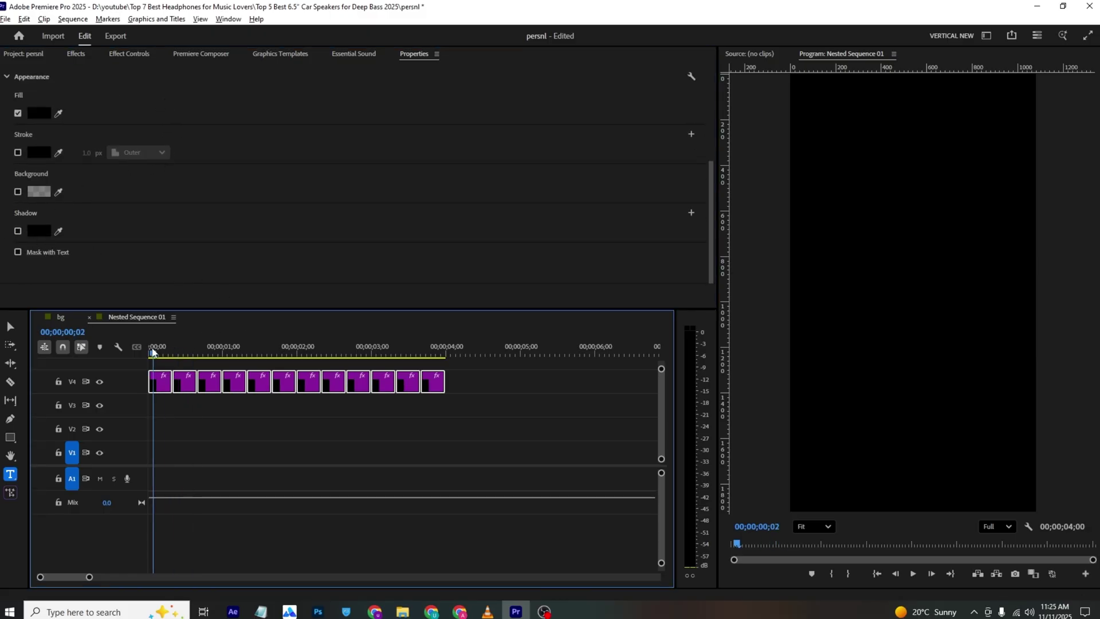
# Step: Return to the bg sequence, save the project and play it from near the start
pyautogui.click(61, 317)
pyautogui.click(152, 351)
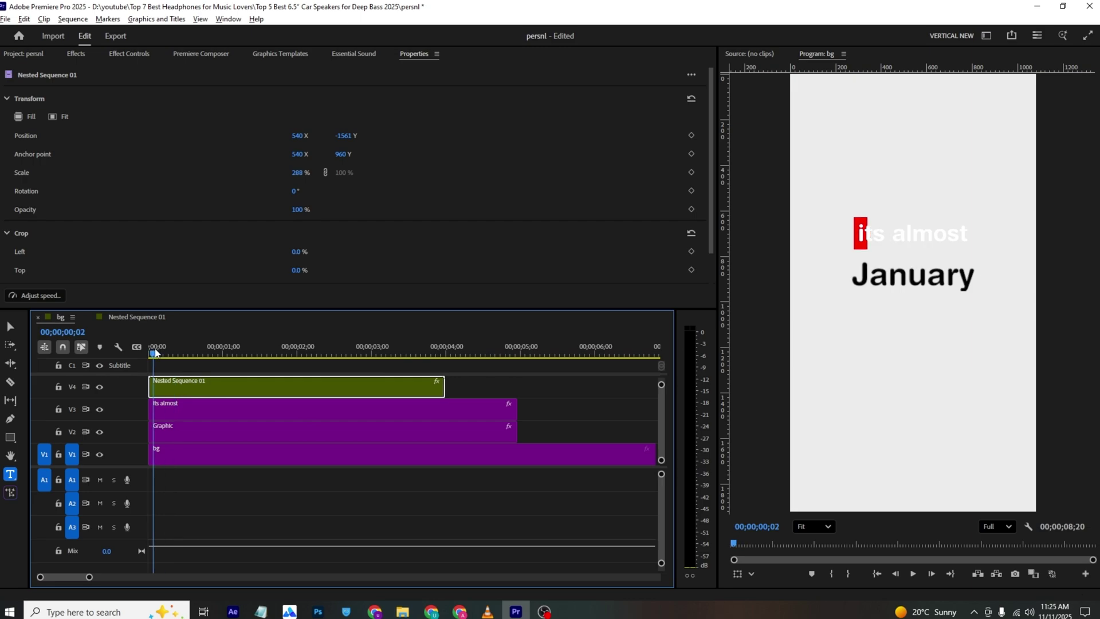
pyautogui.hotkey('ctrl', 's')
pyautogui.press('space')
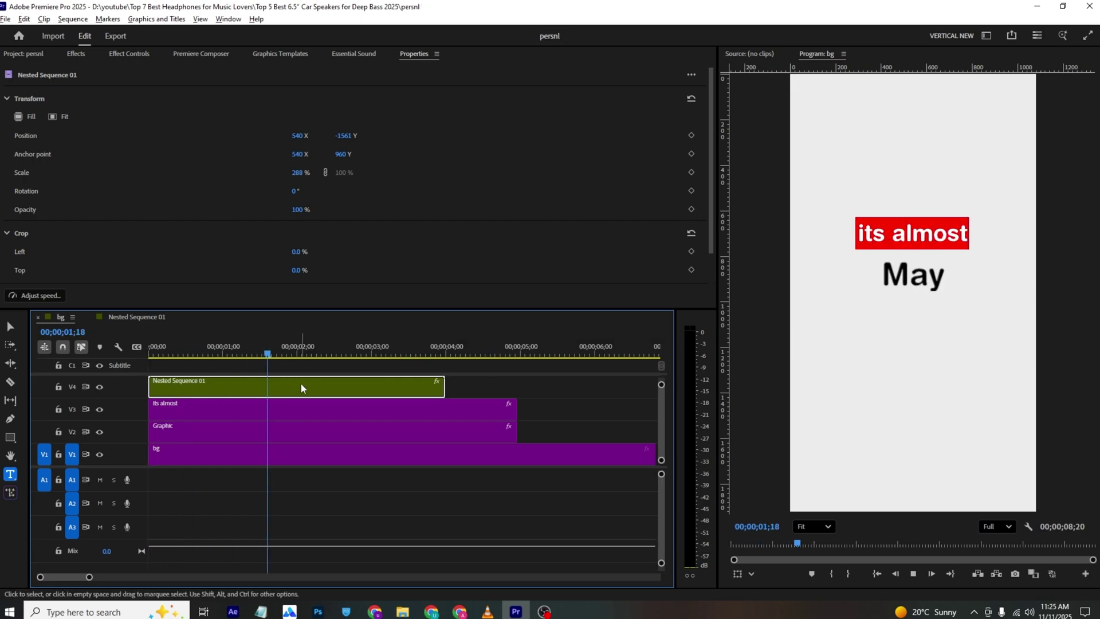
# Step: Set the nested month sequence's speed to 200% and play back the result from the start
pyautogui.hotkey('ctrl', 'r')
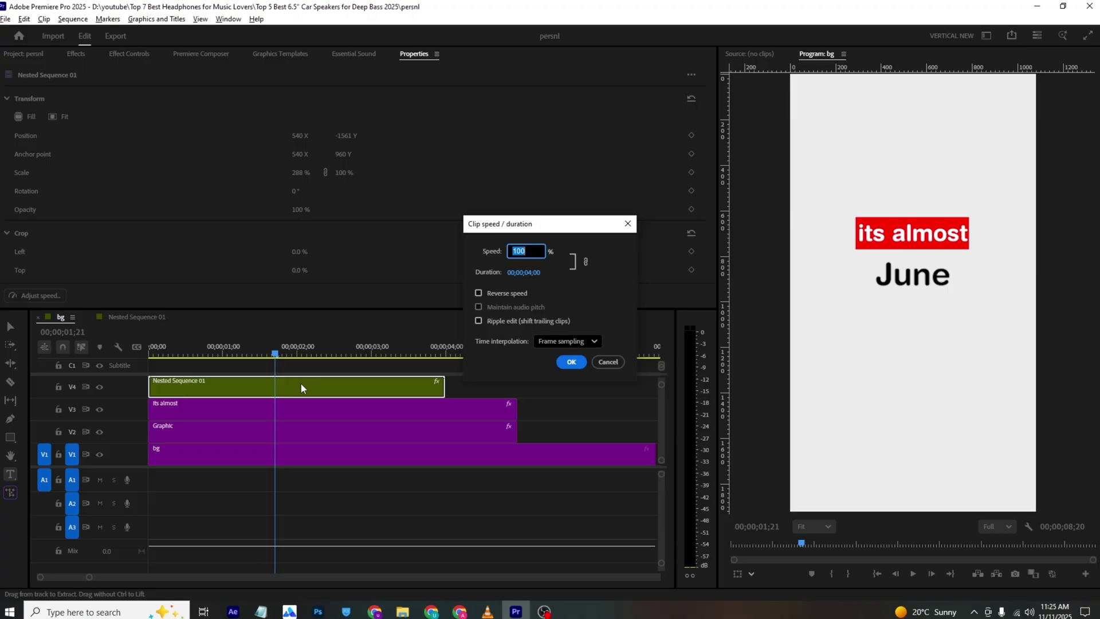
pyautogui.write('200')
pyautogui.press('Return')
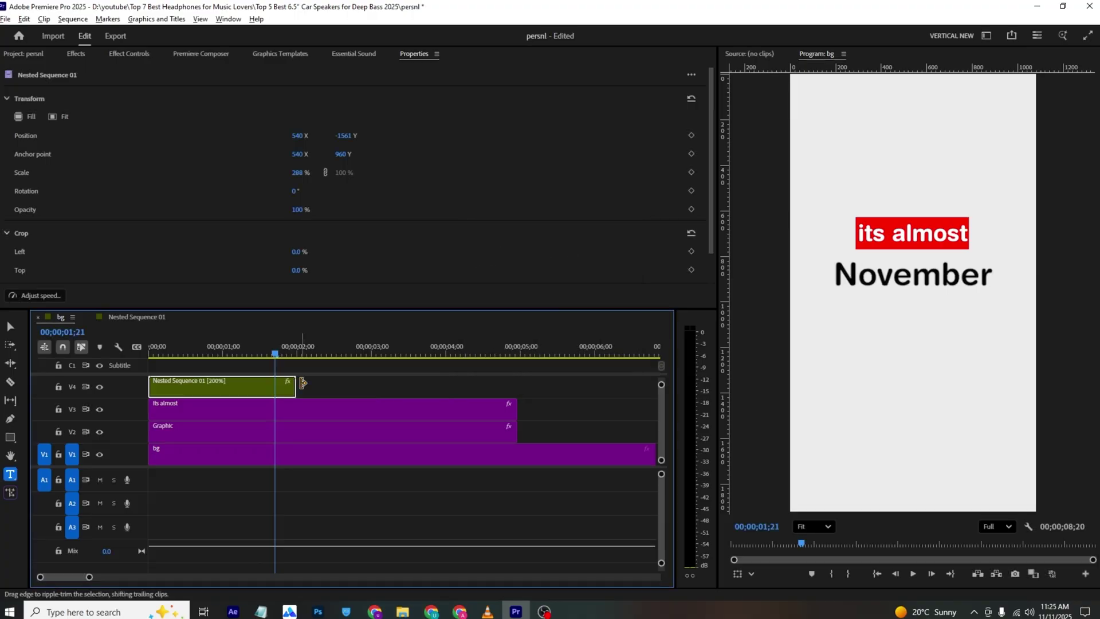
pyautogui.press('Home')
pyautogui.press('space')
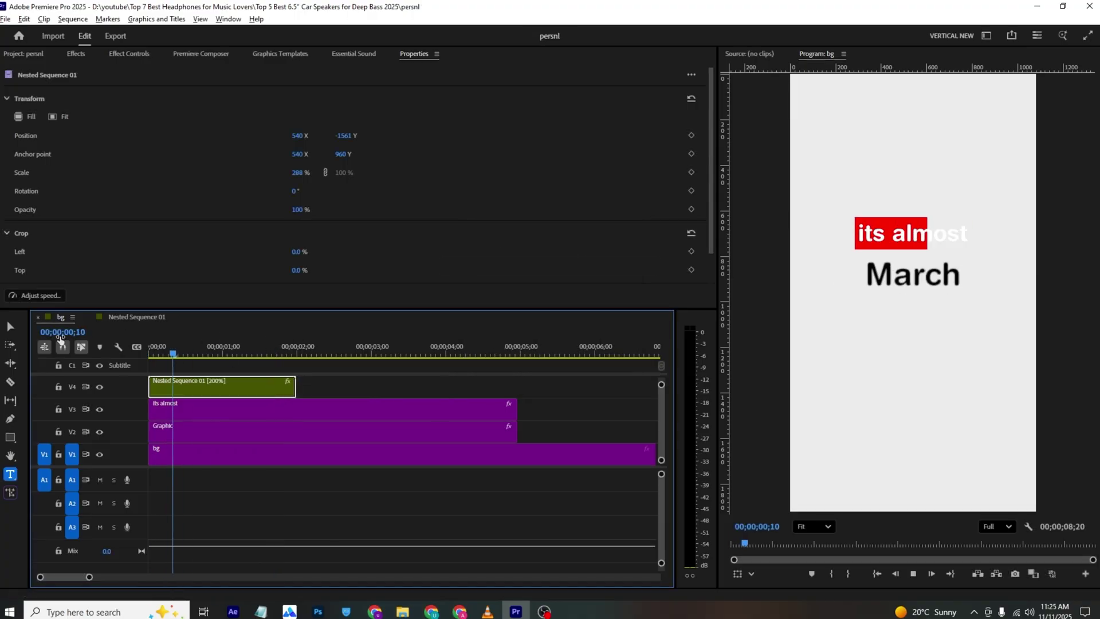
pyautogui.press('space')
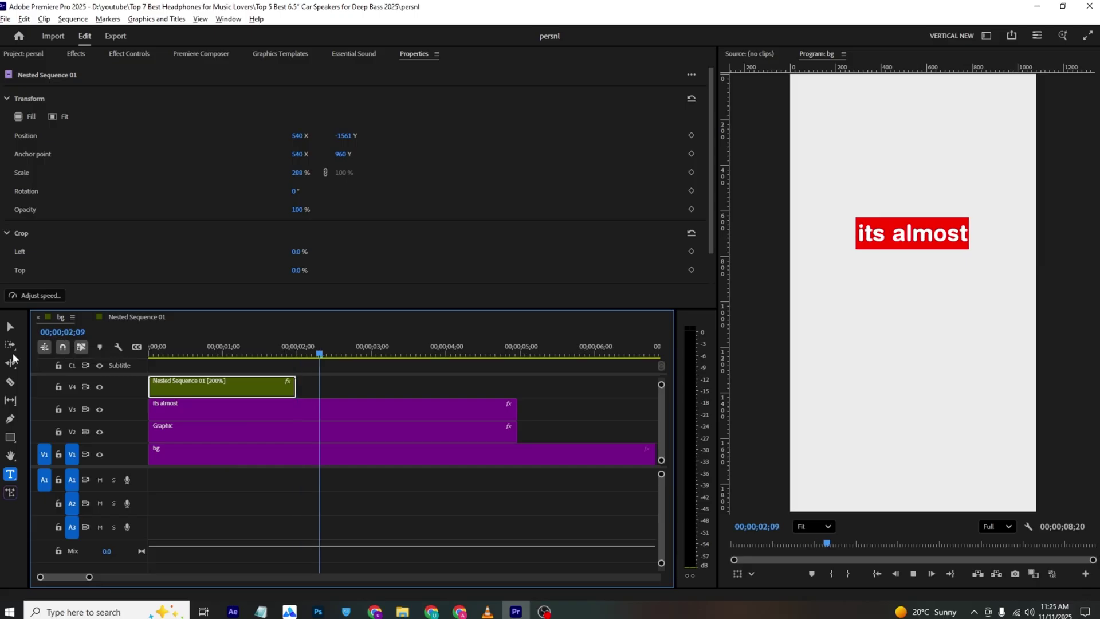
# Step: Play the reference clip in VLC to examine what follows the month captions, and return to Premiere Pro
pyautogui.click(488, 611)
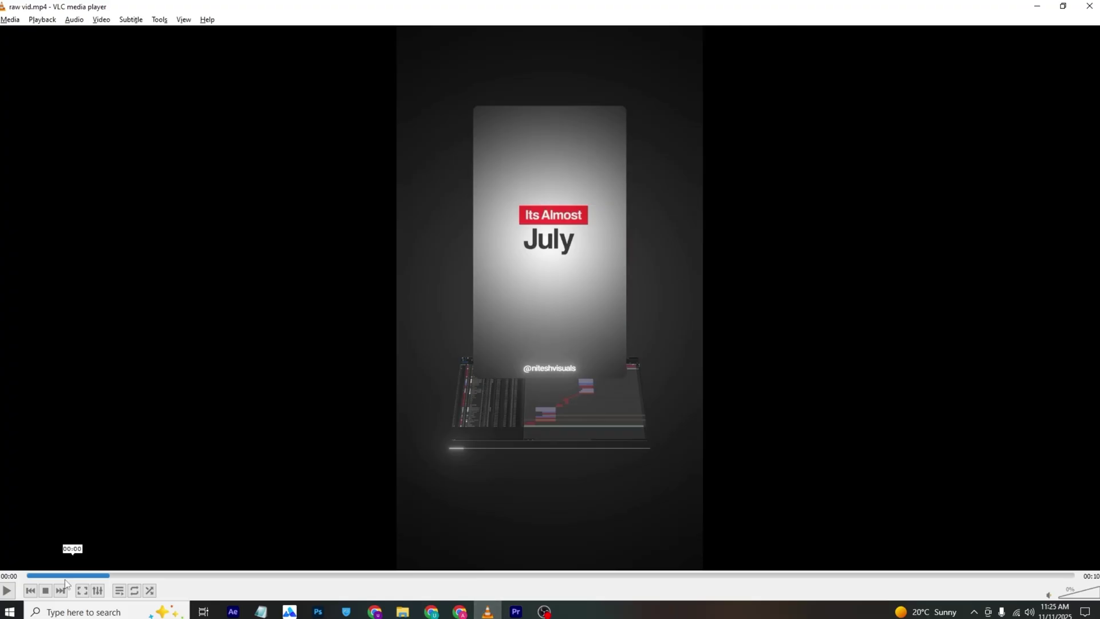
pyautogui.press('space')
pyautogui.press('space')
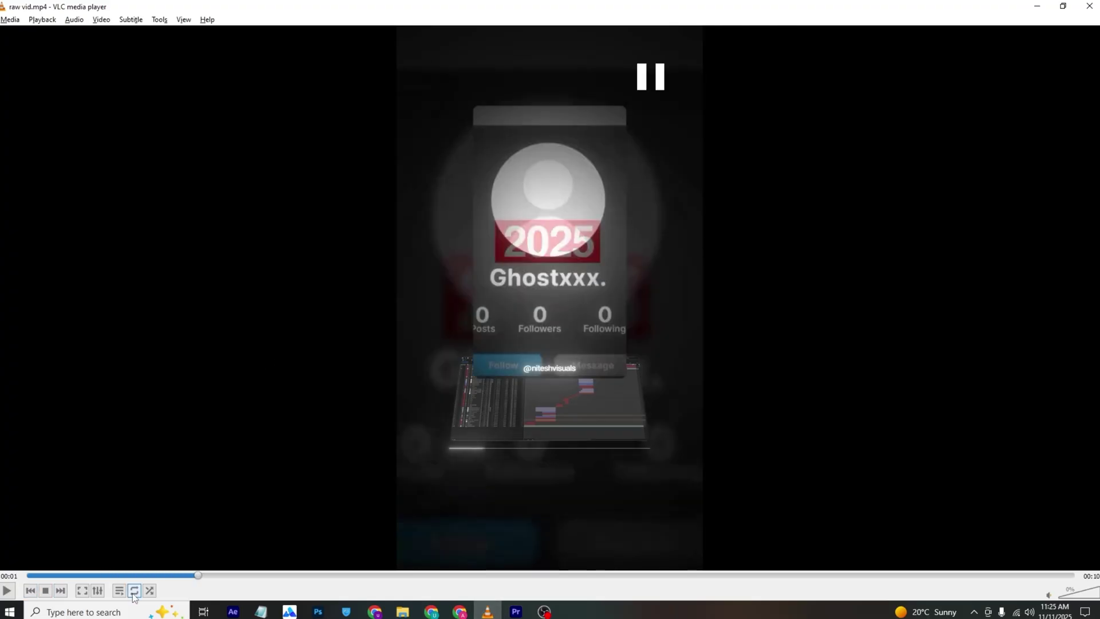
pyautogui.click(161, 575)
pyautogui.hotkey('alt', 'Tab')
# Step: Split the "its almost" text clip and the red box Graphic clip at 00;00;02;00, where the nested months end
pyautogui.moveTo(311, 356); pyautogui.dragTo(300, 352)
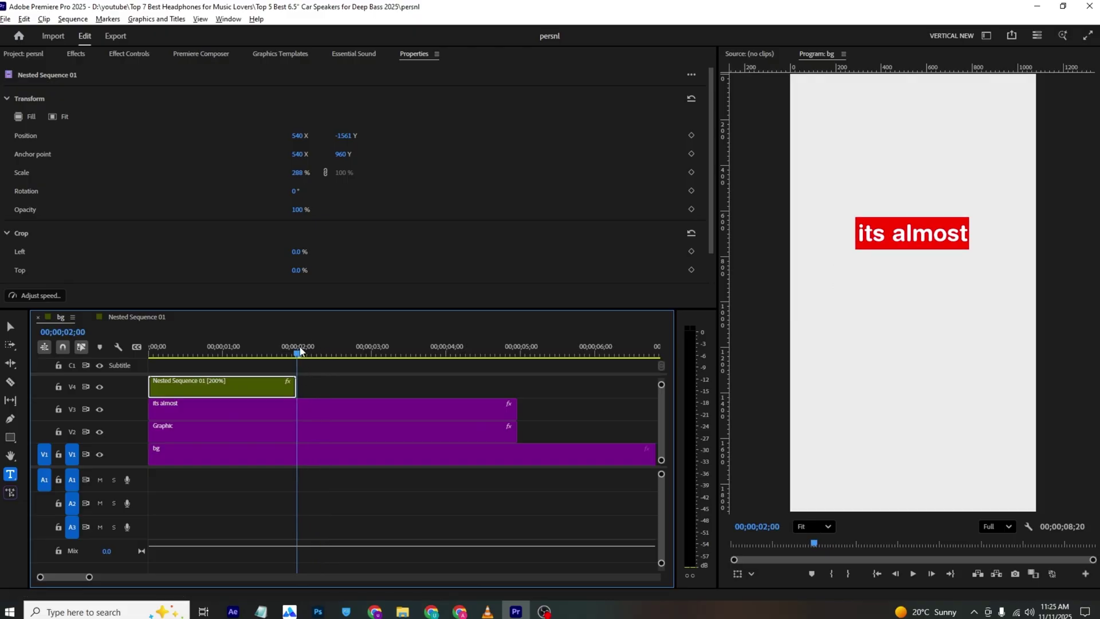
pyautogui.press('c')
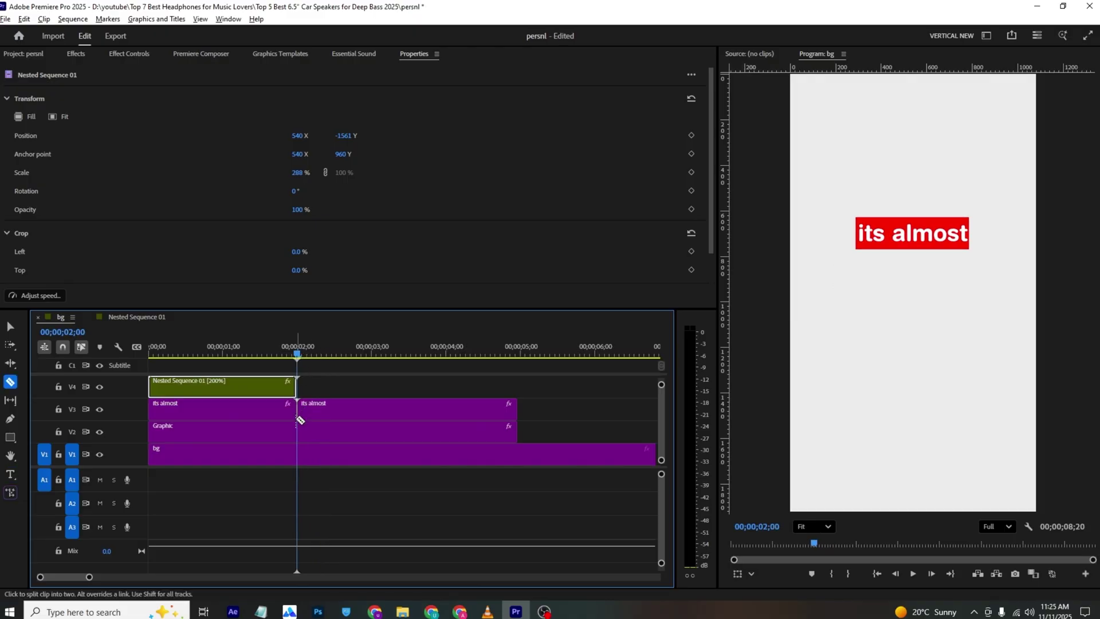
pyautogui.press('v')
pyautogui.click(310, 412)
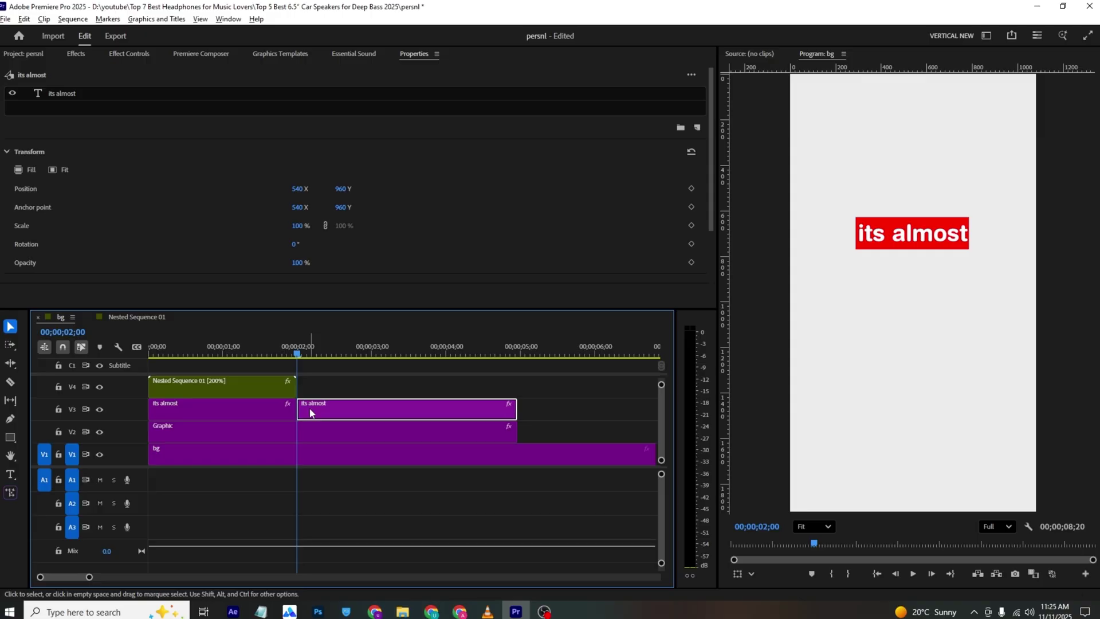
pyautogui.press('c')
pyautogui.click(291, 434)
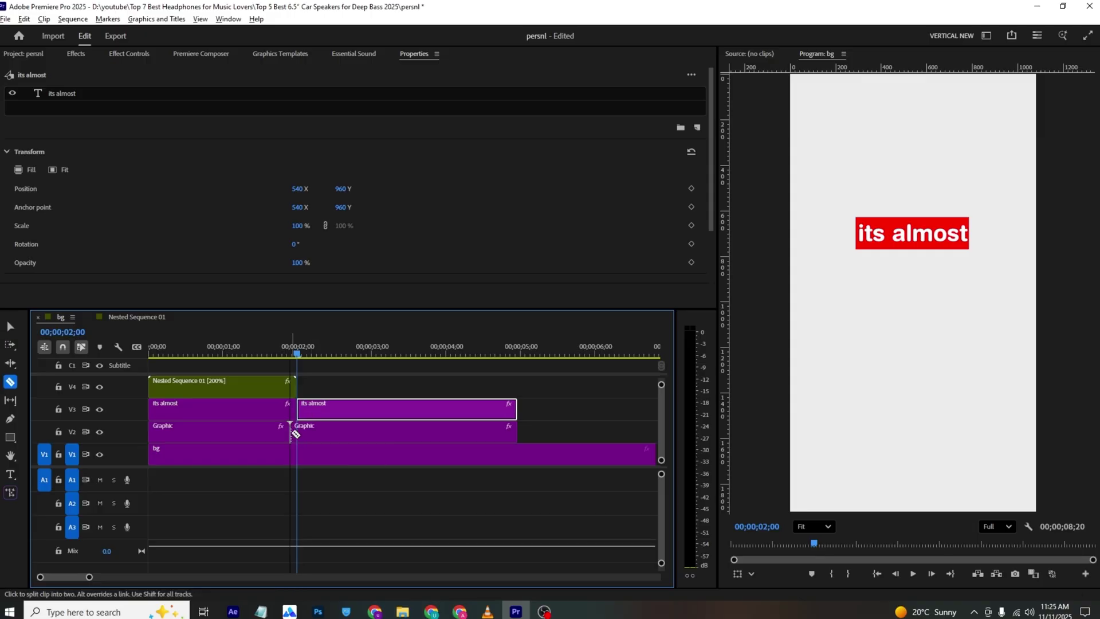
pyautogui.press('v')
pyautogui.click(329, 425)
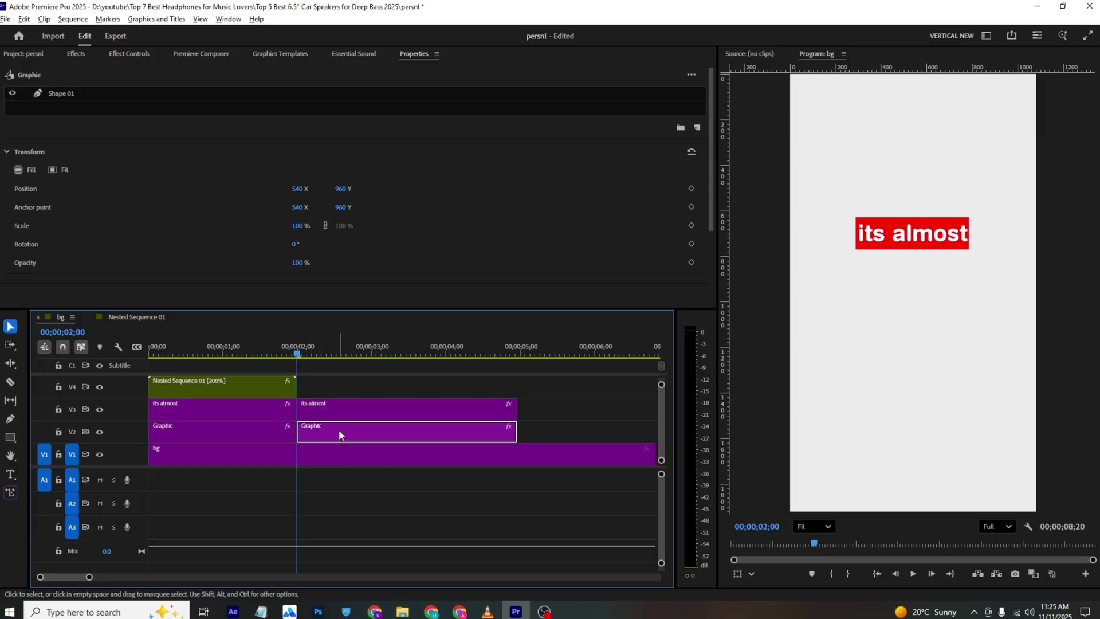
# Step: Replace the Graphic clip after 00;00;02;00 with a copy of the first animated red box clip
pyautogui.press('Delete')
pyautogui.moveTo(240, 434); pyautogui.dragTo(384, 425)
# Step: Change the text of the second "its almost" clip to "2025"
pyautogui.click(383, 417)
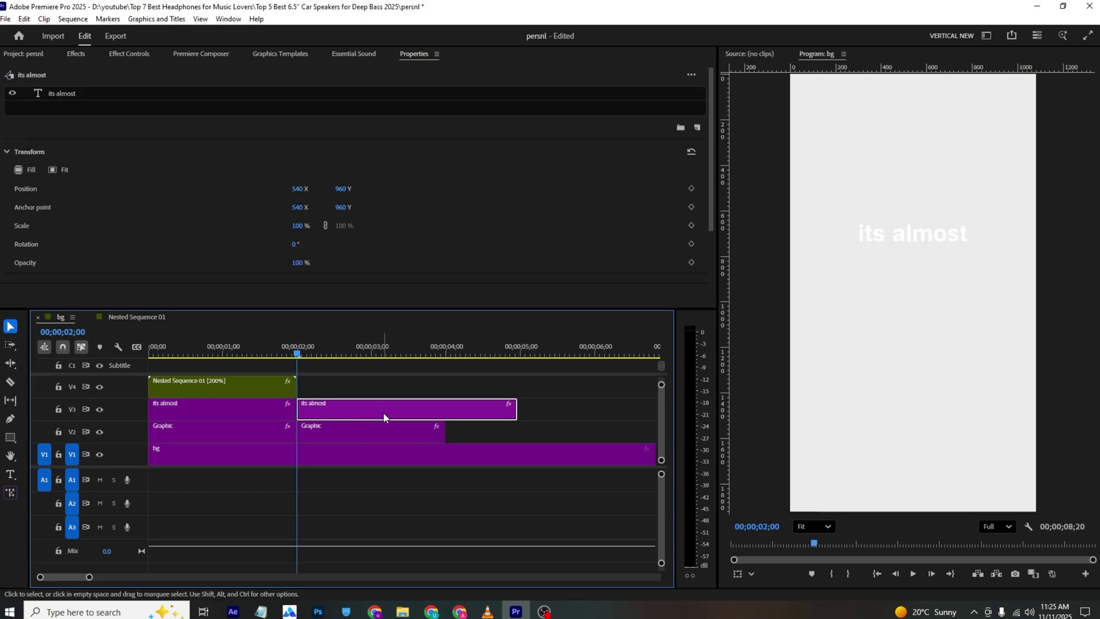
pyautogui.click(256, 93)
pyautogui.doubleClick(899, 237)
pyautogui.write('2025')
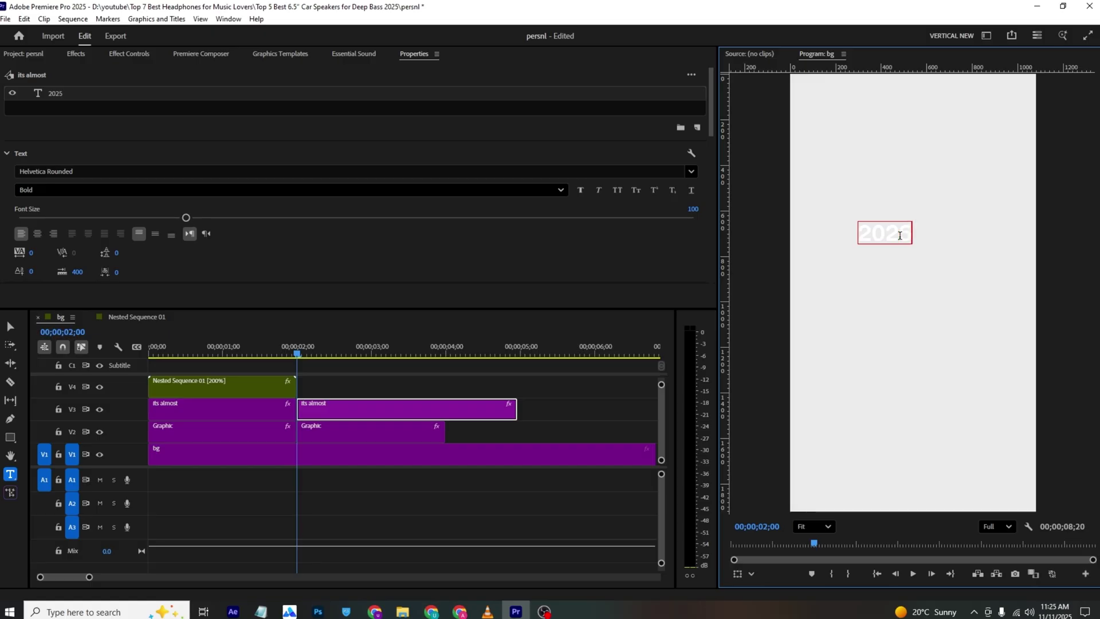
# Step: Enlarge the "2025" text to 210% scale and set its vertical position to 823
pyautogui.click(106, 56)
pyautogui.click(125, 54)
pyautogui.click(426, 53)
pyautogui.scroll(-2, 224, 239)
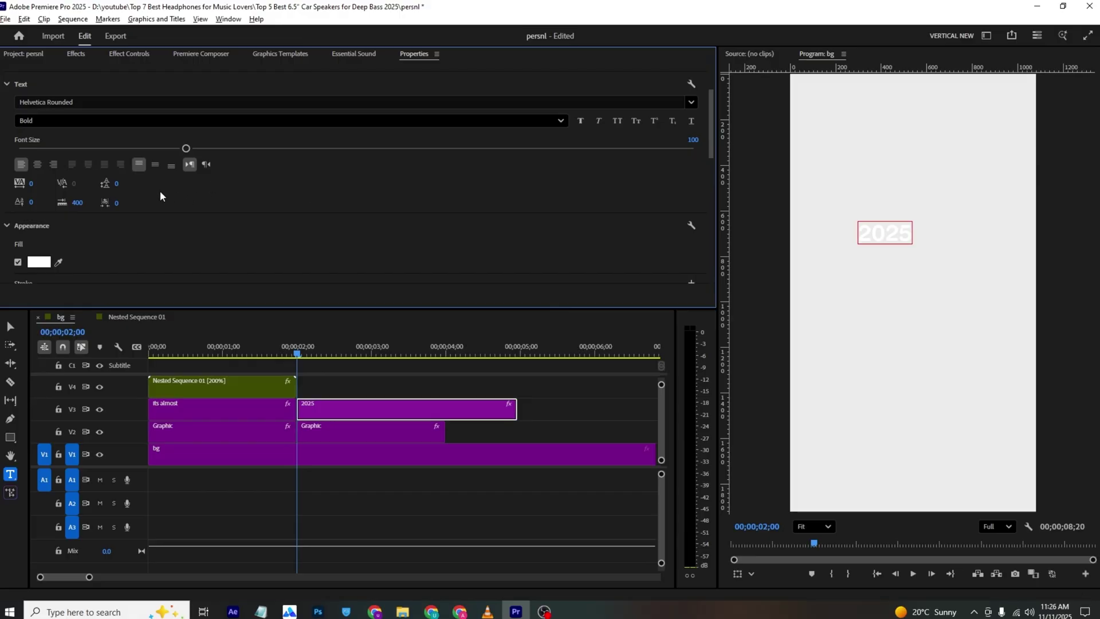
pyautogui.scroll(-5, 119, 217)
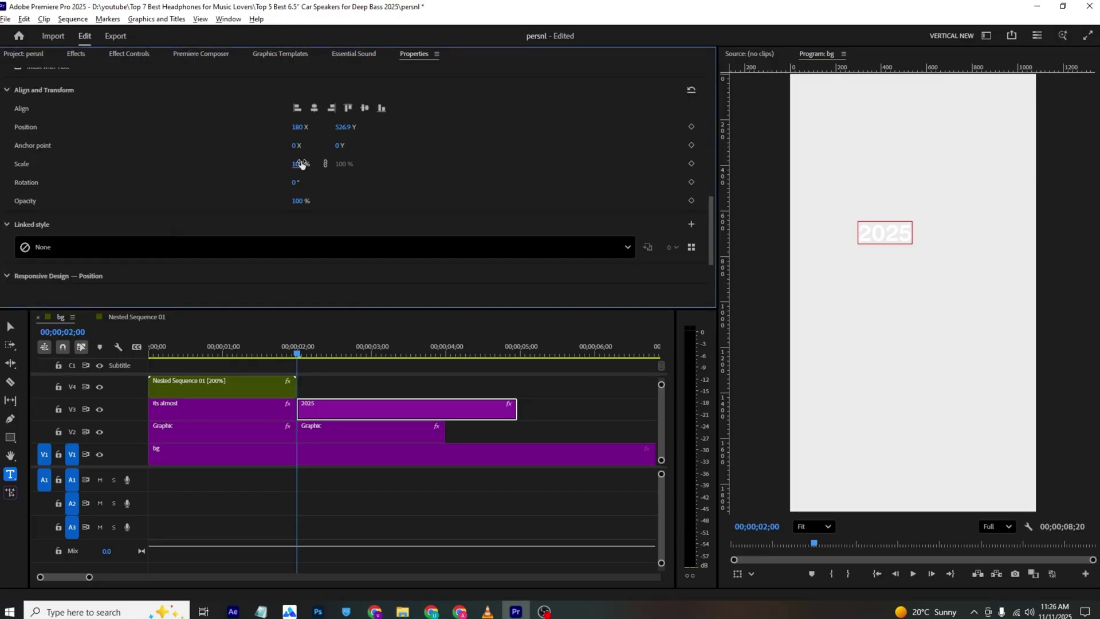
pyautogui.moveTo(301, 165); pyautogui.dragTo(354, 66)
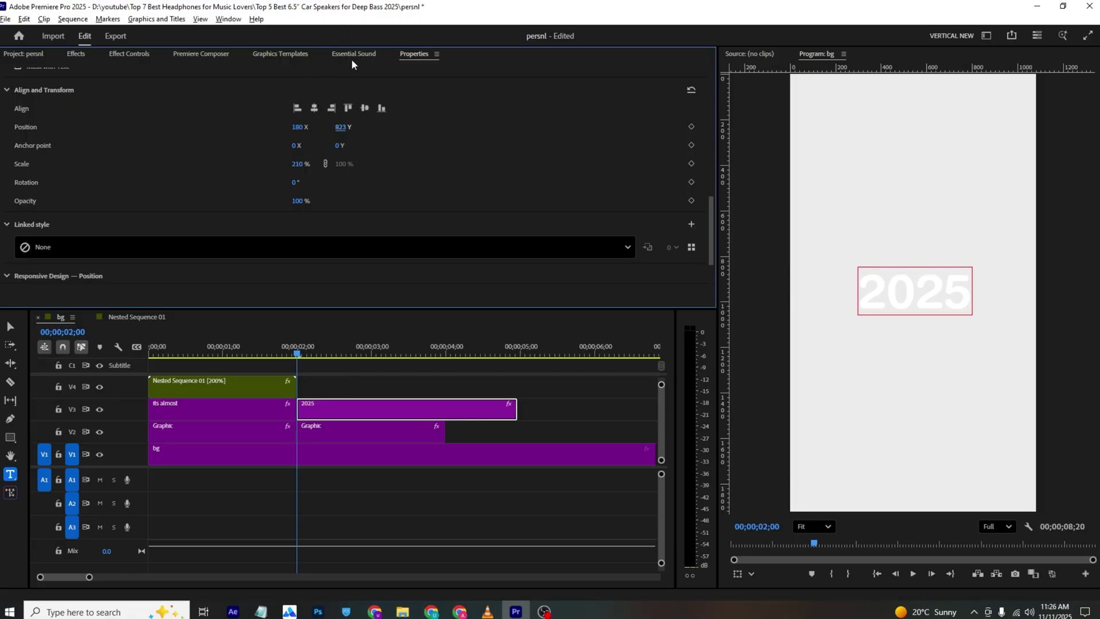
# Step: Set the second red box's Scale Height to 165 and move it behind the "2025" text
pyautogui.moveTo(312, 351); pyautogui.dragTo(336, 351)
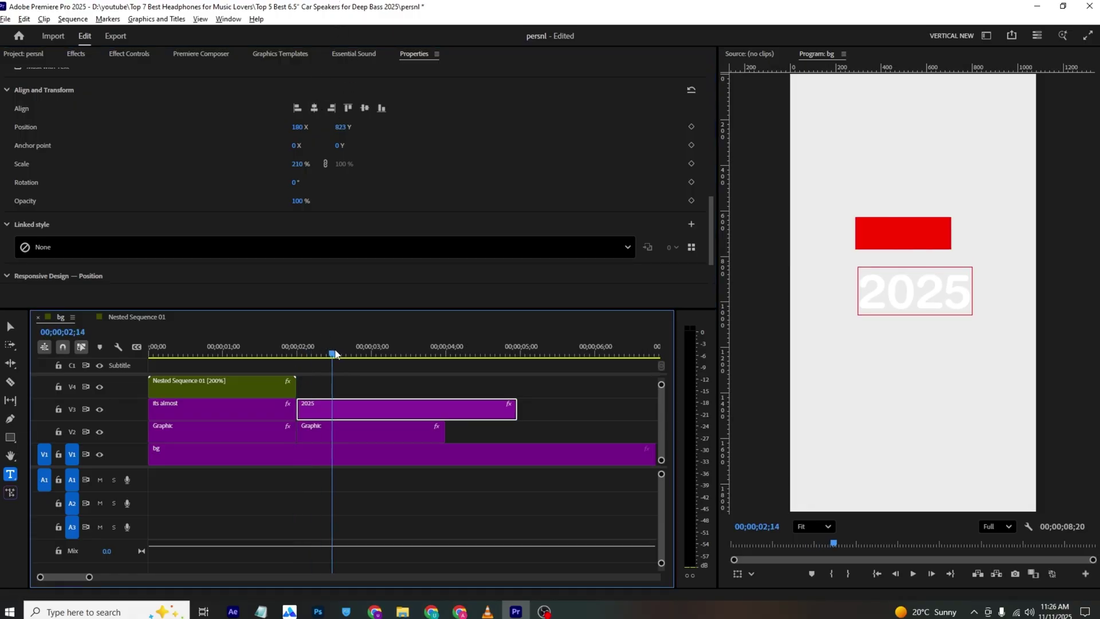
pyautogui.click(336, 434)
pyautogui.click(139, 56)
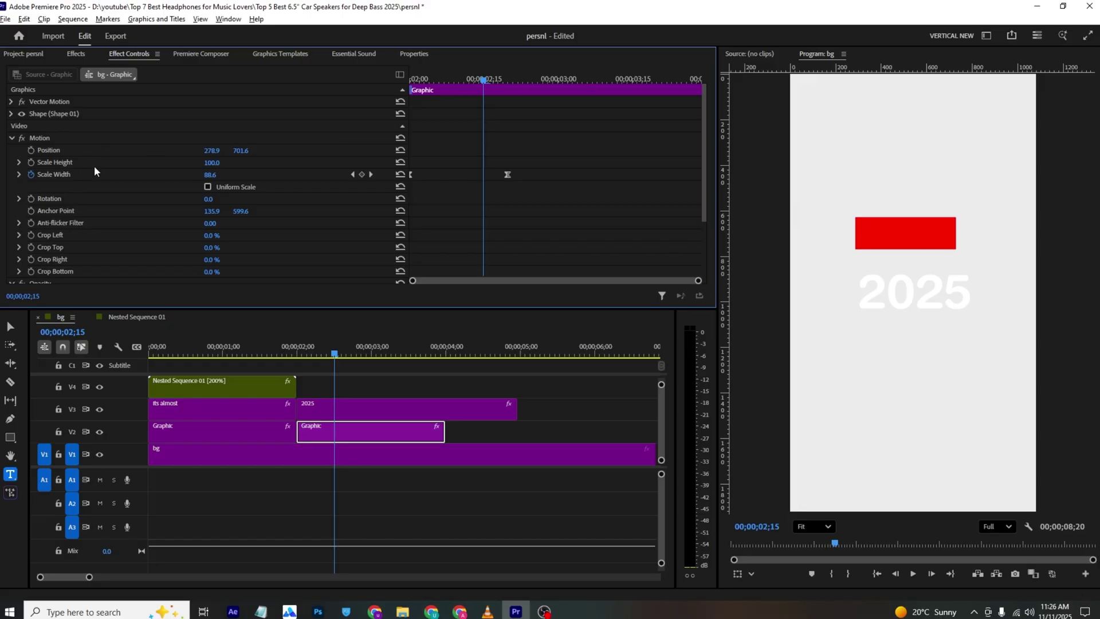
pyautogui.moveTo(900, 244); pyautogui.dragTo(917, 295)
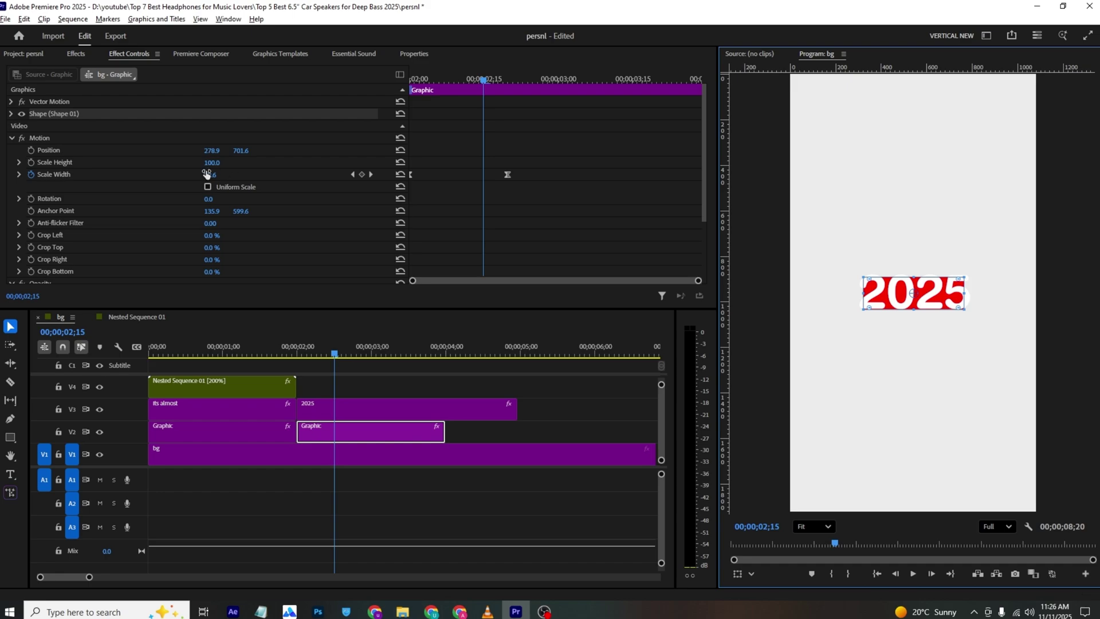
pyautogui.moveTo(484, 80); pyautogui.dragTo(399, 78)
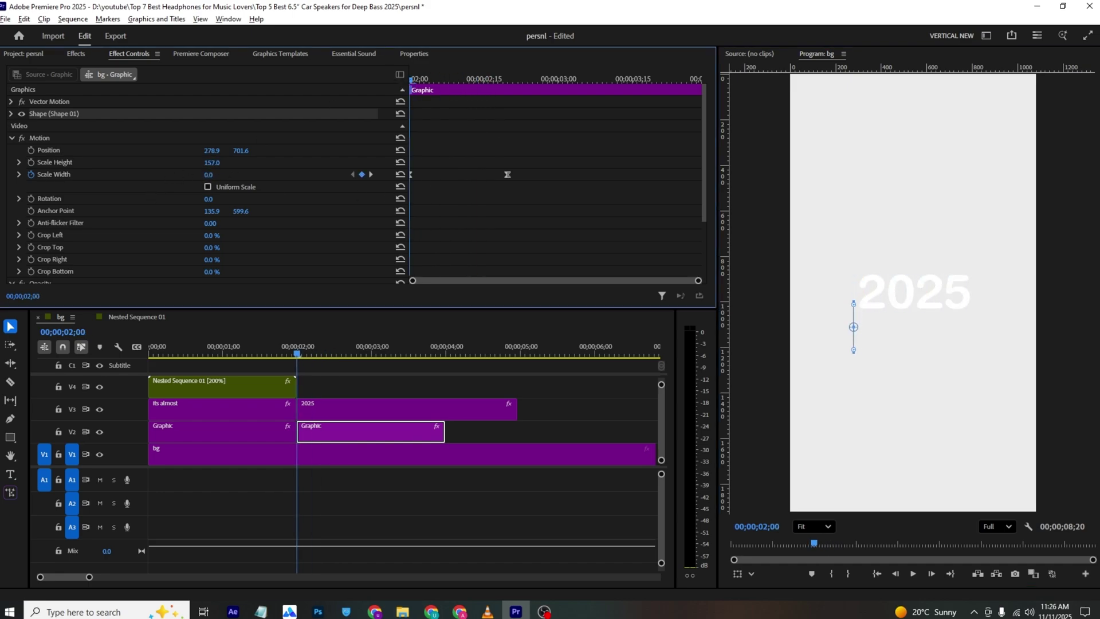
pyautogui.moveTo(409, 81); pyautogui.dragTo(515, 86)
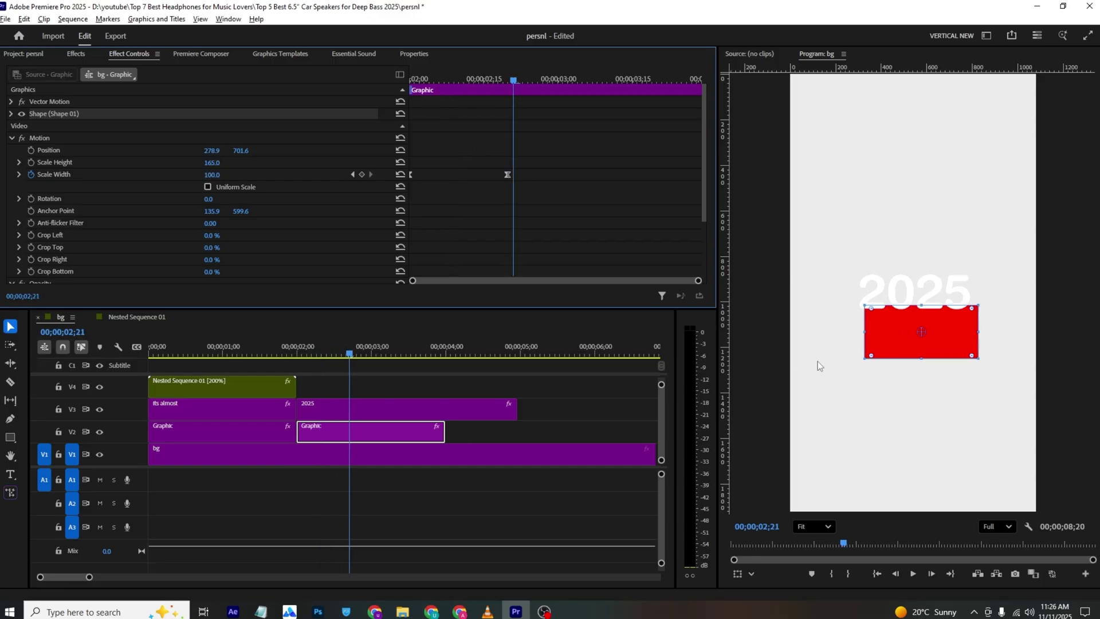
pyautogui.moveTo(887, 342); pyautogui.dragTo(879, 303)
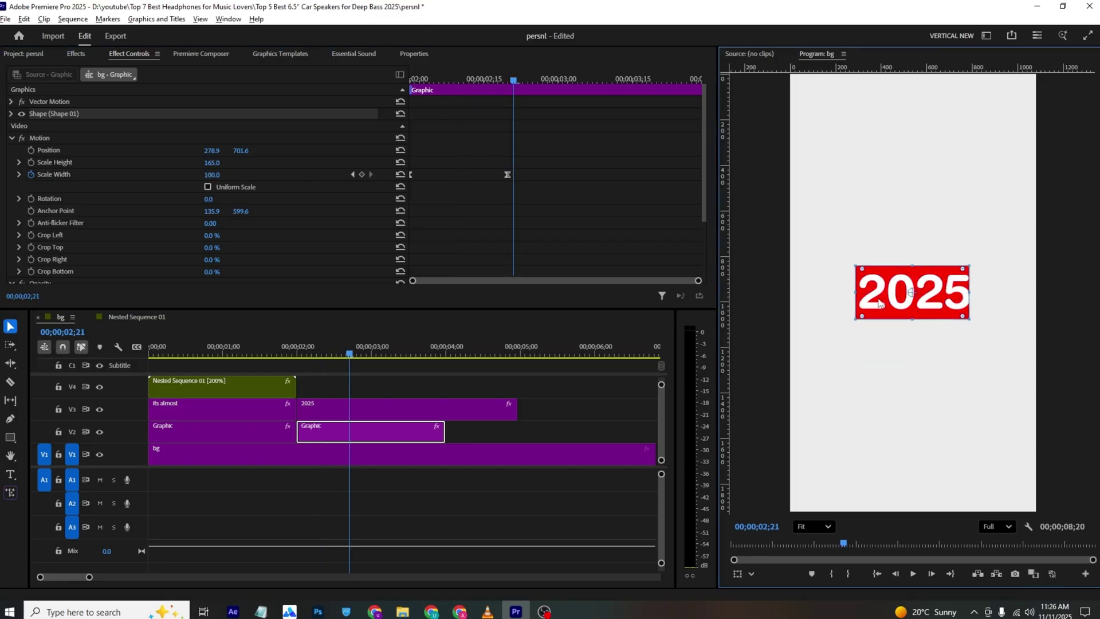
# Step: Save the project and play the transition from the months to the "2025" scene
pyautogui.hotkey('ctrl', 's')
pyautogui.moveTo(312, 343); pyautogui.dragTo(279, 353)
pyautogui.press('space')
pyautogui.press('space')
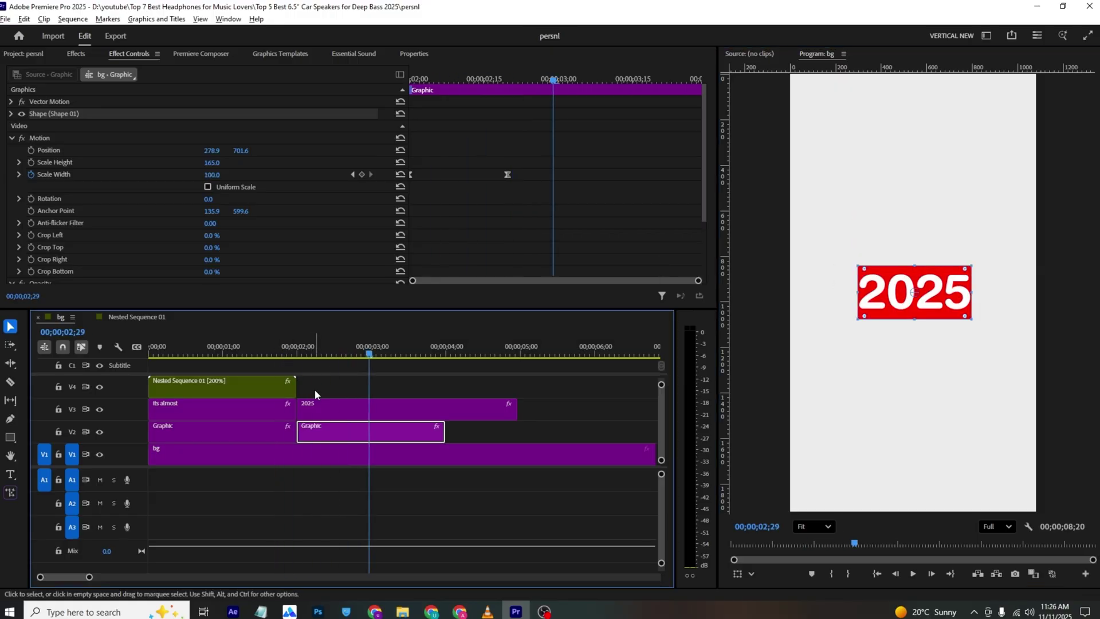
# Step: Split the "2025" text and its red box clip at 00;00;02;29 and delete the parts after the cut
pyautogui.press('c')
pyautogui.click(370, 409)
pyautogui.click(370, 431)
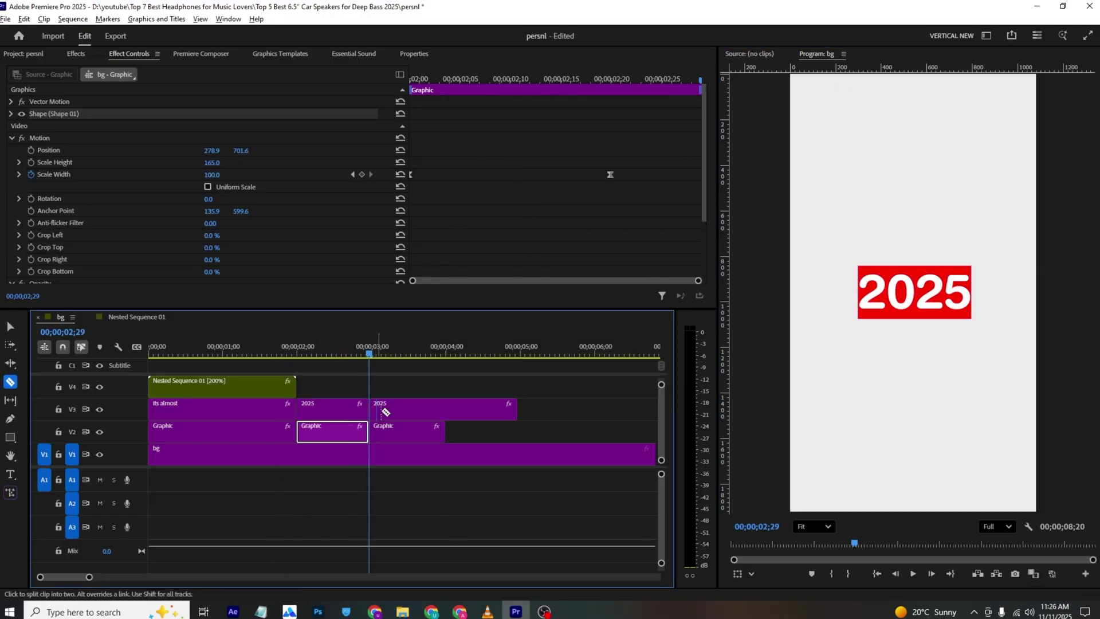
pyautogui.press('v')
pyautogui.click(401, 409)
pyautogui.keyDown('shift'); pyautogui.click(406, 427); pyautogui.keyUp('shift')
pyautogui.press('Delete')
# Step: Play the reference clip in VLC to examine the scene after "2025", and return to Premiere Pro
pyautogui.click(488, 611)
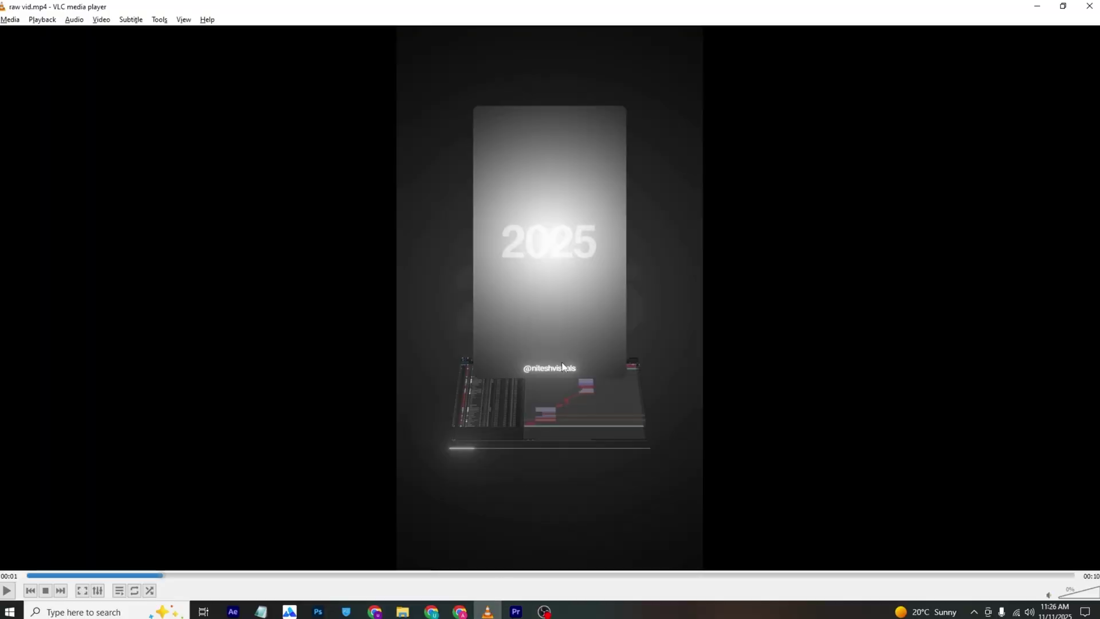
pyautogui.click(581, 291)
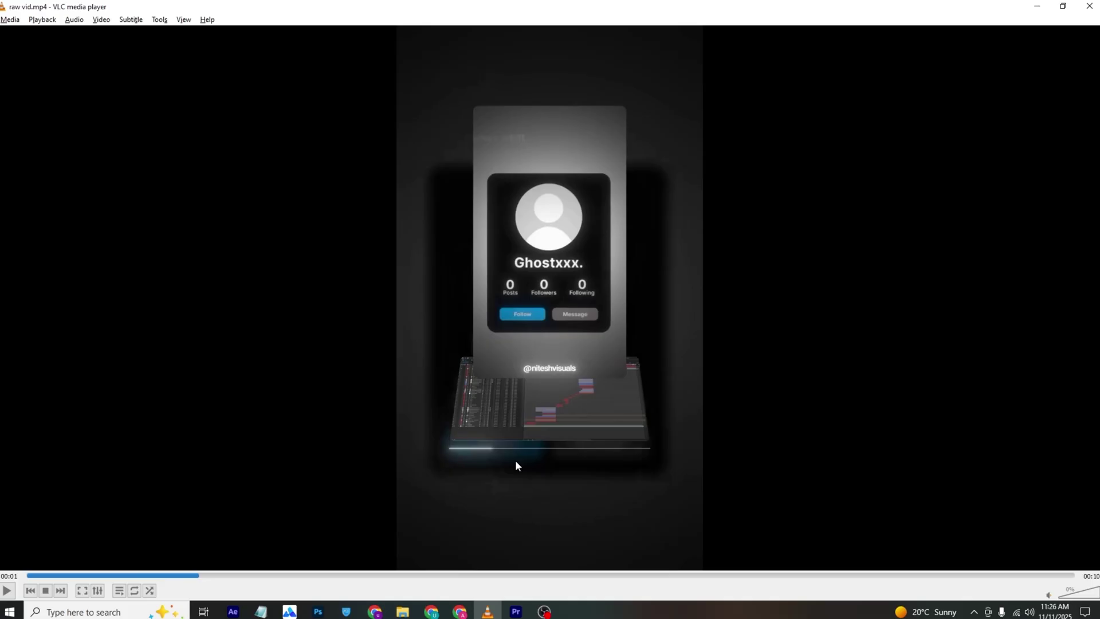
pyautogui.click(516, 611)
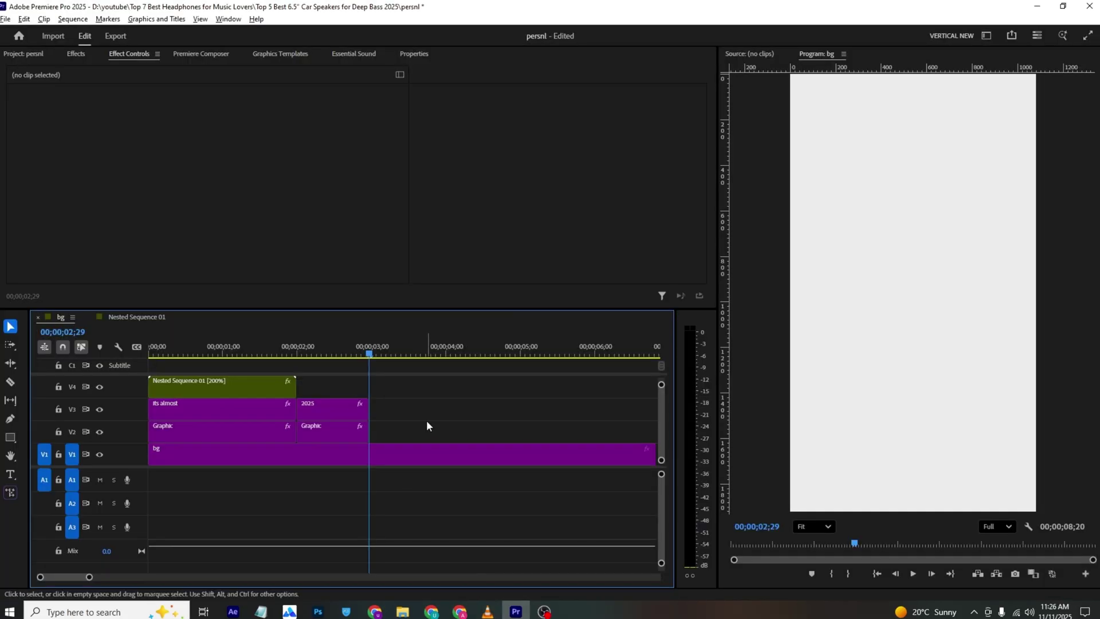
# Step: Draw a rectangle about 626 by 787 pixels near the frame's centre at 00;00;02;29
pyautogui.click(11, 437)
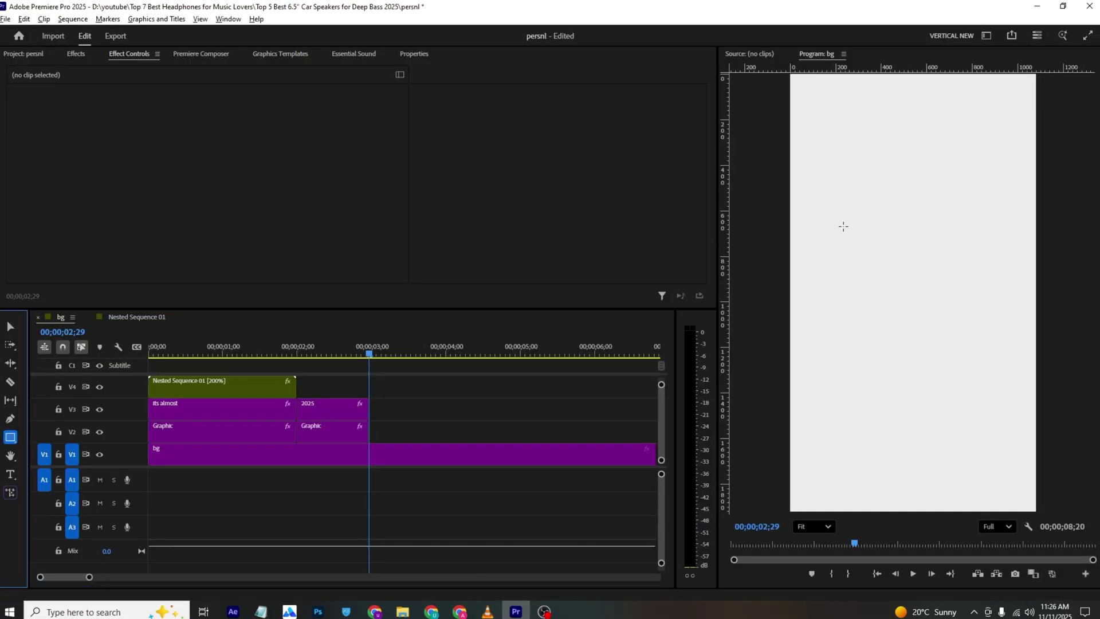
pyautogui.moveTo(850, 200); pyautogui.dragTo(853, 204)
pyautogui.moveTo(914, 355)
pyautogui.mouseDown()
pyautogui.moveTo(978, 391)
pyautogui.moveTo(993, 379)
pyautogui.mouseUp()
pyautogui.press('v')
pyautogui.moveTo(906, 291); pyautogui.dragTo(901, 296)
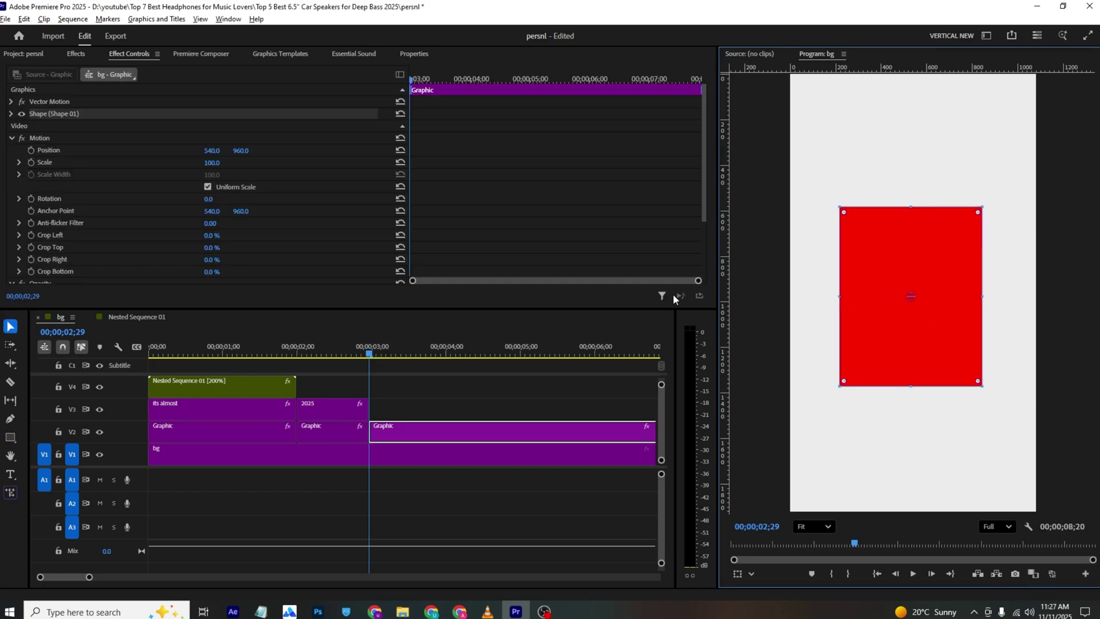
# Step: Change the new rectangle's fill to black and round its corners
pyautogui.click(415, 53)
pyautogui.click(39, 190)
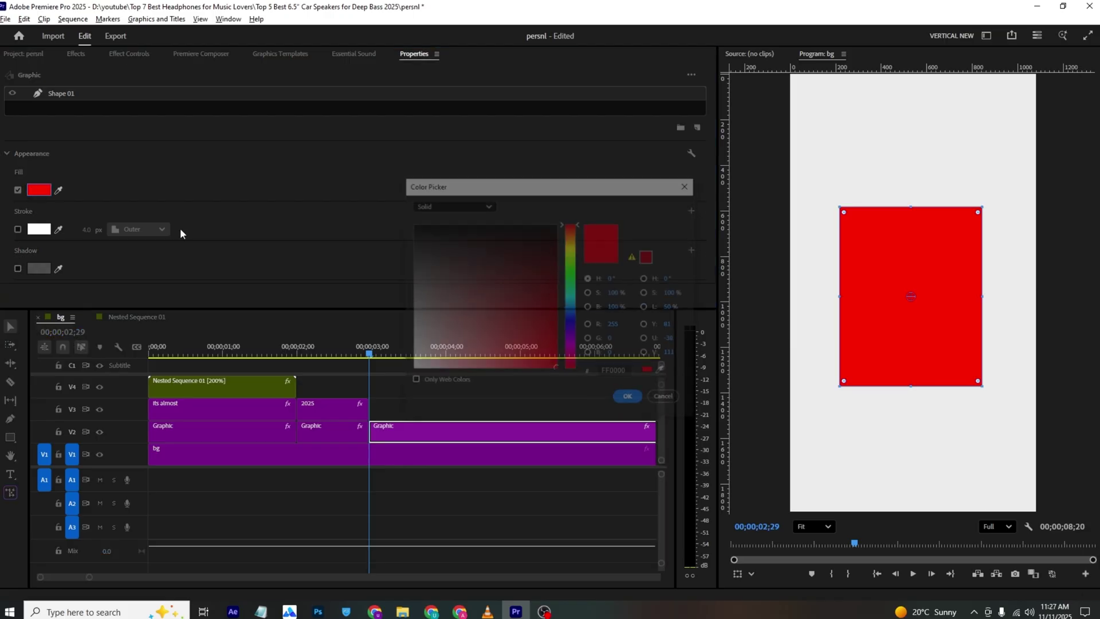
pyautogui.click(410, 367)
pyautogui.click(628, 400)
pyautogui.scroll(-5, 386, 212)
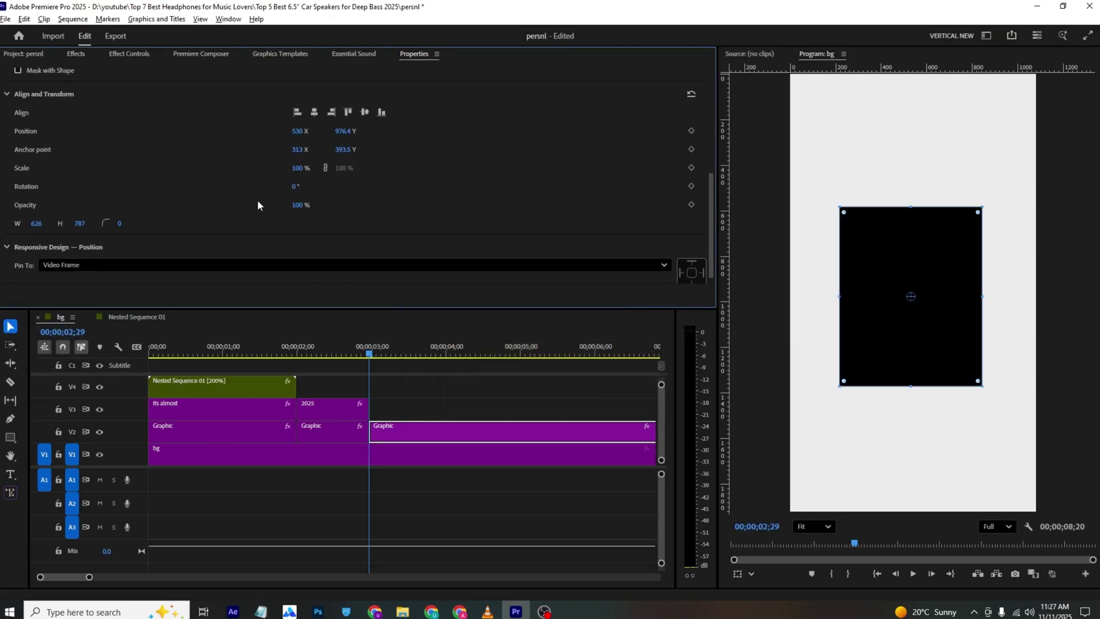
pyautogui.scroll(-1, 102, 150)
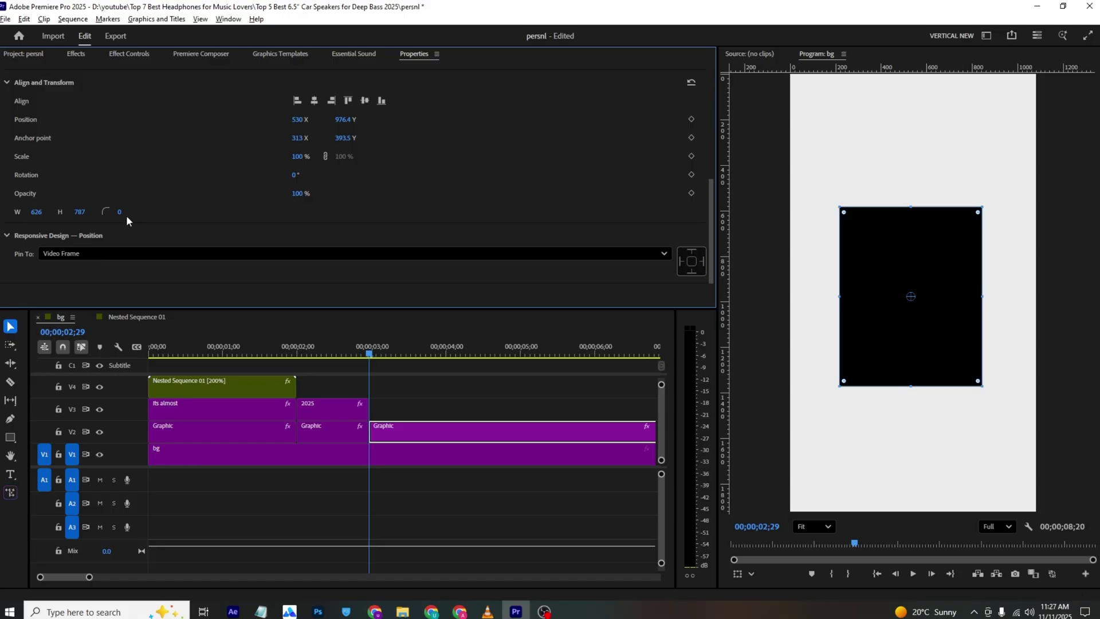
pyautogui.moveTo(119, 212); pyautogui.dragTo(167, 211)
pyautogui.click(521, 384)
pyautogui.click(502, 435)
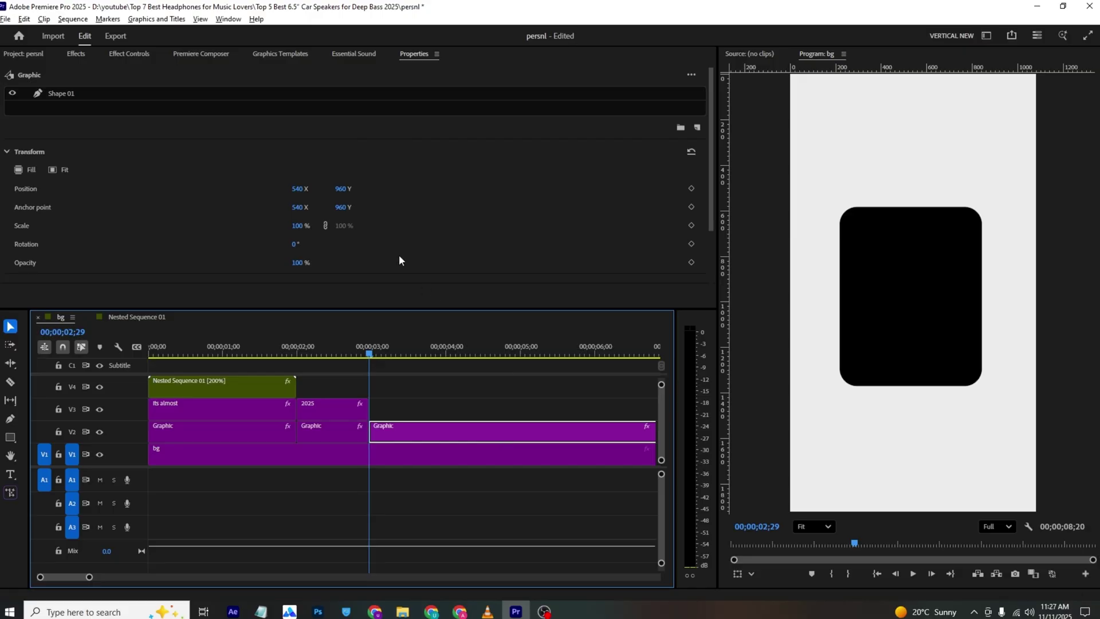
pyautogui.scroll(-2, 173, 256)
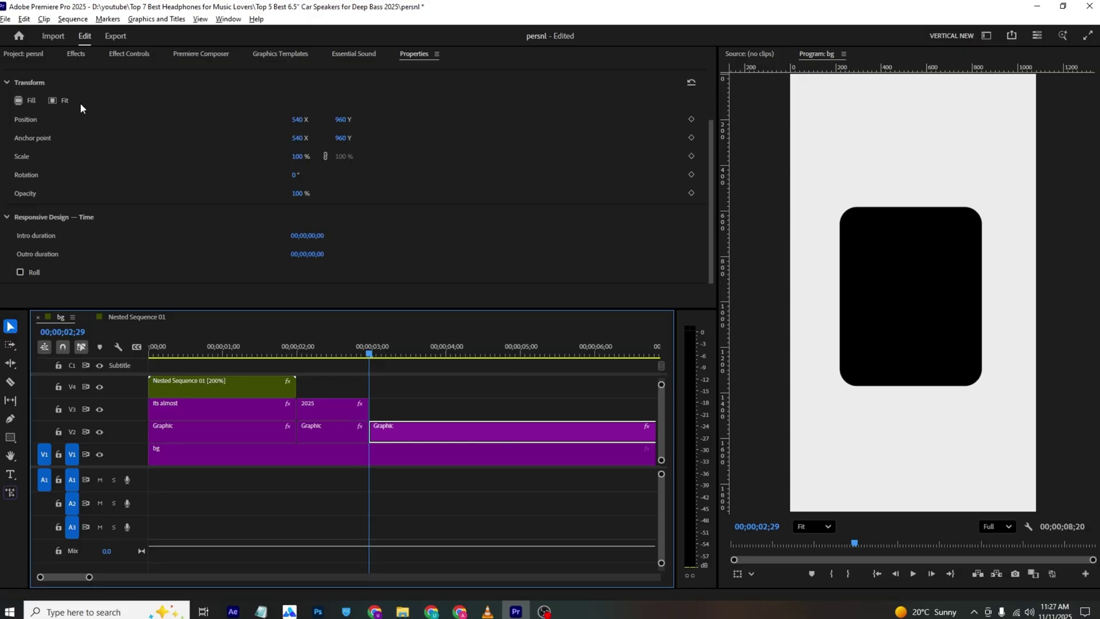
pyautogui.scroll(-5, 134, 243)
pyautogui.click(441, 402)
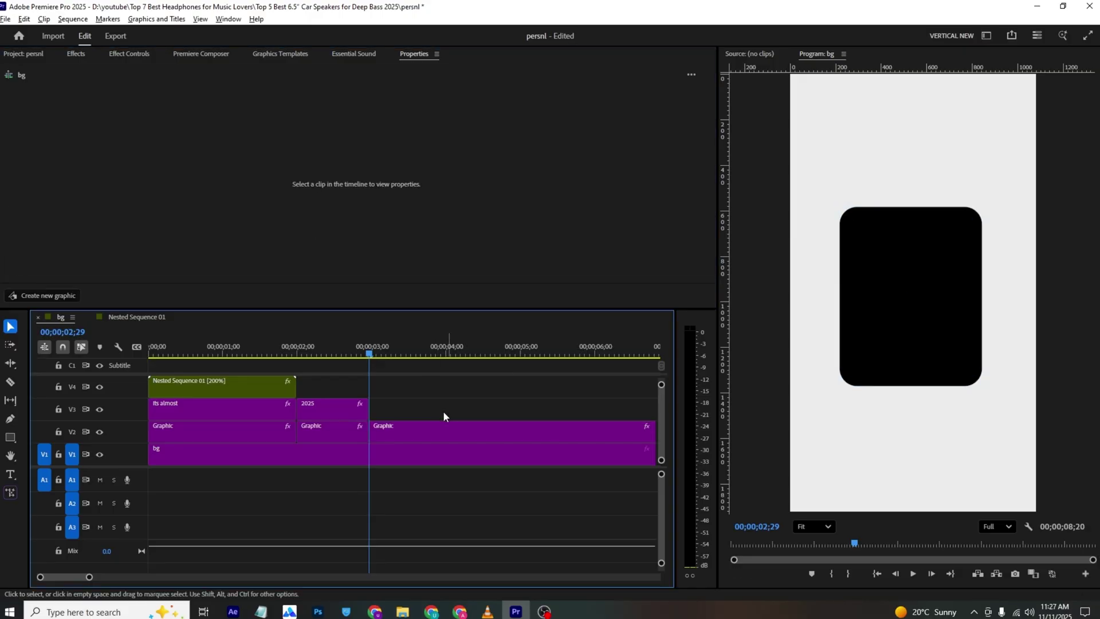
# Step: Place s.png above the black card's clip at 00;00;02;29, shrink it slightly and move it into the card's upper part
pyautogui.click(23, 54)
pyautogui.moveTo(60, 128); pyautogui.dragTo(378, 414)
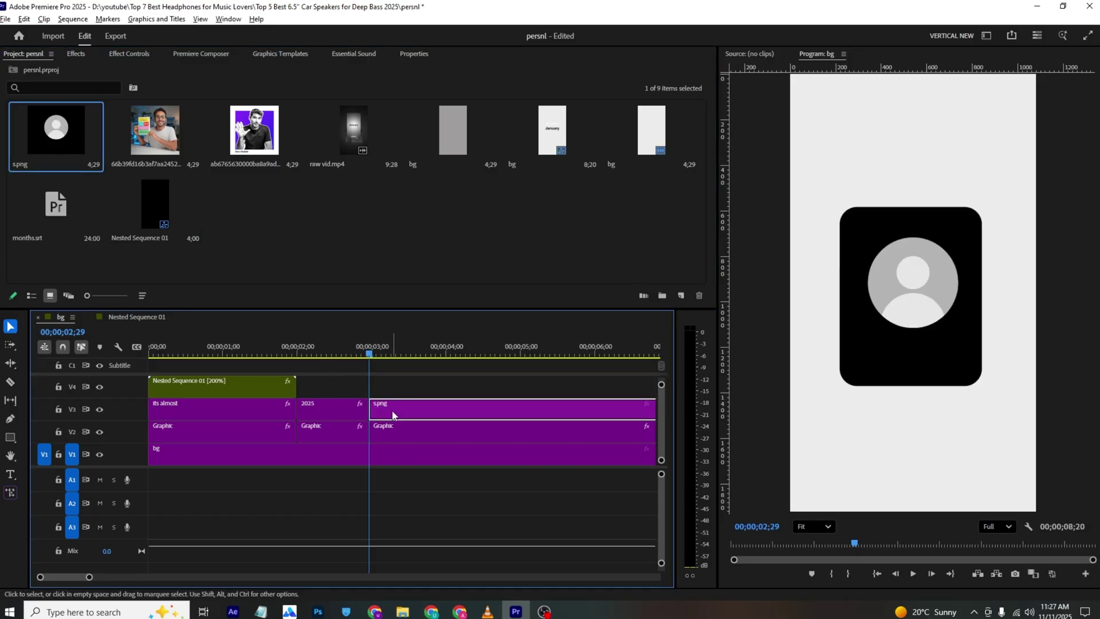
pyautogui.click(140, 56)
pyautogui.moveTo(212, 126)
pyautogui.mouseDown()
pyautogui.moveTo(200, 114)
pyautogui.moveTo(230, 114)
pyautogui.moveTo(219, 114)
pyautogui.mouseUp()
# Step: Check the profile card layout in the reference clip in VLC, and return to Premiere Pro
pyautogui.hotkey('alt', 'Tab')
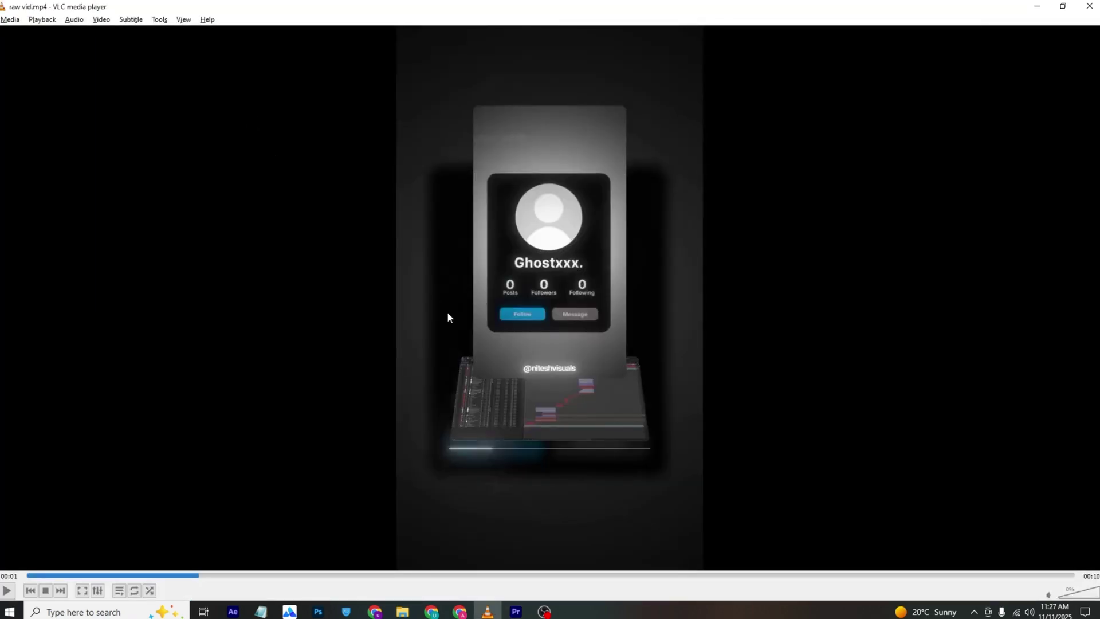
pyautogui.hotkey('alt', 'Tab')
pyautogui.click(407, 377)
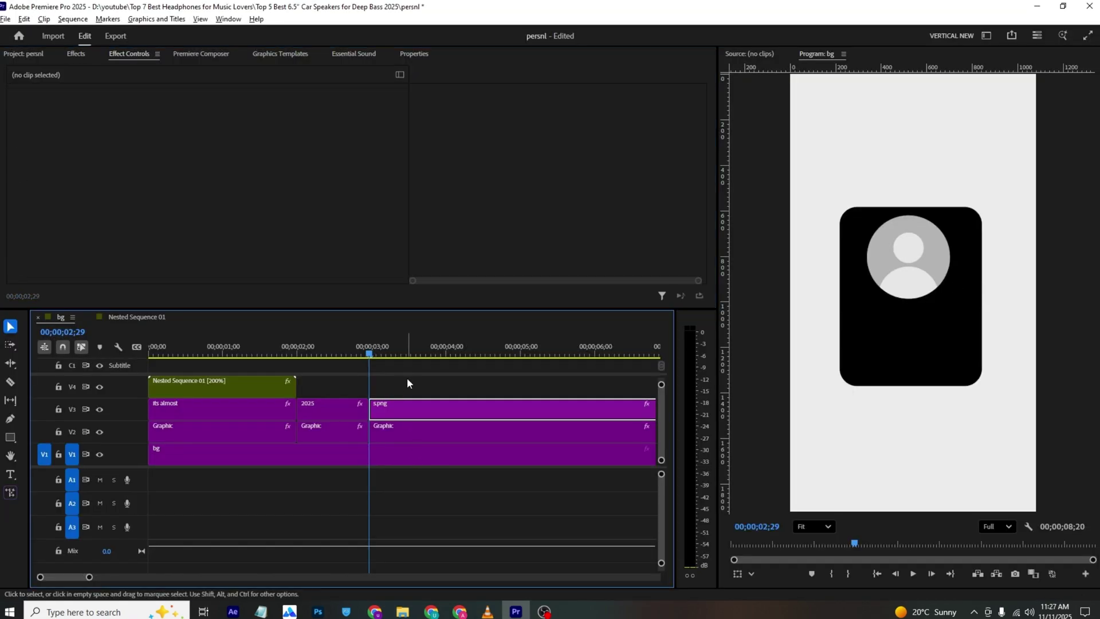
# Step: Add a text layer with the creator's @ handle below the profile picture on the black card
pyautogui.click(10, 474)
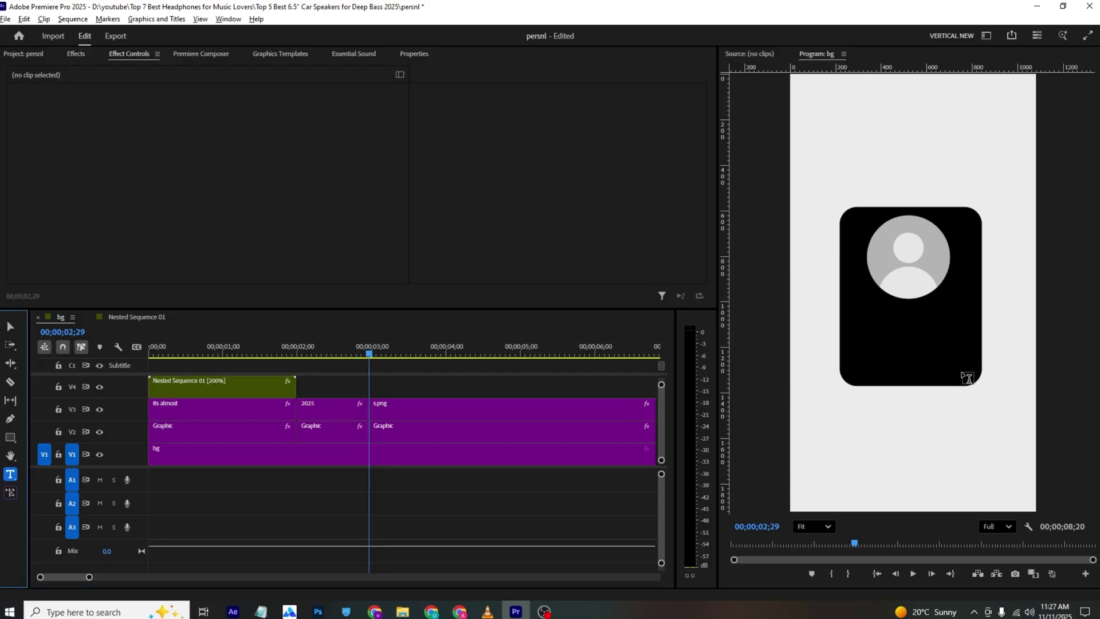
pyautogui.click(870, 321)
pyautogui.write('@')
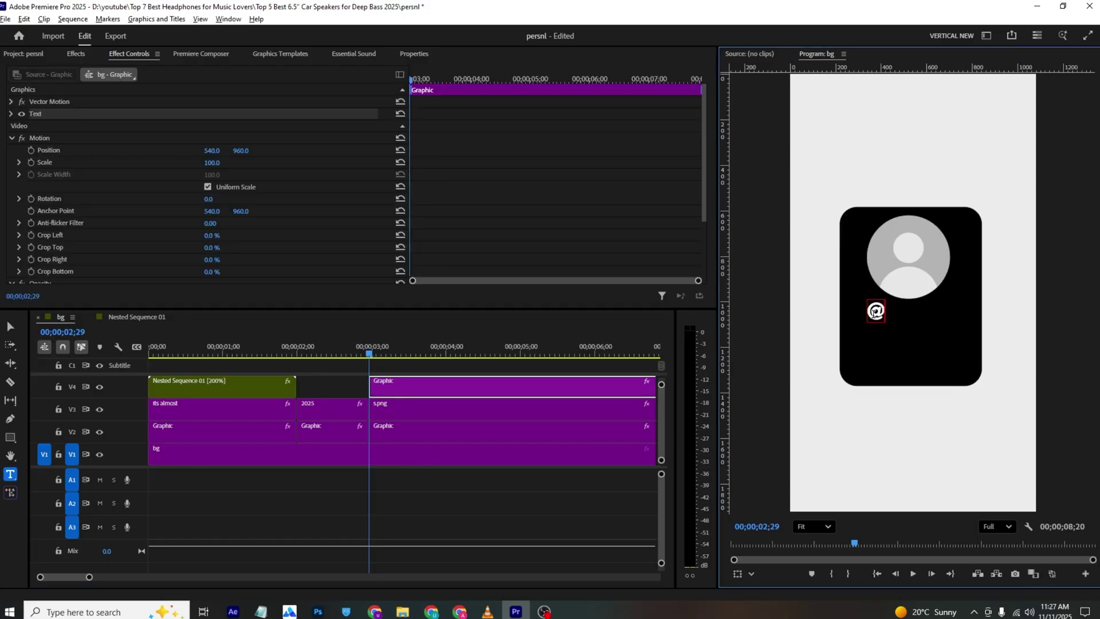
pyautogui.write('usmanexplains')
# Step: Fit the handle text within the card with 69% scale, font size 84 and position 427, 974
pyautogui.moveTo(211, 162); pyautogui.dragTo(151, 155)
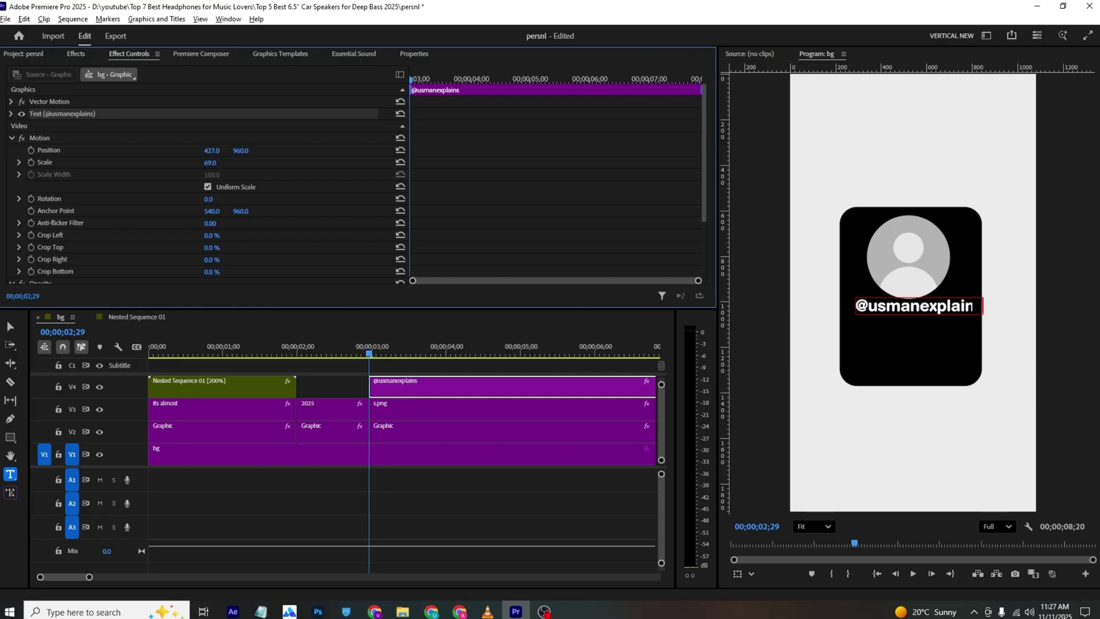
pyautogui.click(412, 54)
pyautogui.moveTo(182, 218); pyautogui.dragTo(159, 221)
pyautogui.doubleClick(884, 305)
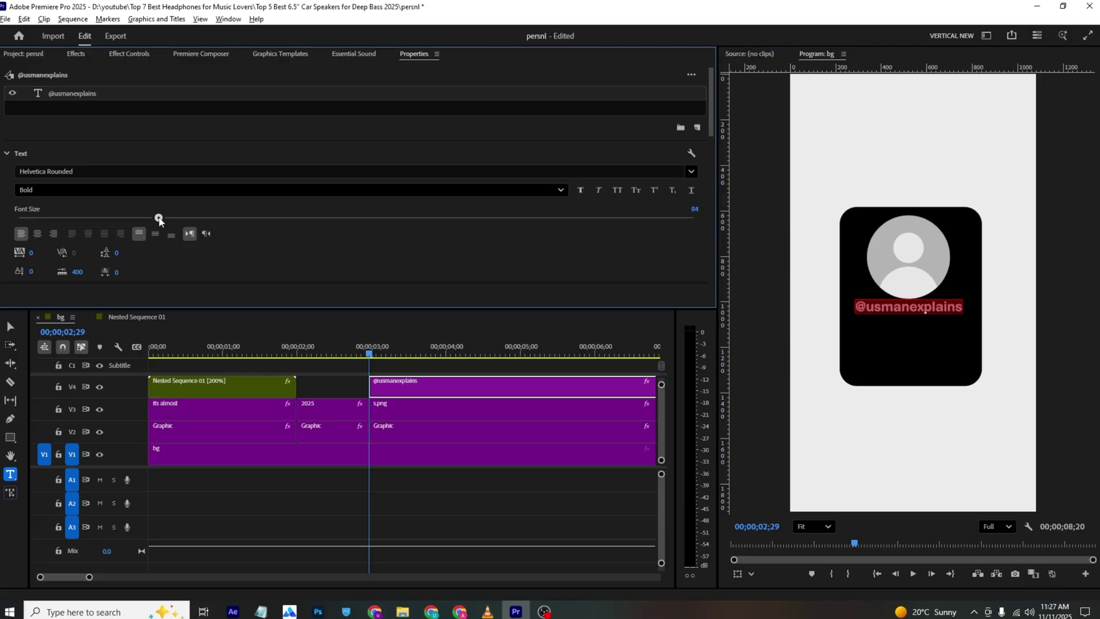
pyautogui.click(130, 54)
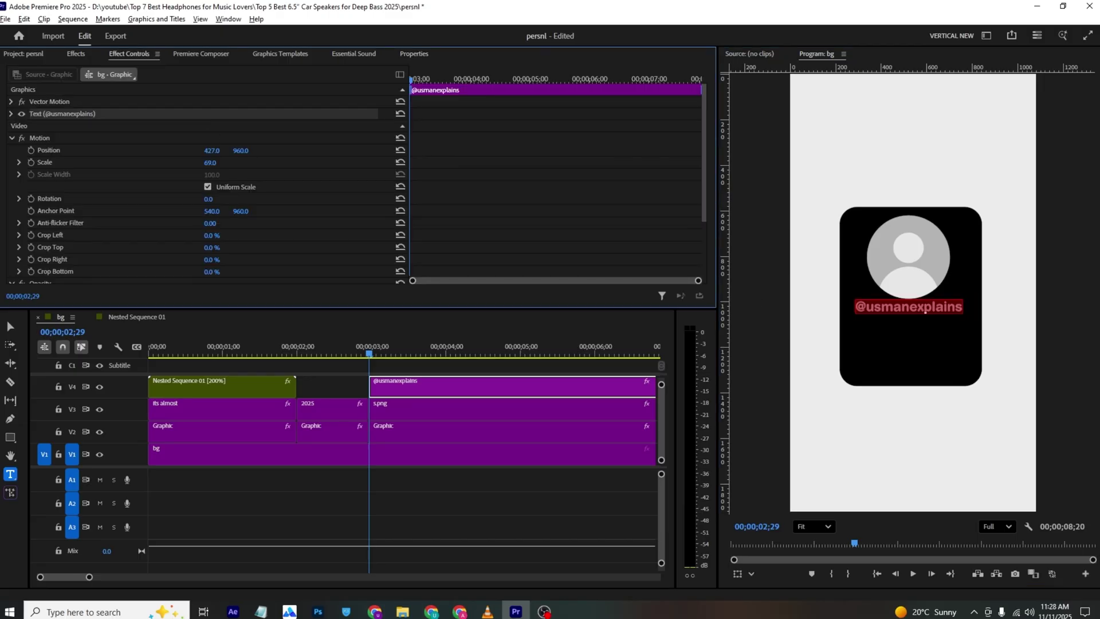
pyautogui.moveTo(244, 152); pyautogui.dragTo(252, 152)
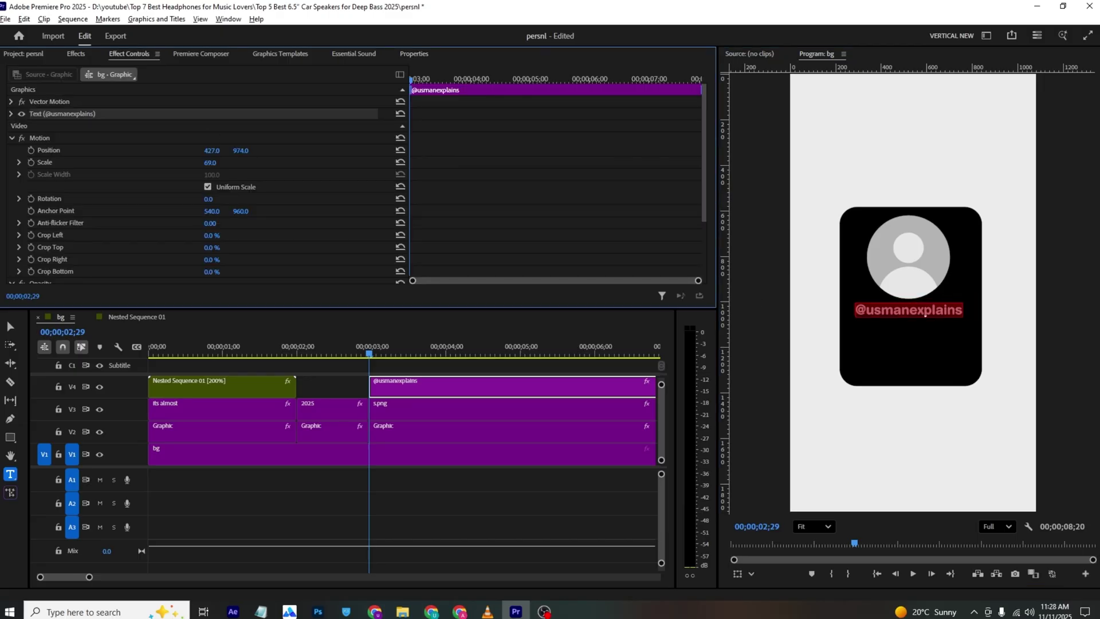
pyautogui.click(422, 363)
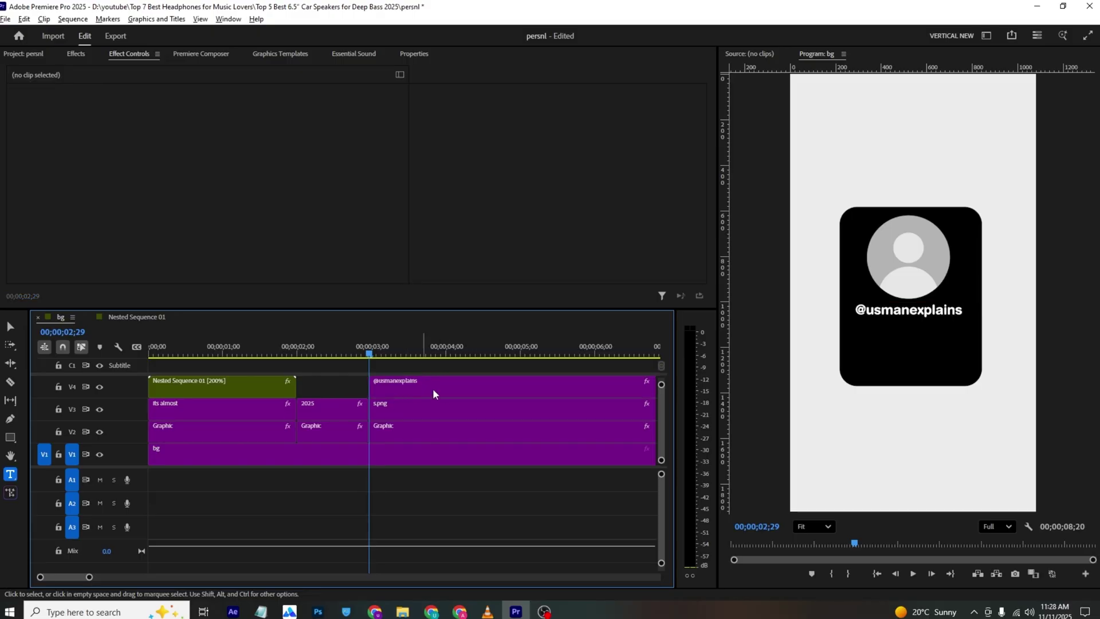
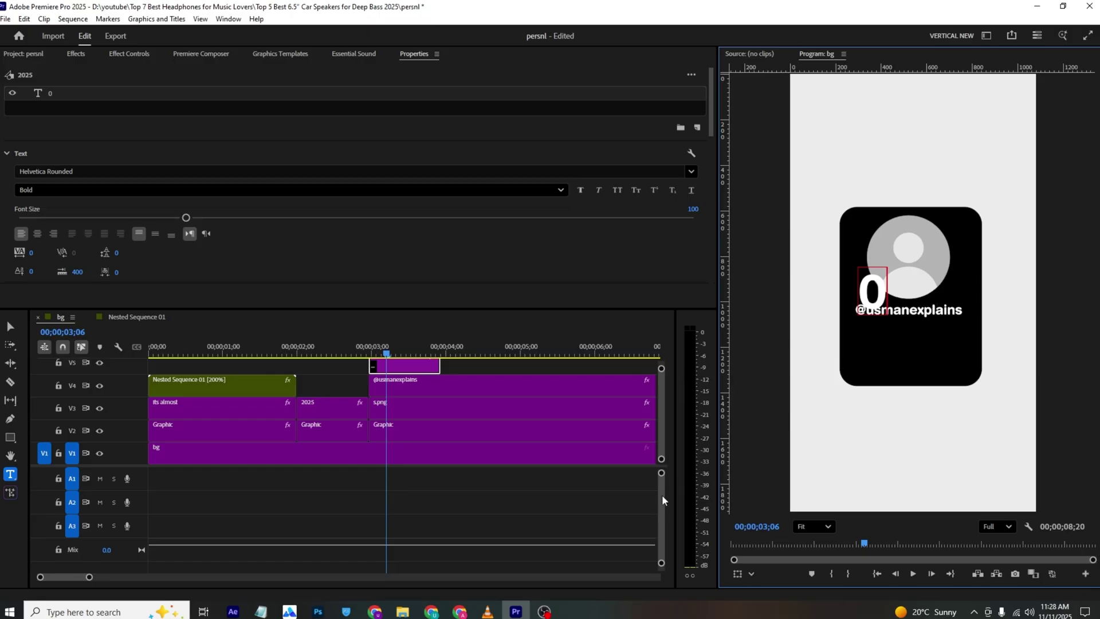
# Step: Scale the 0 text clip to 42% and move it to position 469, 1270, below the handle on the black card
pyautogui.click(544, 364)
pyautogui.click(423, 369)
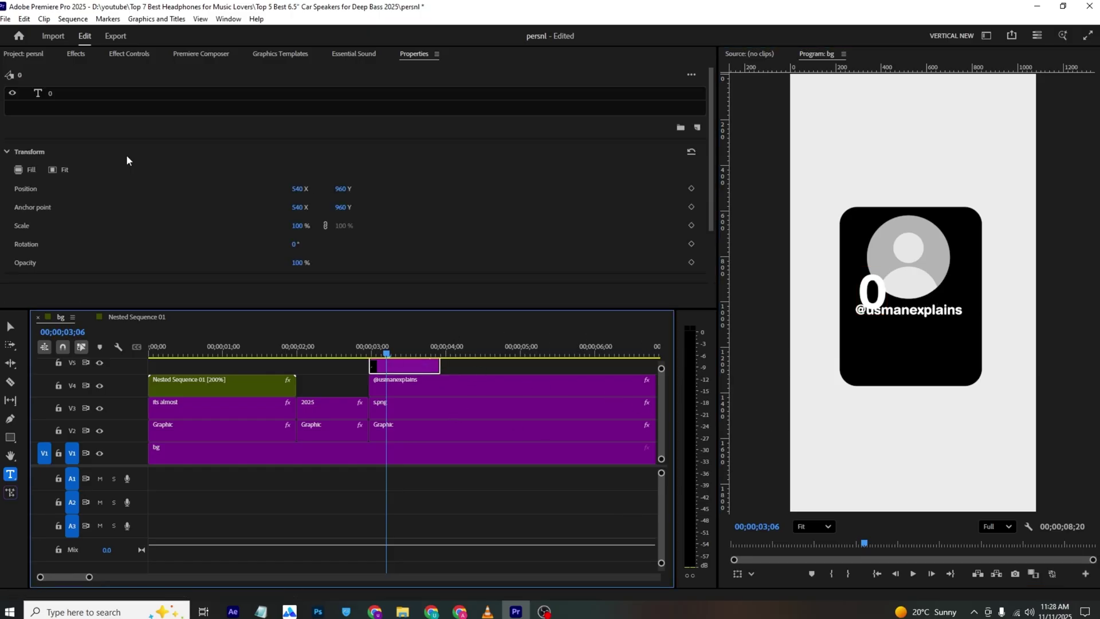
pyautogui.click(130, 53)
pyautogui.click(205, 162)
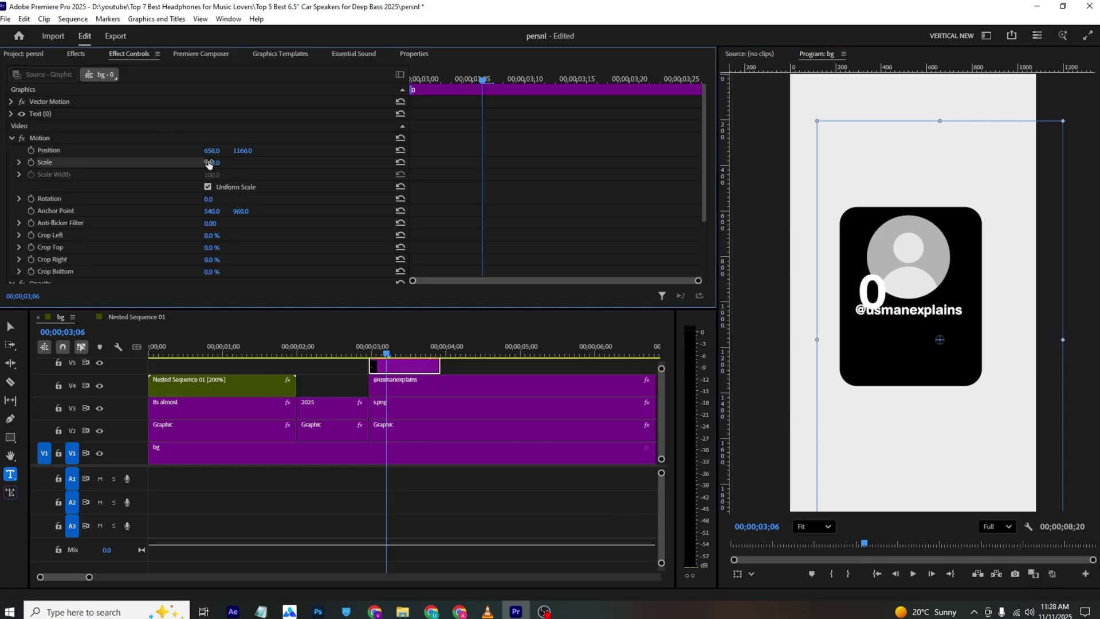
pyautogui.moveTo(205, 162); pyautogui.dragTo(175, 163)
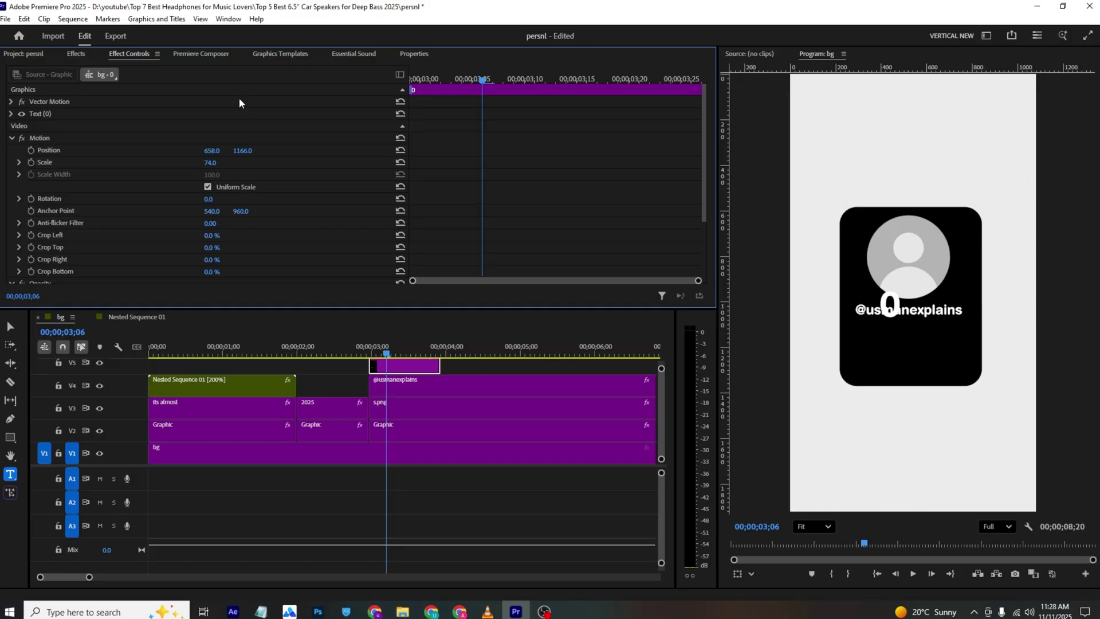
pyautogui.moveTo(243, 151); pyautogui.dragTo(172, 151)
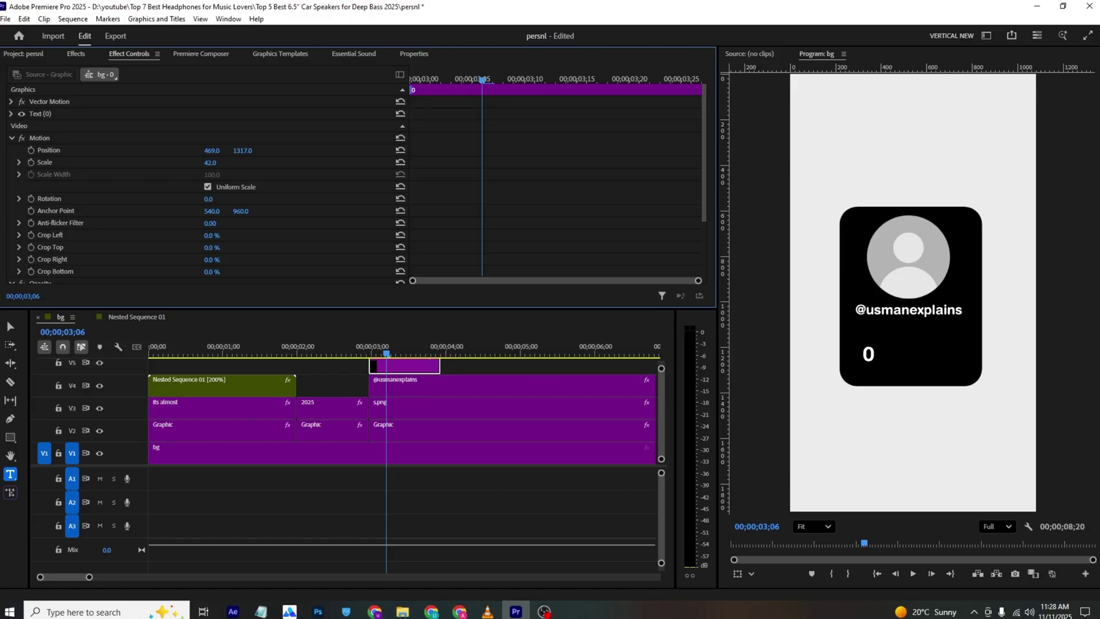
pyautogui.moveTo(242, 150); pyautogui.dragTo(238, 151)
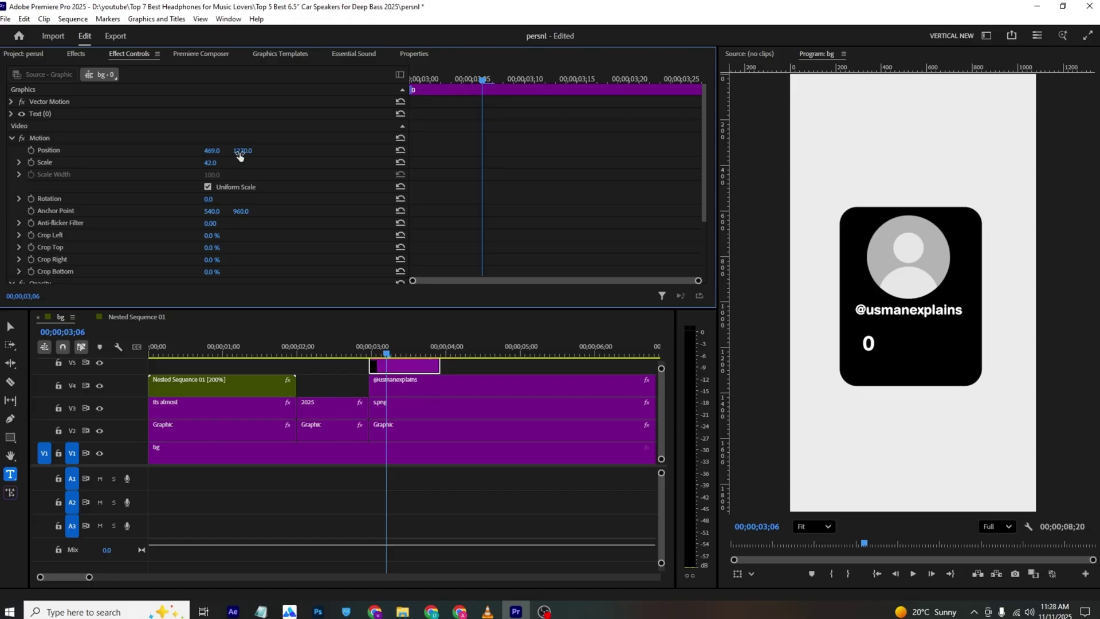
# Step: Extend the 0 text clip on V5 so it ends together with the handle clip
pyautogui.moveTo(91, 580); pyautogui.dragTo(103, 576)
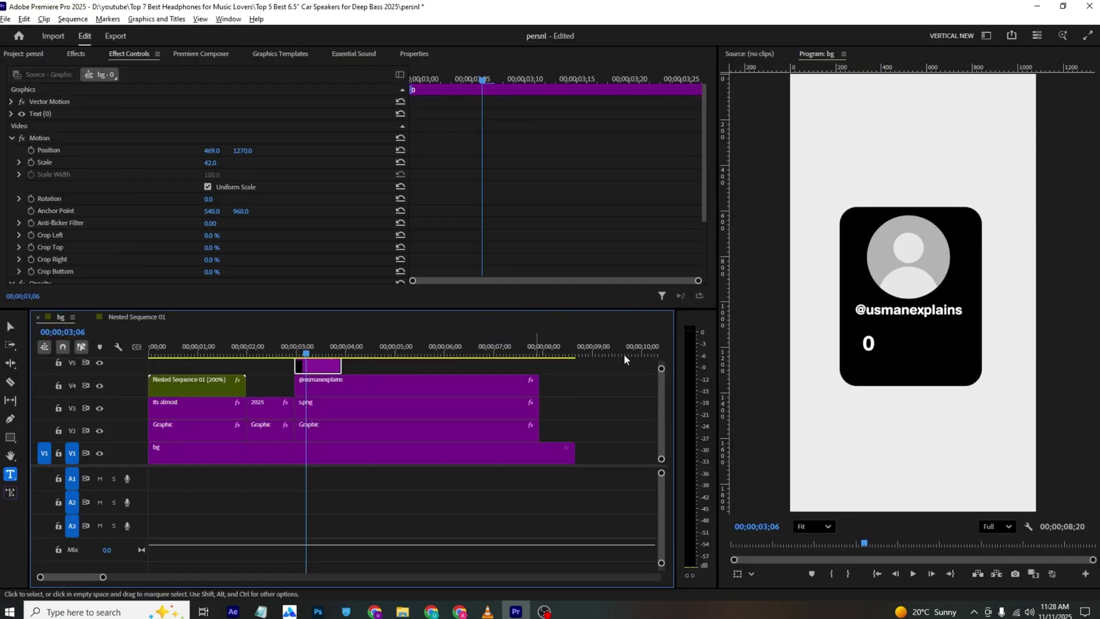
pyautogui.moveTo(661, 367); pyautogui.dragTo(661, 361)
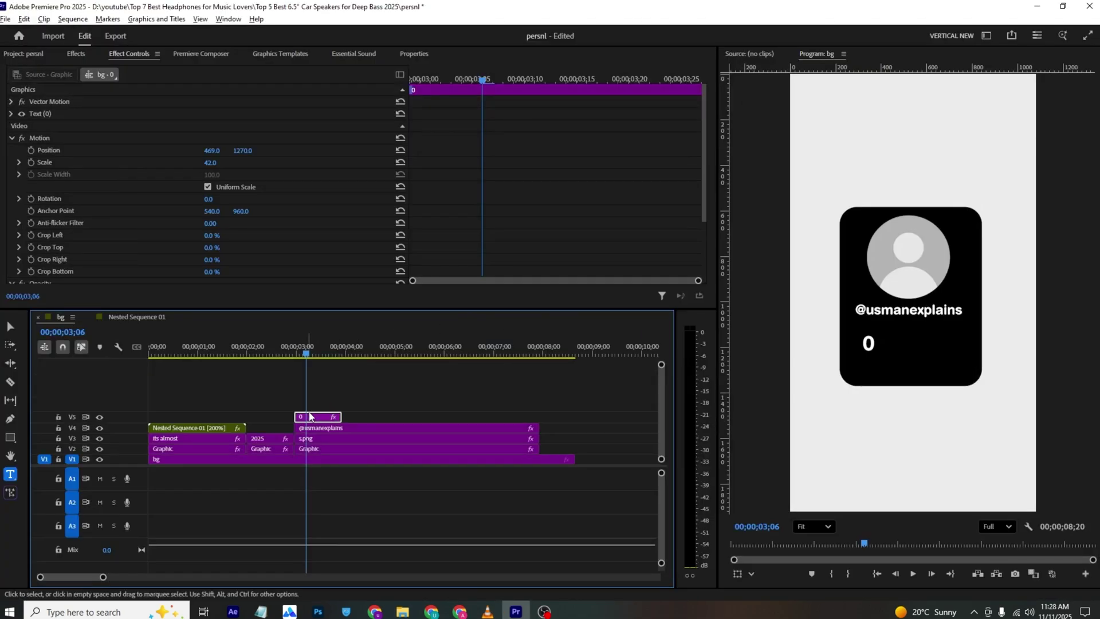
pyautogui.moveTo(341, 416); pyautogui.dragTo(539, 426)
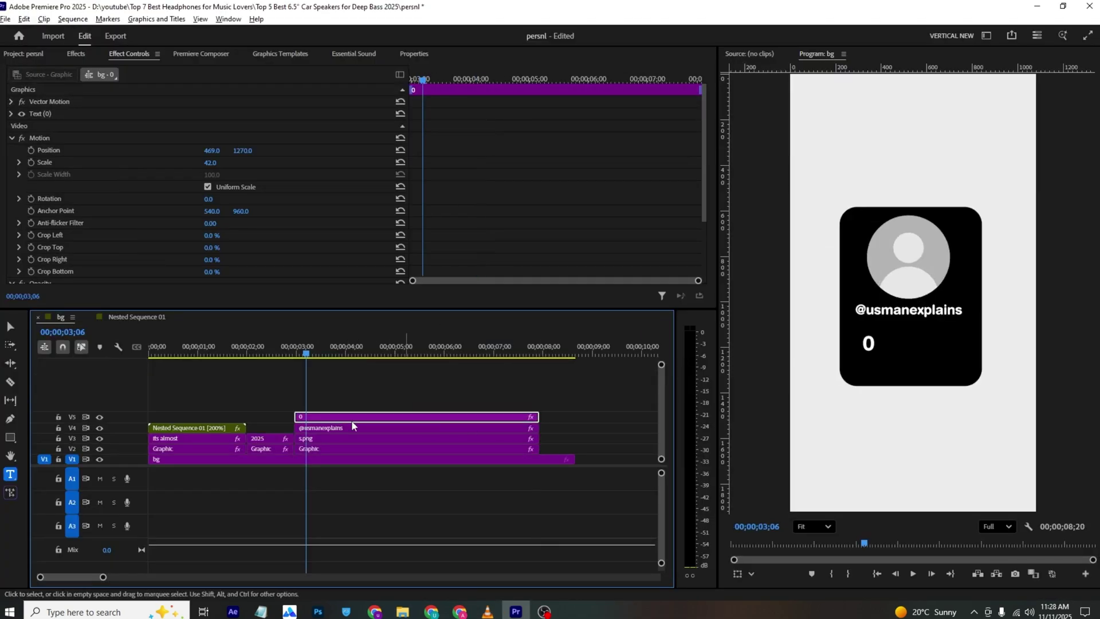
# Step: Duplicate the 0 clip onto V6 and V7, spacing the copies in a row at X positions 645 and about 830
pyautogui.moveTo(352, 420); pyautogui.dragTo(327, 408)
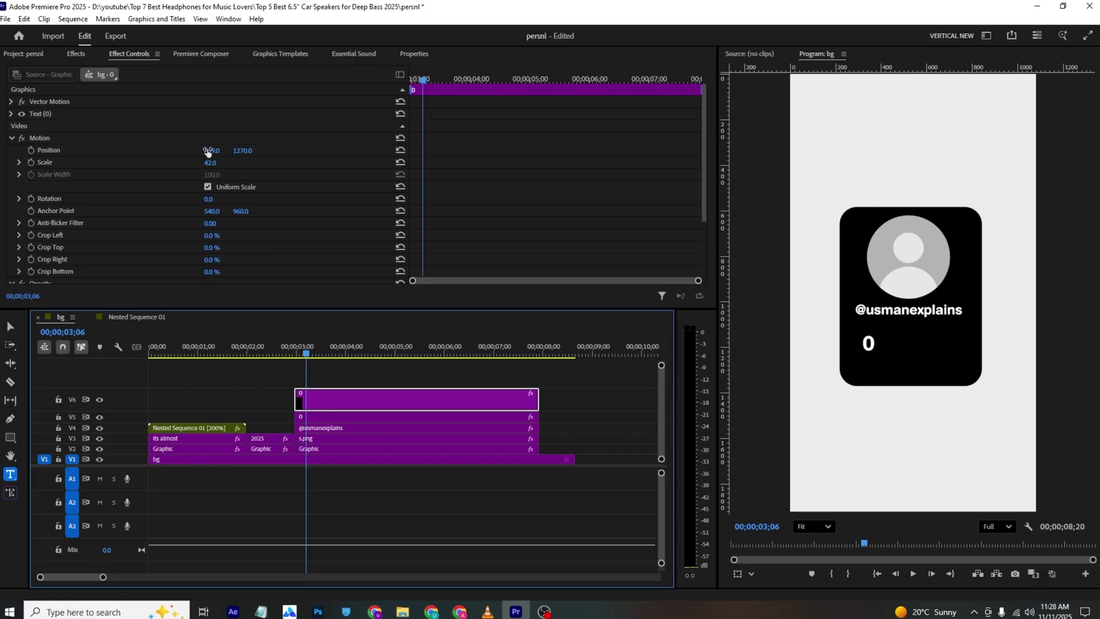
pyautogui.moveTo(208, 152); pyautogui.dragTo(270, 152)
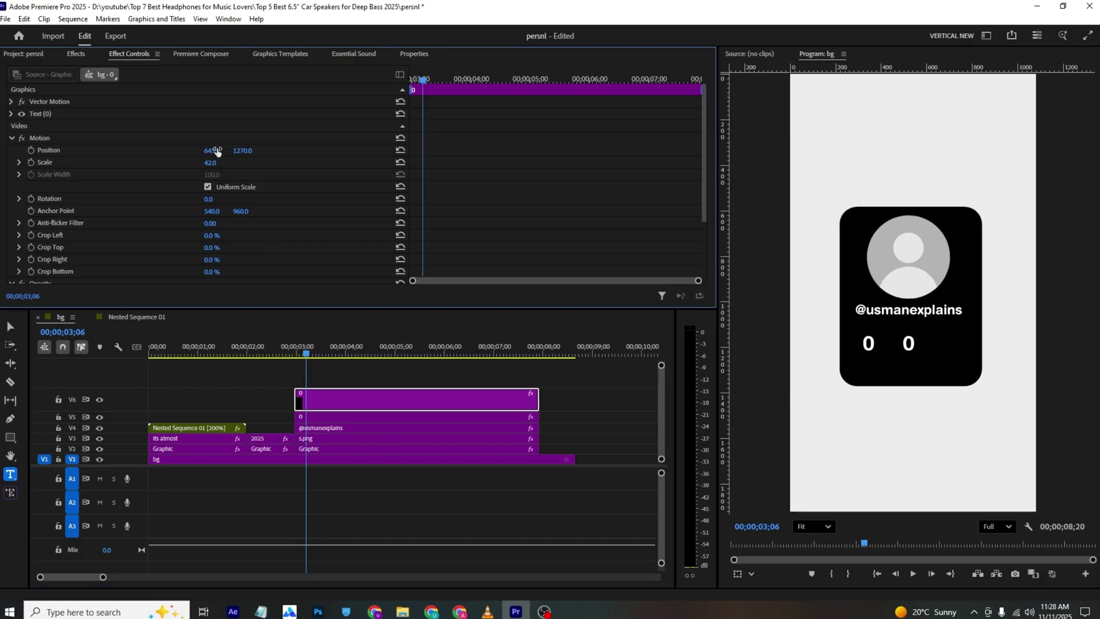
pyautogui.moveTo(344, 399); pyautogui.dragTo(343, 373)
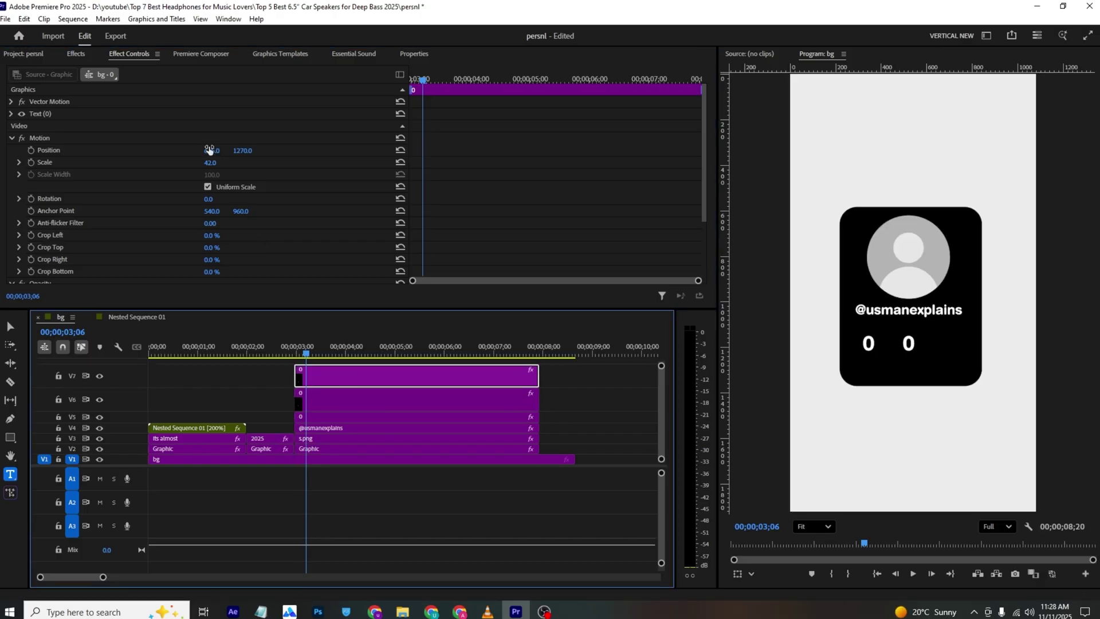
pyautogui.moveTo(210, 150); pyautogui.dragTo(250, 151)
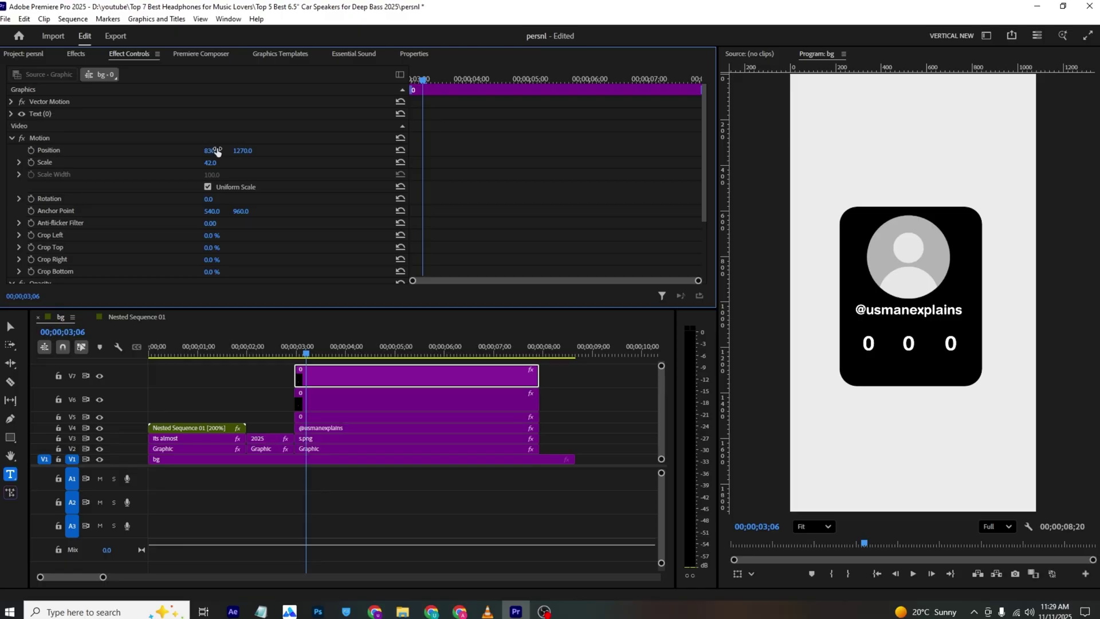
# Step: Duplicate the handle text clip onto V8, change its text to Posts and move it to position 408, 1186
pyautogui.click(324, 429)
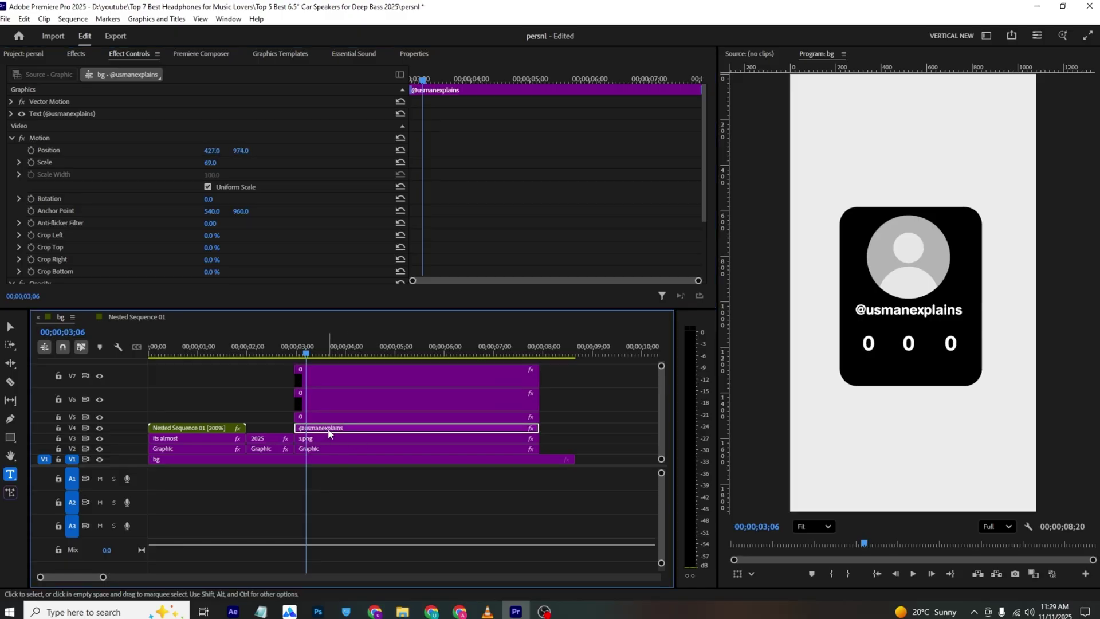
pyautogui.click(318, 365)
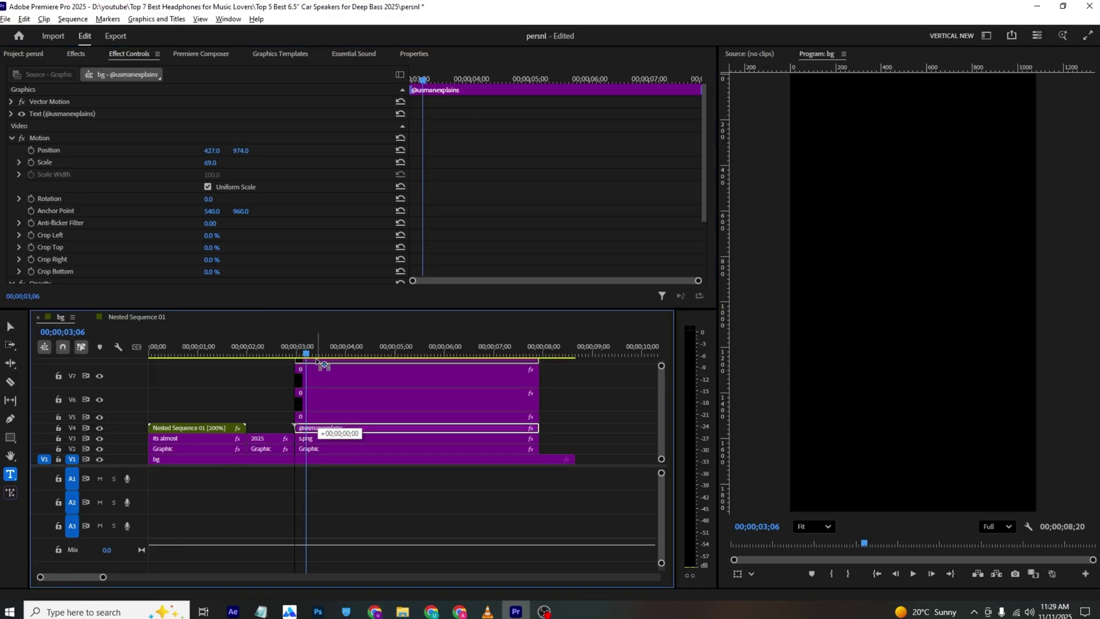
pyautogui.moveTo(240, 151); pyautogui.dragTo(247, 151)
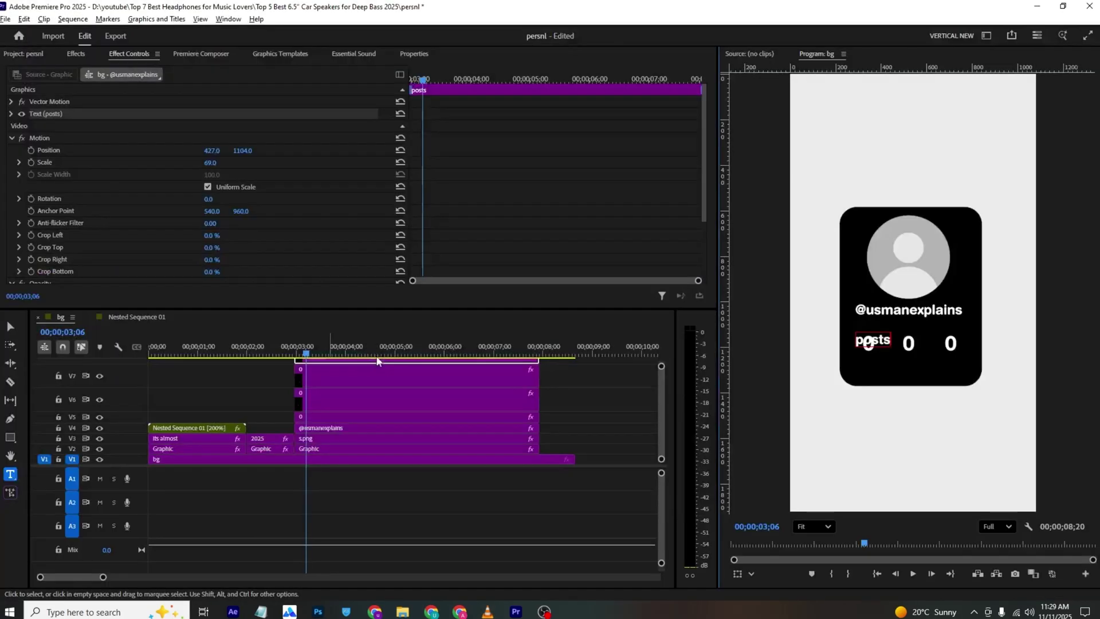
pyautogui.press('BackSpace')
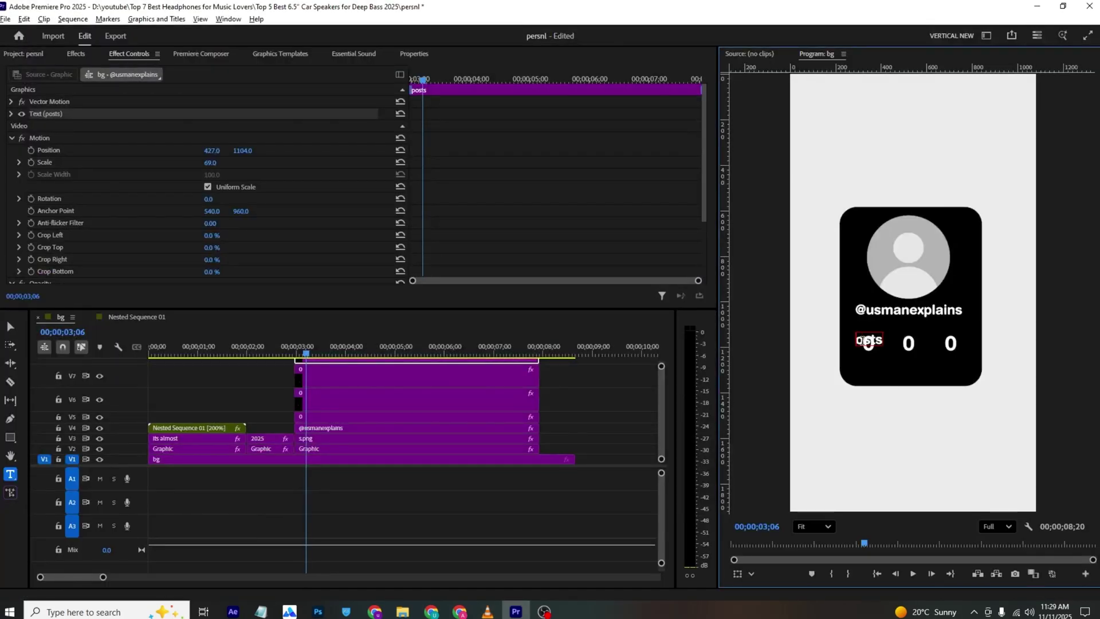
pyautogui.write('P')
pyautogui.scroll(-3, 298, 390)
pyautogui.moveTo(242, 150); pyautogui.dragTo(200, 150)
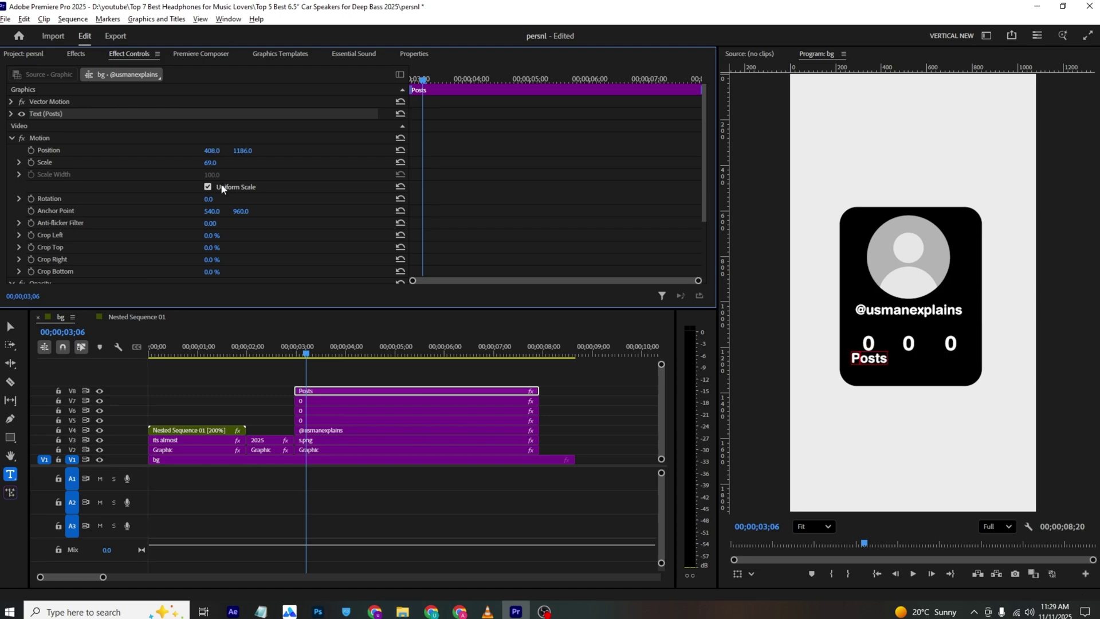
# Step: Duplicate the Posts clip onto V9, move the copy to X position 580 and change its text to Followers
pyautogui.click(347, 381)
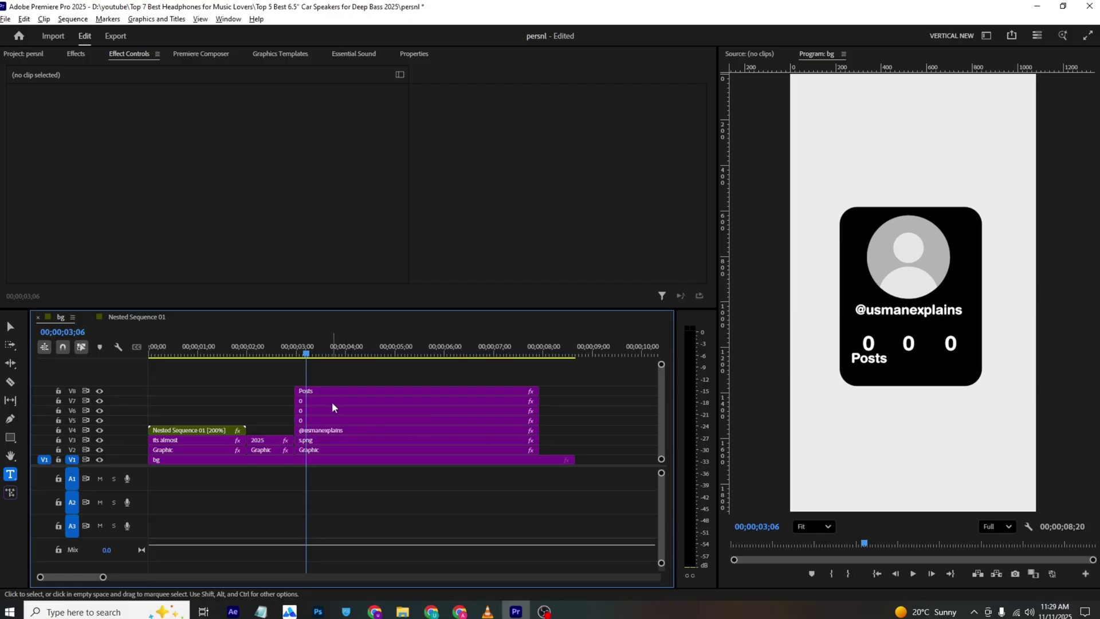
pyautogui.moveTo(319, 392); pyautogui.dragTo(331, 380)
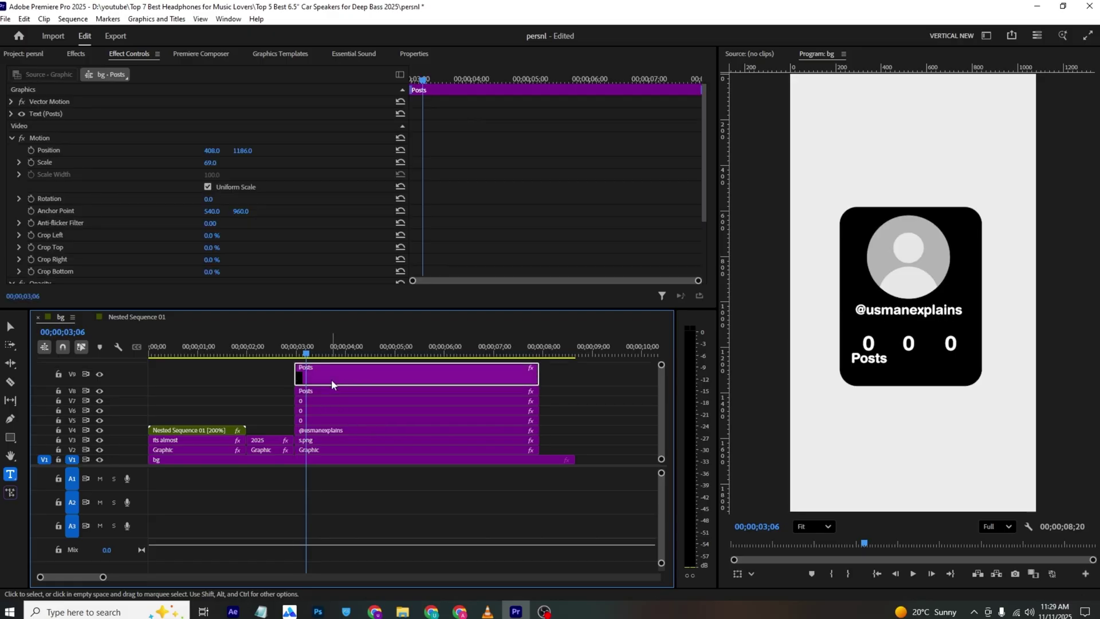
pyautogui.moveTo(212, 152); pyautogui.dragTo(217, 151)
pyautogui.hotkey('alt', 'Tab')
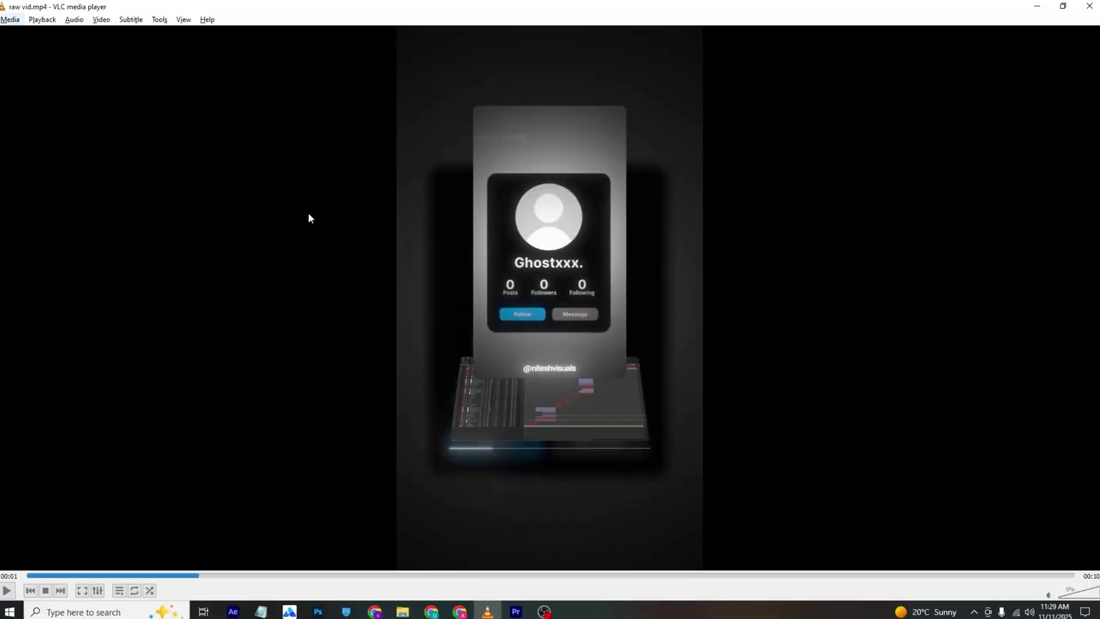
pyautogui.hotkey('alt', 'Tab')
pyautogui.doubleClick(907, 358)
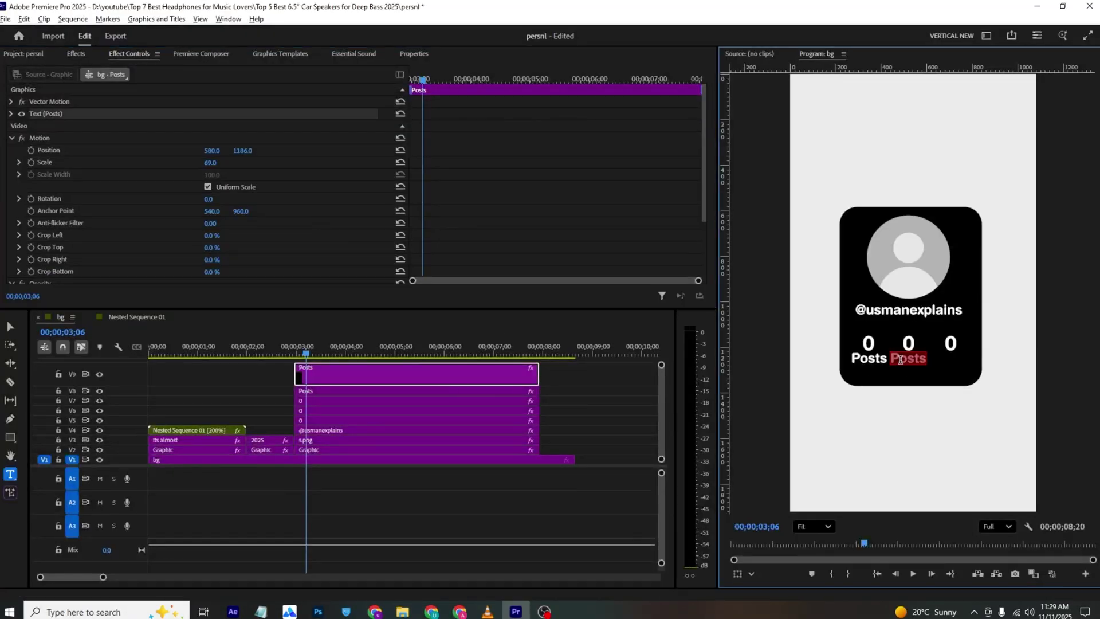
pyautogui.write('followers')
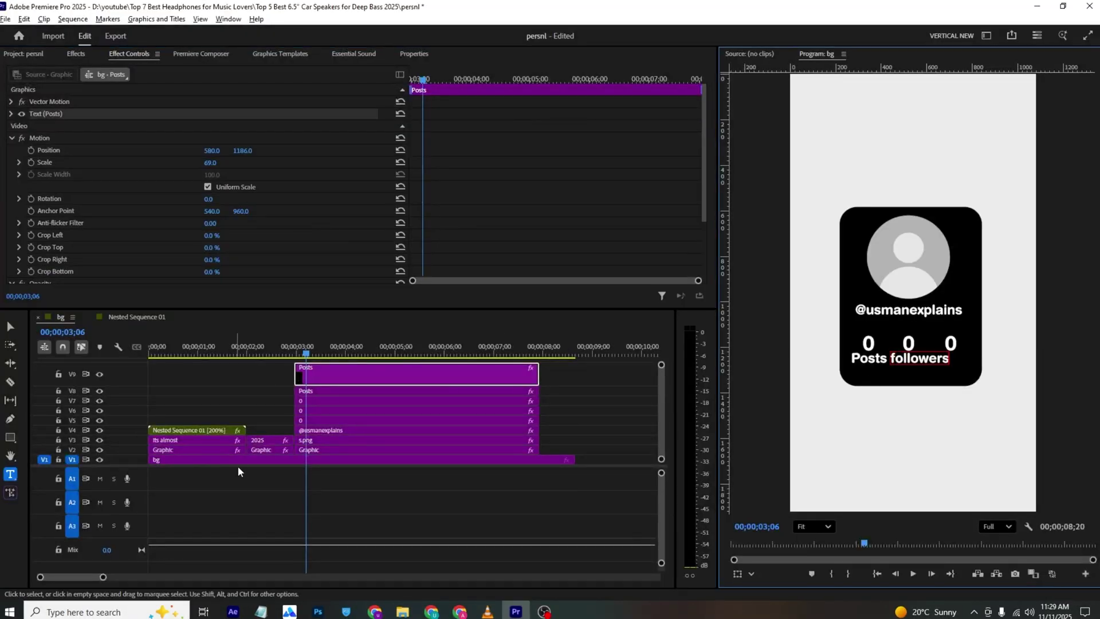
pyautogui.click(897, 358)
pyautogui.press('BackSpace')
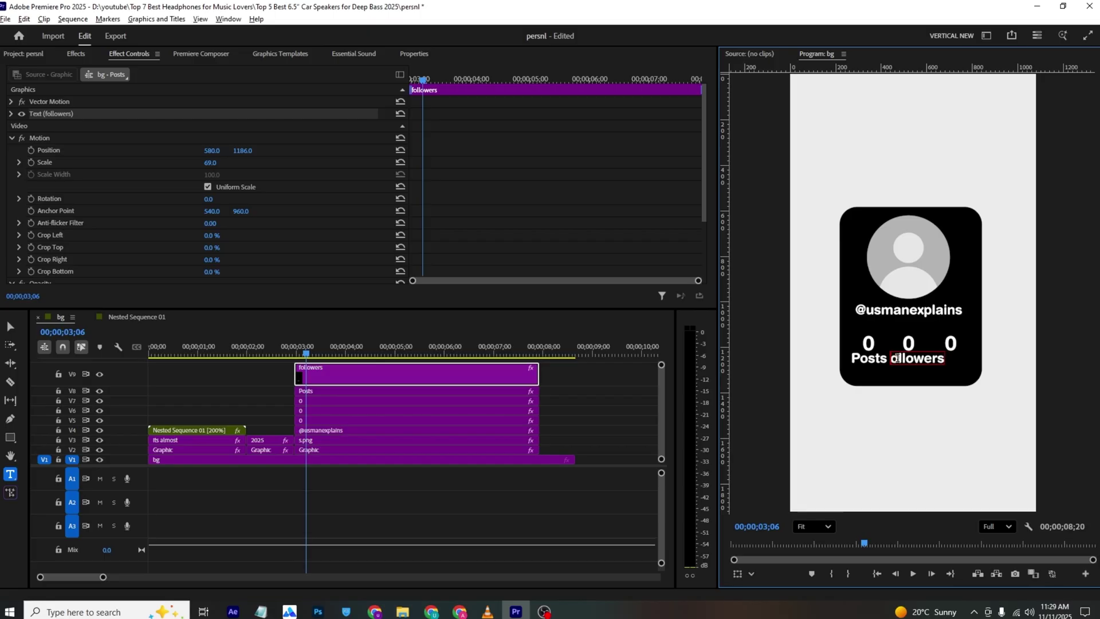
pyautogui.write('F')
pyautogui.click(275, 372)
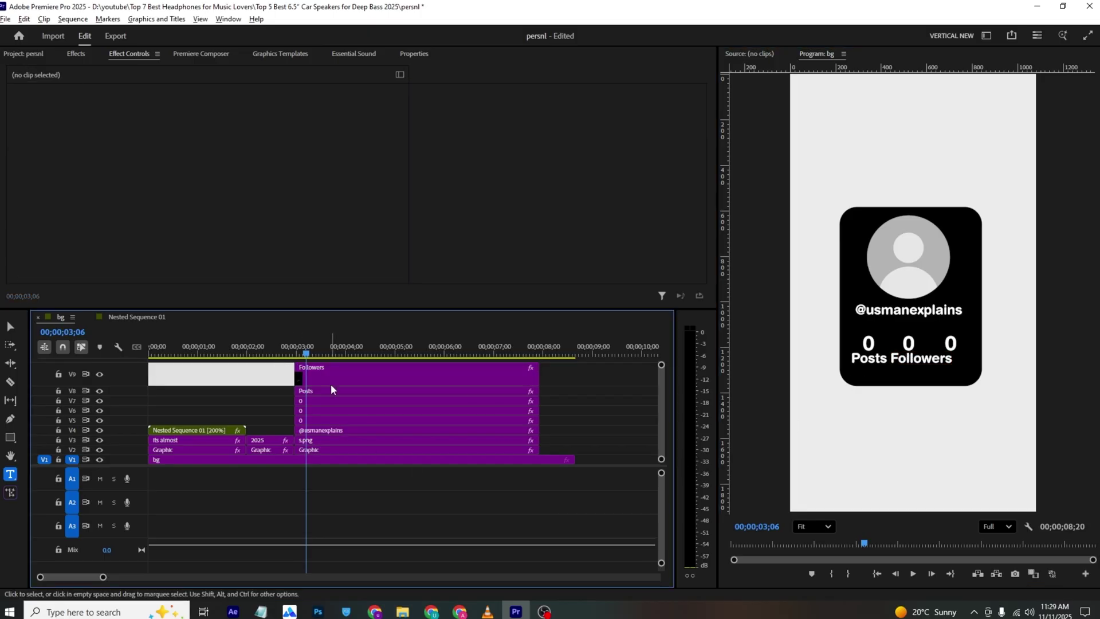
# Step: Scale the V7 and V6 zeros to 25%, positioning them at 800, 1202 and 607, 1200 respectively
pyautogui.click(334, 400)
pyautogui.moveTo(210, 162)
pyautogui.mouseDown()
pyautogui.moveTo(229, 150)
pyautogui.moveTo(189, 151)
pyautogui.moveTo(223, 154)
pyautogui.mouseUp()
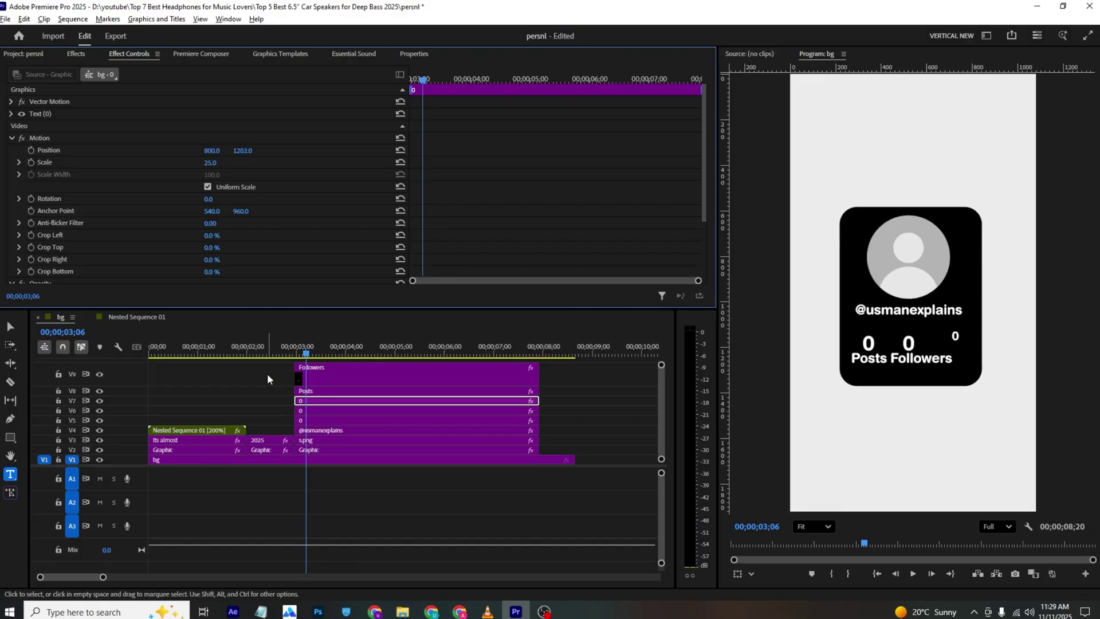
pyautogui.click(321, 407)
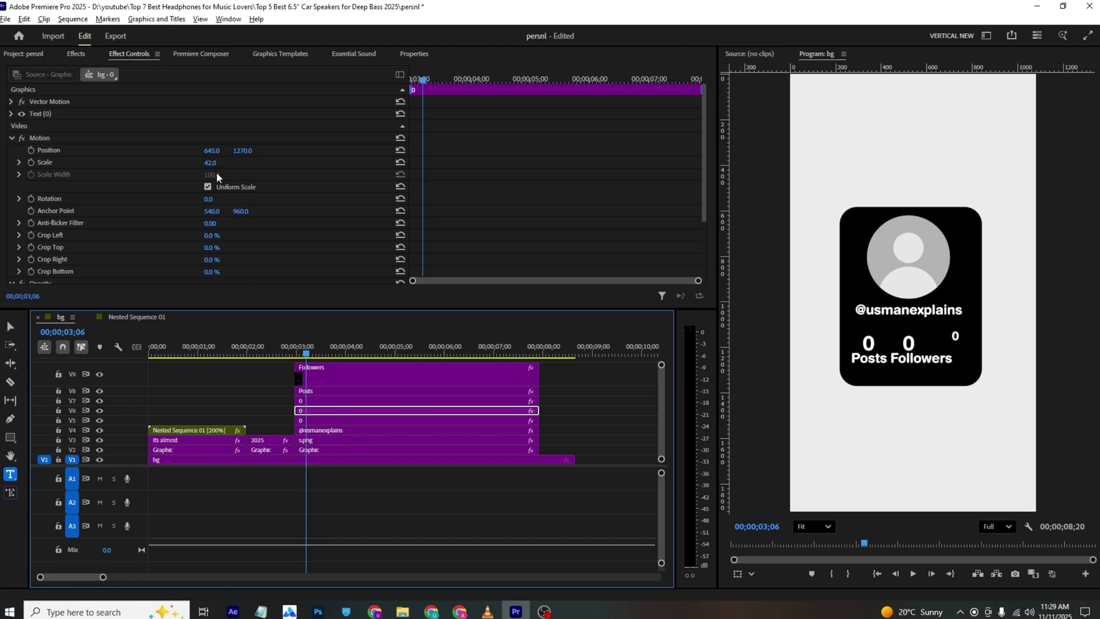
pyautogui.click(336, 409)
pyautogui.click(220, 161)
pyautogui.press('Return')
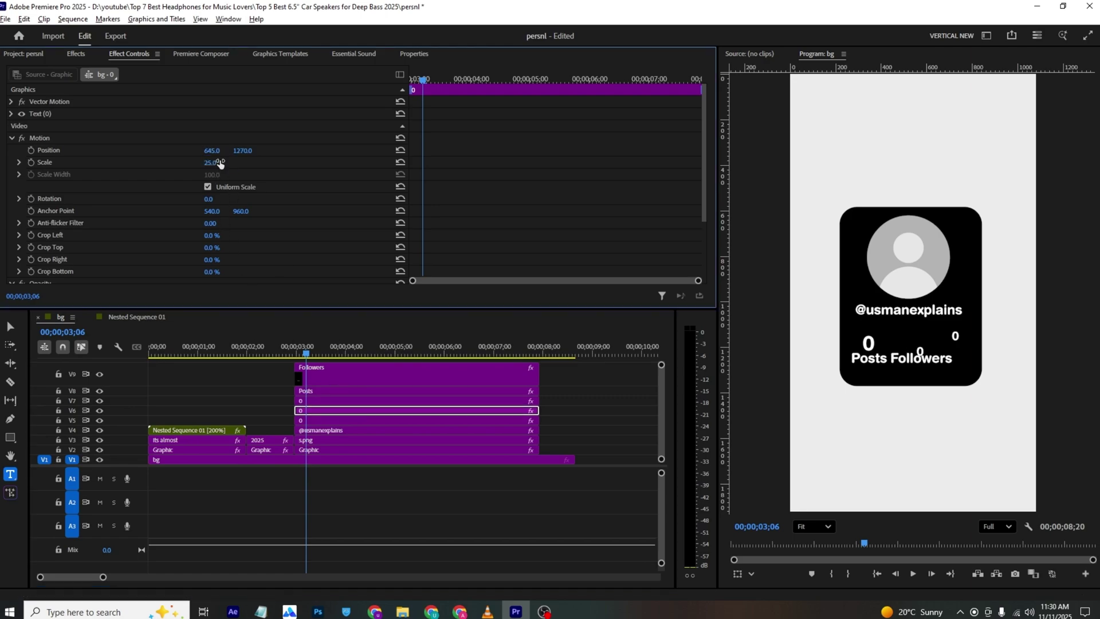
pyautogui.moveTo(247, 157)
pyautogui.mouseDown()
pyautogui.moveTo(197, 150)
pyautogui.moveTo(238, 150)
pyautogui.mouseUp()
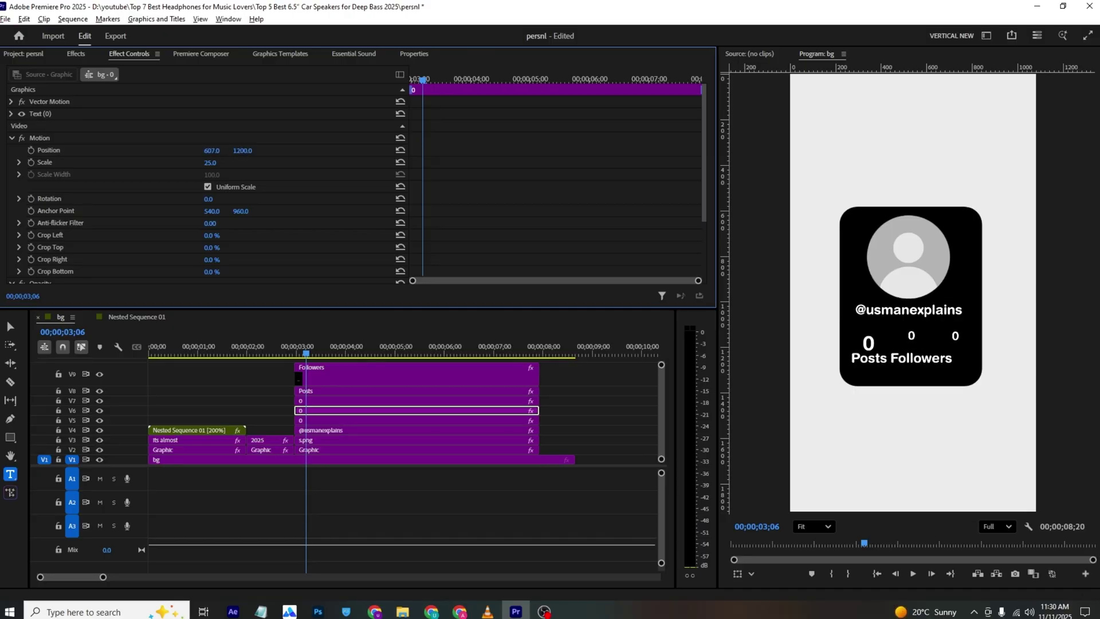
# Step: Scale the V5 zero to 25% and move it to X position 415, level with the other two zeros
pyautogui.click(314, 420)
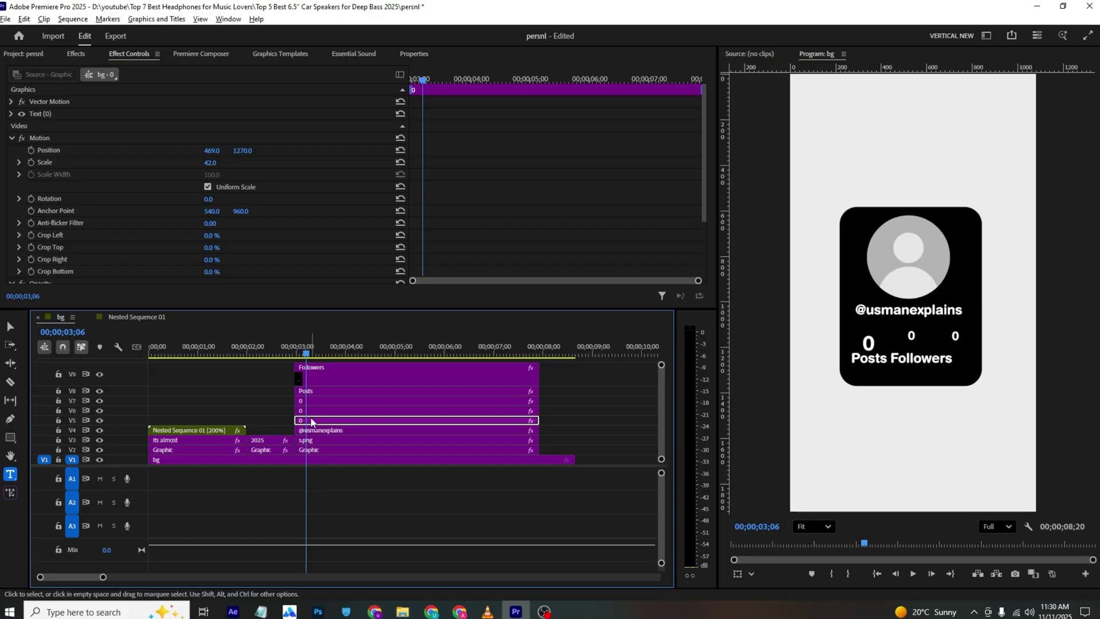
pyautogui.click(207, 163)
pyautogui.write('25')
pyautogui.press('Return')
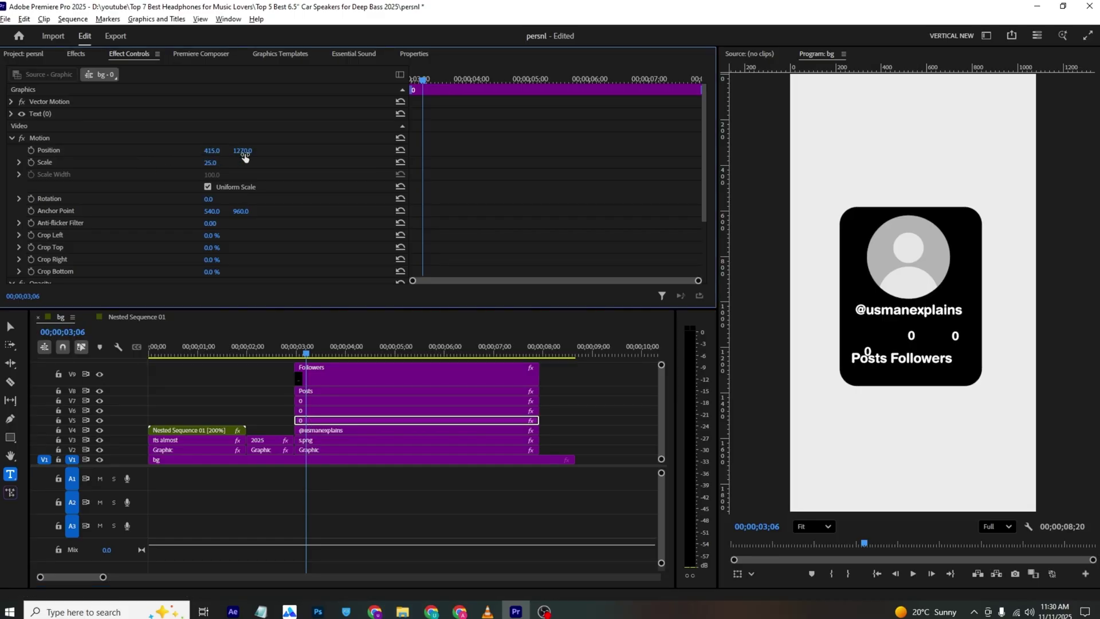
pyautogui.moveTo(867, 351); pyautogui.dragTo(855, 339)
# Step: Scale the Posts label to 35% and place it directly under the first 0 at position 370, 1155
pyautogui.click(320, 391)
pyautogui.click(211, 163)
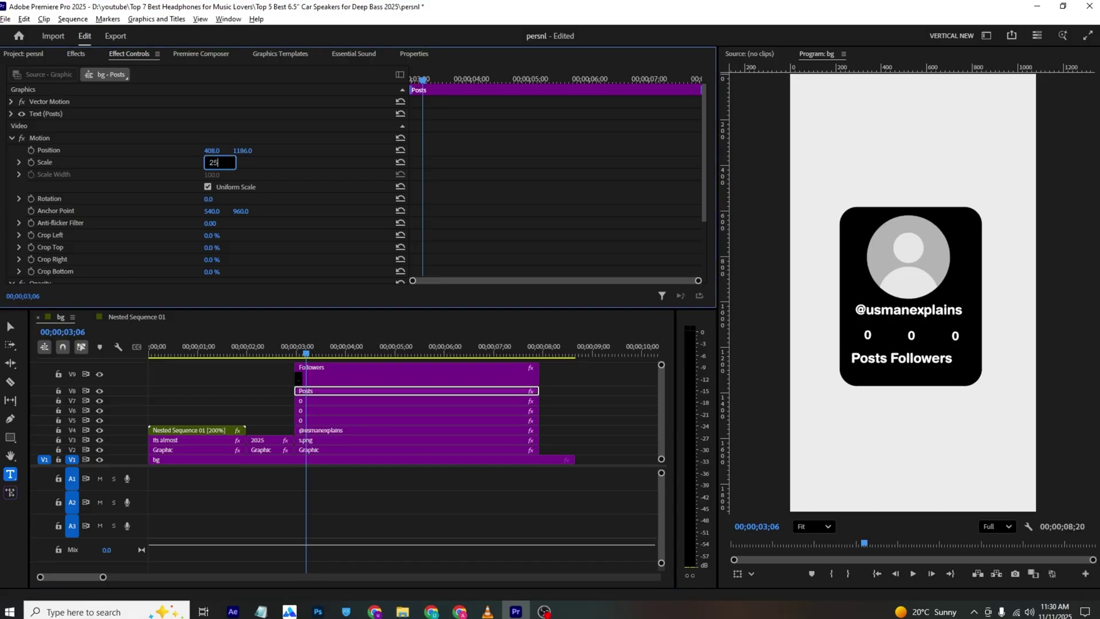
pyautogui.write('25')
pyautogui.press('Return')
pyautogui.click(220, 162)
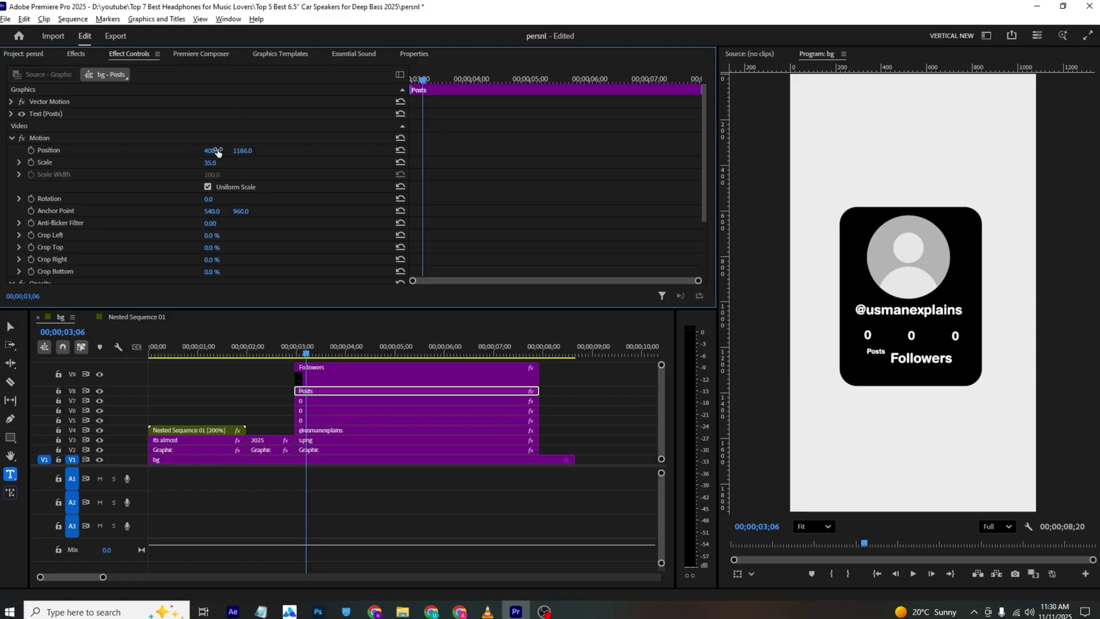
pyautogui.moveTo(218, 152)
pyautogui.mouseDown()
pyautogui.moveTo(198, 152)
pyautogui.moveTo(239, 151)
pyautogui.mouseUp()
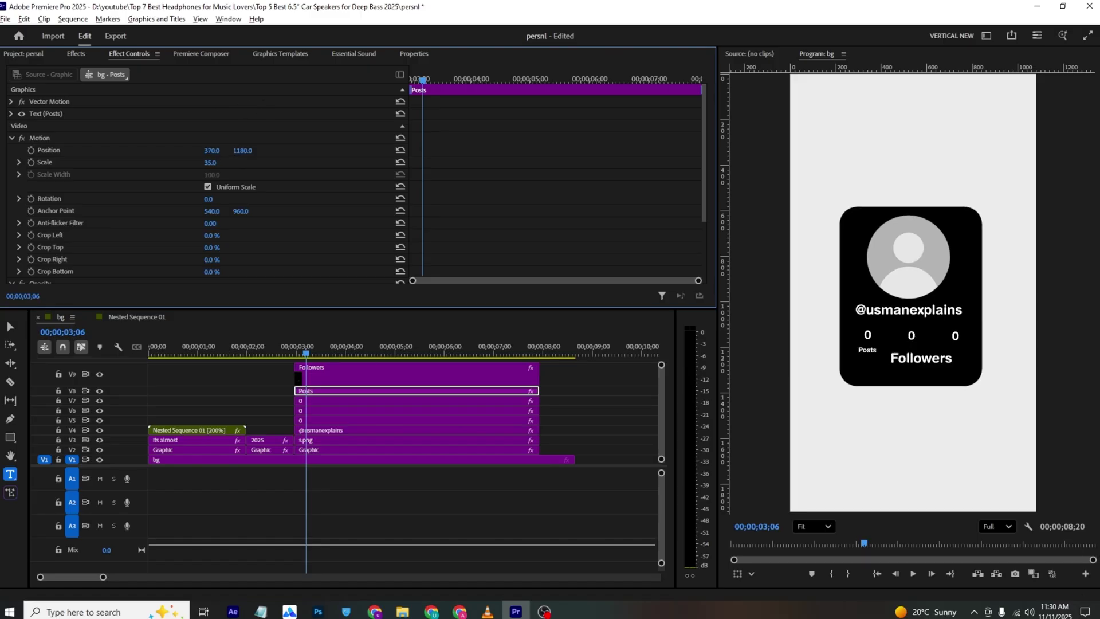
# Step: Scale the Followers label to 35% and place it under the middle 0 at position 535, 1161
pyautogui.click(358, 369)
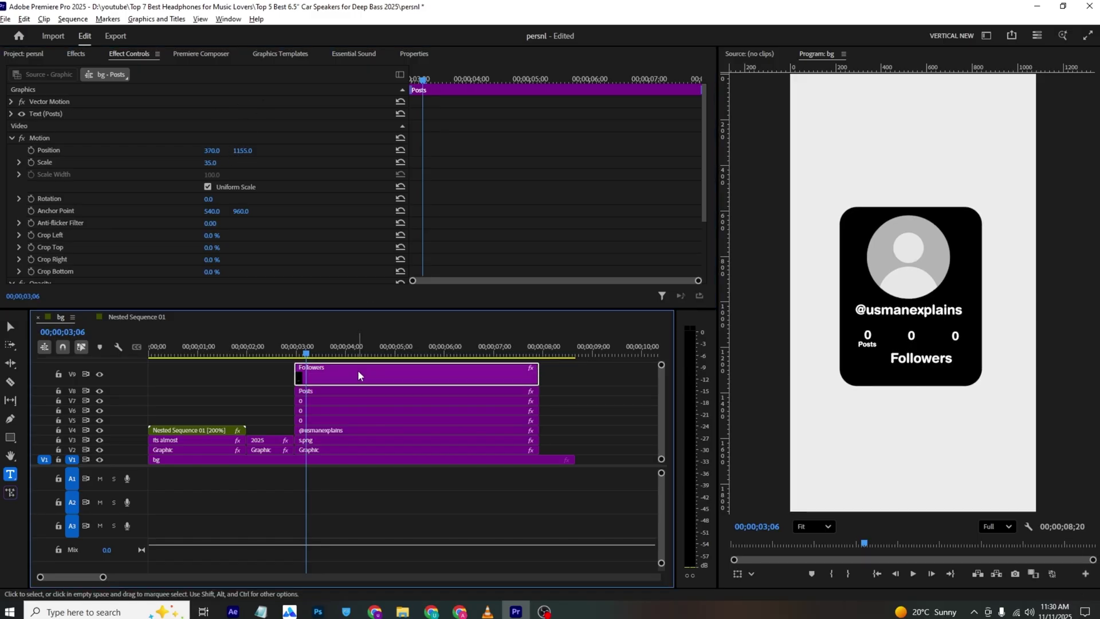
pyautogui.doubleClick(896, 367)
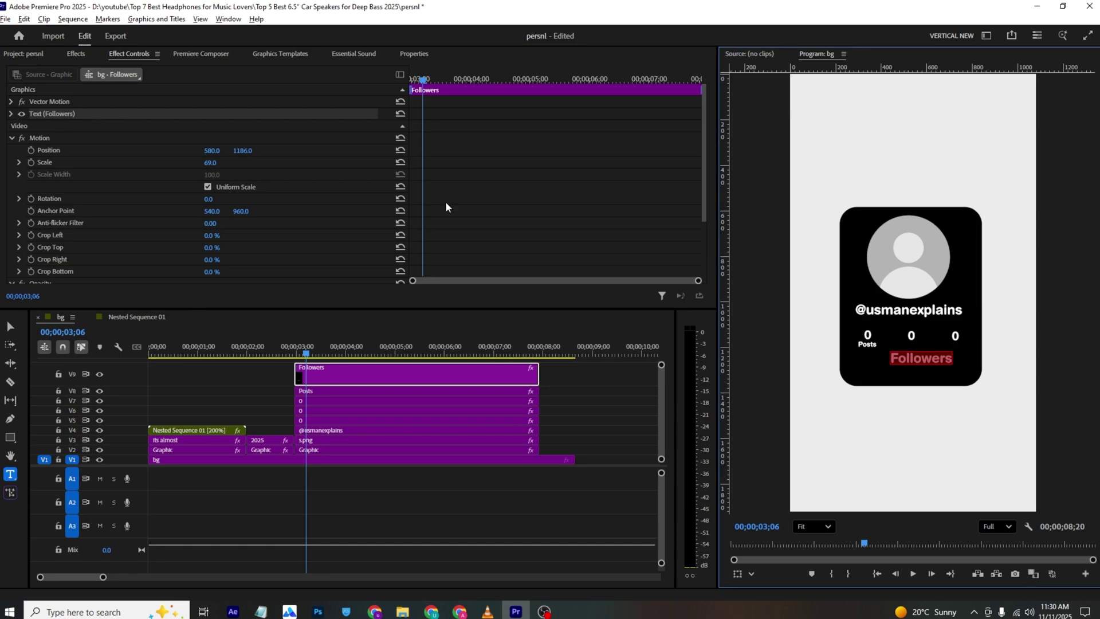
pyautogui.click(217, 162)
pyautogui.write('35')
pyautogui.press('Return')
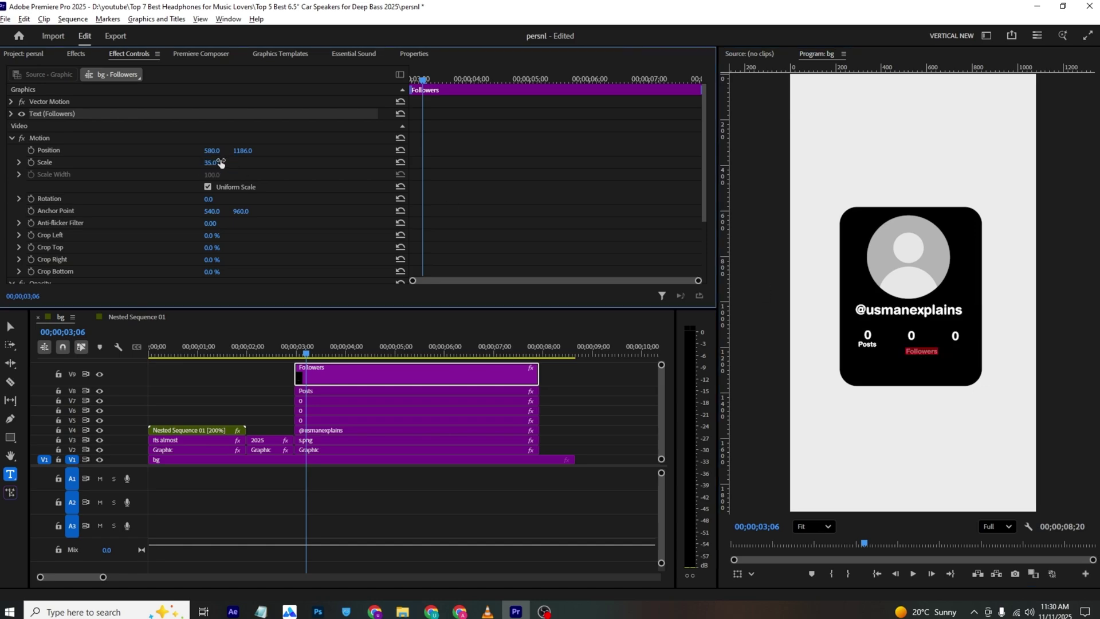
pyautogui.moveTo(221, 151)
pyautogui.mouseDown()
pyautogui.moveTo(181, 151)
pyautogui.moveTo(240, 151)
pyautogui.moveTo(226, 151)
pyautogui.mouseUp()
# Step: Duplicate the Followers clip onto V10 and move the copy under the third 0, at X position 712
pyautogui.click(315, 367)
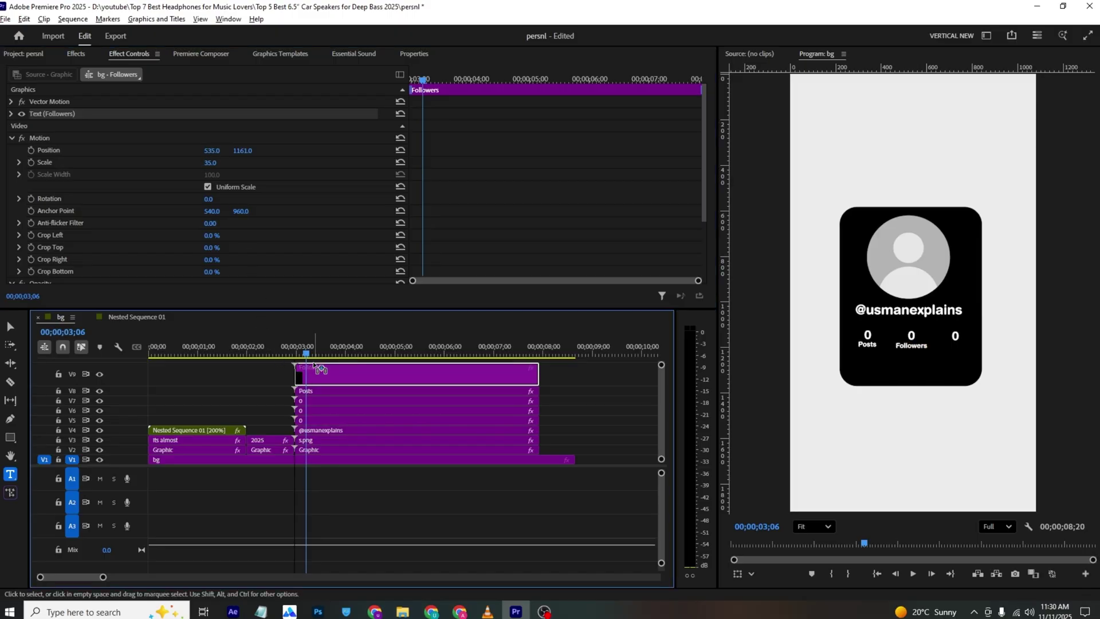
pyautogui.hotkey('alt', 'Tab')
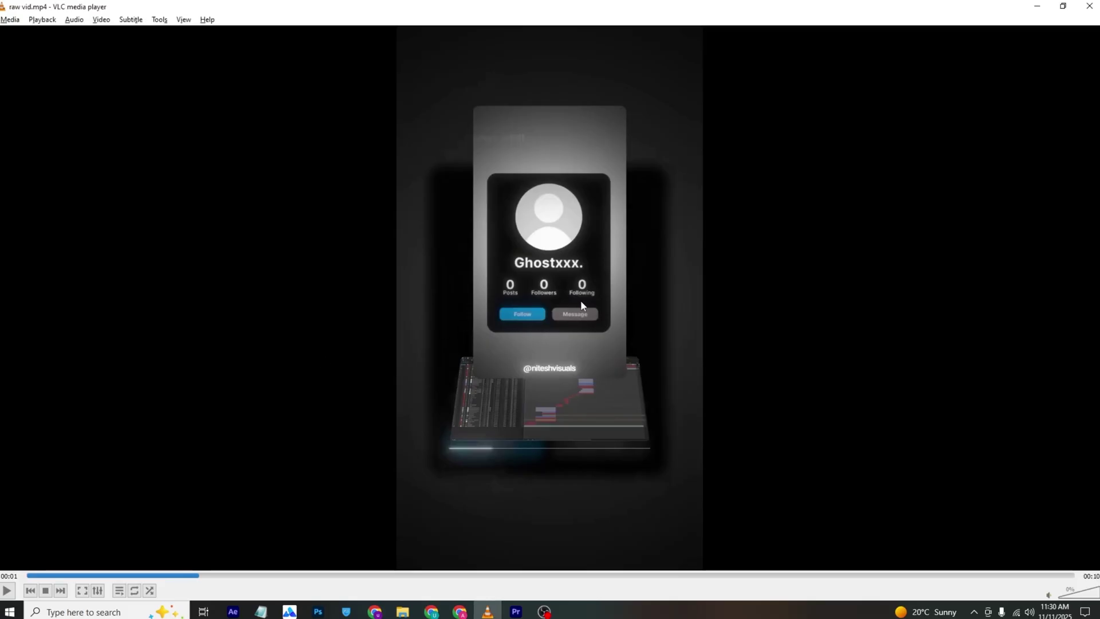
pyautogui.hotkey('alt', 'Tab')
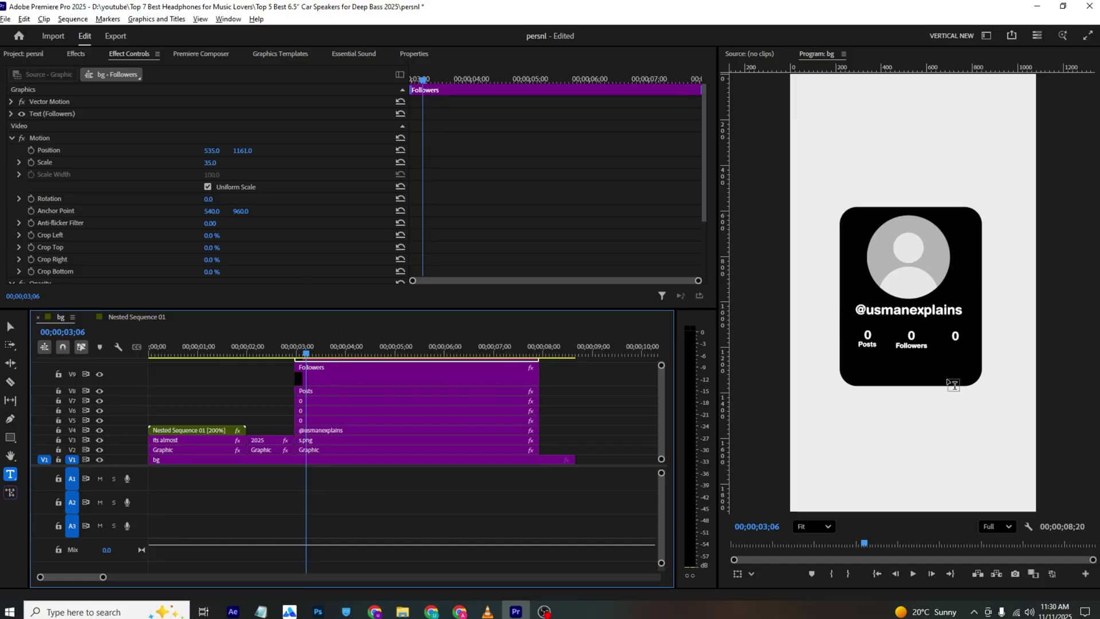
pyautogui.moveTo(212, 151); pyautogui.dragTo(317, 151)
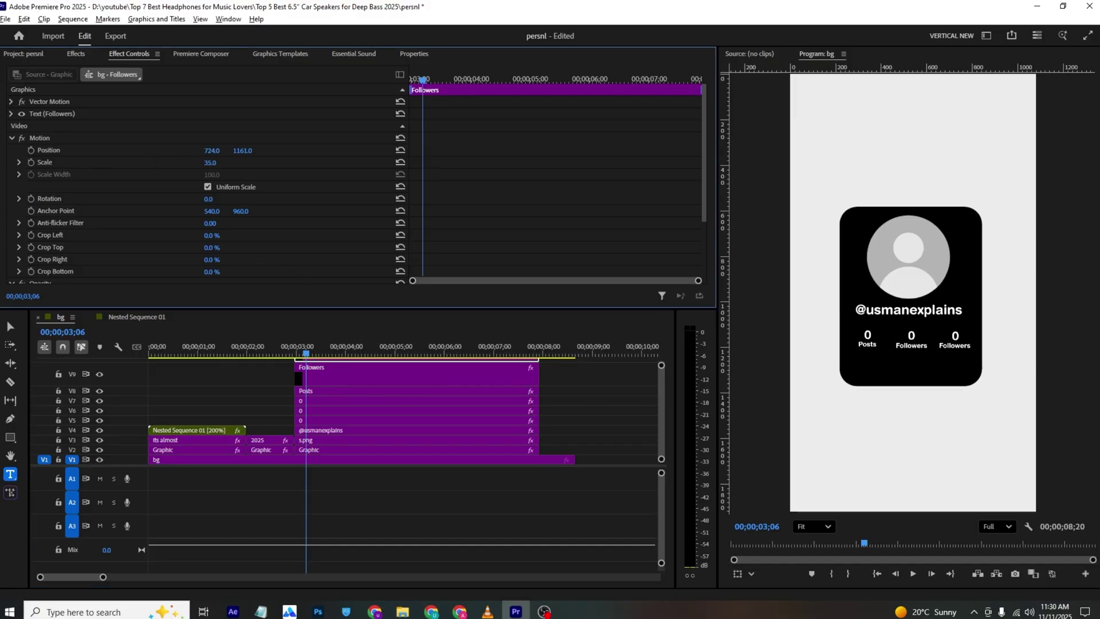
# Step: Change the copied label's text to Following and center it under the third 0 at X position 730
pyautogui.click(963, 346)
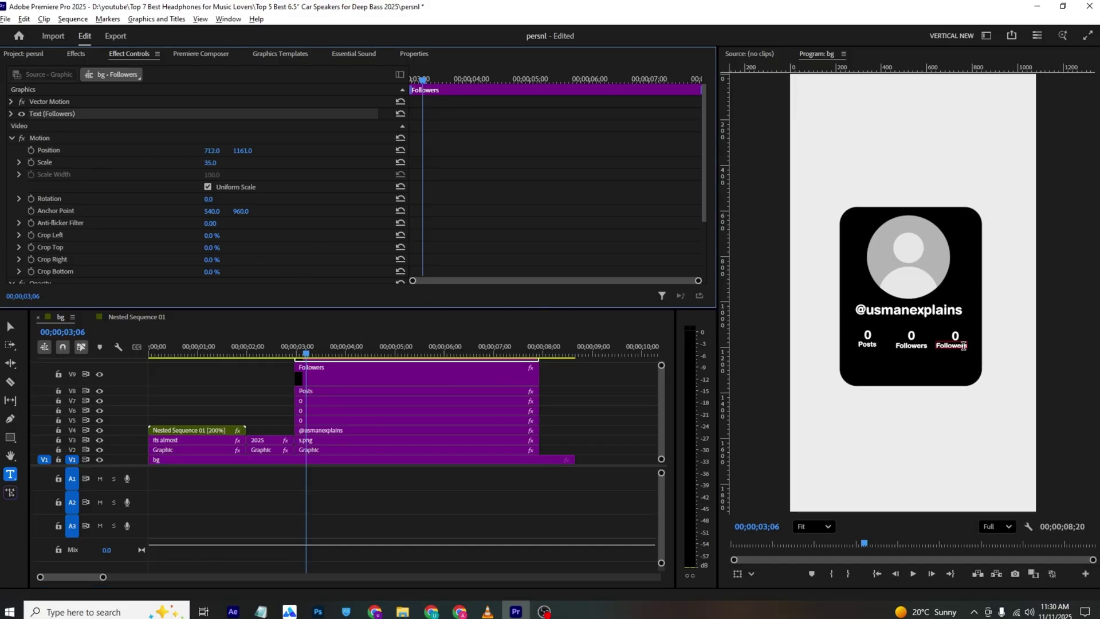
pyautogui.write('follwoing')
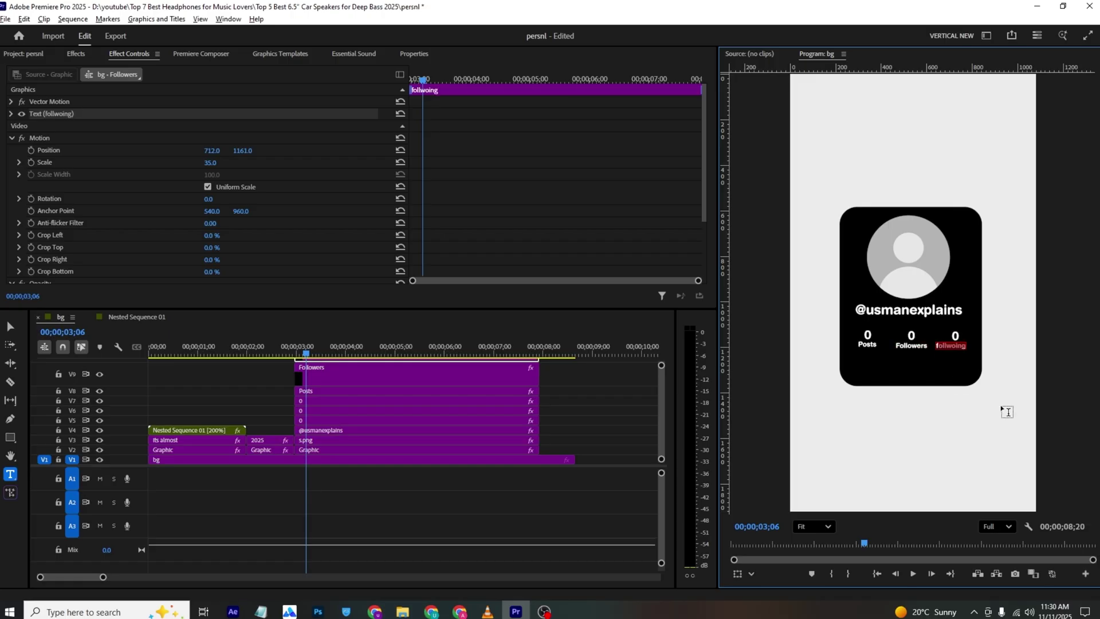
pyautogui.hotkey('ctrl', 'a')
pyautogui.write('Folloing')
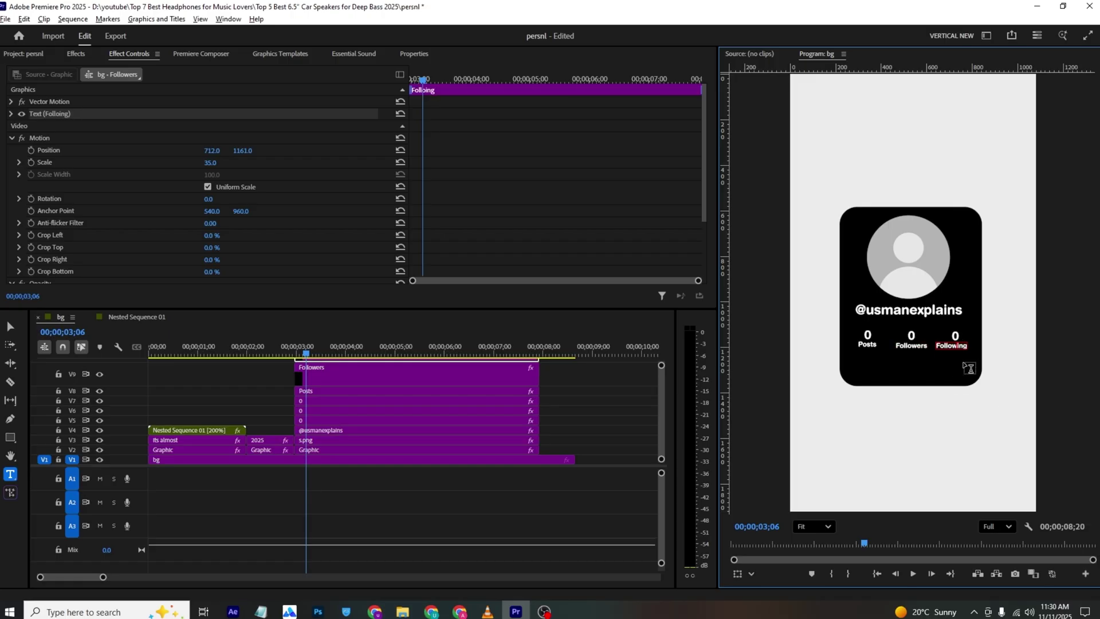
pyautogui.click(331, 361)
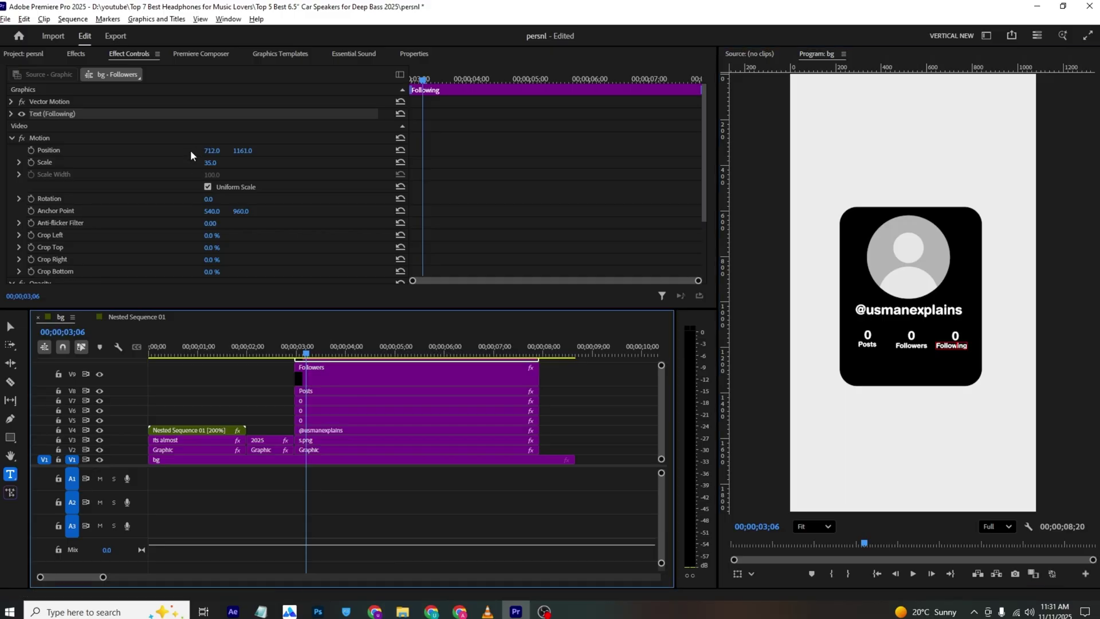
pyautogui.moveTo(211, 150); pyautogui.dragTo(222, 150)
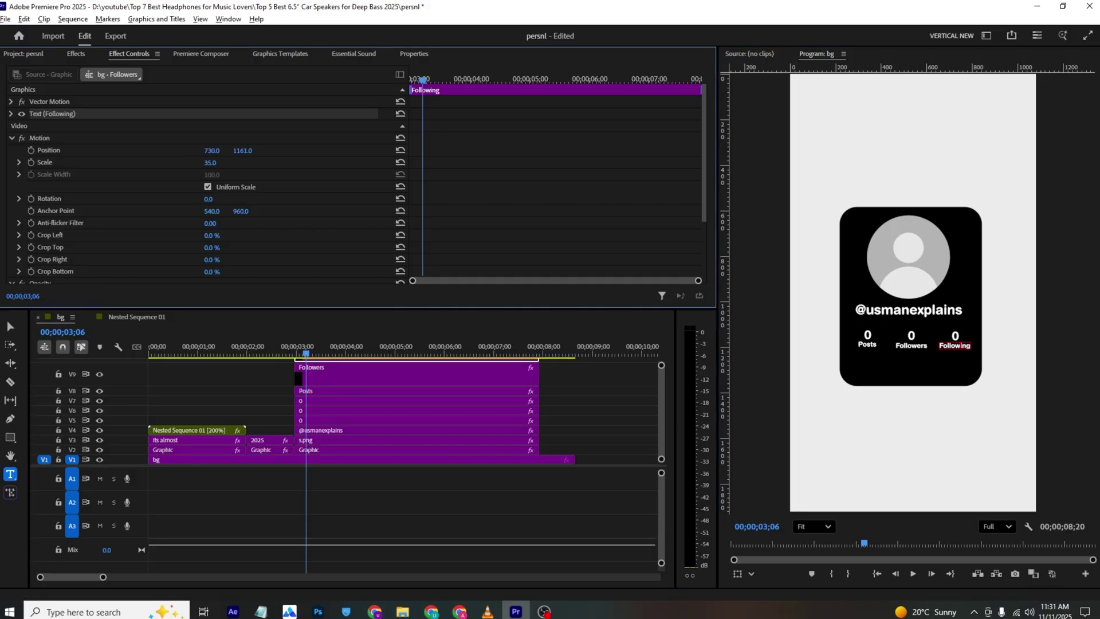
pyautogui.click(616, 410)
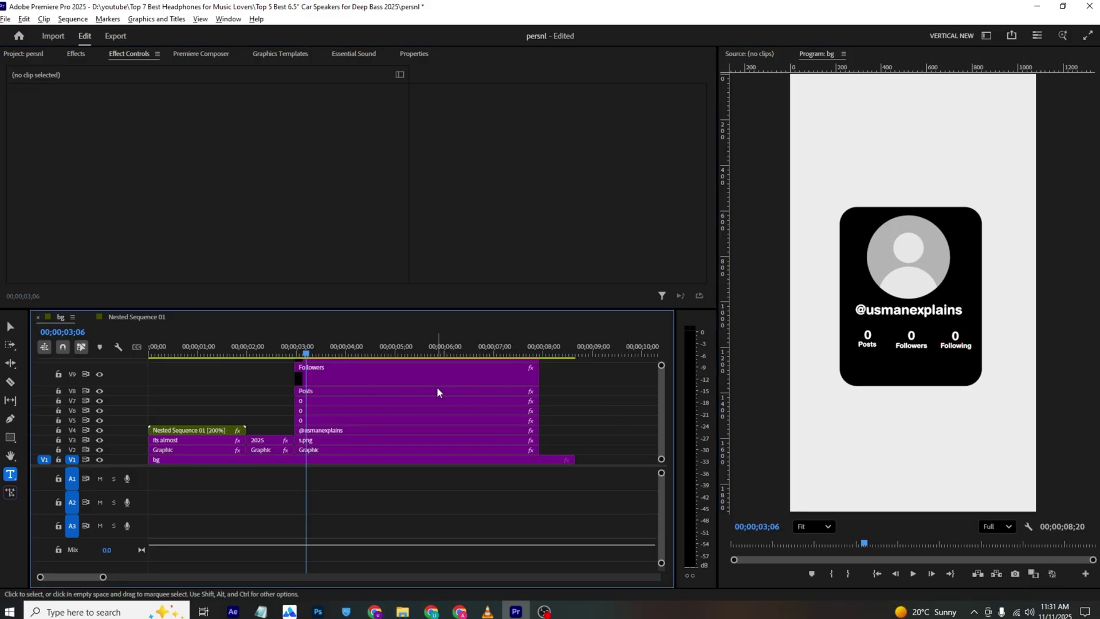
# Step: Lower the Posts label level with the other labels and set the V6 zero's Y position to 1195, comparing with the reference clip
pyautogui.click(338, 392)
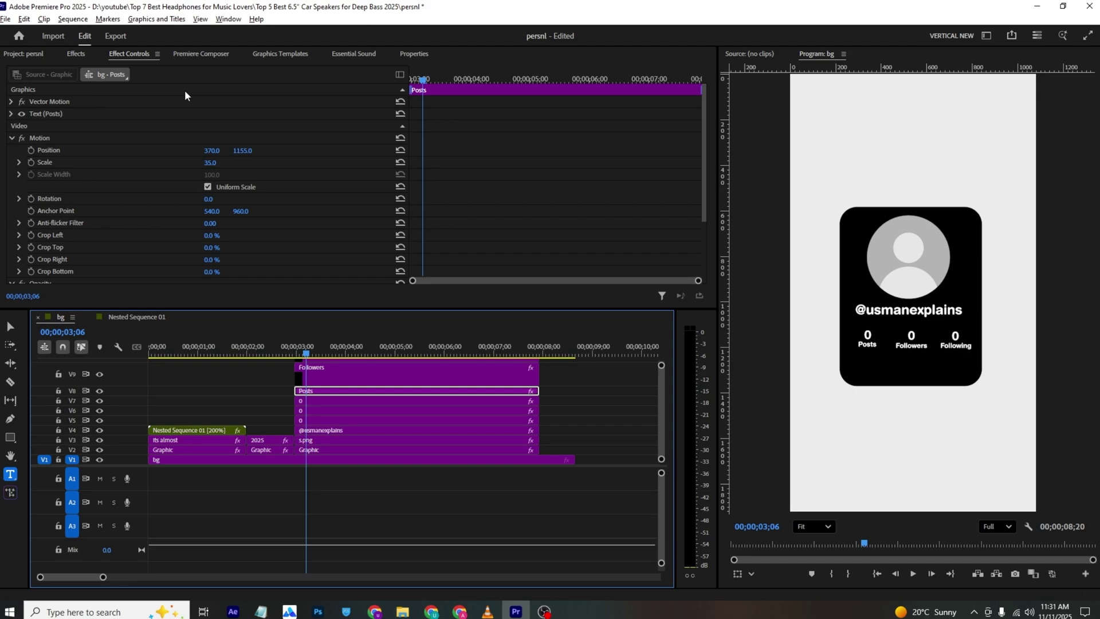
pyautogui.click(239, 151)
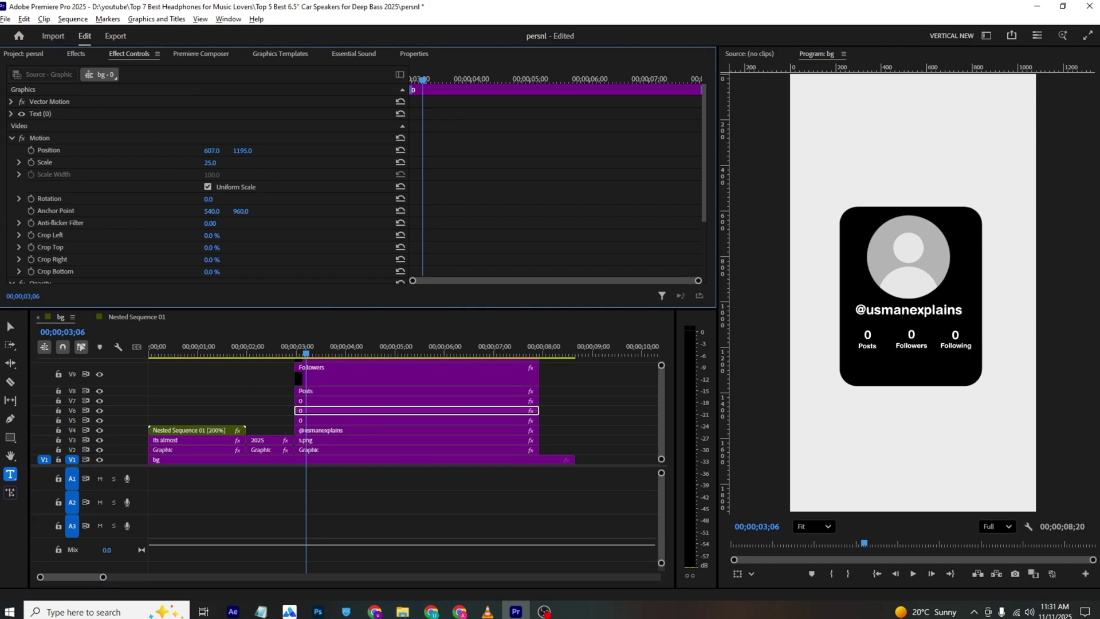
pyautogui.click(487, 612)
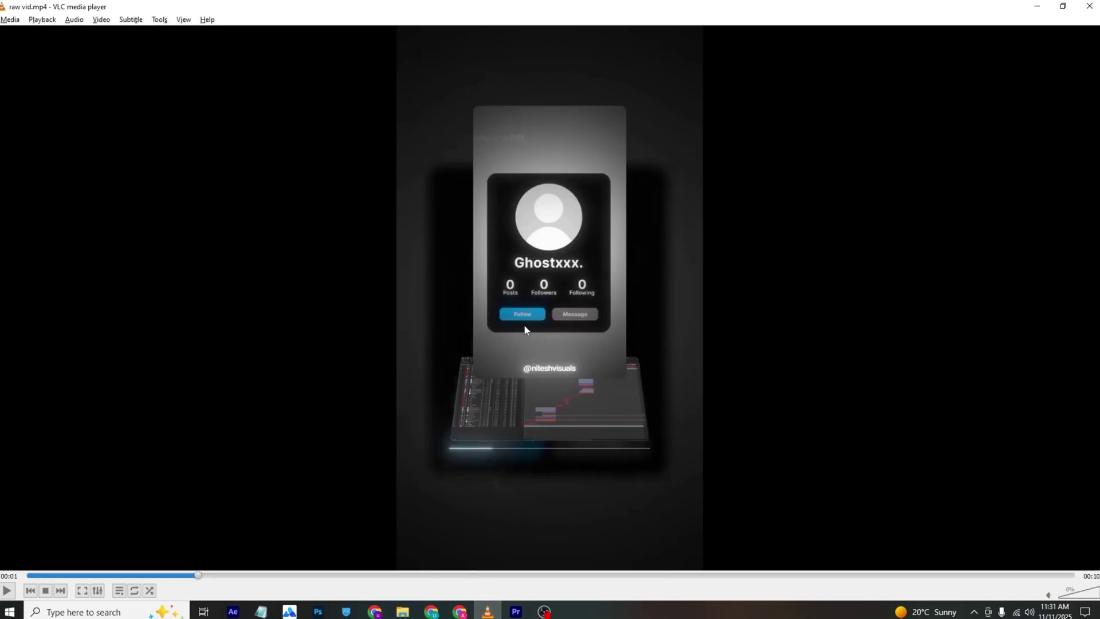
pyautogui.hotkey('alt', 'Tab')
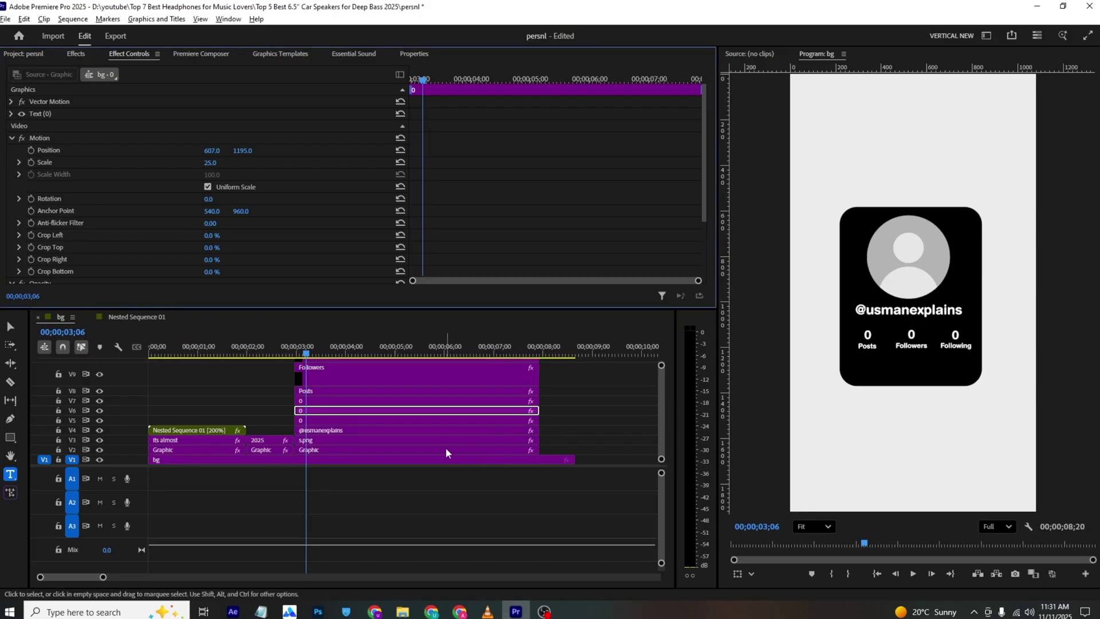
# Step: Draw a rectangle about 188 by 68 px below the Posts label as the first button
pyautogui.click(285, 381)
pyautogui.click(285, 382)
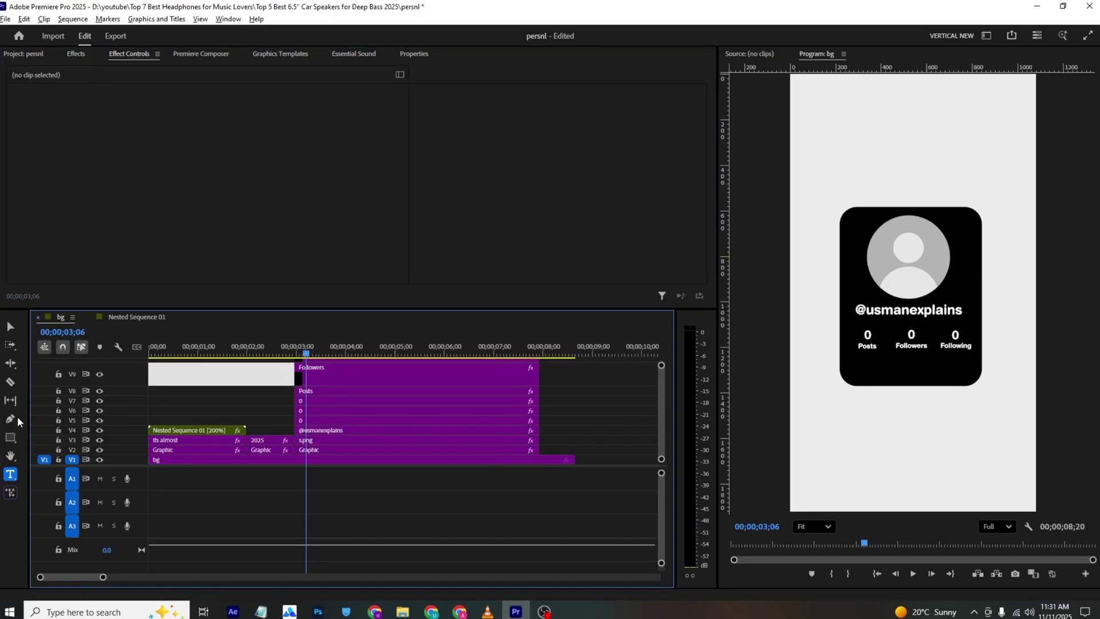
pyautogui.click(10, 437)
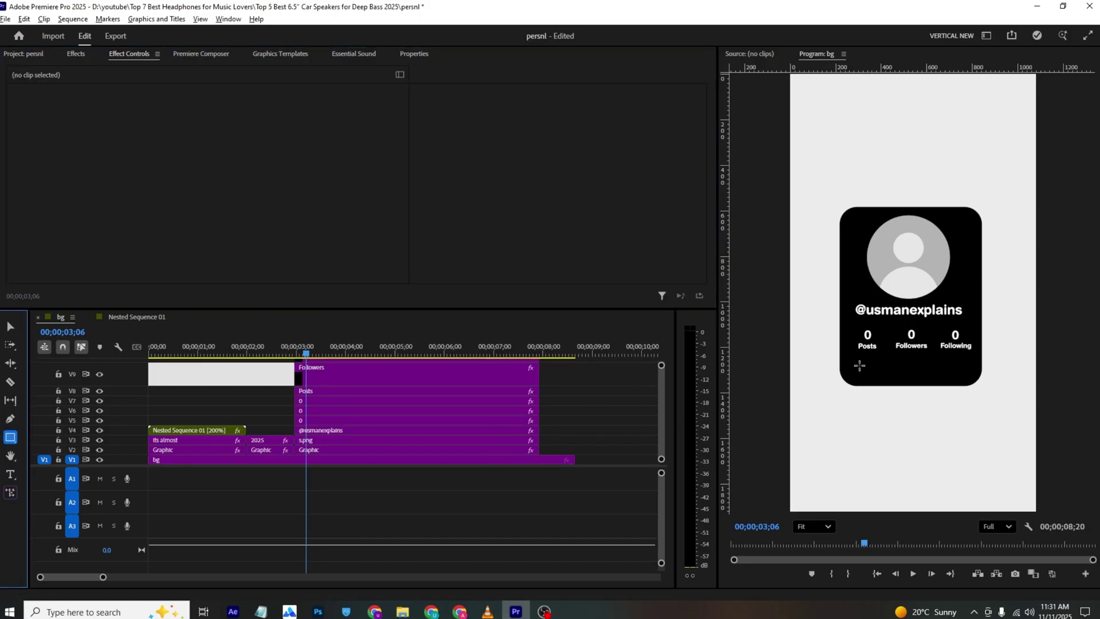
pyautogui.moveTo(854, 364); pyautogui.dragTo(898, 381)
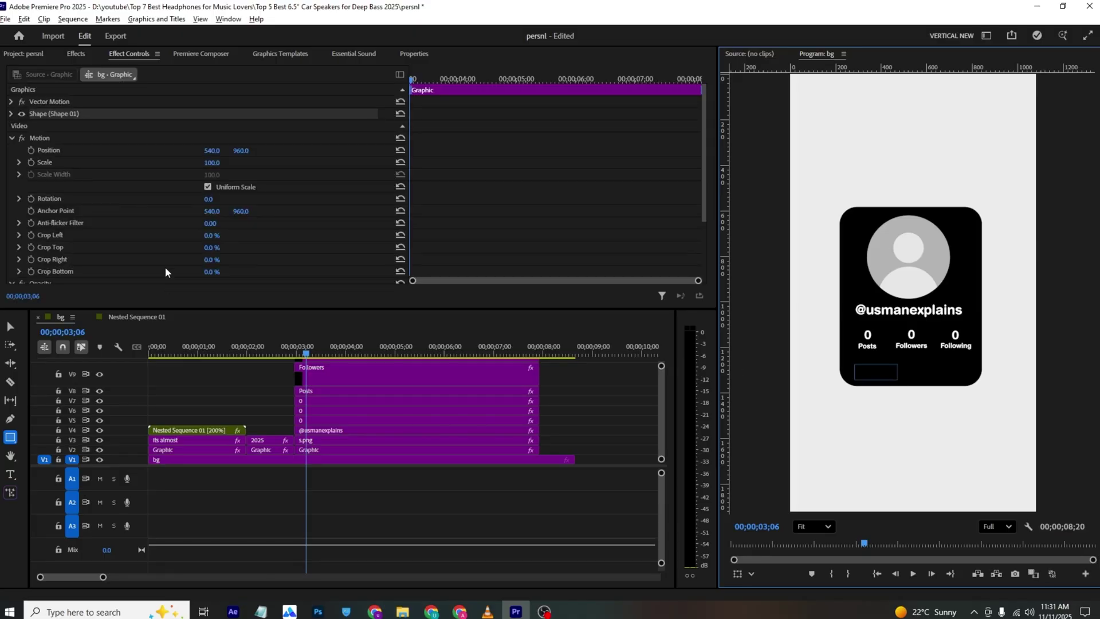
# Step: Fill the button rectangle with blue like the reference and round its corners with a radius of 19
pyautogui.click(401, 54)
pyautogui.hotkey('alt', 'Tab')
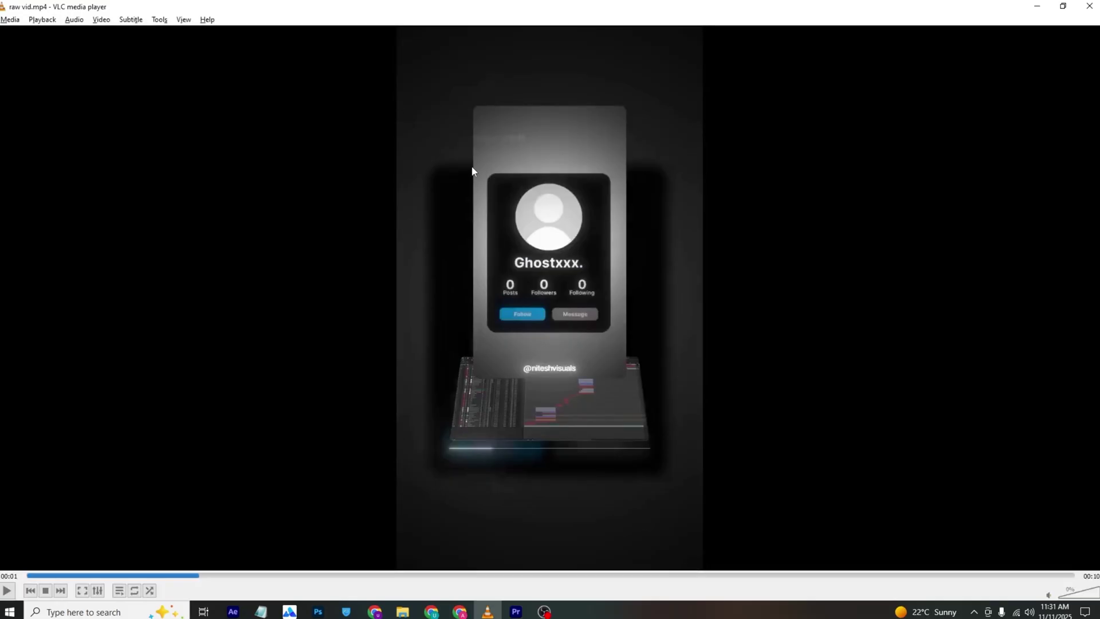
pyautogui.hotkey('alt', 'Tab')
pyautogui.click(41, 191)
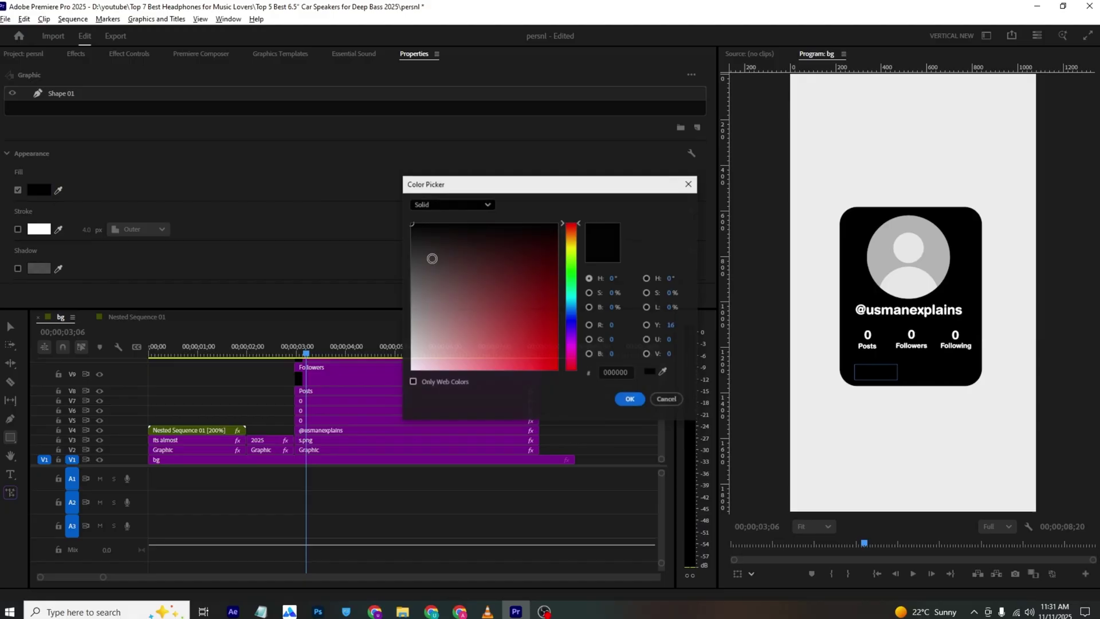
pyautogui.click(572, 307)
pyautogui.click(628, 400)
pyautogui.scroll(-5, 205, 162)
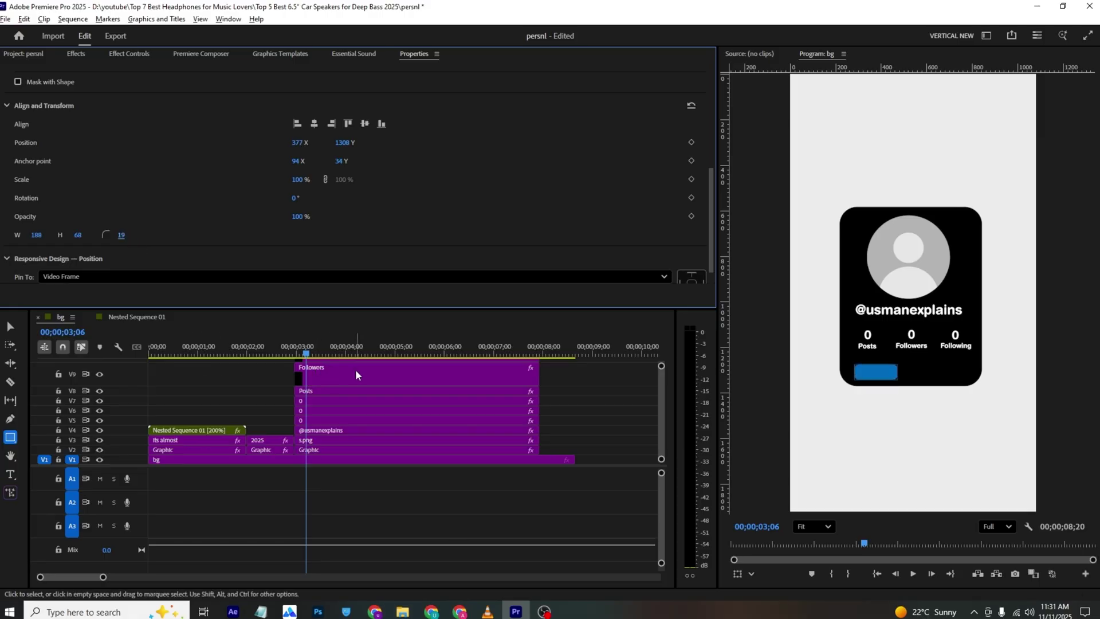
# Step: Align the V11 button clip's start with the other card clips and duplicate the Following clip onto V12
pyautogui.moveTo(401, 309); pyautogui.dragTo(401, 247)
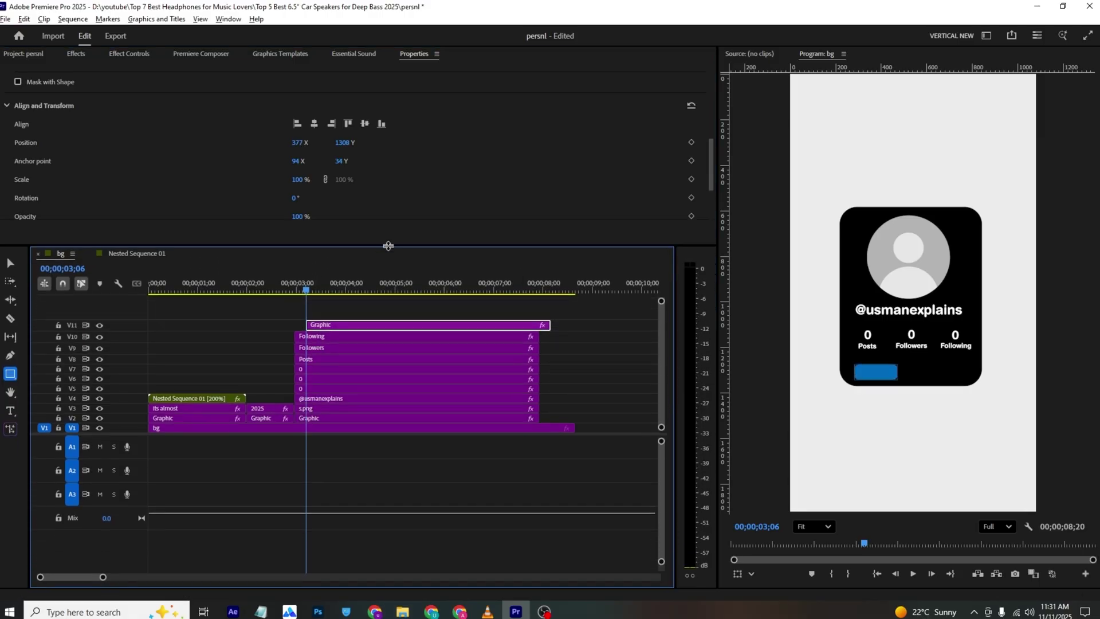
pyautogui.moveTo(336, 322); pyautogui.dragTo(326, 308)
pyautogui.click(306, 343)
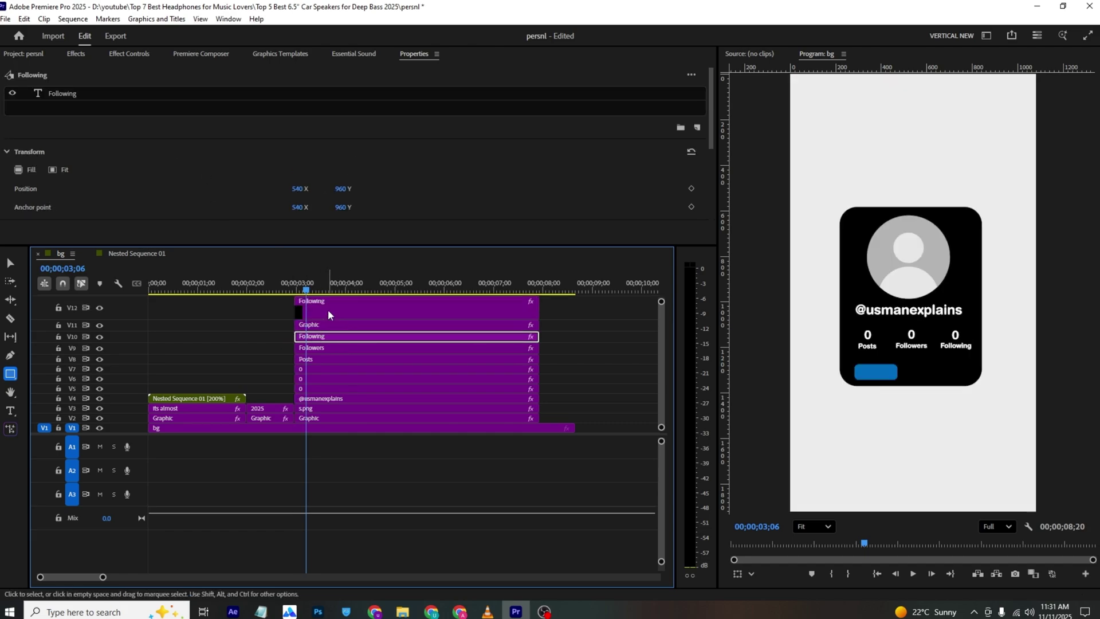
pyautogui.hotkey('alt', 'Tab')
pyautogui.hotkey('alt', 'Tab')
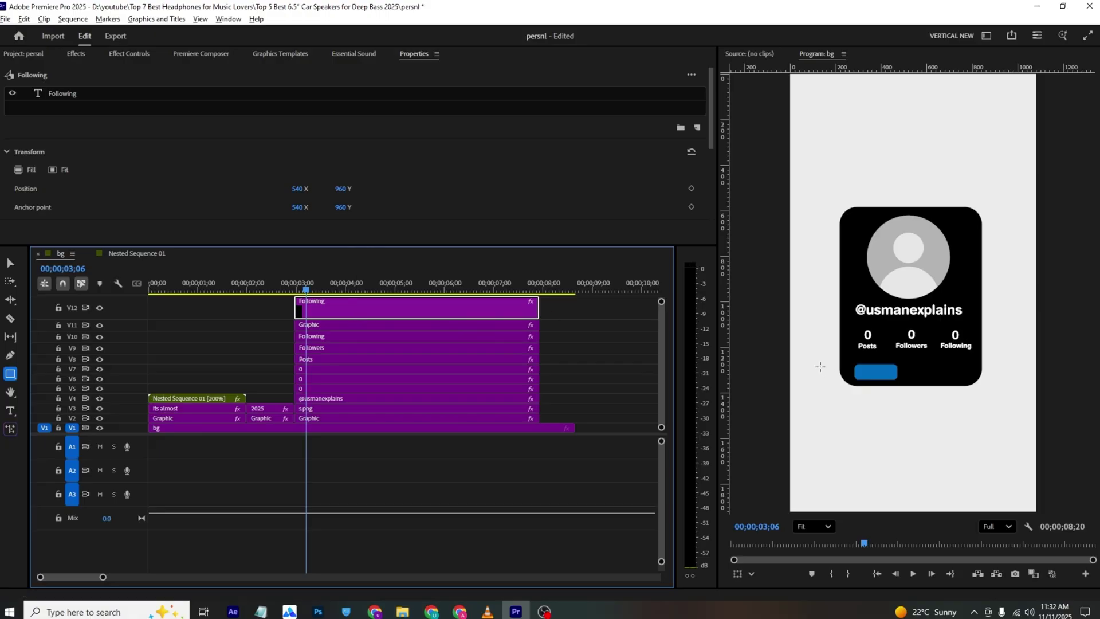
# Step: Move the V12 Following copy onto the blue button at position 378, 1282
pyautogui.hotkey('shift', '5')
pyautogui.moveTo(233, 165)
pyautogui.mouseDown()
pyautogui.moveTo(237, 149)
pyautogui.moveTo(247, 152)
pyautogui.moveTo(229, 156)
pyautogui.mouseUp()
pyautogui.moveTo(884, 379); pyautogui.dragTo(889, 379)
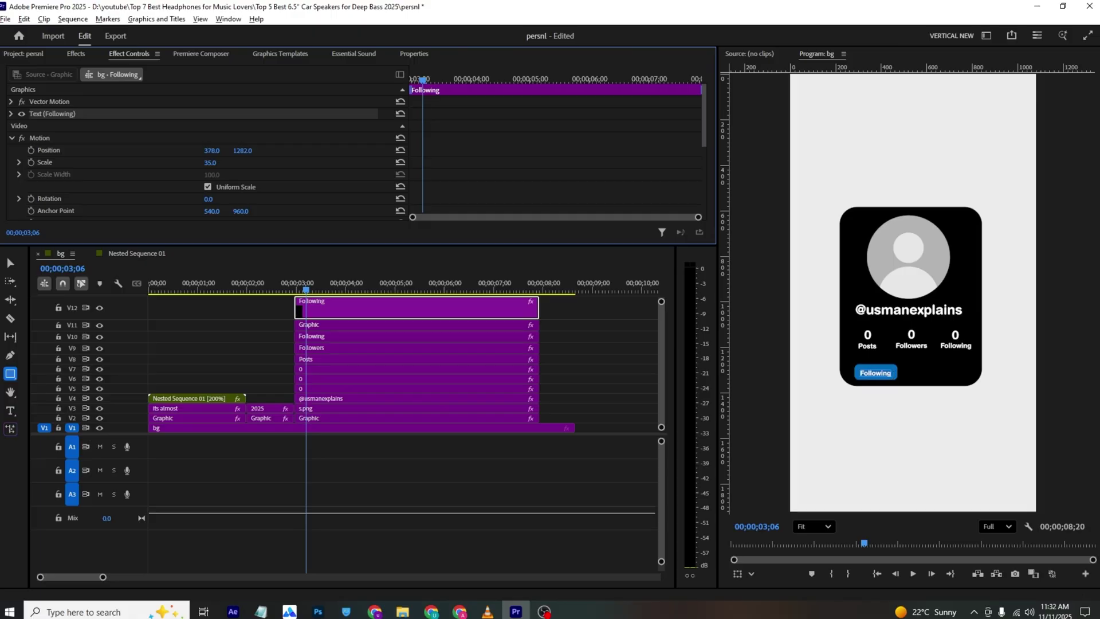
# Step: Change the button text to Follow, scale it to 53% and center it on the button at position 415, 1264
pyautogui.doubleClick(884, 375)
pyautogui.write('fol')
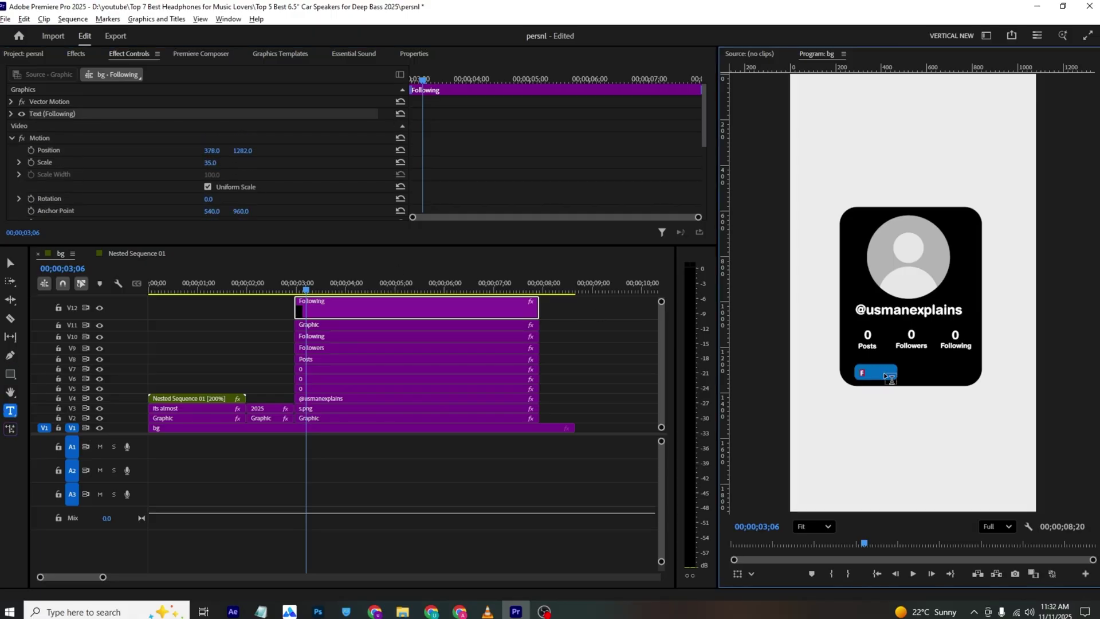
pyautogui.write('low')
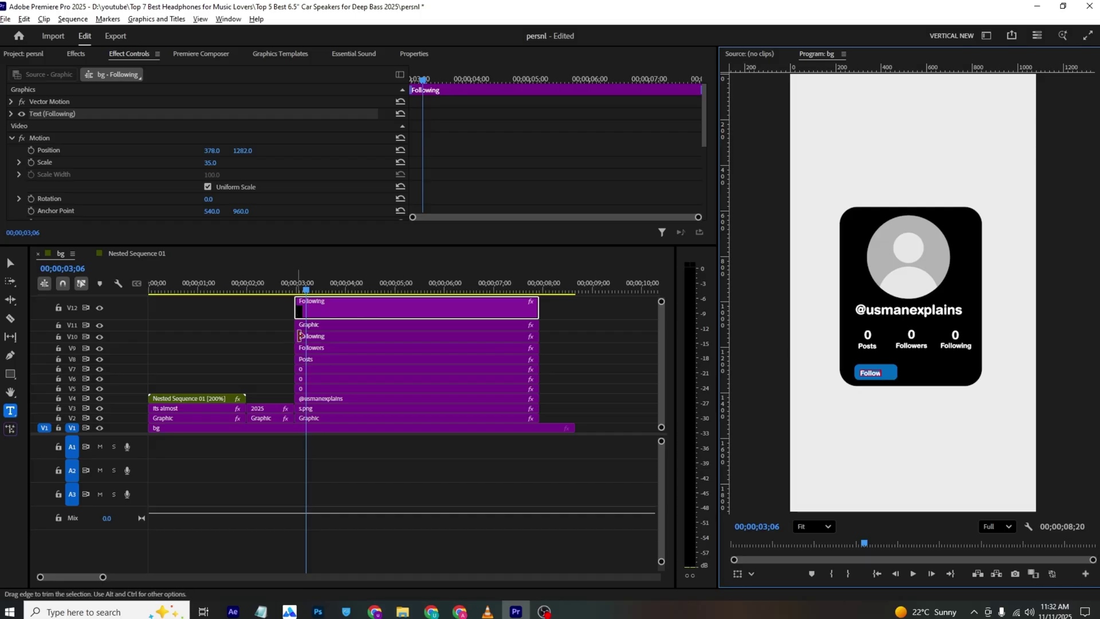
pyautogui.press('Escape')
pyautogui.moveTo(209, 162)
pyautogui.mouseDown()
pyautogui.moveTo(241, 150)
pyautogui.moveTo(211, 150)
pyautogui.mouseUp()
pyautogui.hotkey('alt', 'Tab')
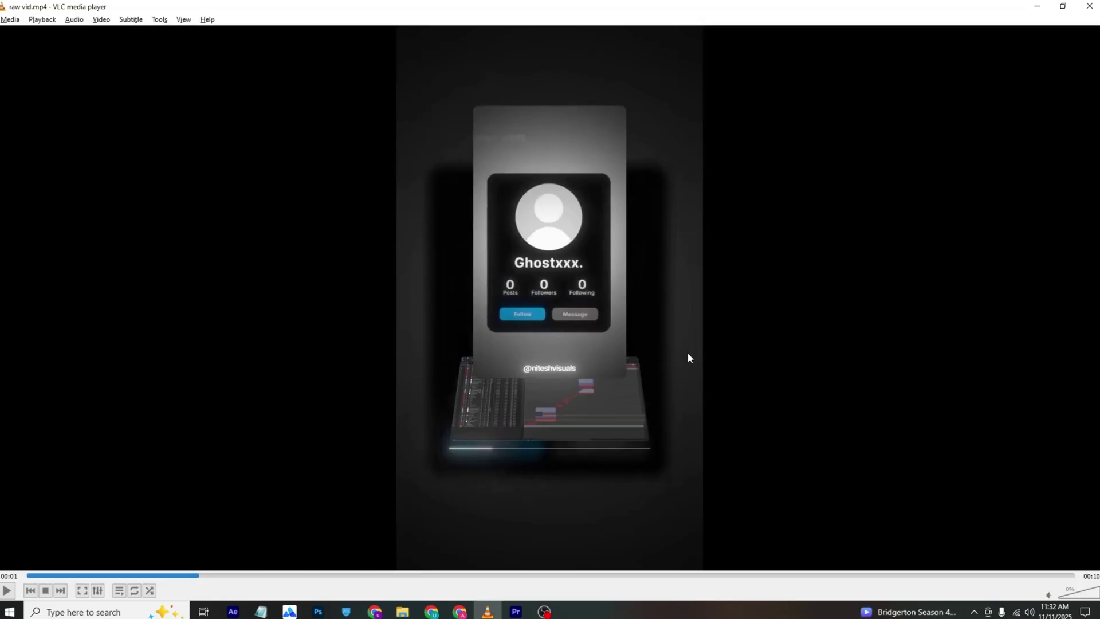
pyautogui.hotkey('alt', 'Tab')
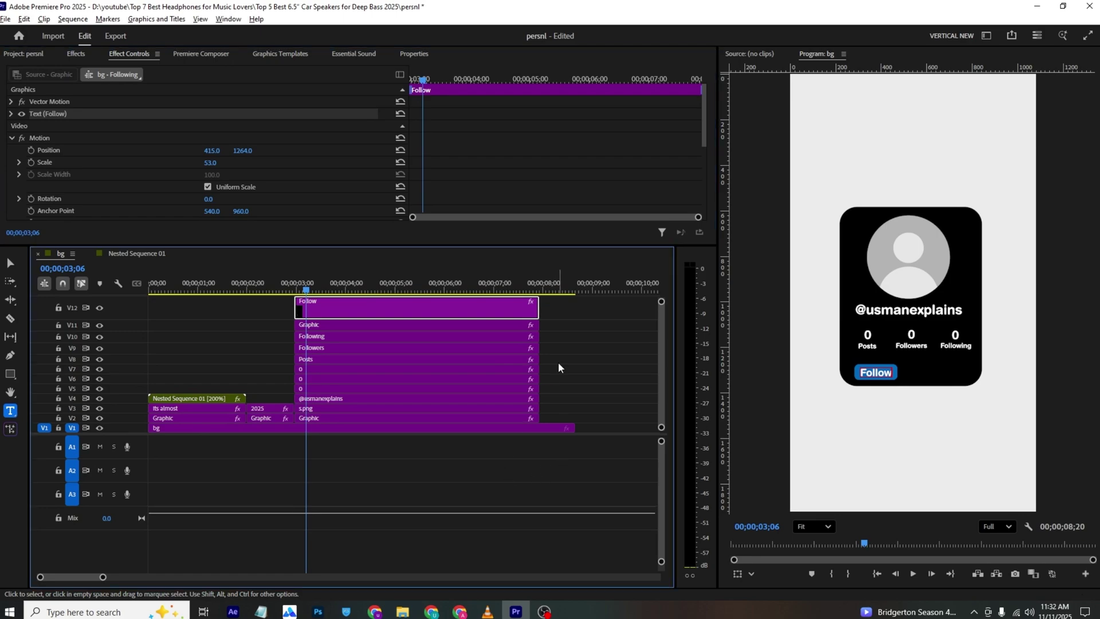
pyautogui.click(617, 398)
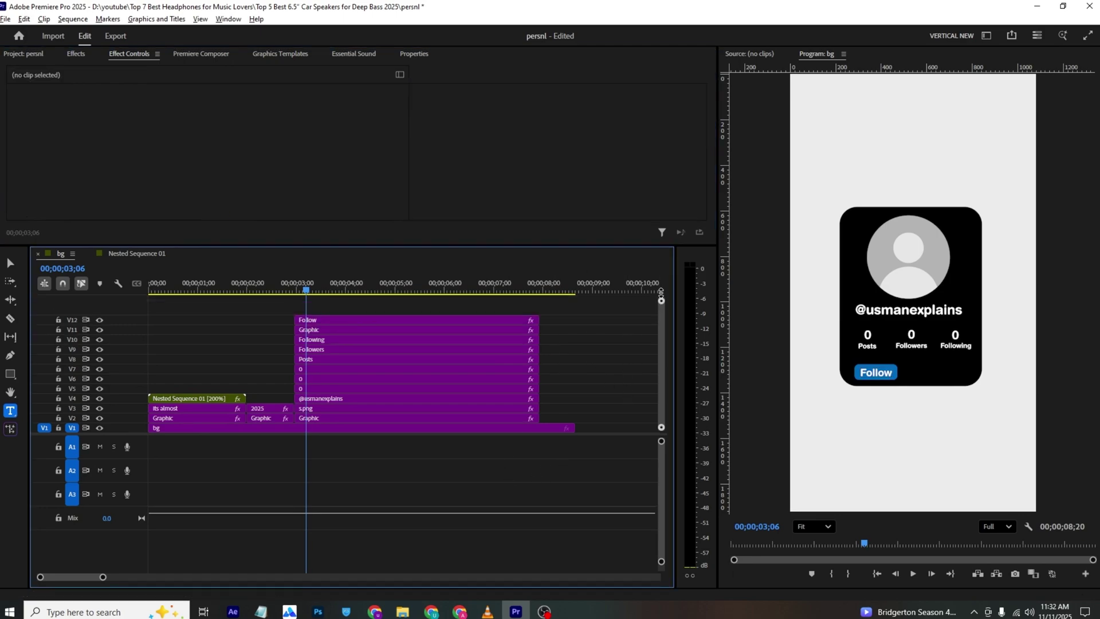
# Step: Duplicate the blue button graphic onto V13, move the copy to position 836, 960 and fill it with grey 575757
pyautogui.moveTo(327, 331); pyautogui.dragTo(327, 304)
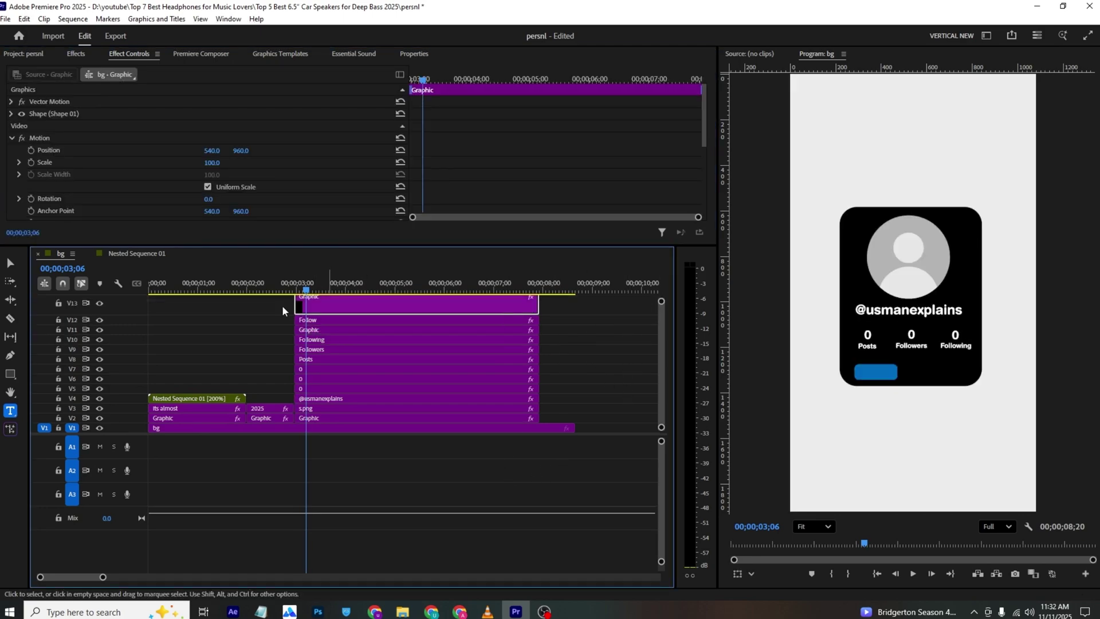
pyautogui.moveTo(212, 150); pyautogui.dragTo(241, 150)
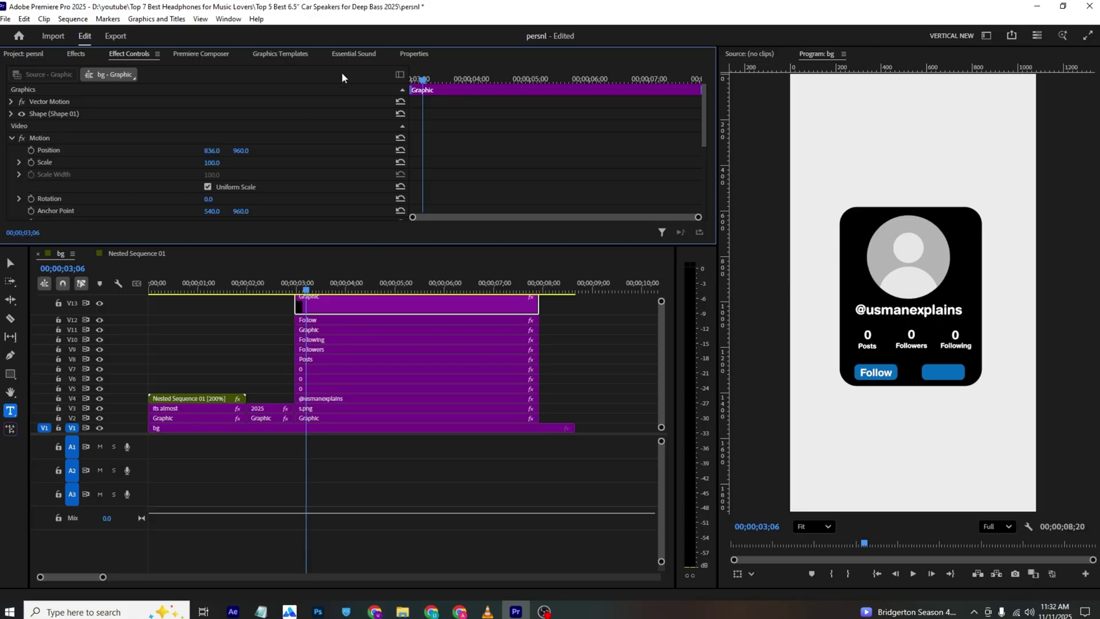
pyautogui.click(413, 55)
pyautogui.click(101, 94)
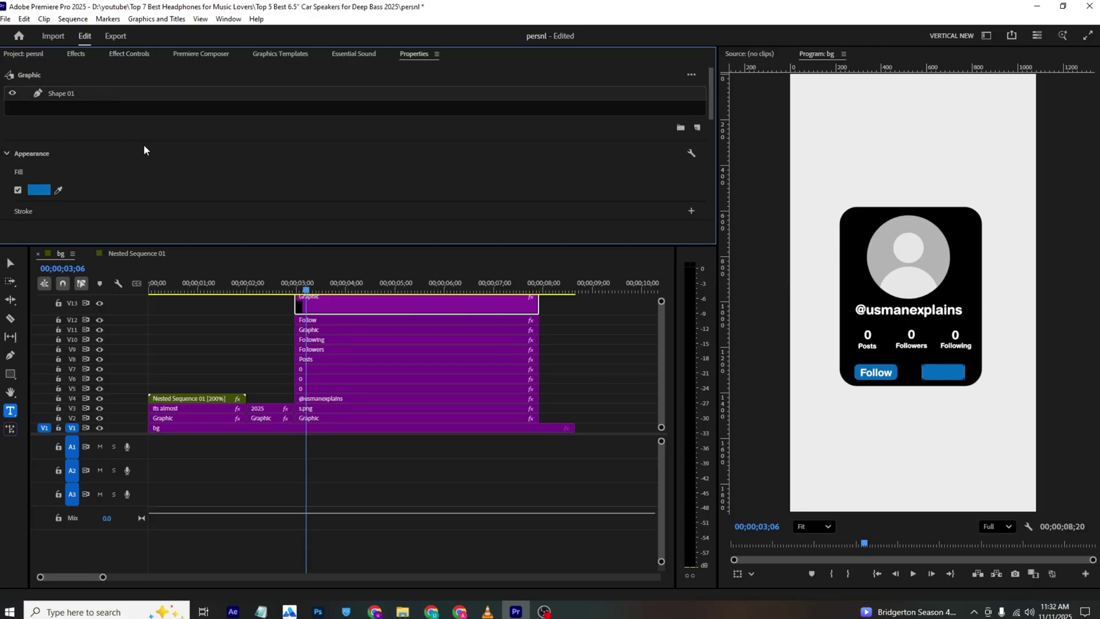
pyautogui.click(42, 180)
pyautogui.moveTo(425, 285)
pyautogui.mouseDown()
pyautogui.moveTo(378, 253)
pyautogui.moveTo(385, 272)
pyautogui.mouseUp()
pyautogui.click(632, 400)
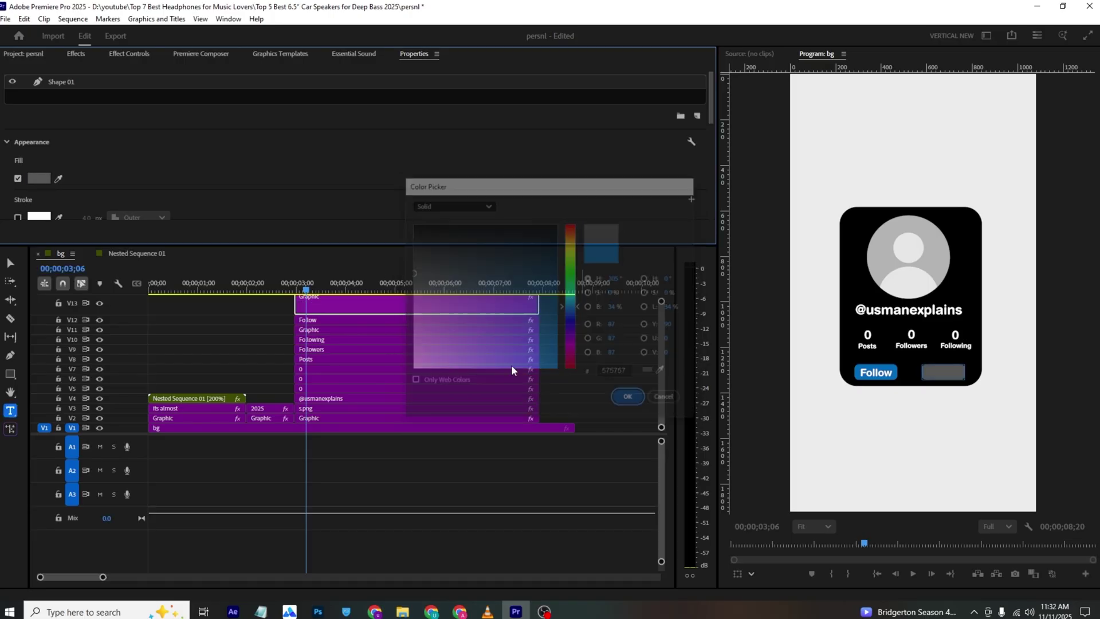
# Step: Duplicate the Follow text clip onto V14 and move the copy onto the grey button at position 700, 1264
pyautogui.click(333, 320)
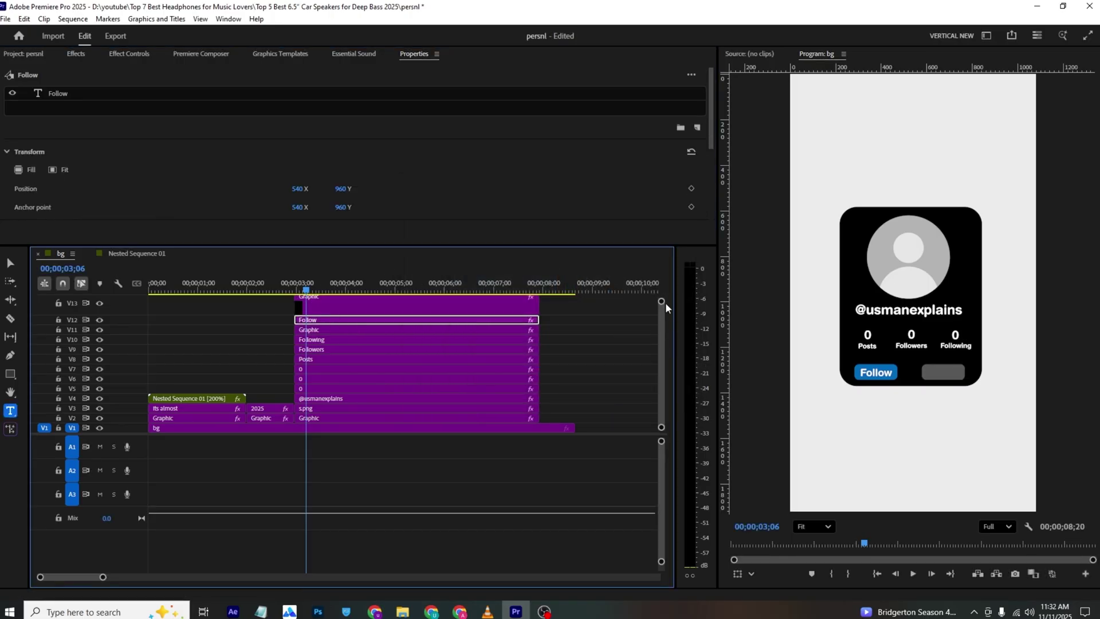
pyautogui.moveTo(661, 299); pyautogui.dragTo(661, 302)
pyautogui.moveTo(368, 325); pyautogui.dragTo(369, 295)
pyautogui.click(127, 53)
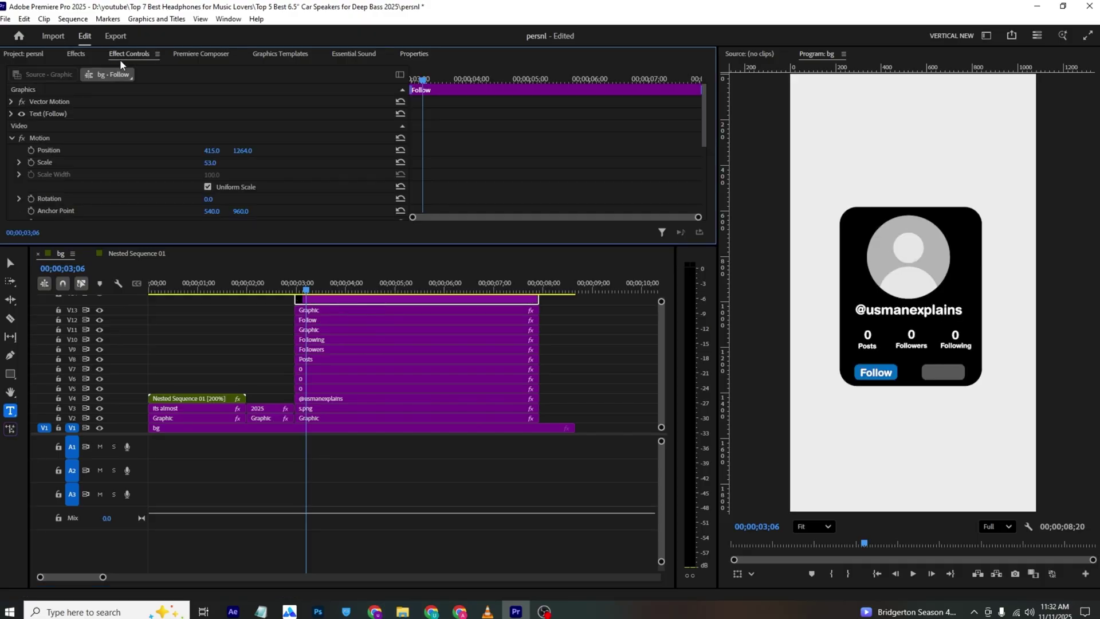
pyautogui.moveTo(205, 149); pyautogui.dragTo(275, 150)
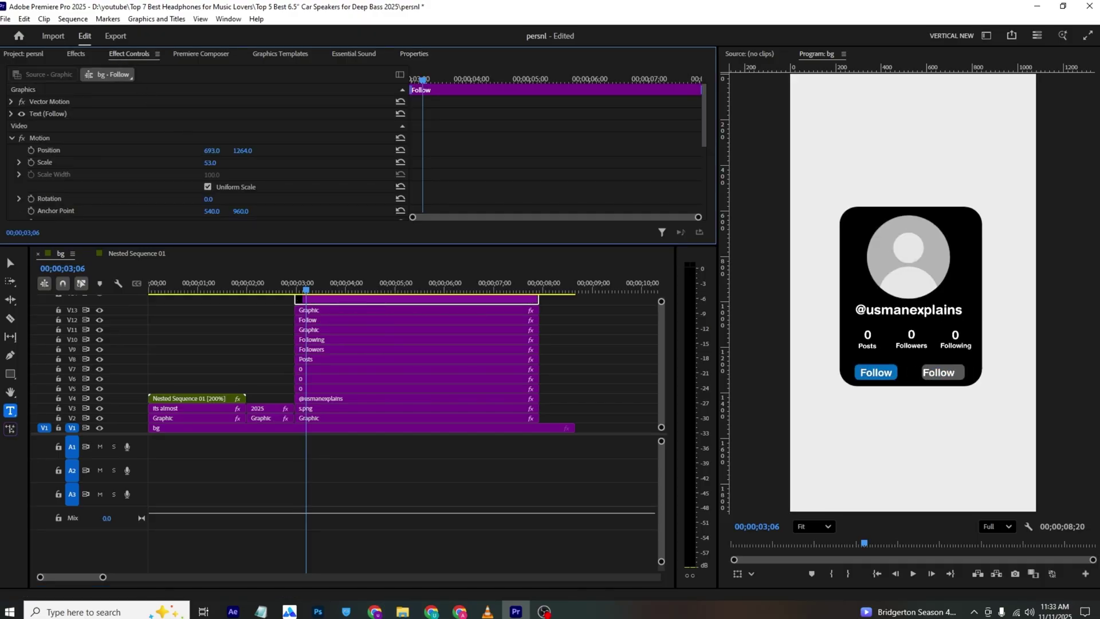
# Step: Check the reference's second button label, then change the copied text to Message and fit it at scale 47, position 686, 1264
pyautogui.hotkey('alt', 'Tab')
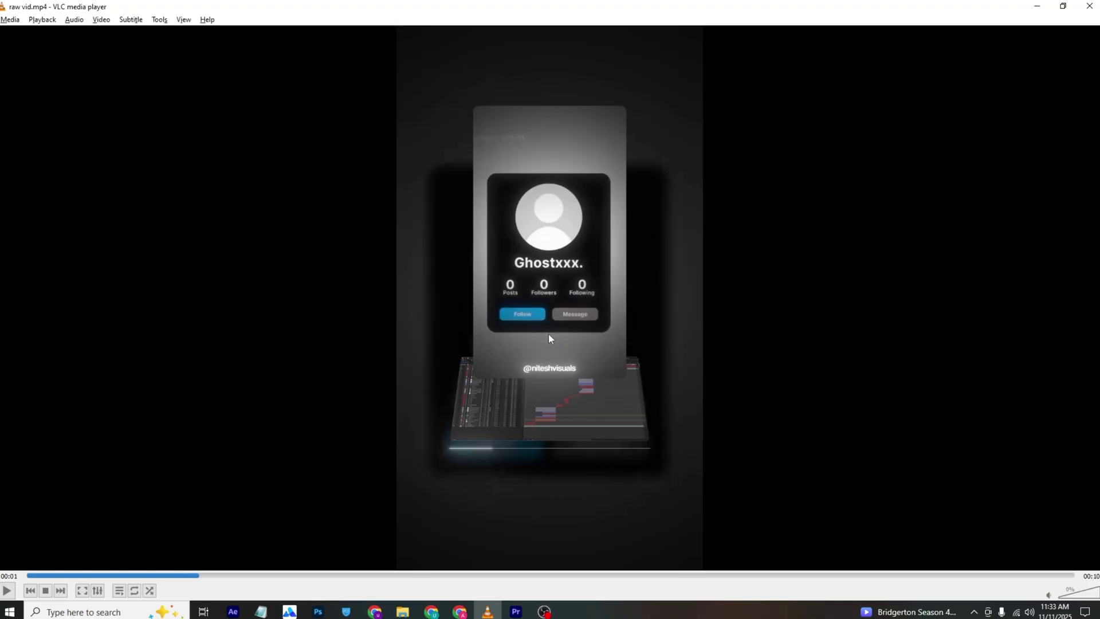
pyautogui.hotkey('alt', 'Tab')
pyautogui.doubleClick(945, 372)
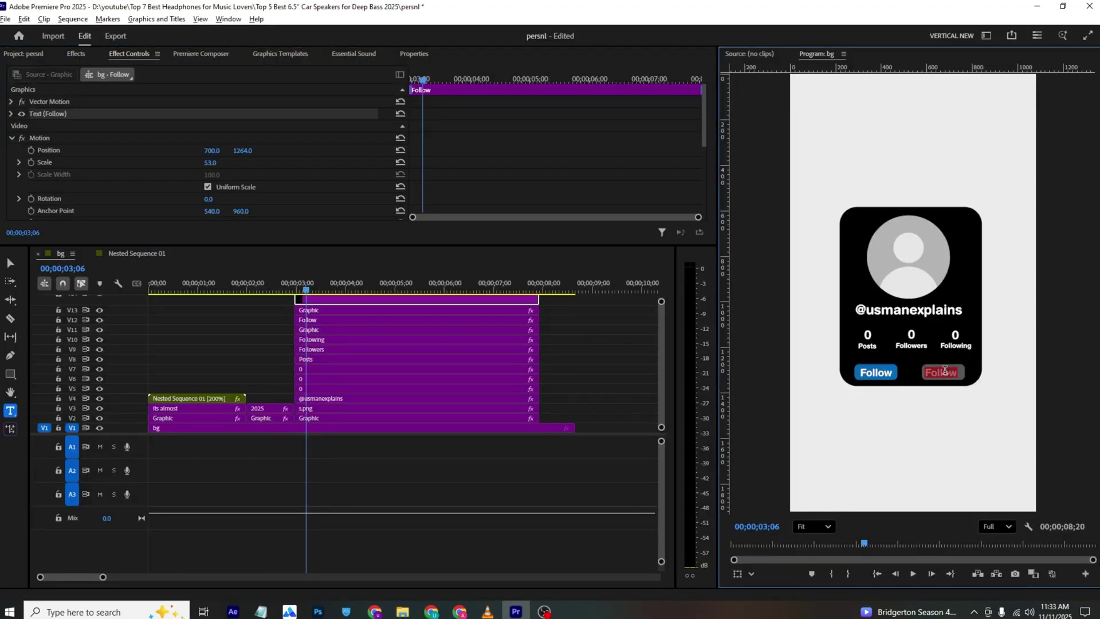
pyautogui.write('Message')
pyautogui.moveTo(204, 165); pyautogui.dragTo(204, 151)
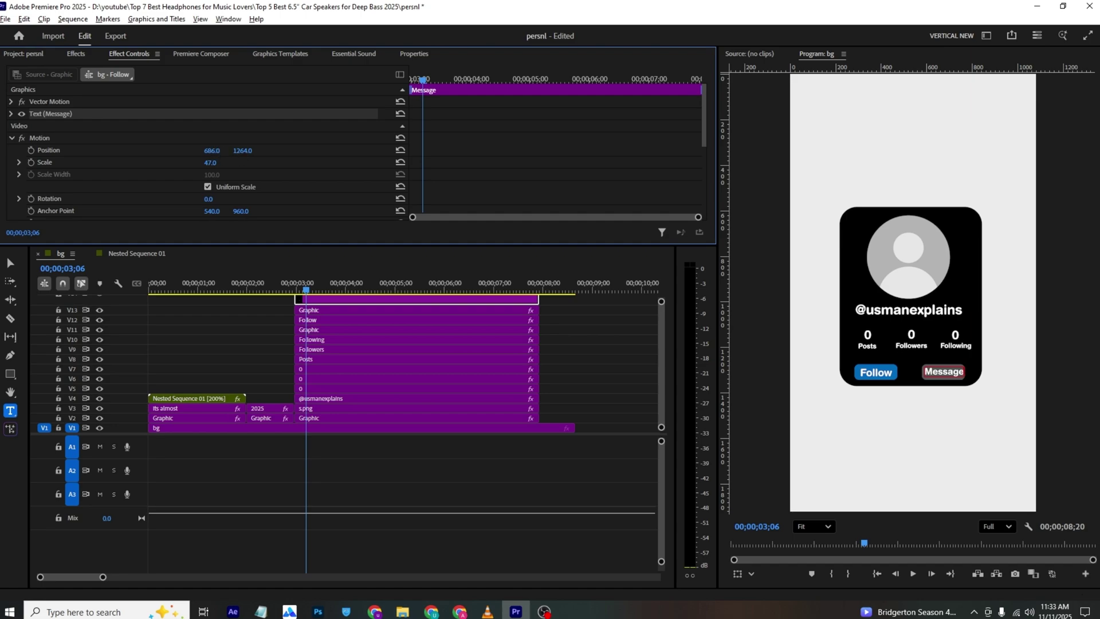
pyautogui.click(586, 372)
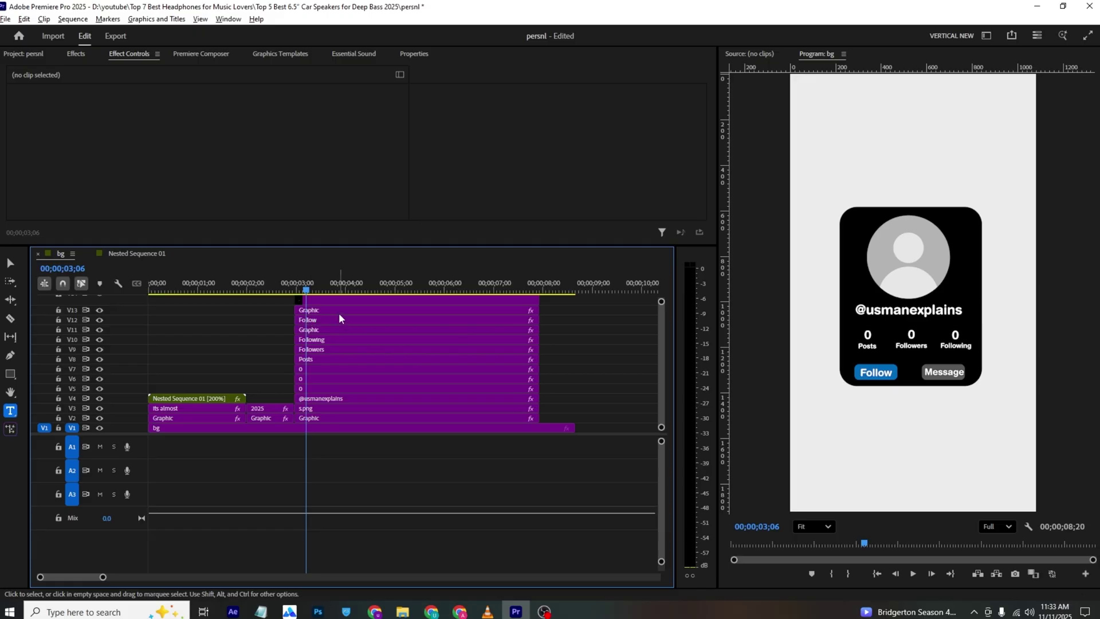
# Step: Nest all the profile card clips from V2 to V14 into a single sequence
pyautogui.moveTo(565, 303); pyautogui.dragTo(450, 419)
pyautogui.rightClick(450, 419)
pyautogui.click(479, 330)
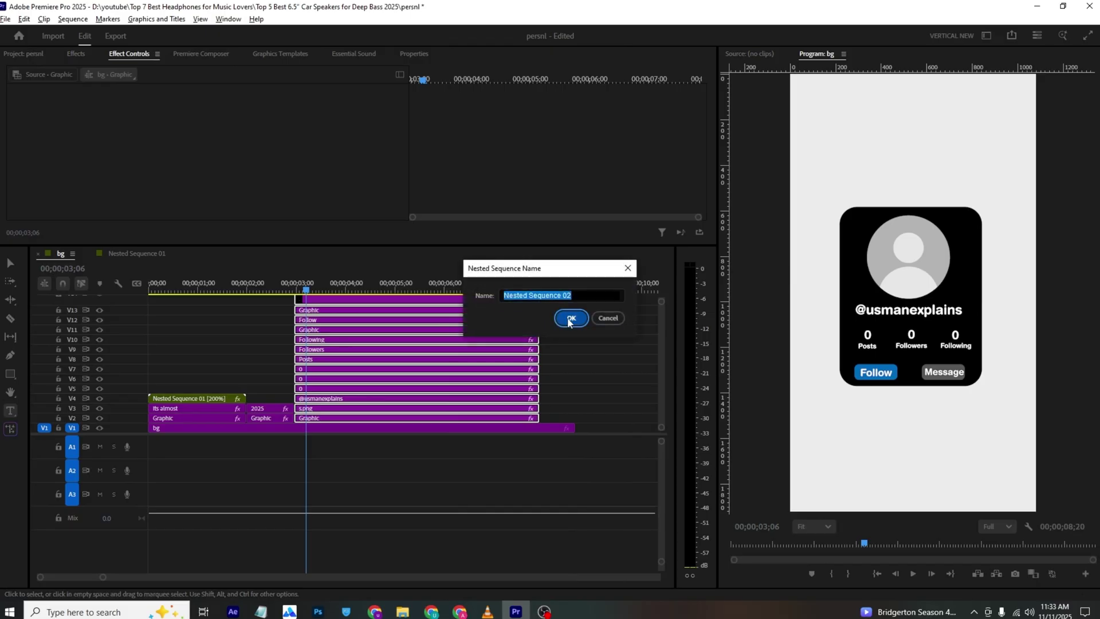
pyautogui.click(570, 319)
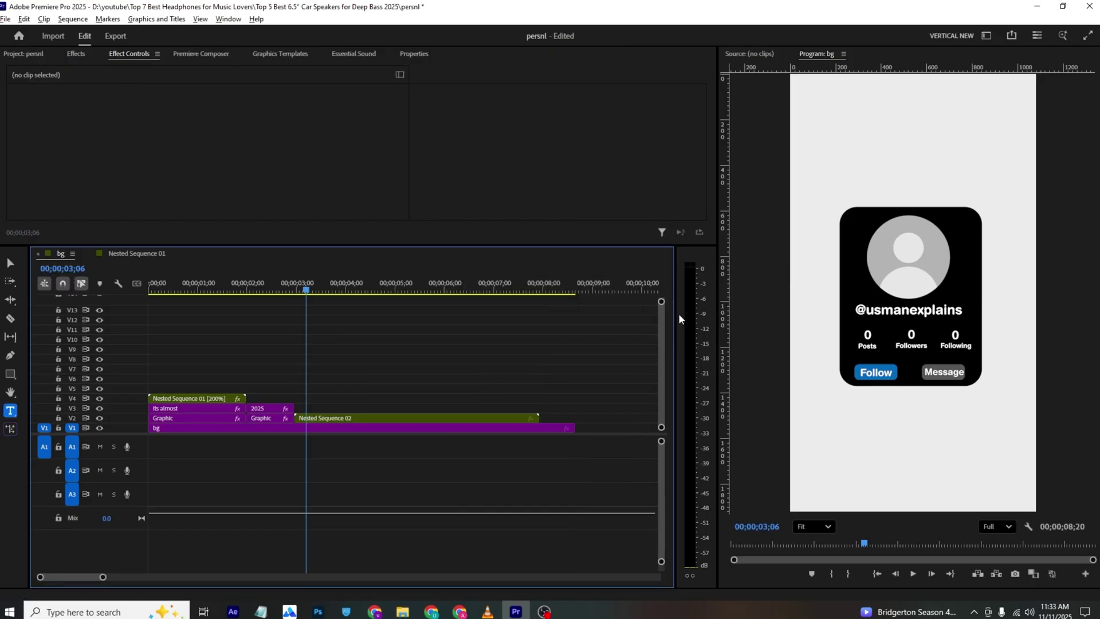
# Step: Set the nested card's scale to 101 and play the reference clip in VLC to study how the card animates
pyautogui.click(331, 419)
pyautogui.moveTo(210, 126)
pyautogui.mouseDown()
pyautogui.moveTo(229, 126)
pyautogui.moveTo(220, 127)
pyautogui.mouseUp()
pyautogui.hotkey('alt', 'Tab')
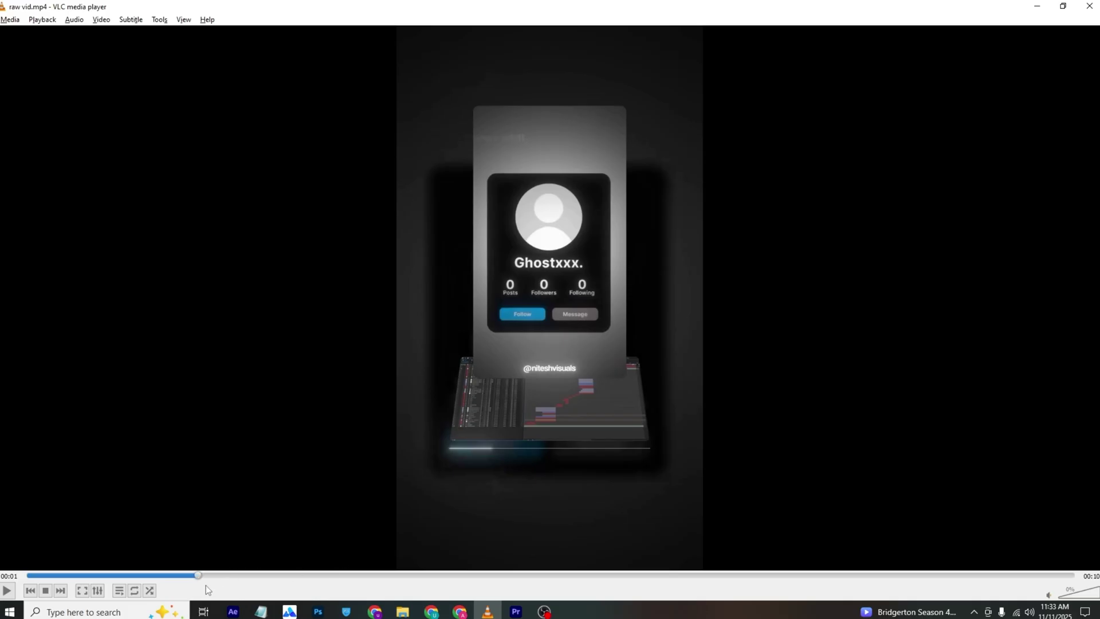
pyautogui.click(174, 575)
pyautogui.press('space')
pyautogui.press('space')
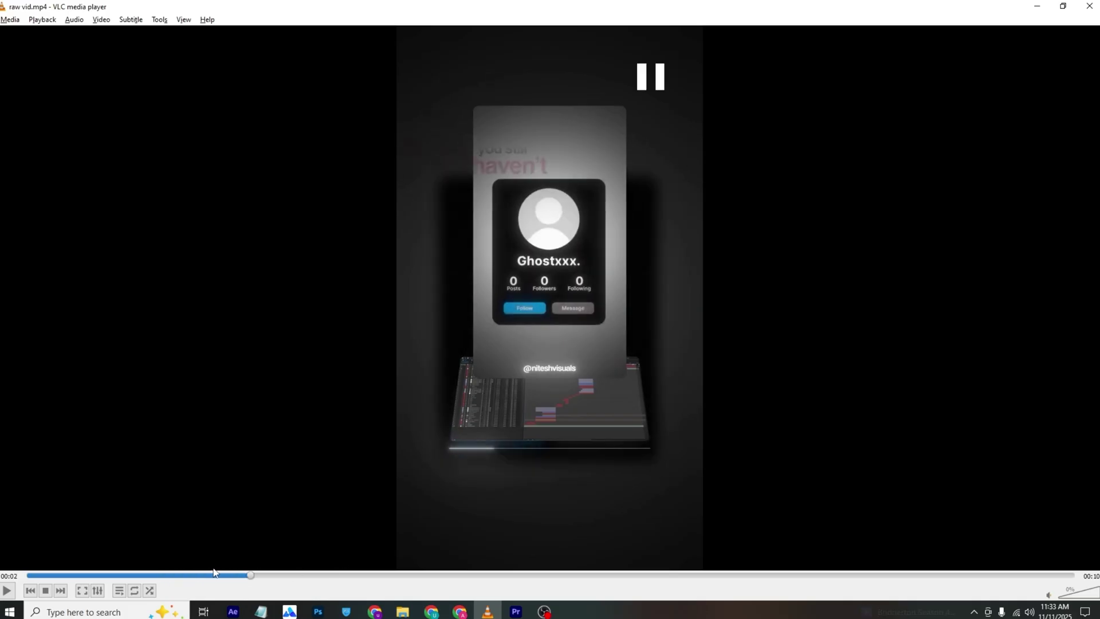
pyautogui.hotkey('alt', 'Tab')
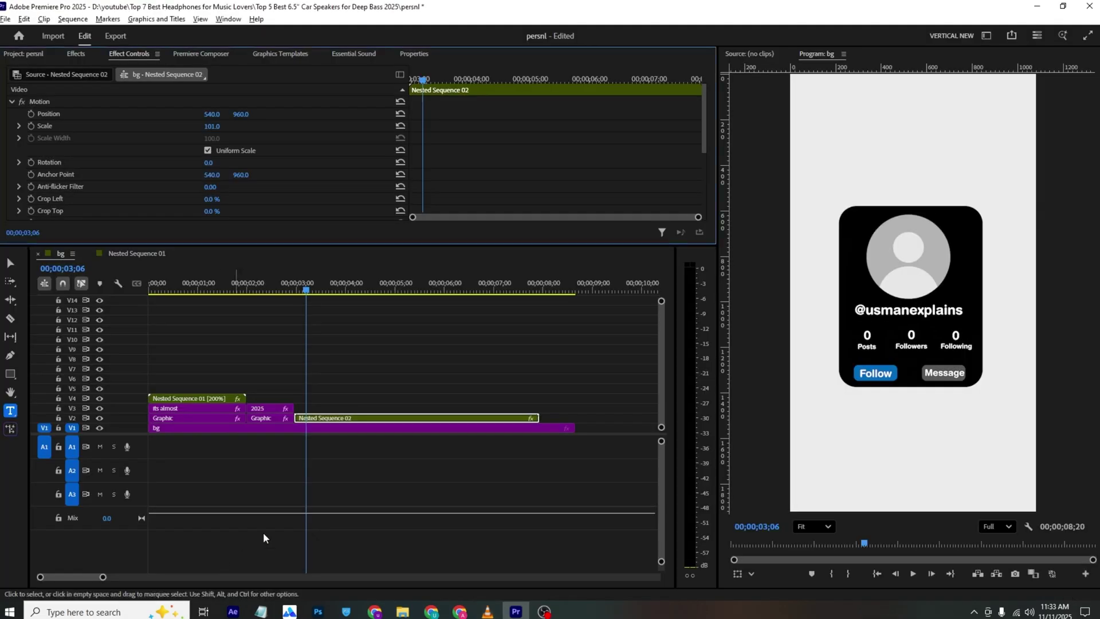
# Step: Keyframe the nested card's scale from just over 200 at its first frame down to 101 near 3;28, and save the project
pyautogui.click(30, 126)
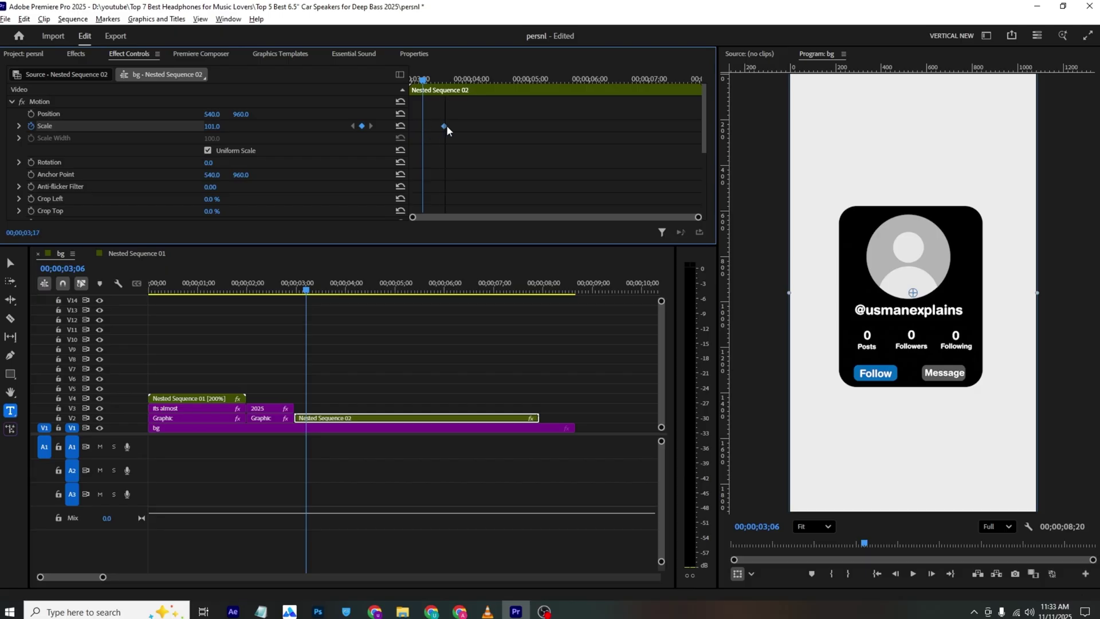
pyautogui.press('Up')
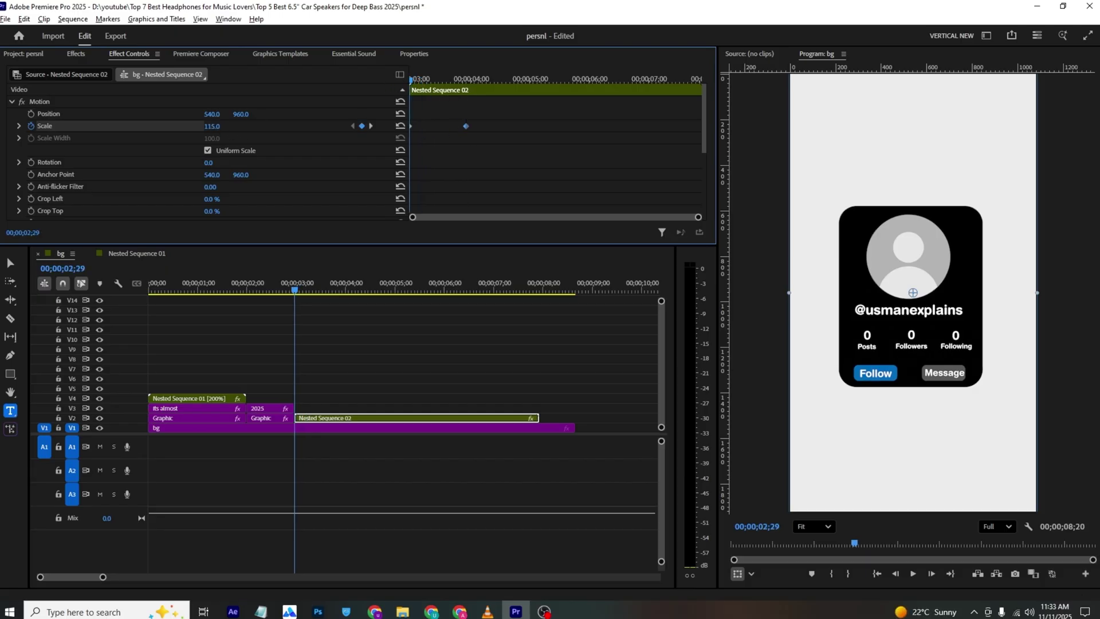
pyautogui.moveTo(213, 126); pyautogui.dragTo(217, 126)
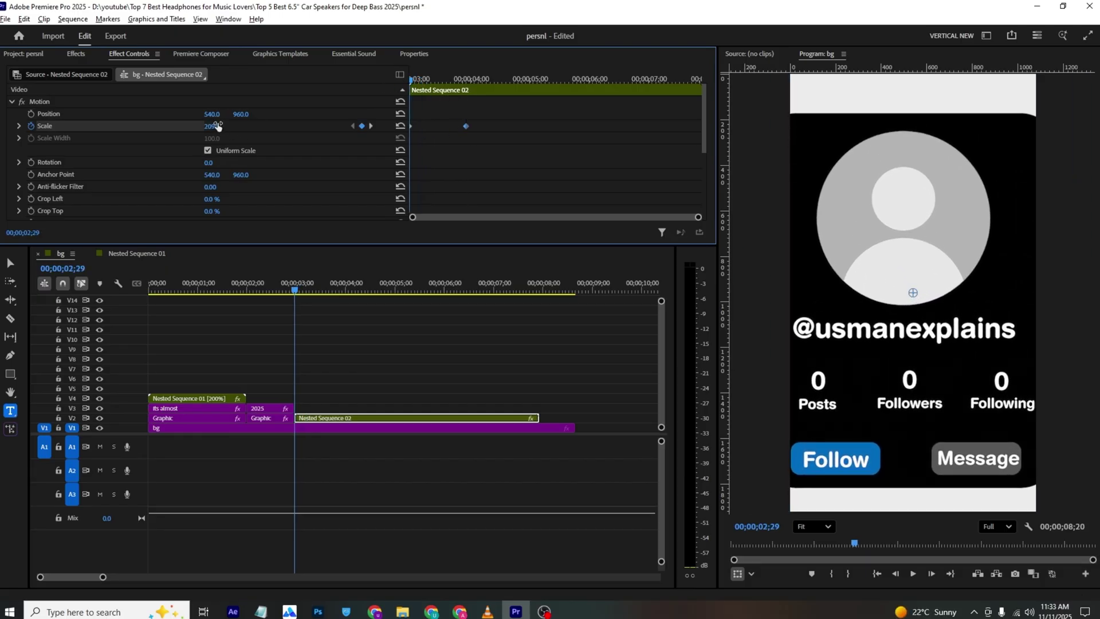
pyautogui.hotkey('ctrl', 's')
pyautogui.press('space')
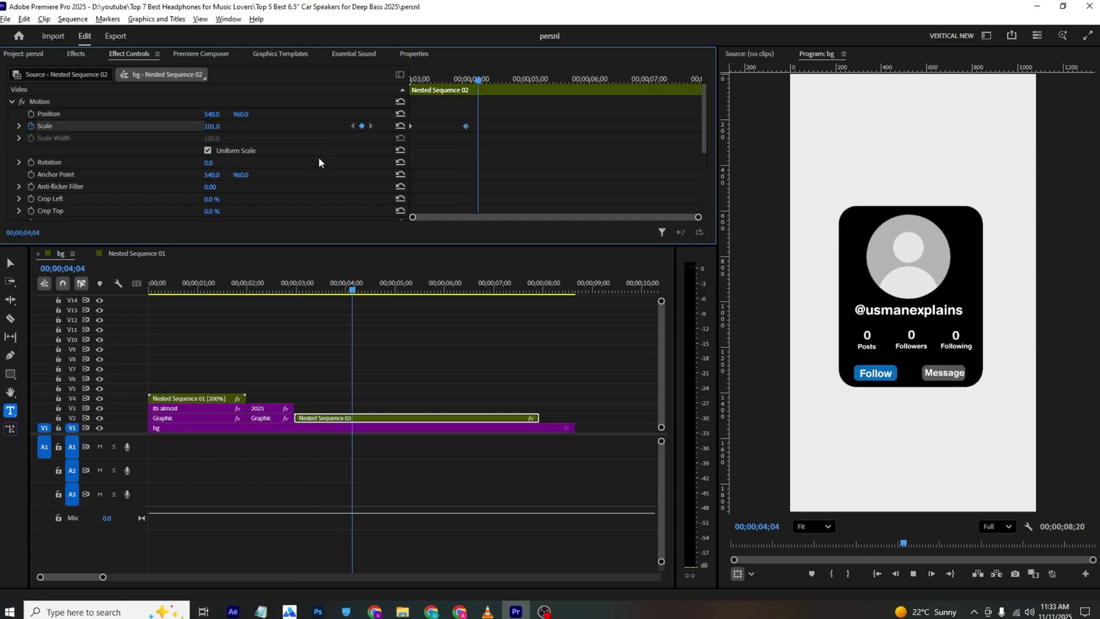
pyautogui.press('space')
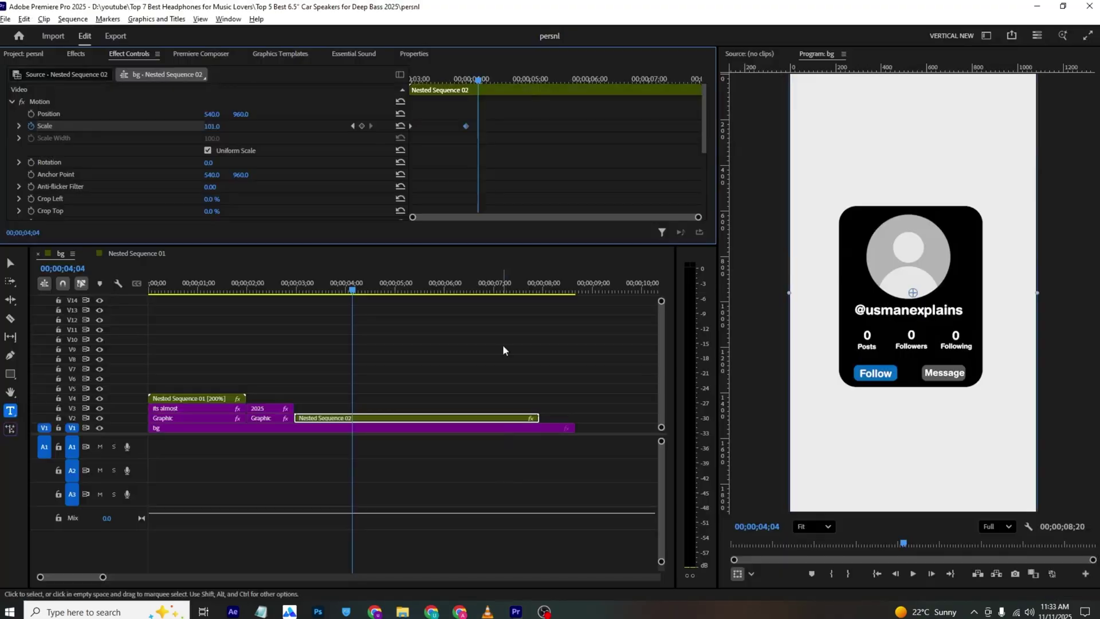
# Step: Apply Ease In to the nested card's scale keyframes and scrub back towards the clip's start
pyautogui.rightClick(465, 126)
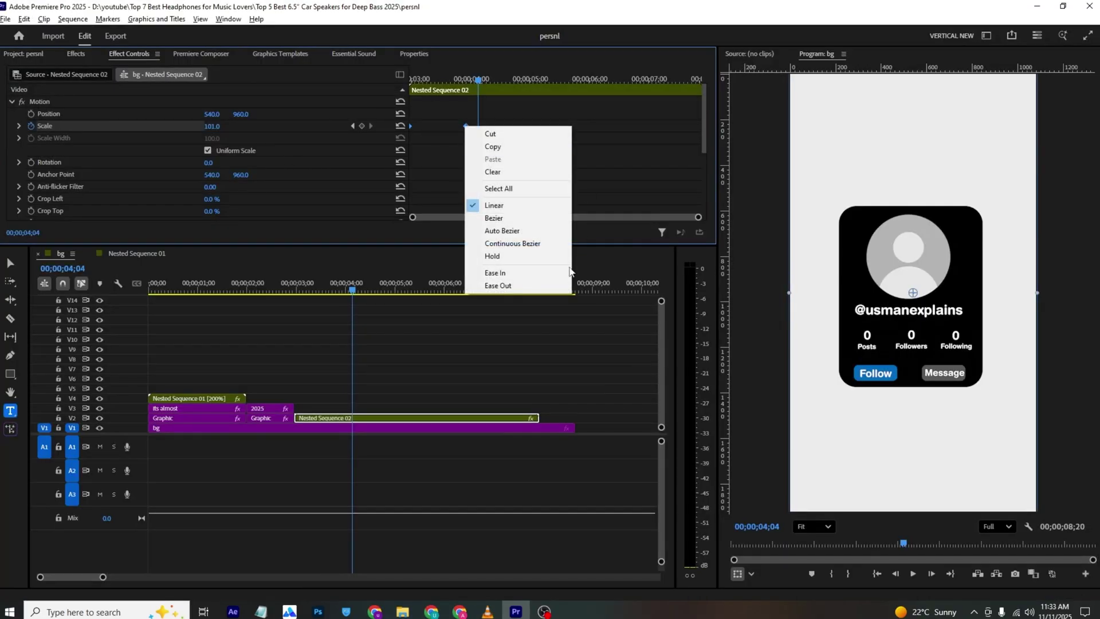
pyautogui.click(563, 274)
pyautogui.moveTo(478, 79); pyautogui.dragTo(397, 78)
pyautogui.press('space')
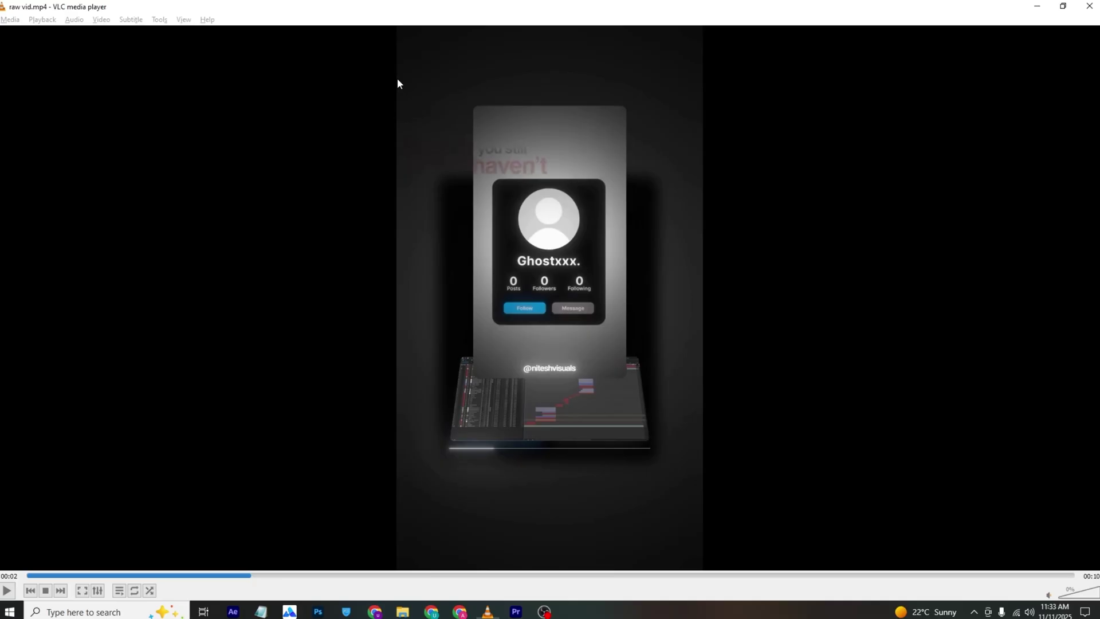
# Step: Watch the reference clip up to the "haven't started" text and browse Premiere Composer's Text Presets for a matching animation
pyautogui.click(397, 83)
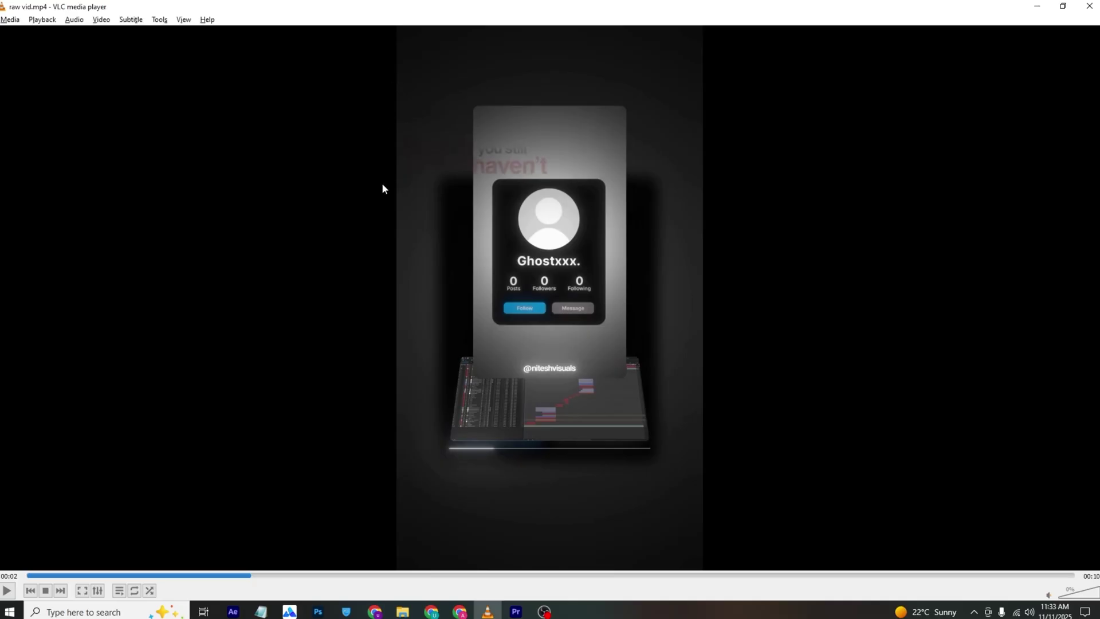
pyautogui.press('space')
pyautogui.press('space')
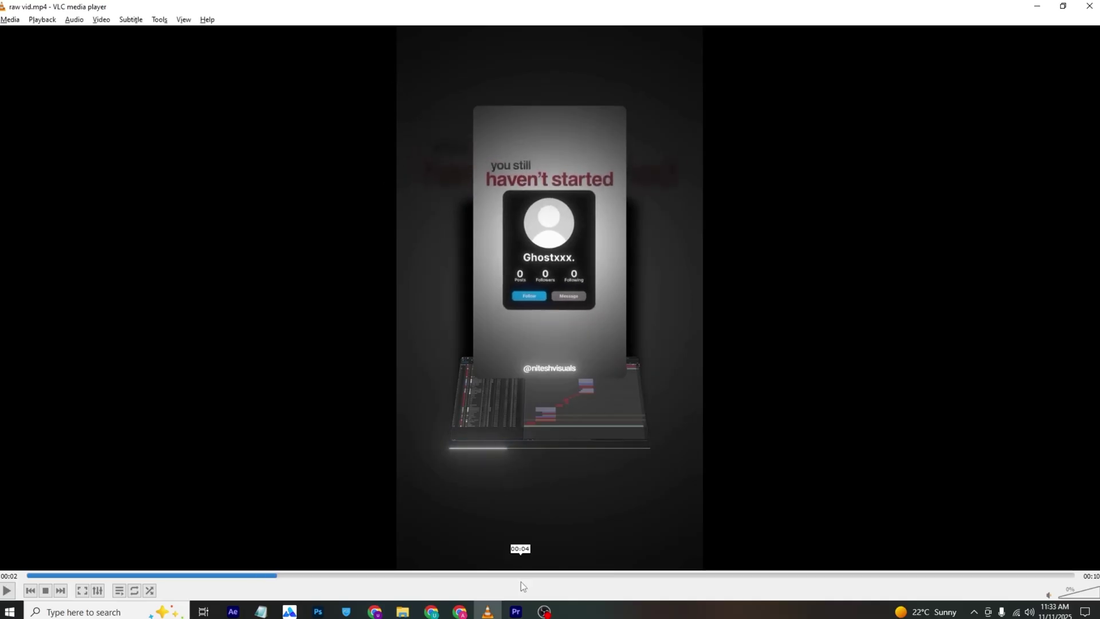
pyautogui.click(516, 612)
pyautogui.click(207, 54)
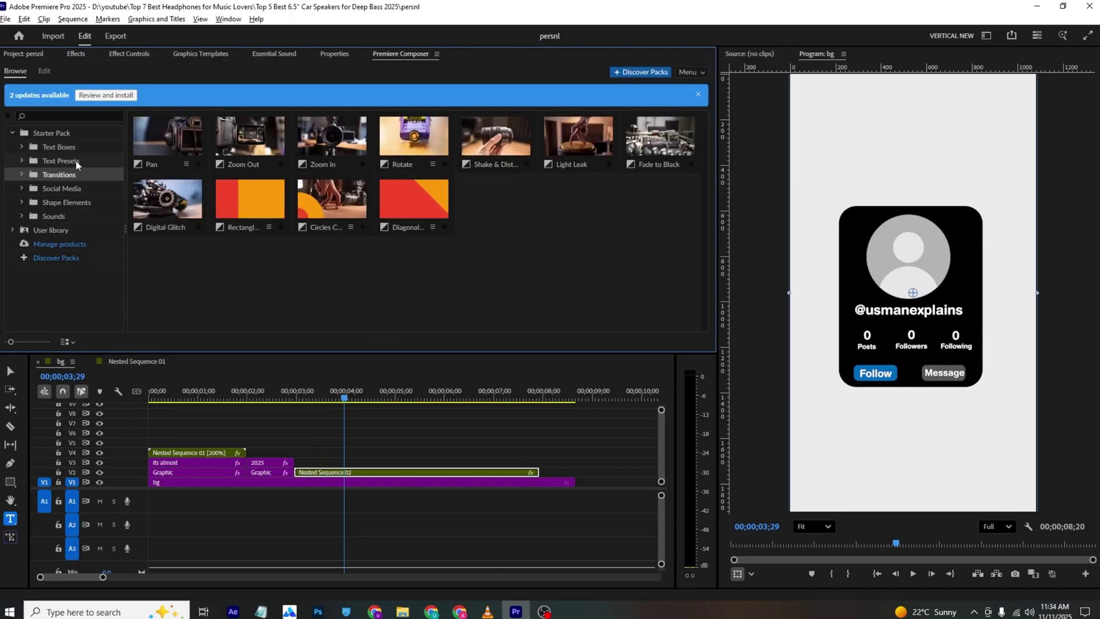
pyautogui.click(63, 160)
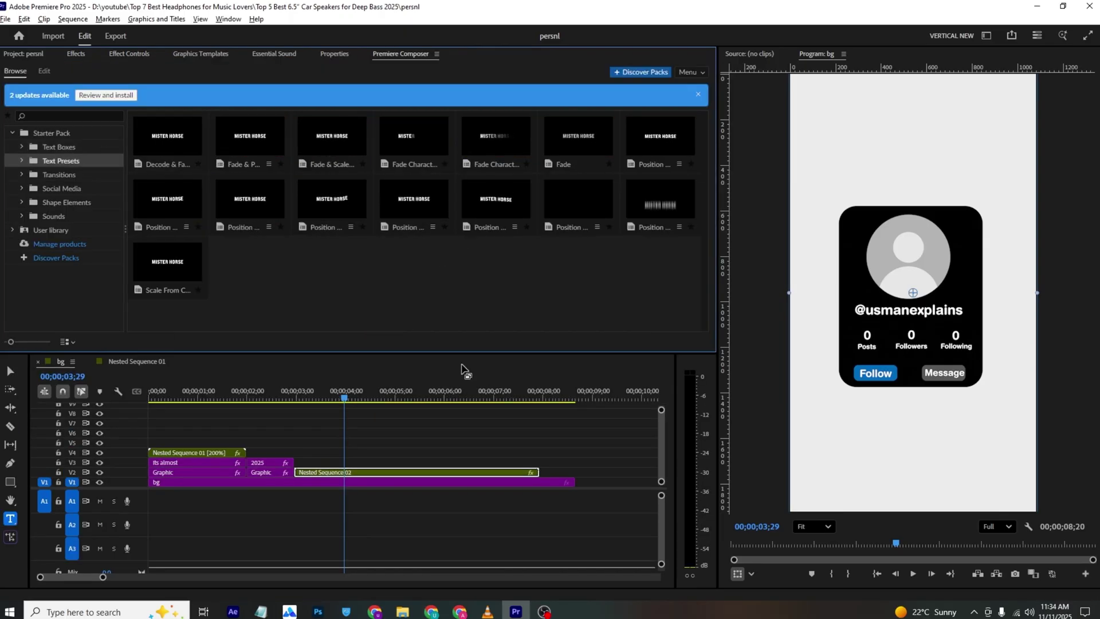
# Step: Play the reference clip further in VLC to examine how the card moves while the "Personal" text comes in
pyautogui.click(487, 612)
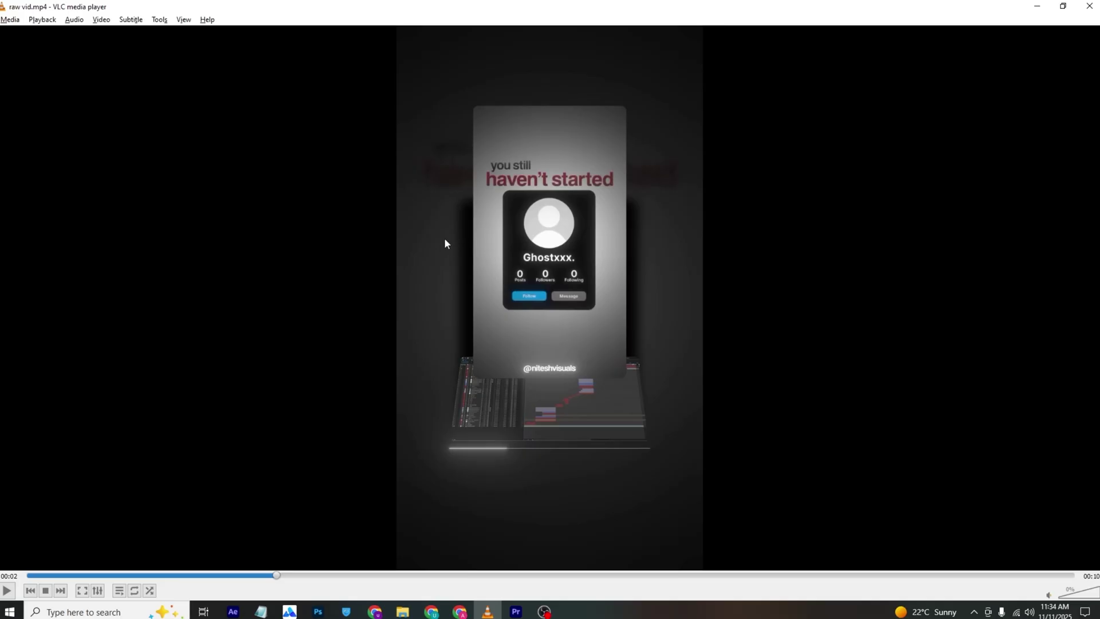
pyautogui.press('space')
pyautogui.press('space')
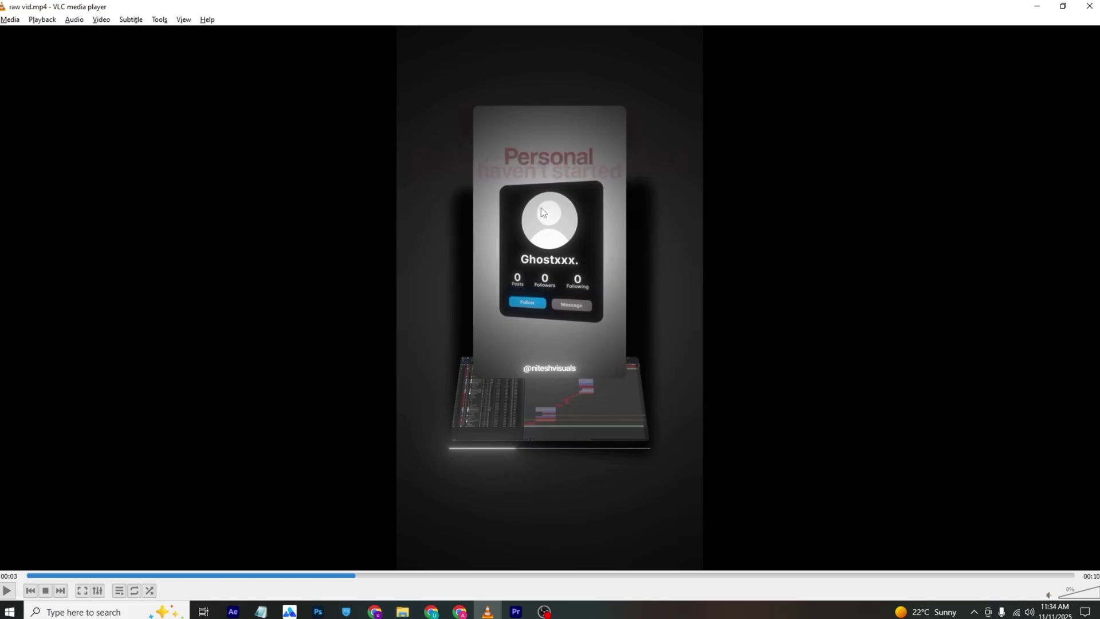
pyautogui.press('space')
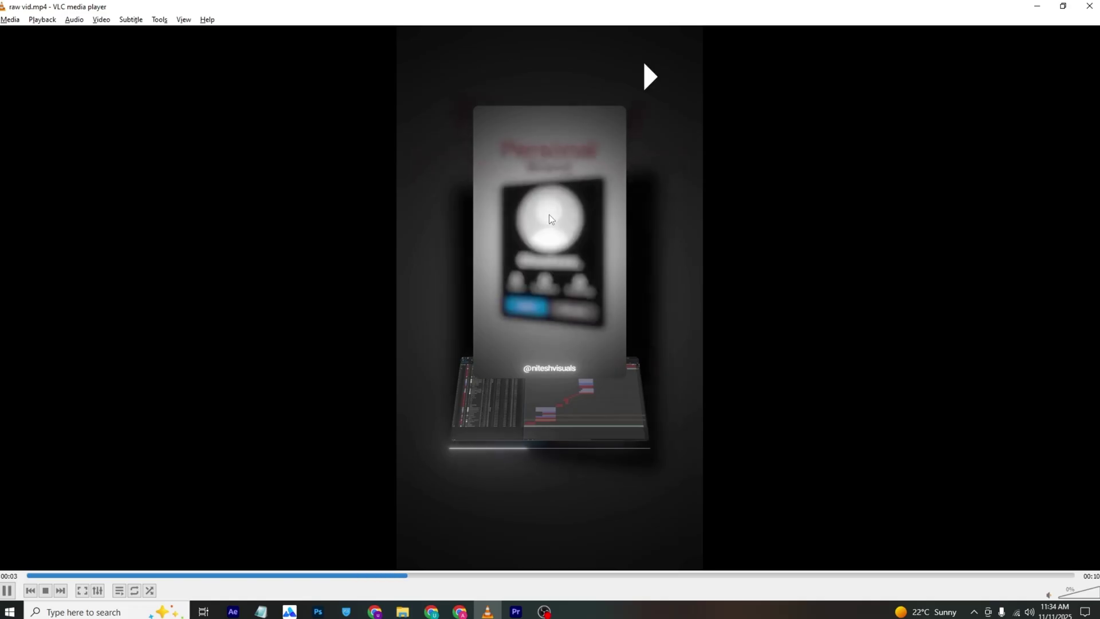
pyautogui.press('space')
pyautogui.hotkey('alt', 'Tab')
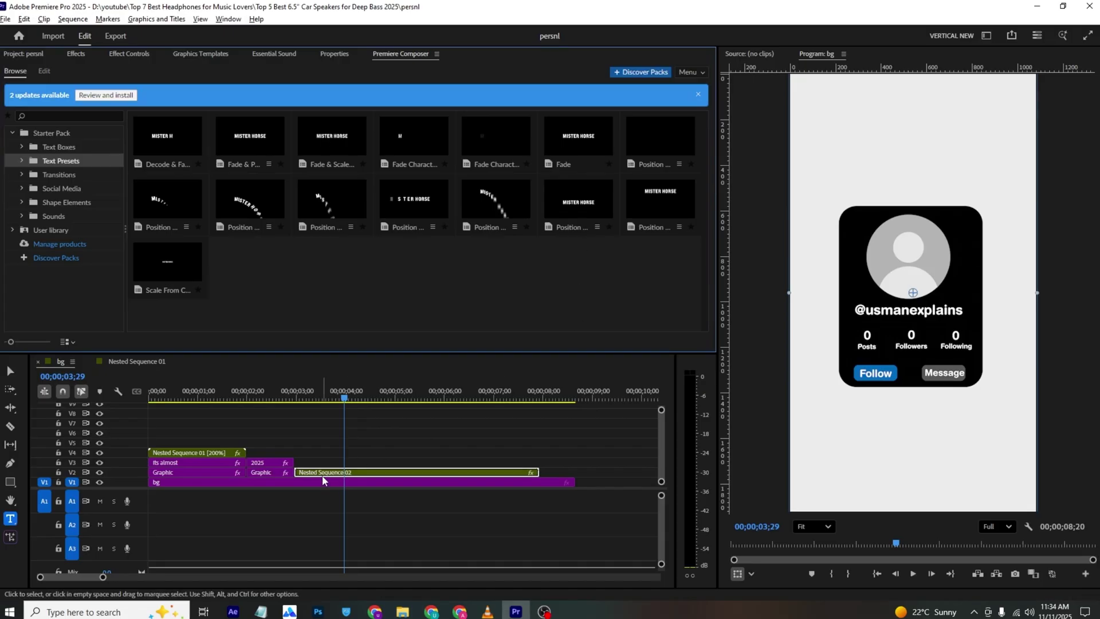
# Step: Split the nested card clip on V2 at 00;00;04;27
pyautogui.moveTo(331, 397); pyautogui.dragTo(391, 405)
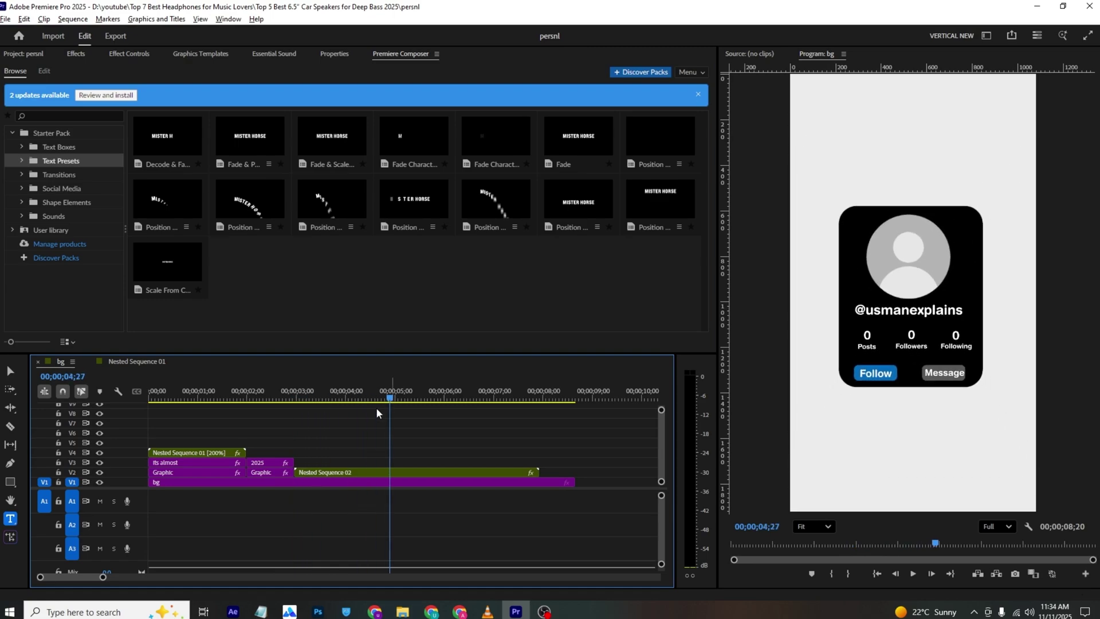
pyautogui.press('c')
pyautogui.click(390, 473)
pyautogui.press('v')
# Step: Find the Basic 3D effect and apply it to the second part of the split card clip
pyautogui.click(436, 472)
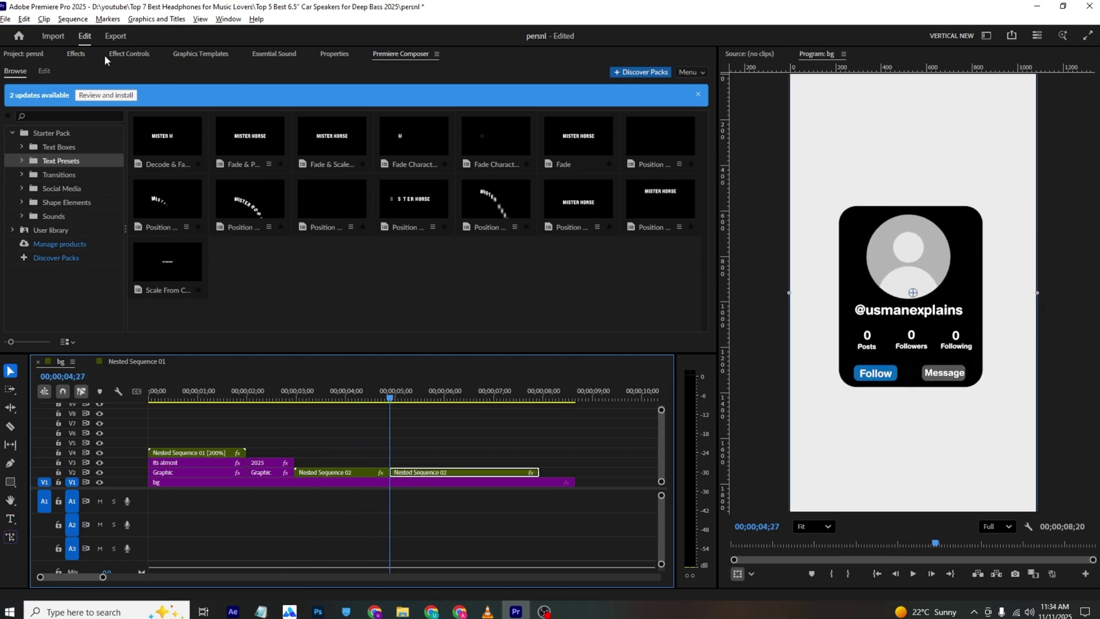
pyautogui.click(76, 54)
pyautogui.click(58, 73)
pyautogui.write('b')
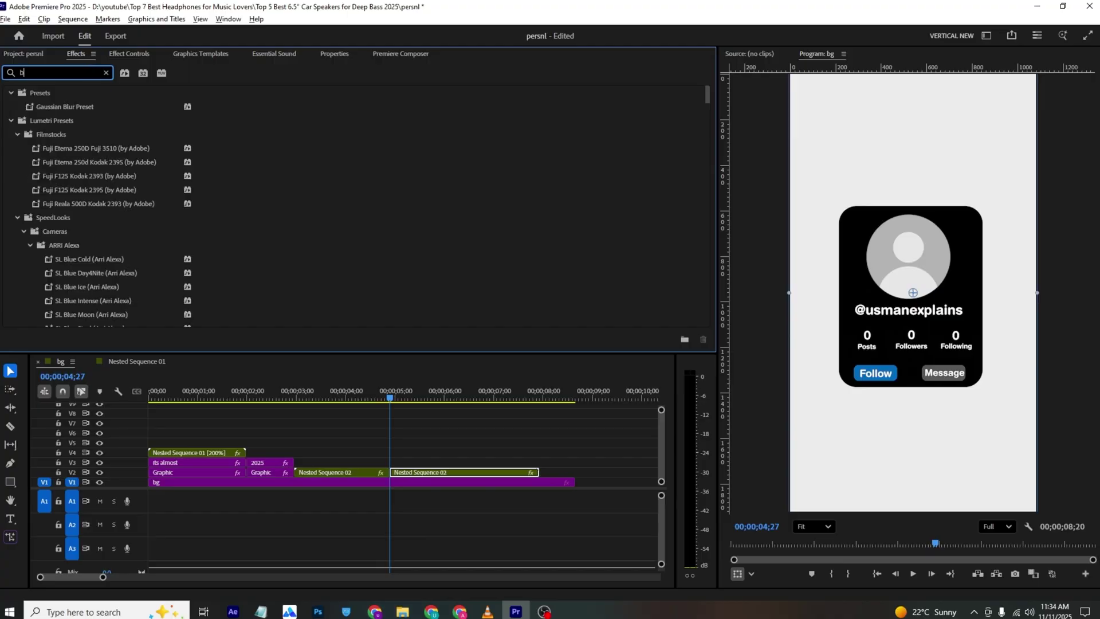
pyautogui.write('asic')
pyautogui.doubleClick(58, 176)
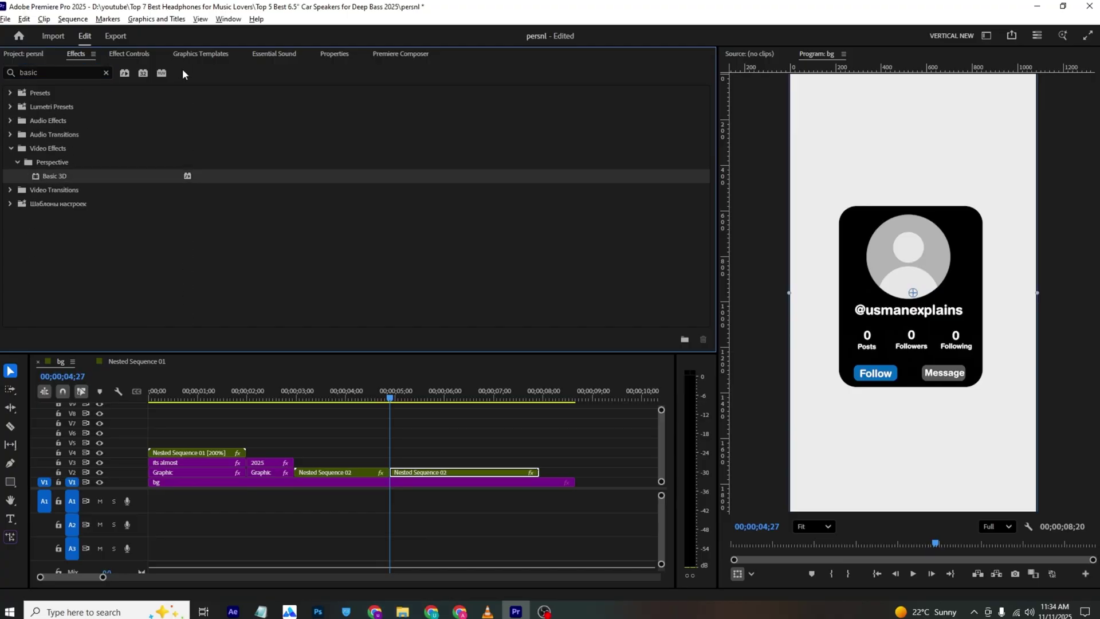
# Step: Set the card's Basic 3D Swivel to 29° and Tilt to -15° and start keyframing both at 00;00;05;05
pyautogui.click(129, 53)
pyautogui.scroll(-5, 126, 167)
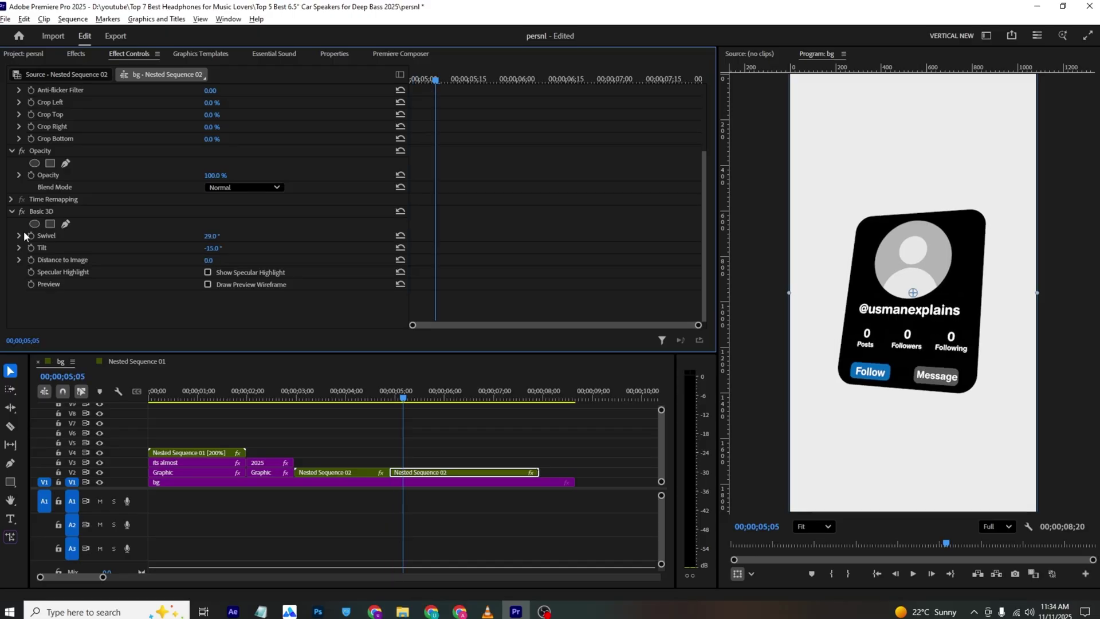
pyautogui.click(31, 236)
pyautogui.click(31, 247)
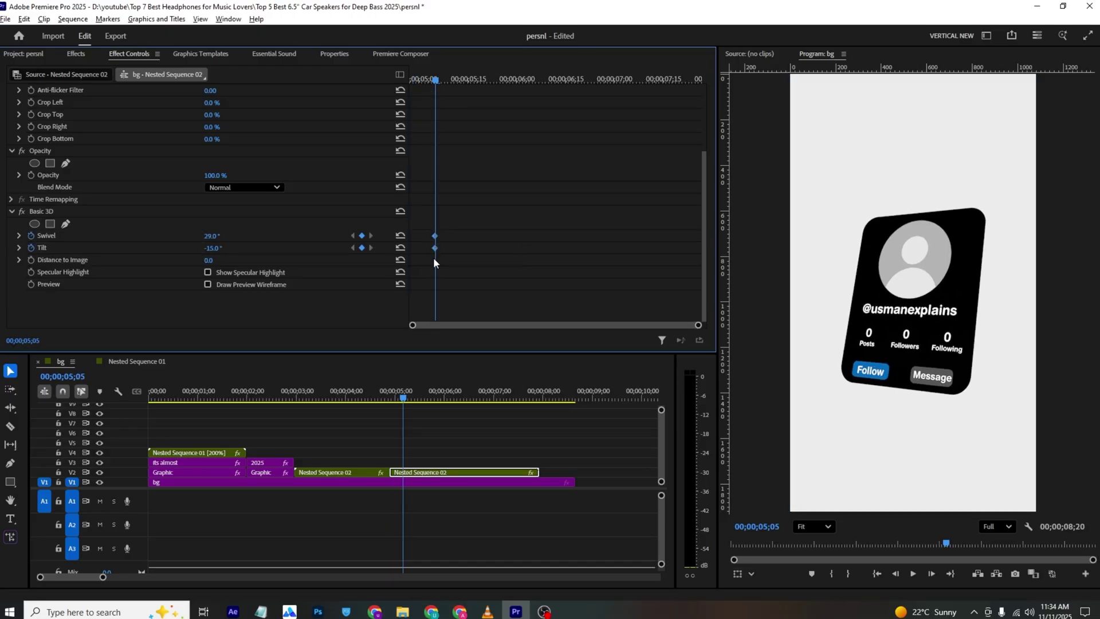
# Step: Add Swivel and Tilt keyframes of 0° at the start of the second card clip, 00;00;04;27
pyautogui.moveTo(431, 91); pyautogui.dragTo(350, 89)
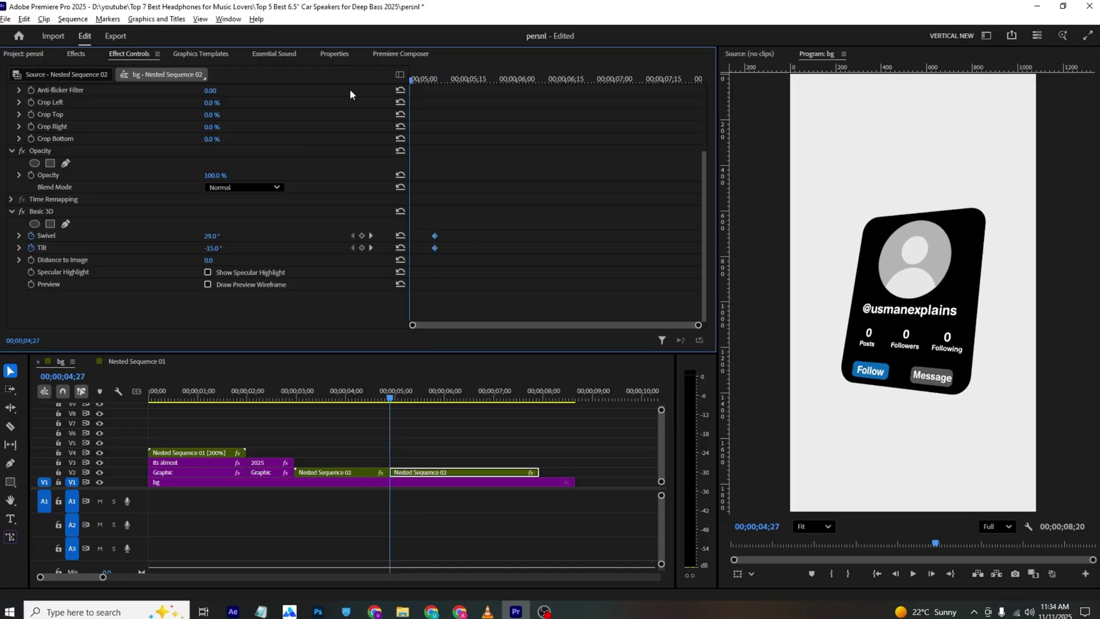
pyautogui.rightClick(169, 235)
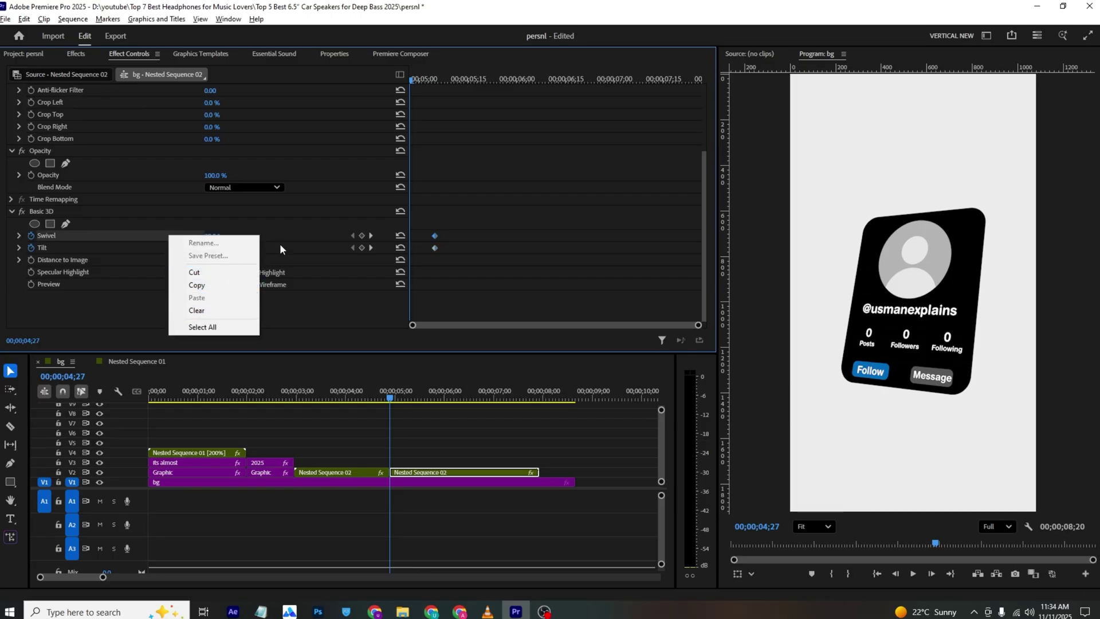
pyautogui.click(307, 218)
pyautogui.click(216, 236)
pyautogui.write('0')
pyautogui.press('Return')
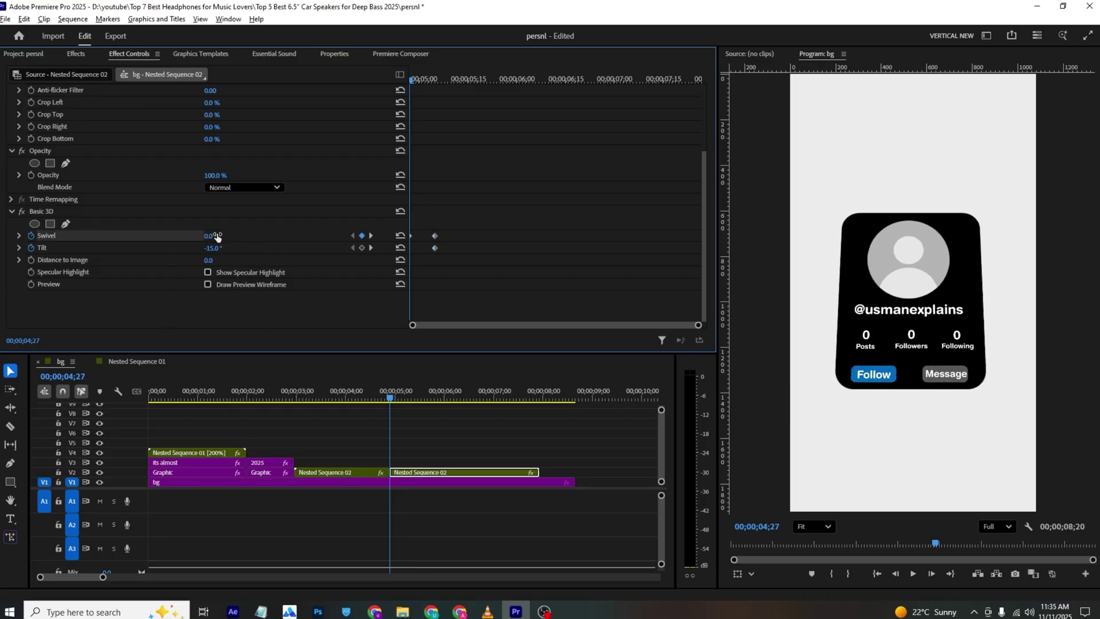
pyautogui.click(218, 246)
pyautogui.write('0')
pyautogui.press('Return')
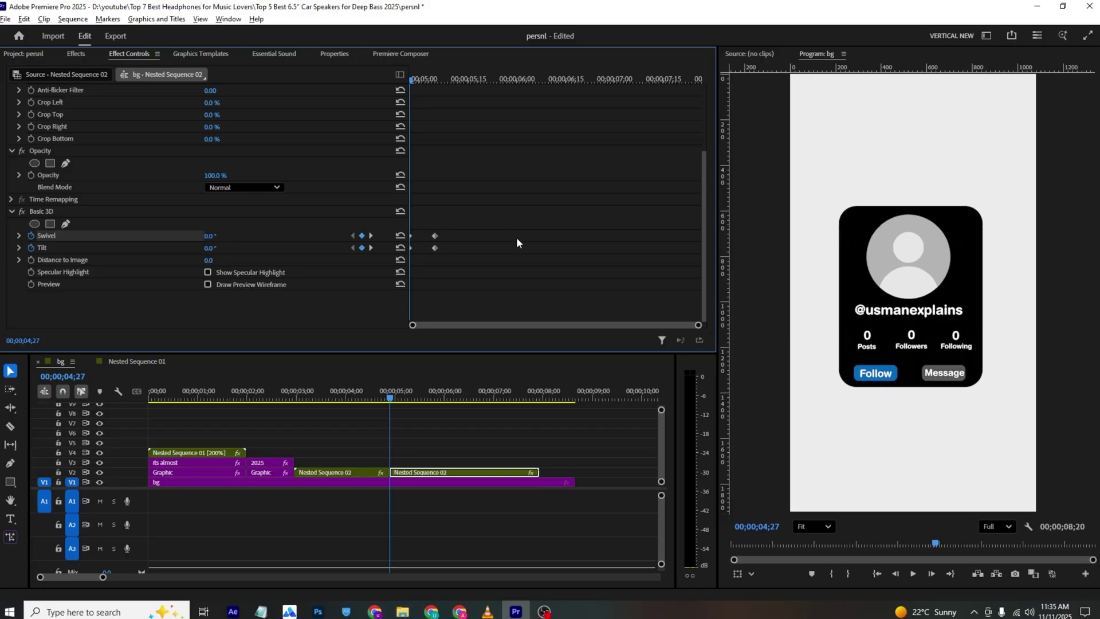
# Step: At 00;00;05;05, set Swivel to 20°, Tilt to 0° and Distance to Image to -13, and start keyframing the distance
pyautogui.moveTo(414, 75); pyautogui.dragTo(436, 76)
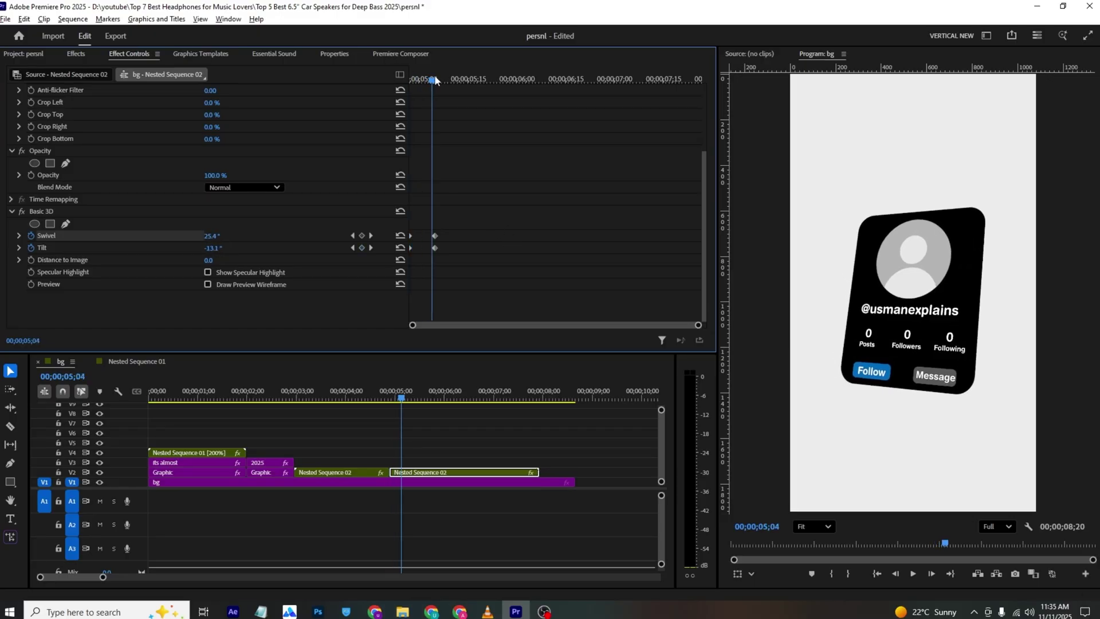
pyautogui.moveTo(215, 247)
pyautogui.mouseDown()
pyautogui.moveTo(246, 248)
pyautogui.moveTo(208, 237)
pyautogui.moveTo(212, 252)
pyautogui.moveTo(194, 260)
pyautogui.moveTo(224, 260)
pyautogui.mouseUp()
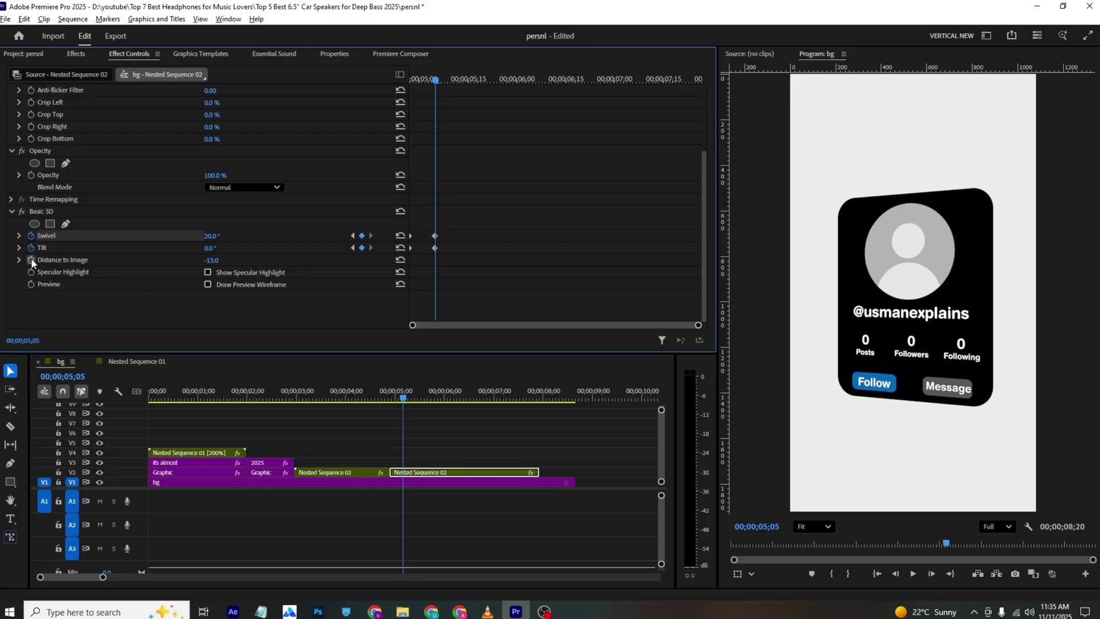
pyautogui.click(31, 260)
# Step: Add a Distance to Image keyframe of 0 at 00;00;04;27 and play back the card's 3D move
pyautogui.moveTo(433, 74); pyautogui.dragTo(411, 76)
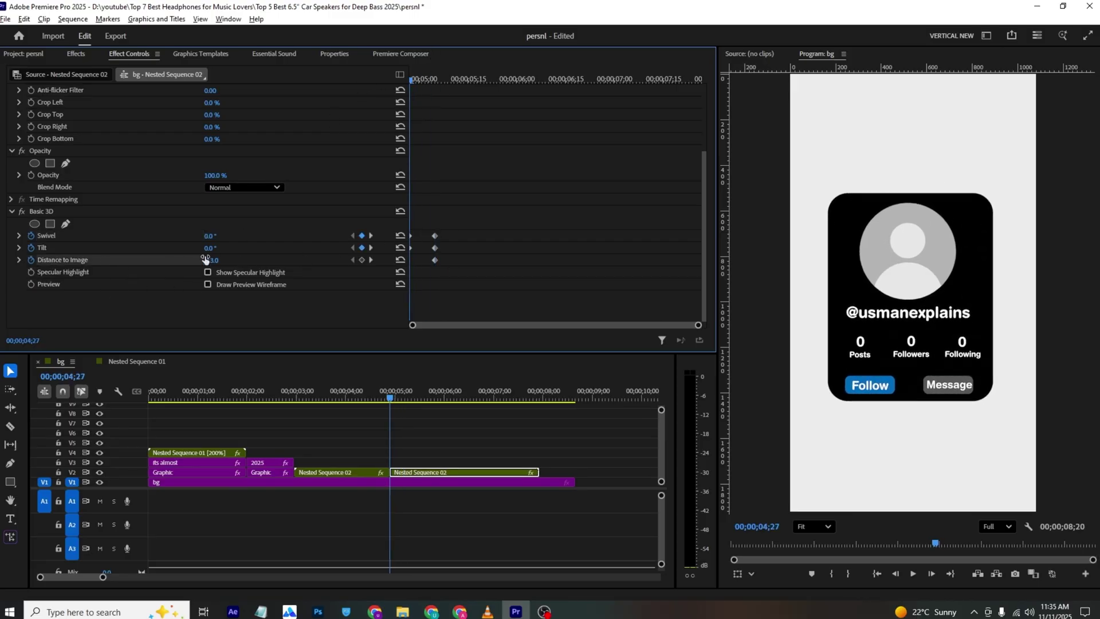
pyautogui.click(221, 256)
pyautogui.press('Return')
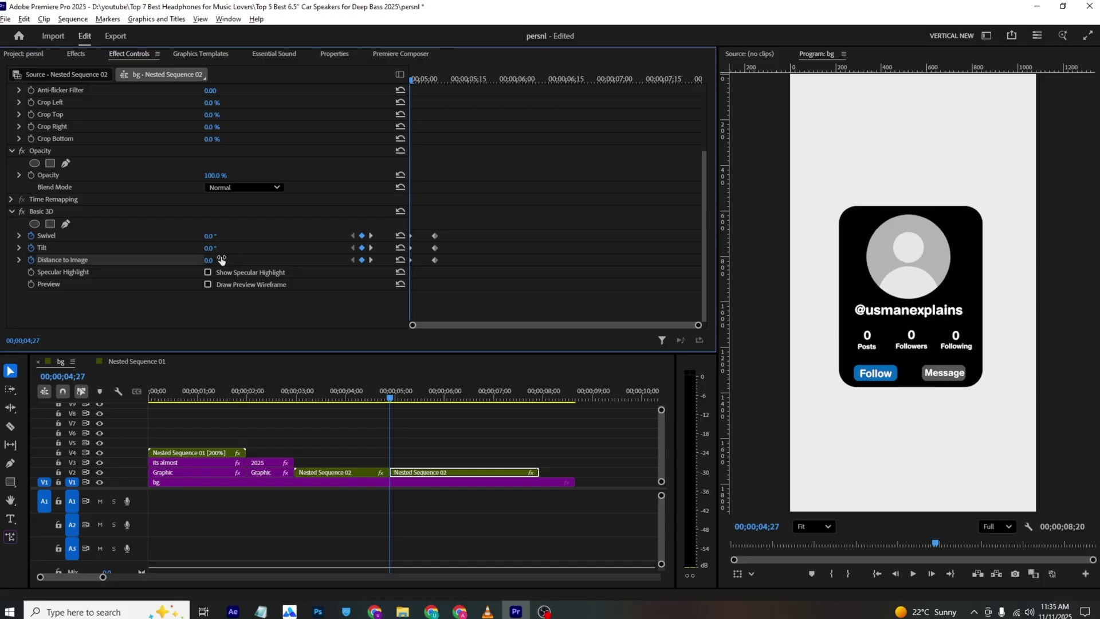
pyautogui.press('space')
pyautogui.press('space')
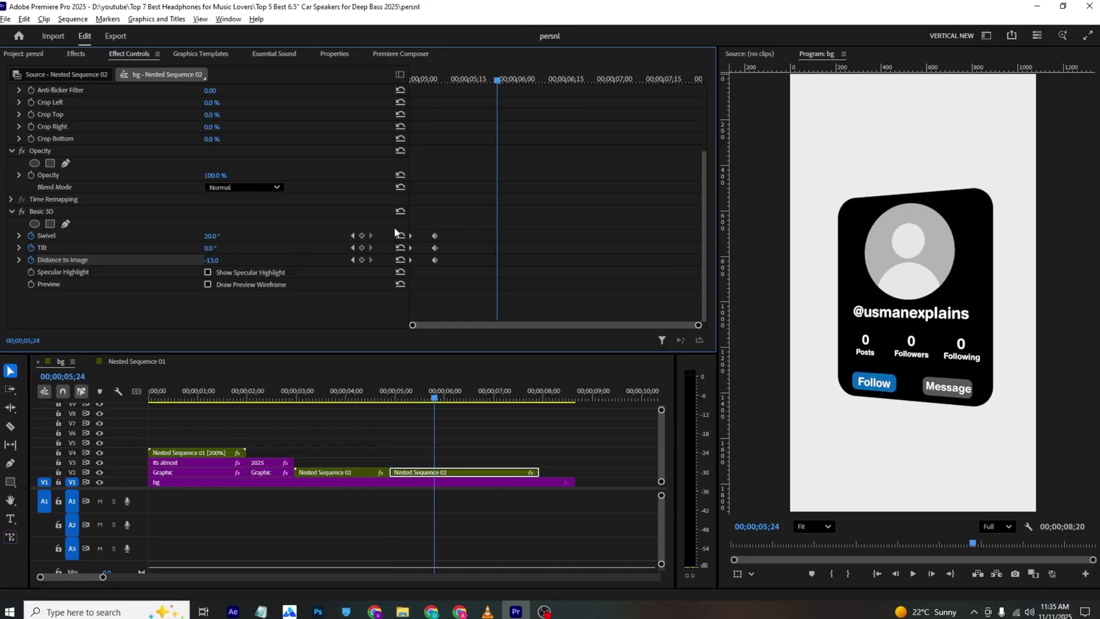
# Step: Move the closing Basic 3D keyframes to about 00;00;06;12, ease the keyframes, save the project and preview the slower tilt
pyautogui.moveTo(439, 216); pyautogui.dragTo(556, 260)
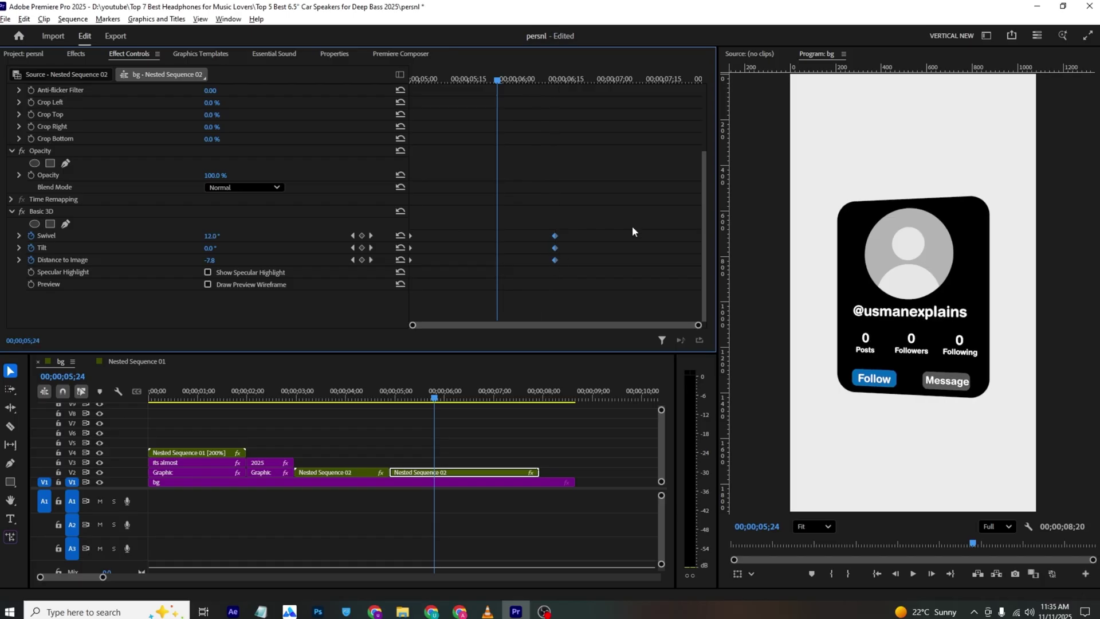
pyautogui.rightClick(551, 240)
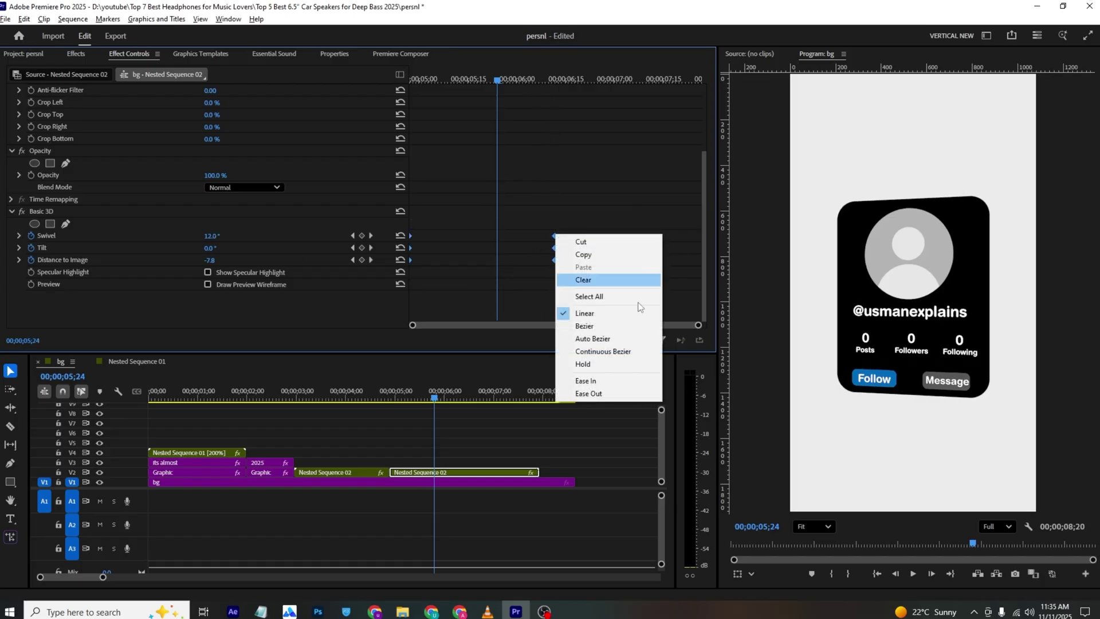
pyautogui.click(621, 376)
pyautogui.hotkey('ctrl', 's')
pyautogui.moveTo(458, 81); pyautogui.dragTo(401, 76)
pyautogui.press('space')
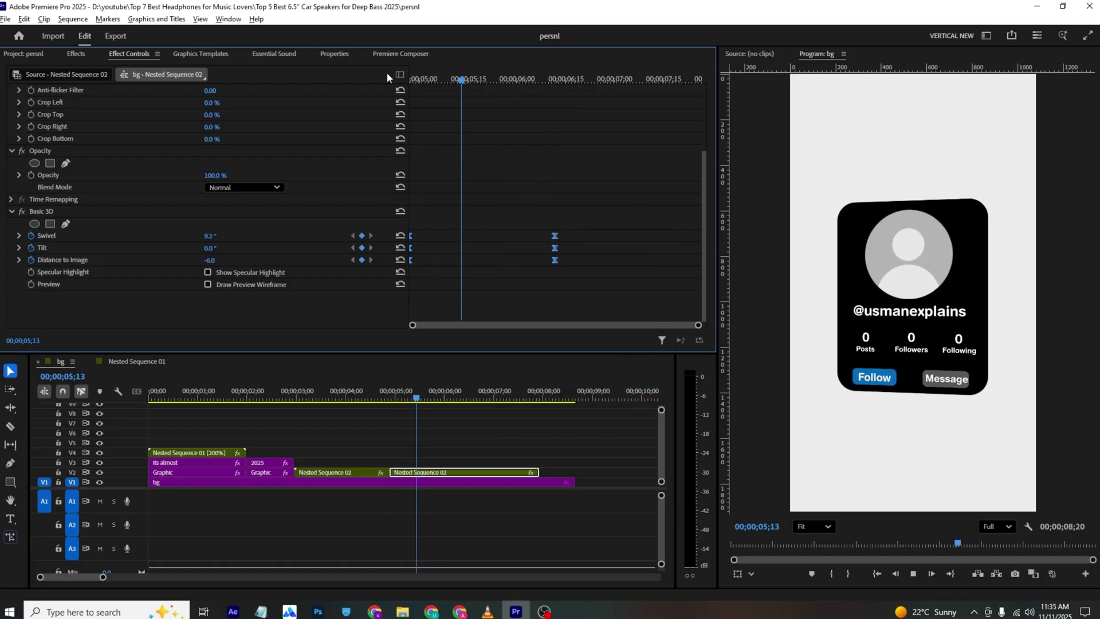
# Step: Switch to VLC, play the reference clip to examine the transition after the card tilts, and return to Premiere Pro
pyautogui.hotkey('alt', 'Tab')
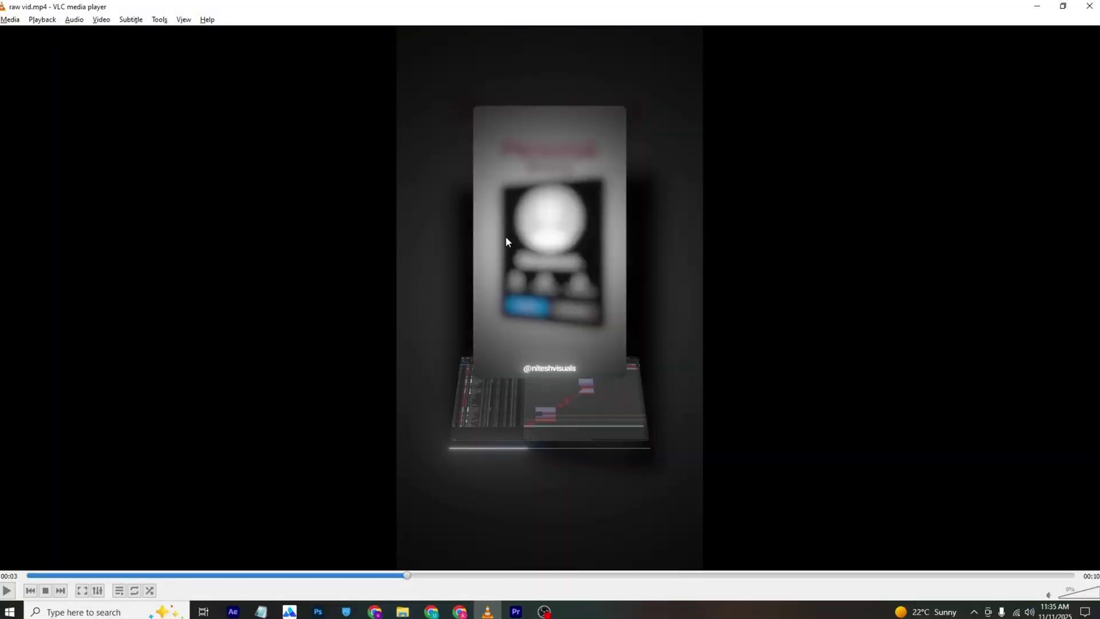
pyautogui.press('space')
pyautogui.press('space')
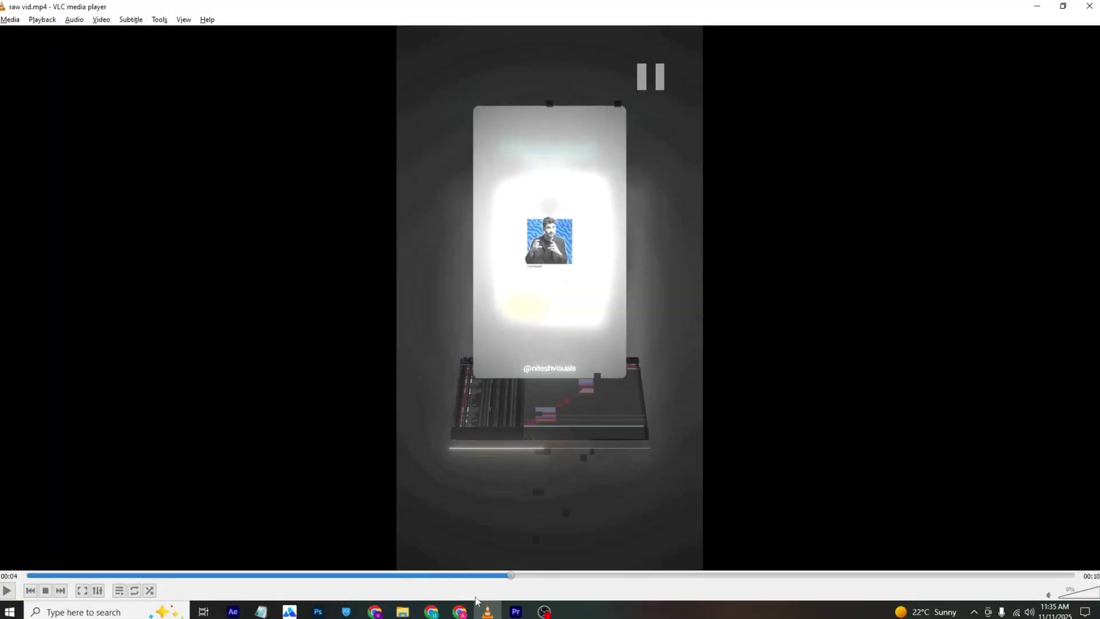
pyautogui.click(516, 611)
# Step: Create a new adjustment layer in the project with the default settings
pyautogui.moveTo(461, 400)
pyautogui.mouseDown()
pyautogui.moveTo(441, 403)
pyautogui.moveTo(463, 410)
pyautogui.mouseUp()
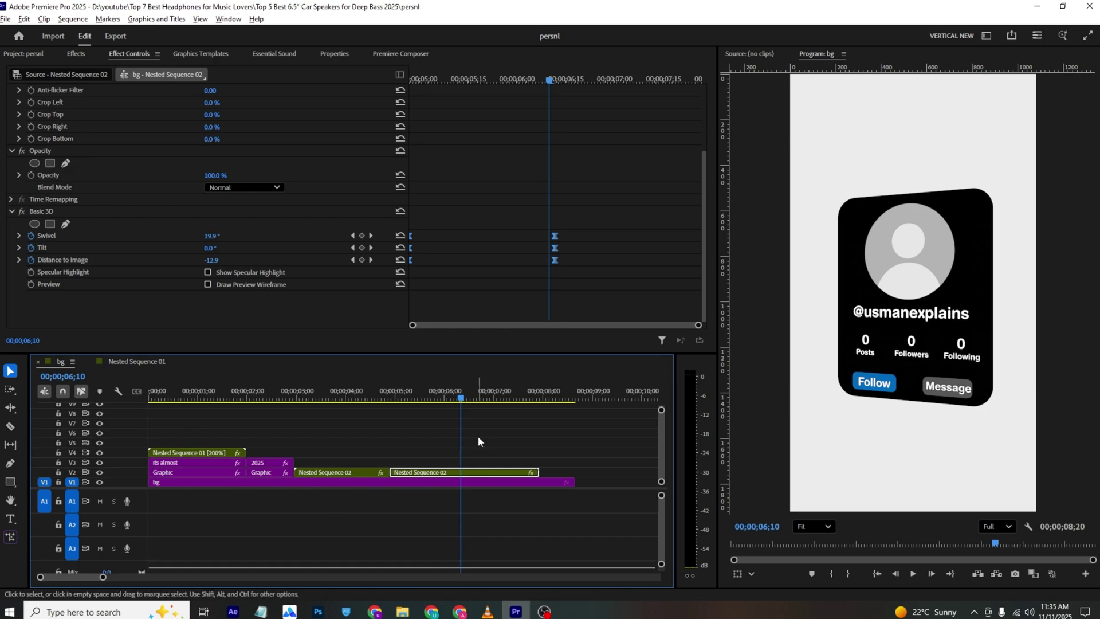
pyautogui.click(478, 436)
pyautogui.click(36, 55)
pyautogui.rightClick(432, 291)
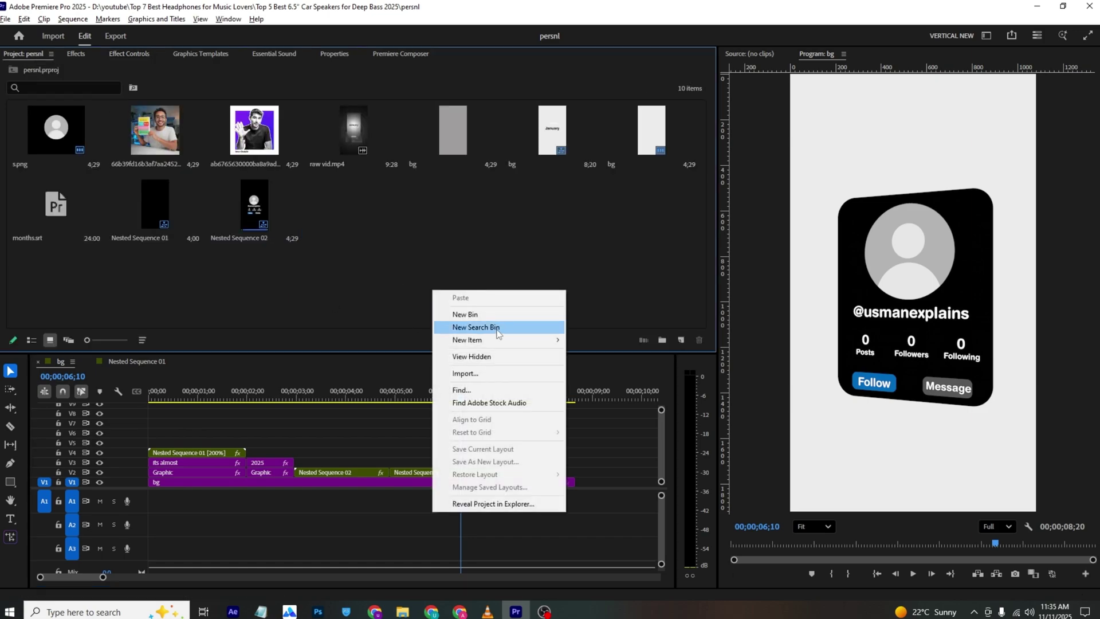
pyautogui.click(470, 325)
pyautogui.click(505, 323)
pyautogui.click(614, 344)
pyautogui.rightClick(375, 198)
pyautogui.moveTo(465, 247)
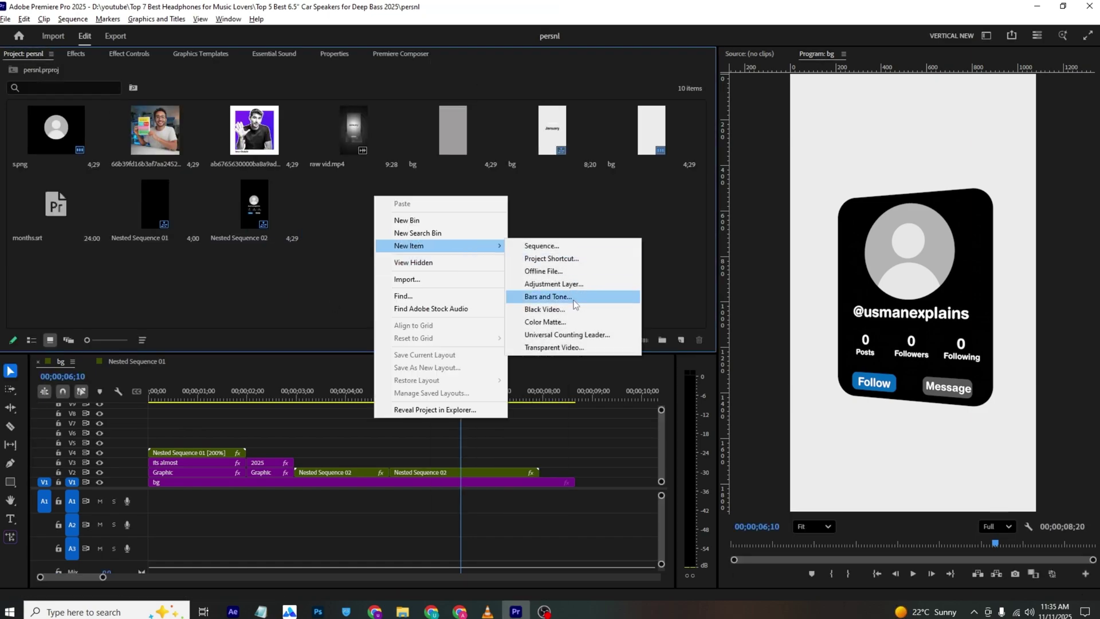
pyautogui.click(566, 290)
pyautogui.click(587, 359)
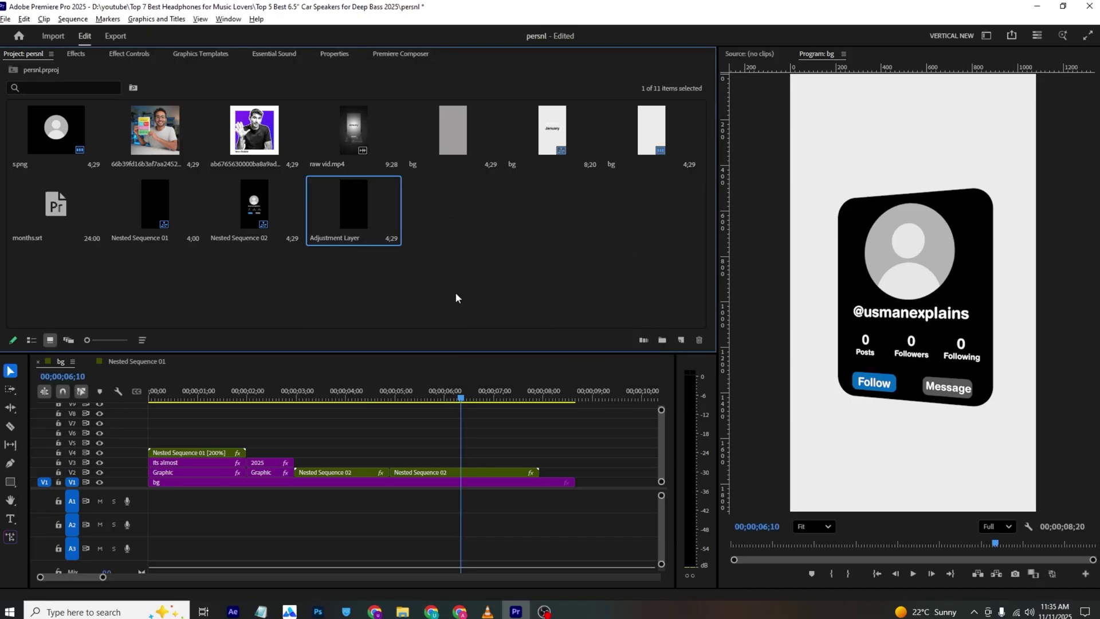
# Step: Place the adjustment layer on V3 from about 00;00;06;05 and remove the part after 00;00;06;17
pyautogui.moveTo(408, 320); pyautogui.dragTo(452, 462)
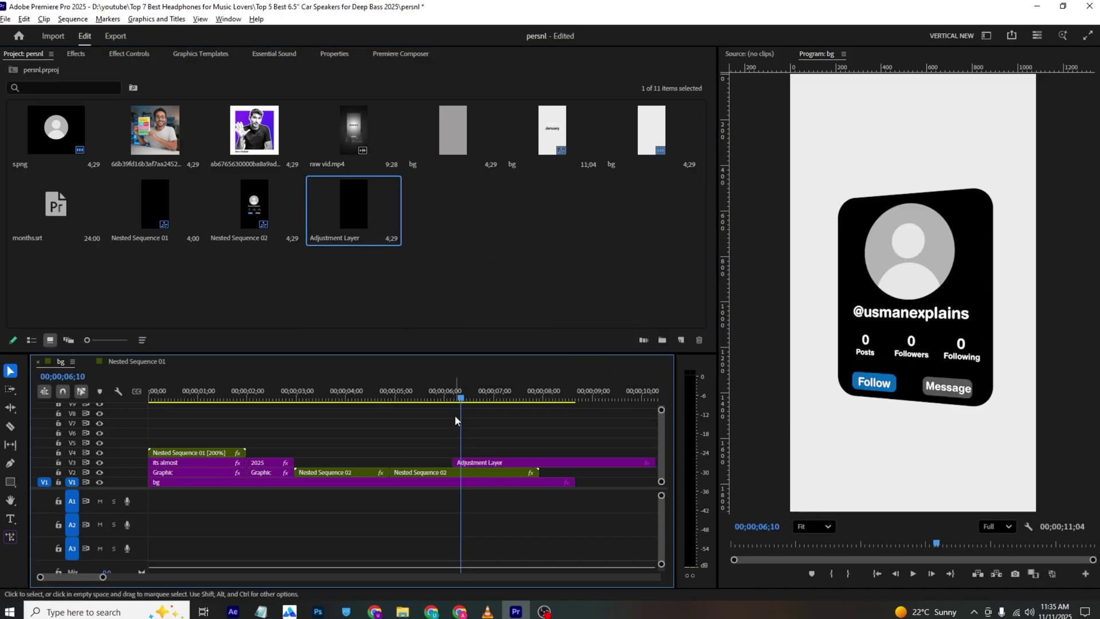
pyautogui.click(453, 400)
pyautogui.moveTo(453, 399); pyautogui.dragTo(472, 400)
pyautogui.press('c')
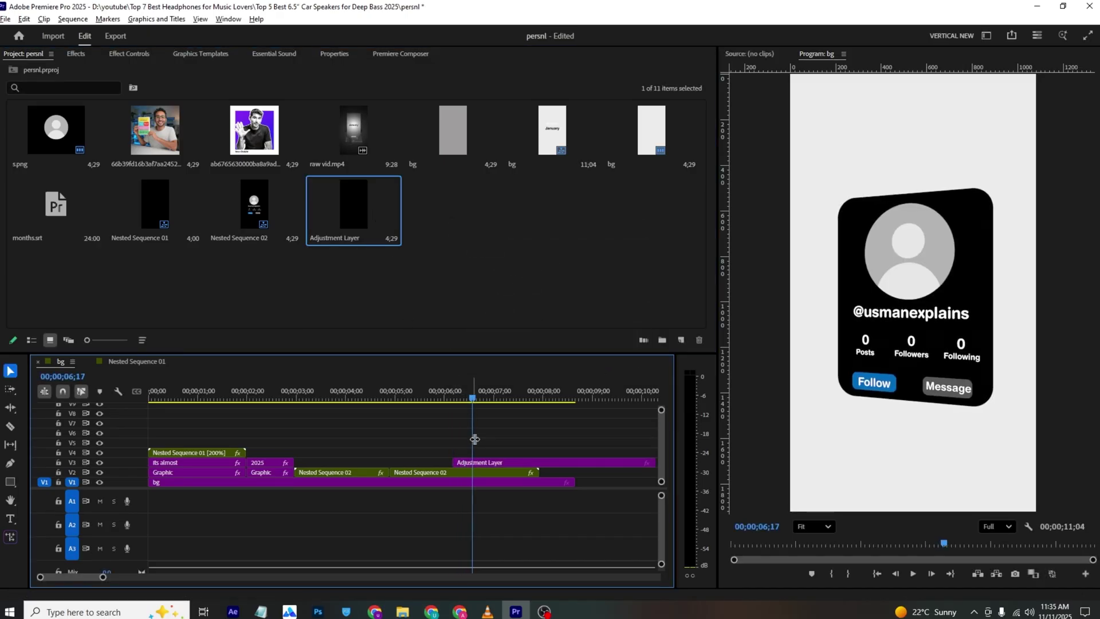
pyautogui.click(473, 472)
pyautogui.press('v')
pyautogui.click(504, 462)
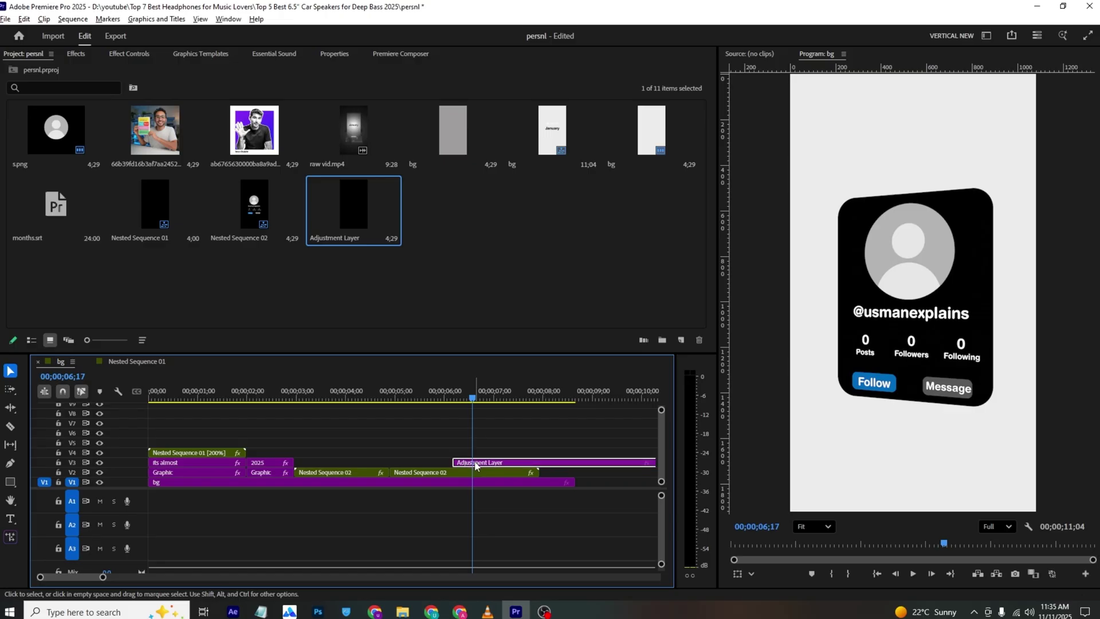
pyautogui.press('Delete')
pyautogui.press('=')
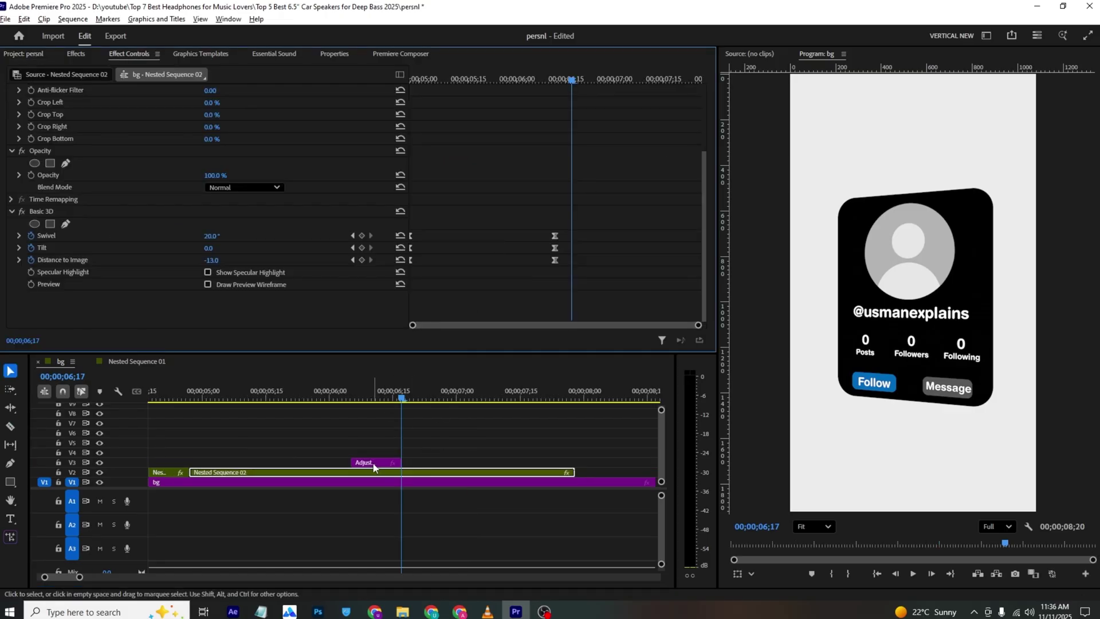
# Step: Move the adjustment layer to start at 00;00;06;23, and split the card clip at 00;00;06;29, deleting the rest
pyautogui.moveTo(373, 467); pyautogui.dragTo(450, 467)
pyautogui.moveTo(428, 388); pyautogui.dragTo(454, 407)
pyautogui.press('c')
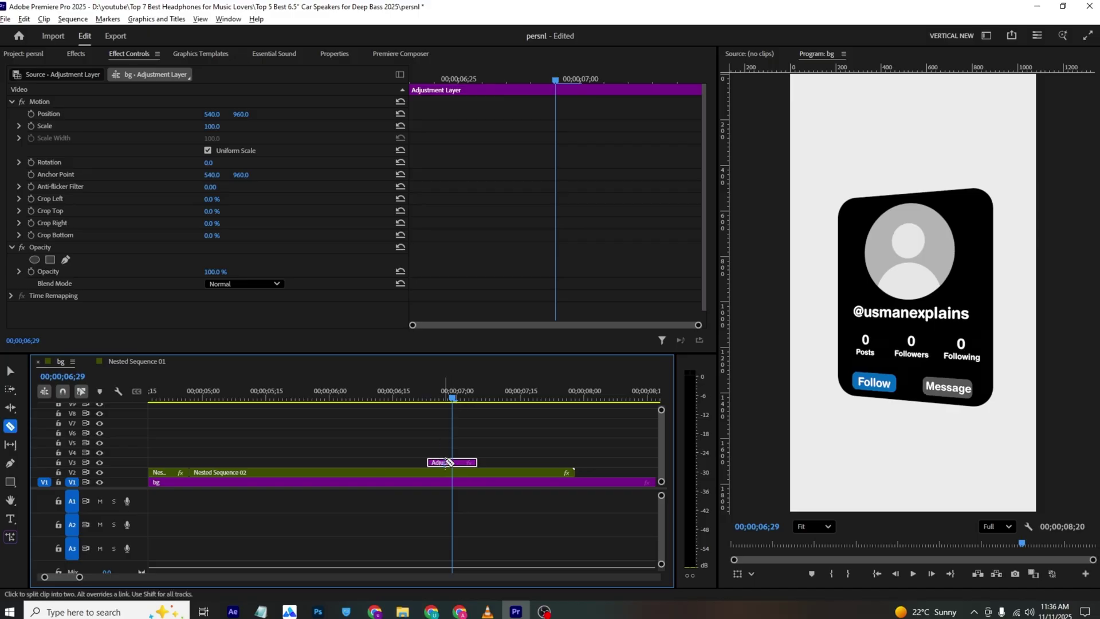
pyautogui.click(457, 471)
pyautogui.press('v')
pyautogui.click(487, 472)
pyautogui.press('Delete')
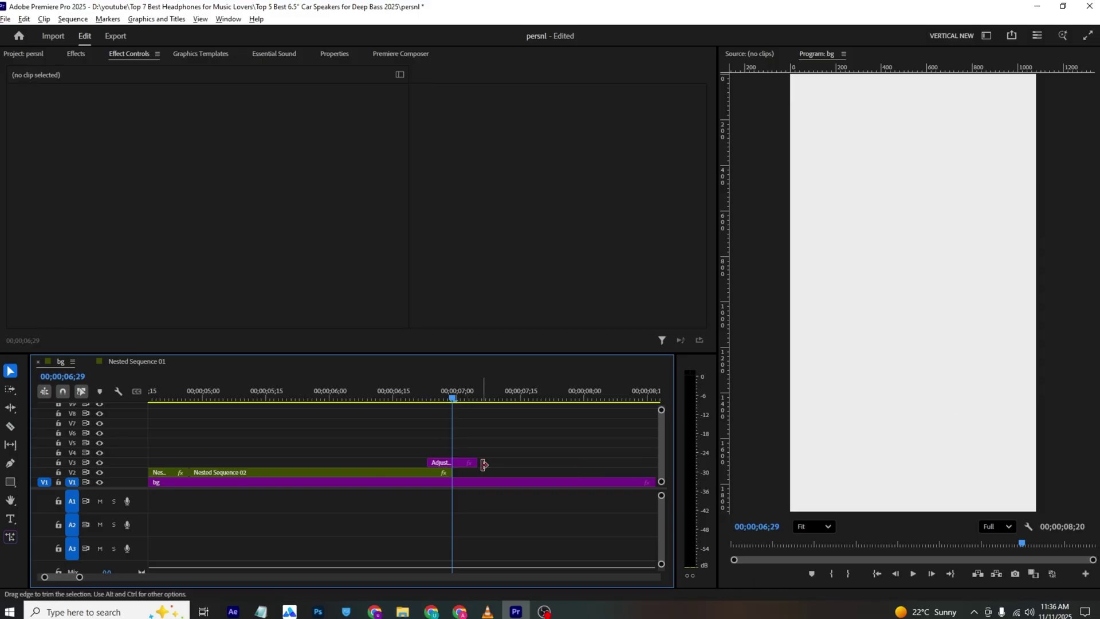
# Step: Search the effects for "blur" and apply Gaussian Blur to the adjustment layer on V3
pyautogui.click(447, 462)
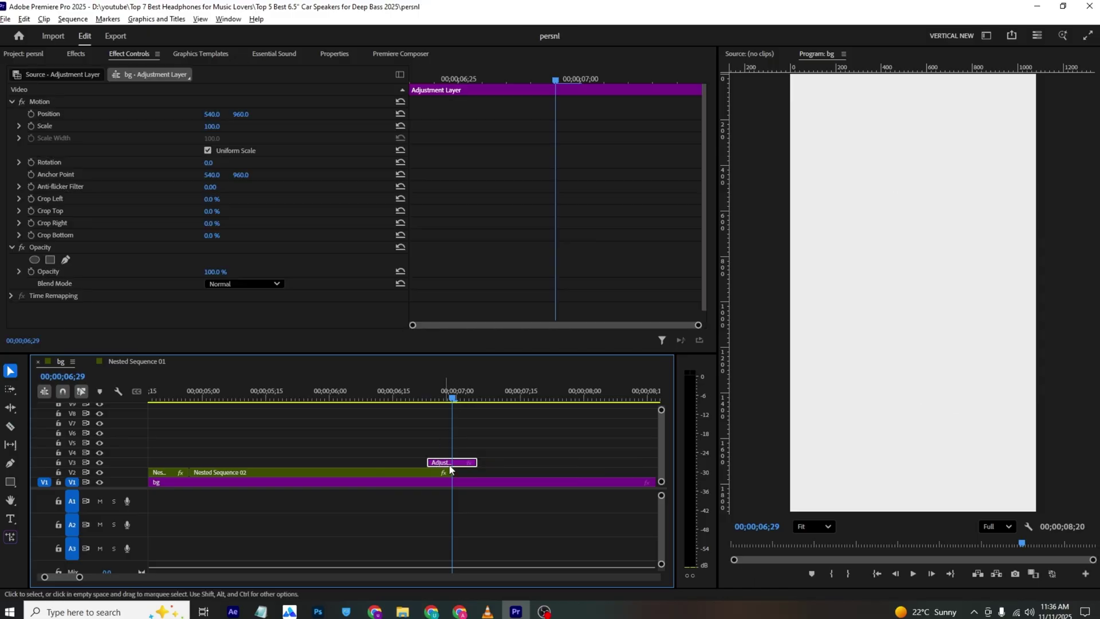
pyautogui.click(84, 54)
pyautogui.click(72, 71)
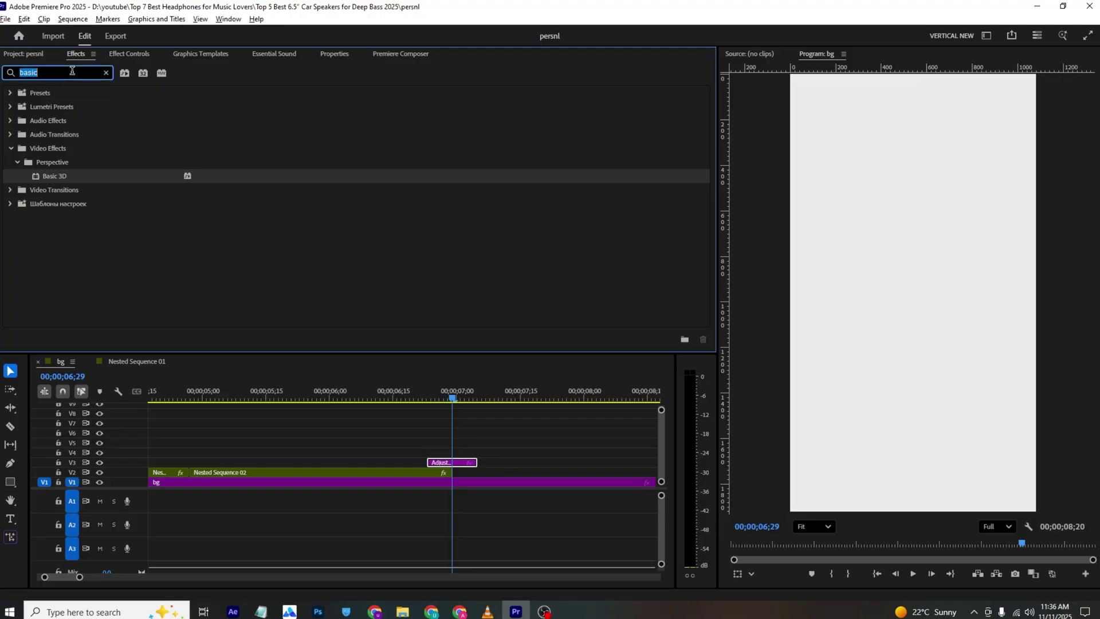
pyautogui.write('blur')
pyautogui.scroll(-10, 175, 136)
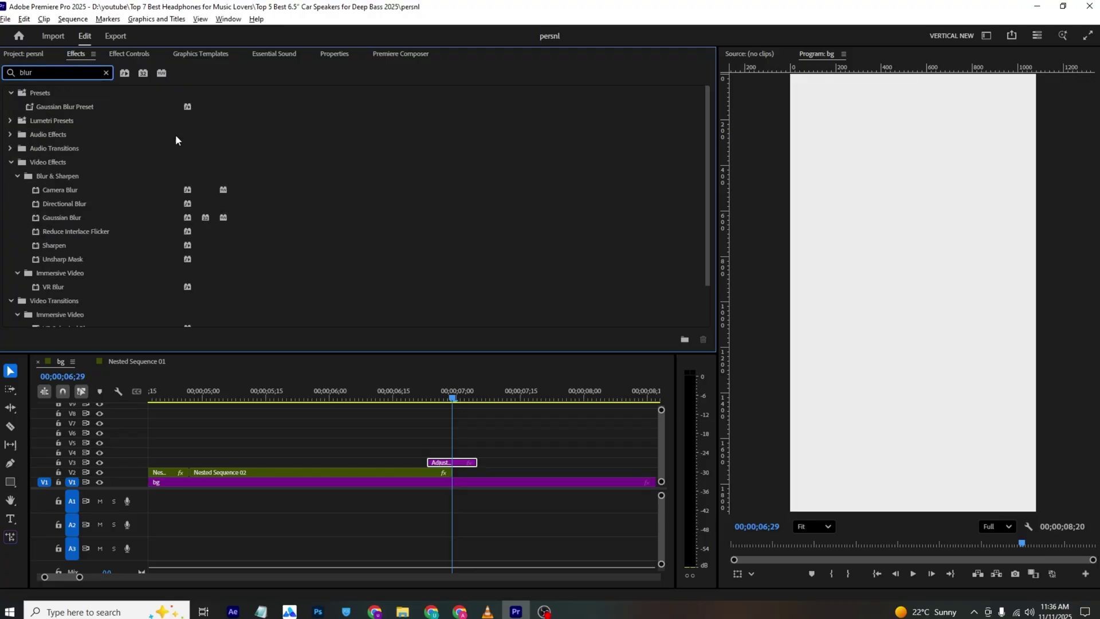
pyautogui.moveTo(172, 168); pyautogui.dragTo(433, 409)
pyautogui.moveTo(457, 468); pyautogui.dragTo(457, 467)
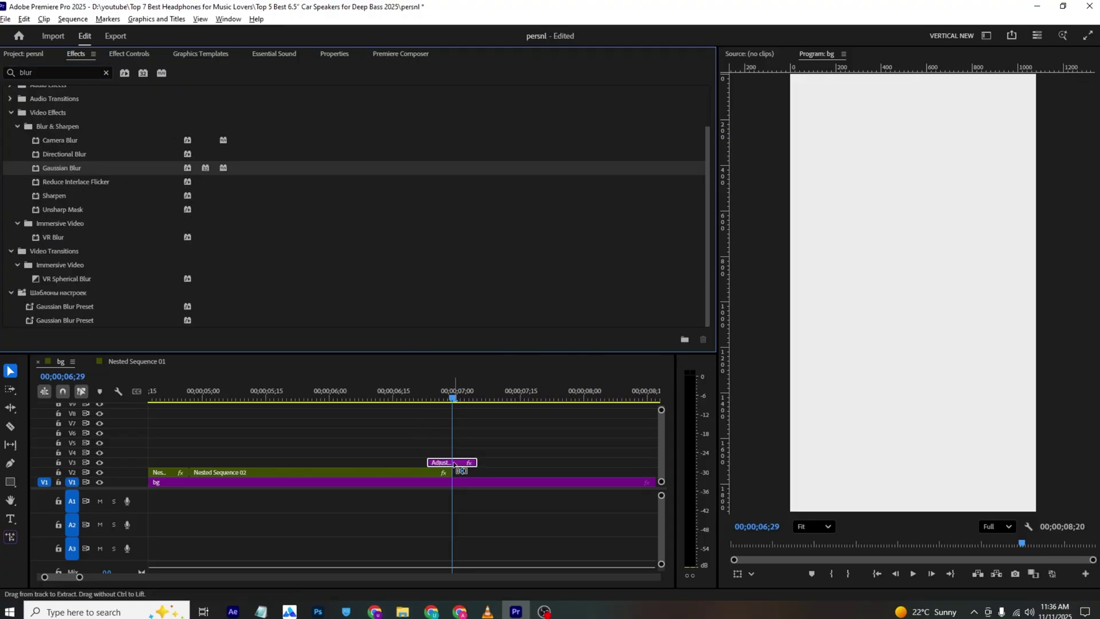
# Step: Start keyframing the Gaussian Blur's Blurriness at 00;00;06;29 and set it to 86
pyautogui.click(130, 54)
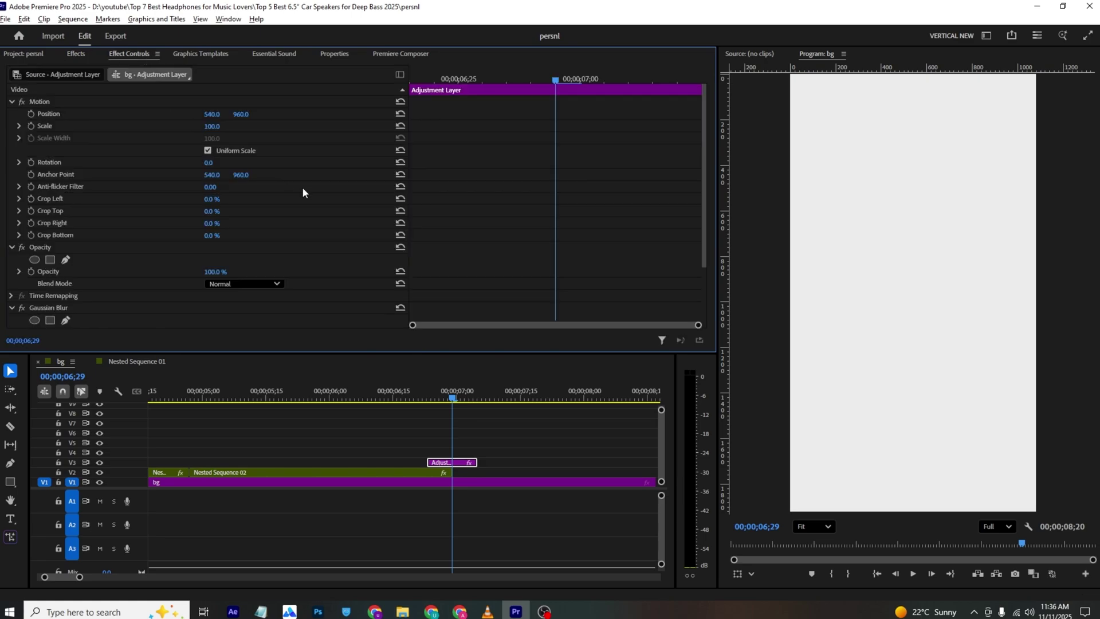
pyautogui.scroll(-1, 301, 187)
pyautogui.click(31, 260)
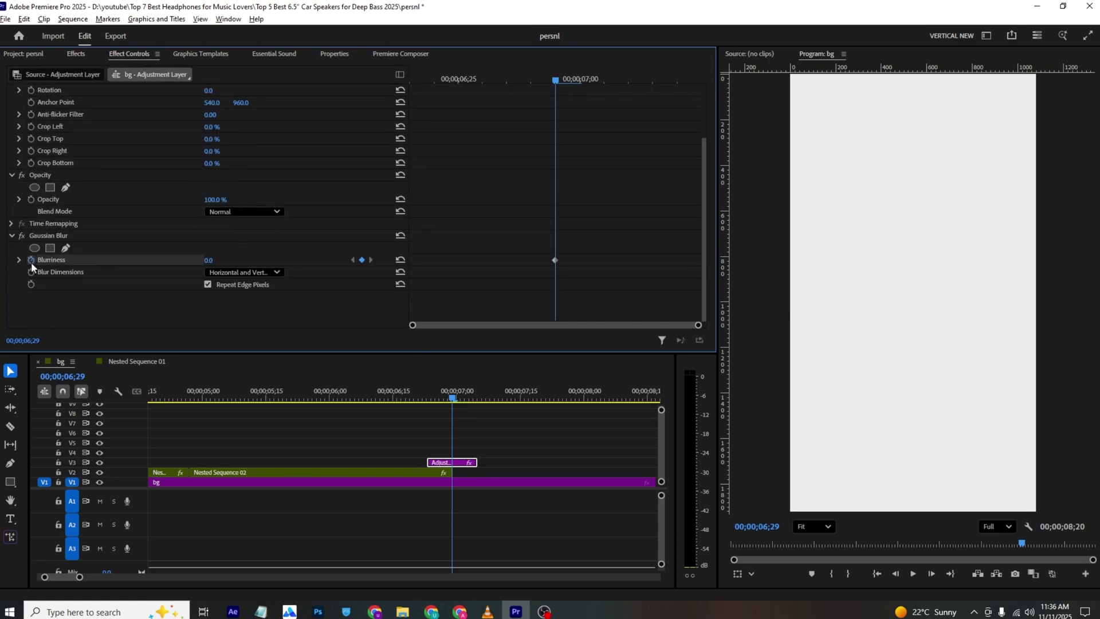
pyautogui.click(209, 261)
pyautogui.write('125')
pyautogui.press('Return')
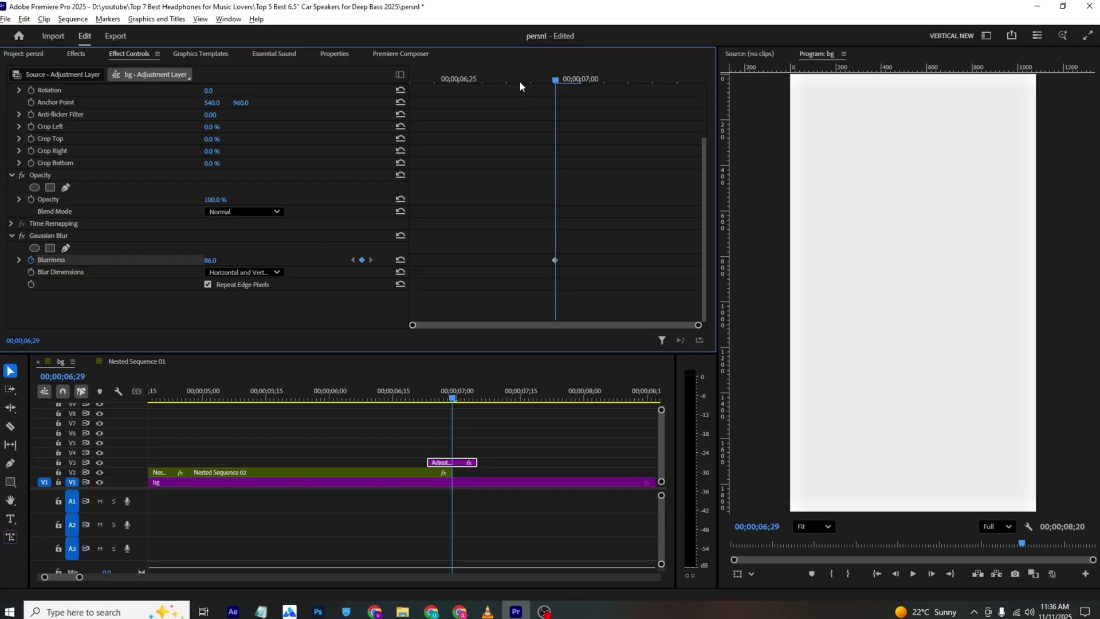
# Step: Add Blurriness keyframes of 0 on the adjustment layer at 00;00;06;23 and 00;00;07;04, and save the project
pyautogui.moveTo(519, 81); pyautogui.dragTo(380, 102)
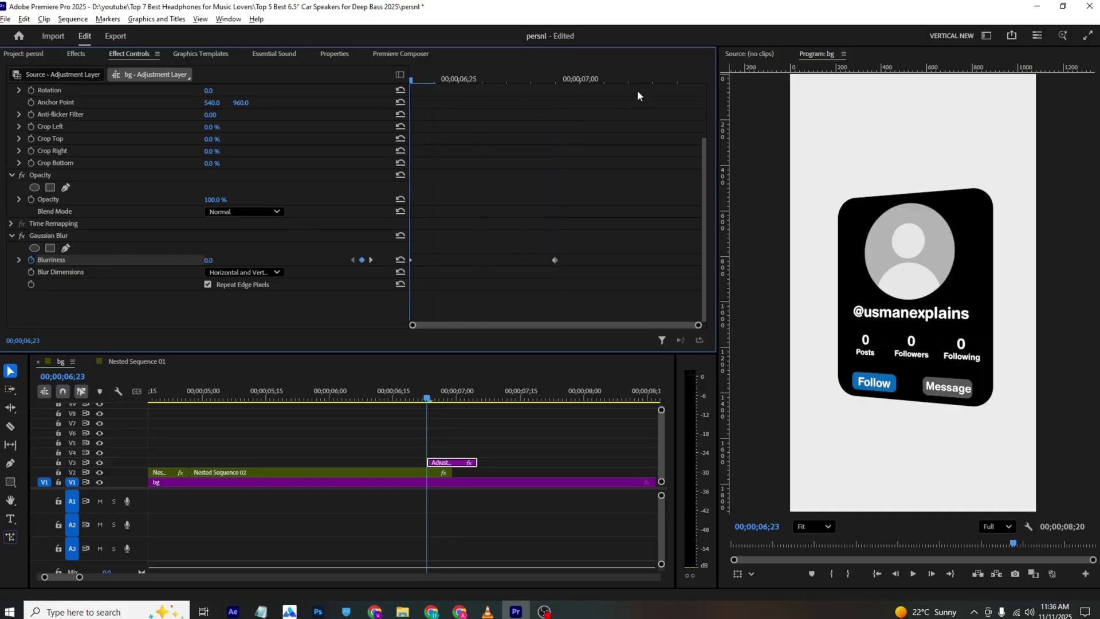
pyautogui.moveTo(637, 90); pyautogui.dragTo(706, 105)
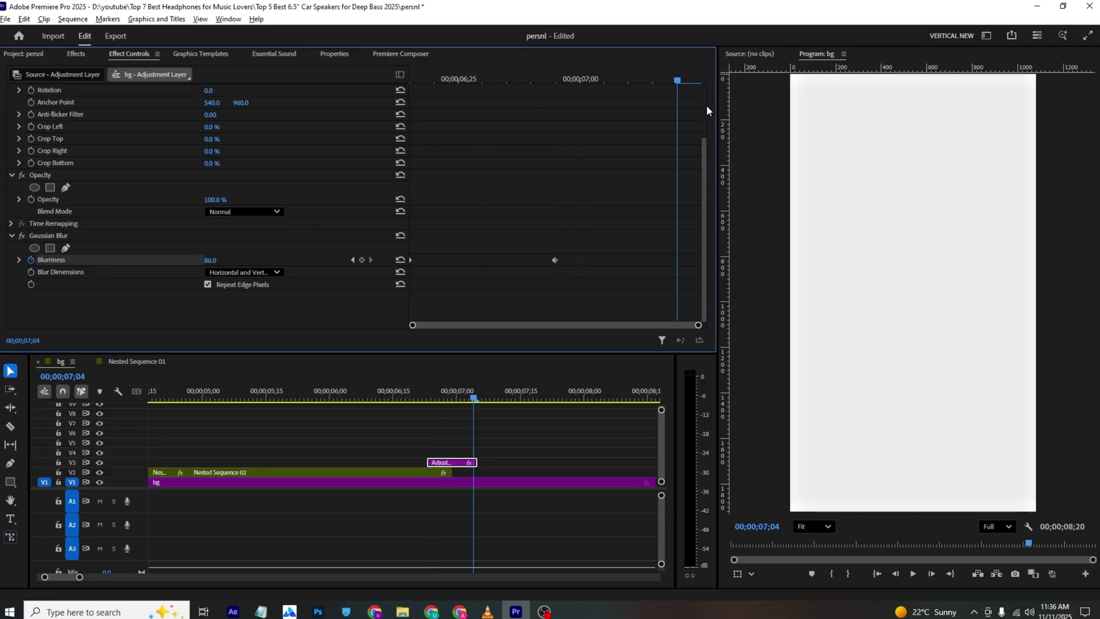
pyautogui.click(206, 259)
pyautogui.write('0')
pyautogui.press('Return')
pyautogui.hotkey('ctrl', 's')
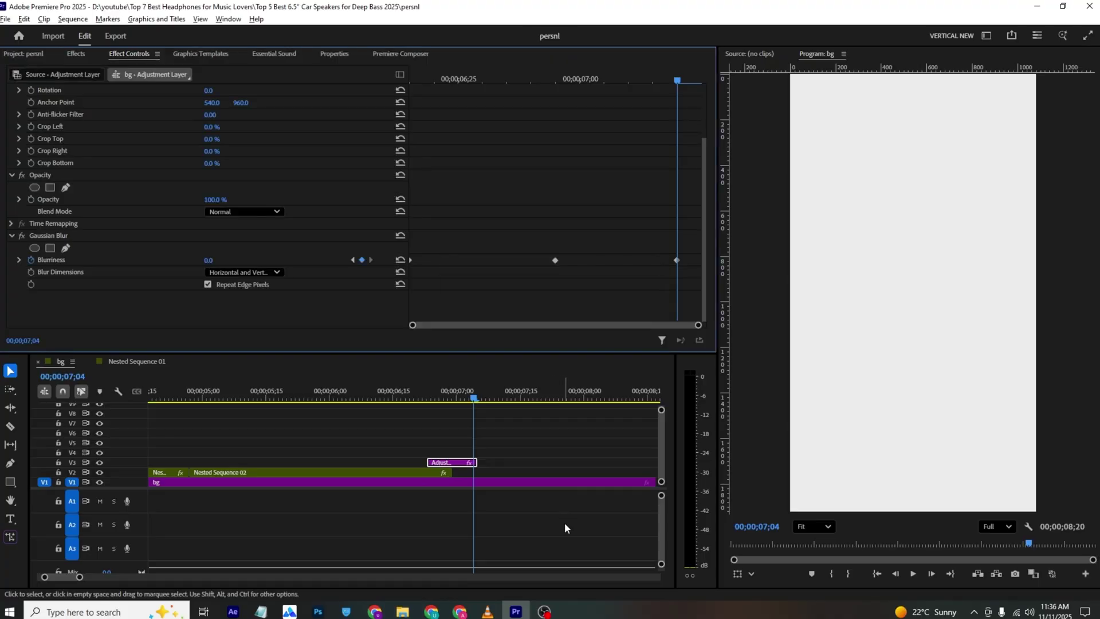
# Step: Check the reference clip in VLC, and place the purple portrait image on V2 directly after the card clip
pyautogui.click(488, 611)
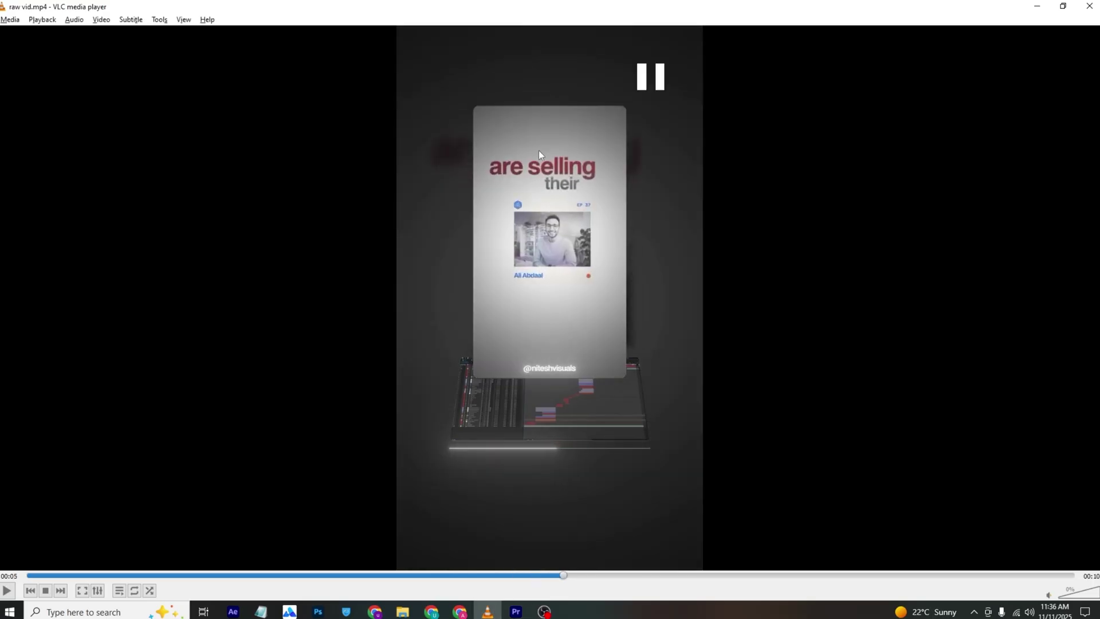
pyautogui.hotkey('alt', 'Tab')
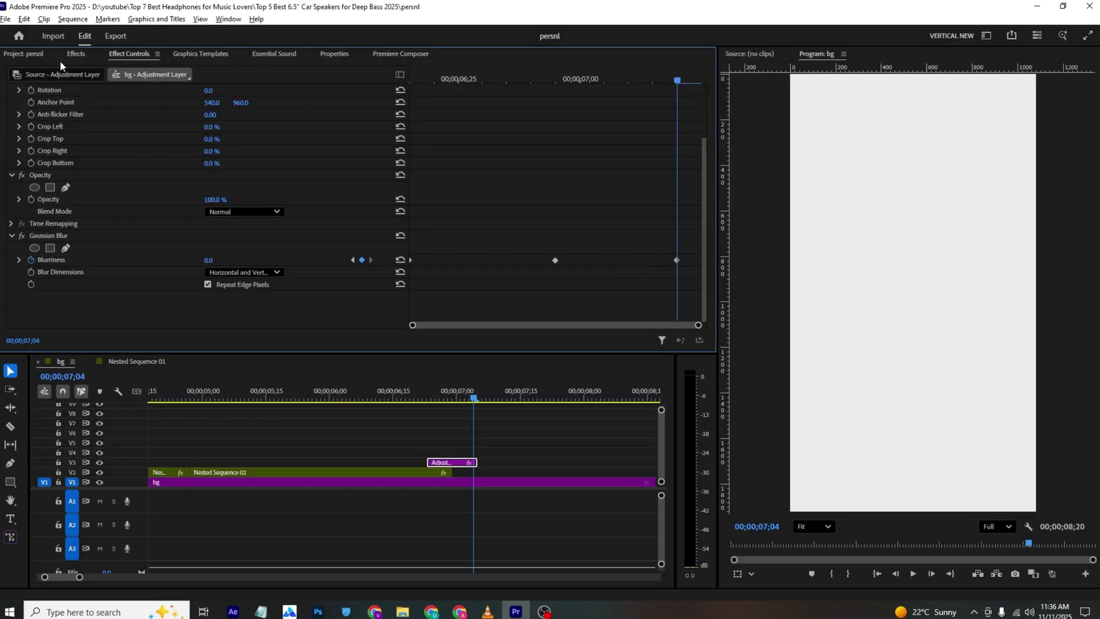
pyautogui.click(23, 54)
pyautogui.click(342, 290)
pyautogui.hotkey('alt', 'Tab')
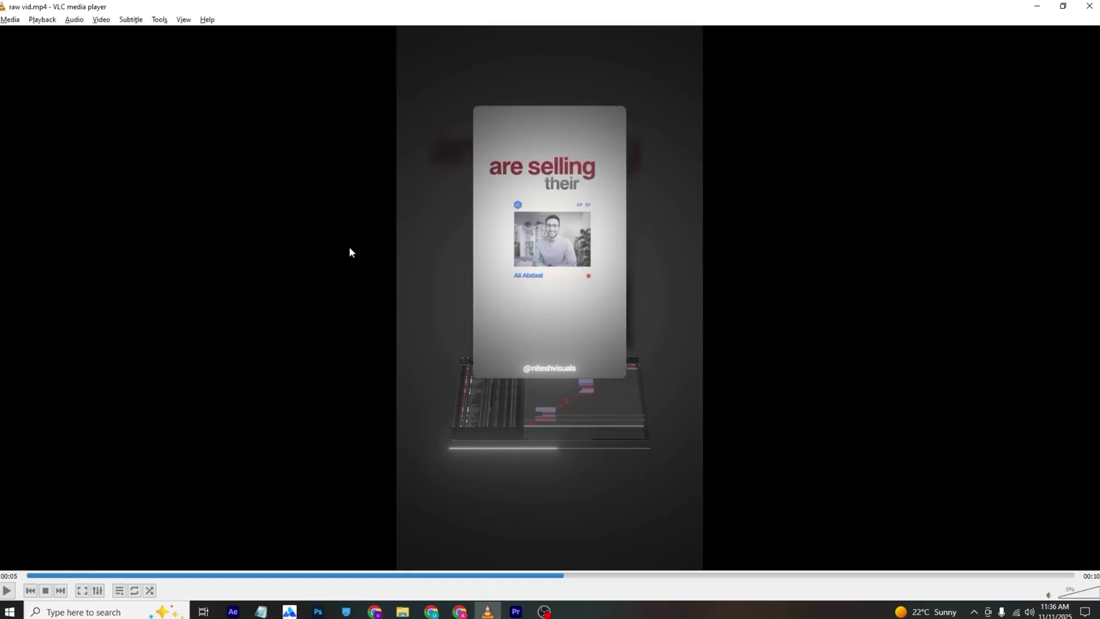
pyautogui.hotkey('alt', 'Tab')
pyautogui.moveTo(255, 131); pyautogui.dragTo(458, 474)
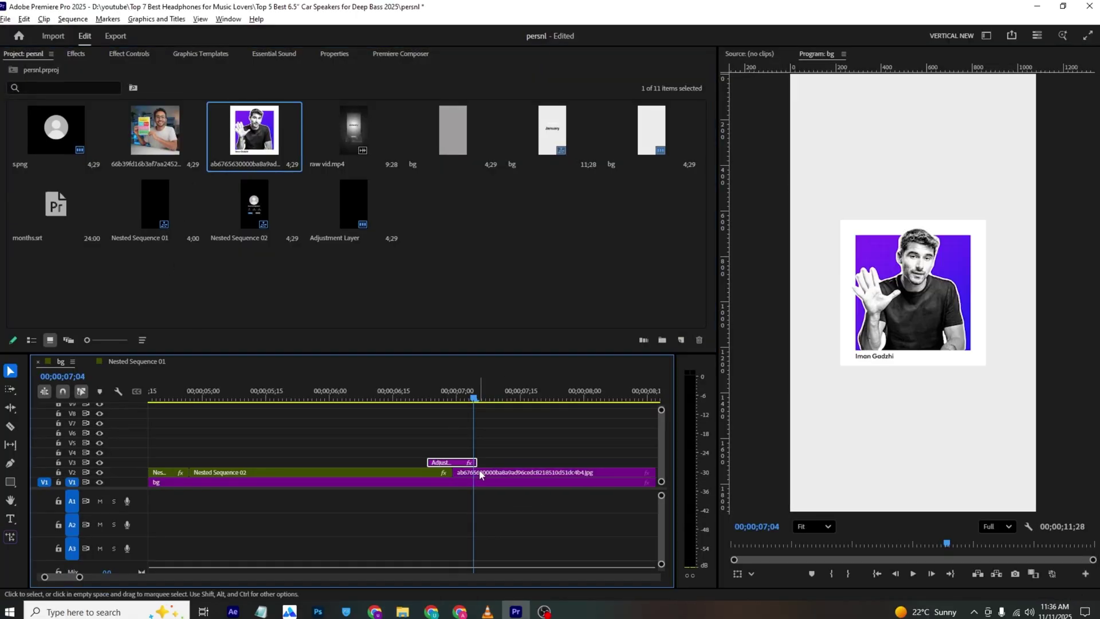
# Step: Set the purple portrait clip's Scale to 79 and save the project
pyautogui.click(489, 472)
pyautogui.click(148, 53)
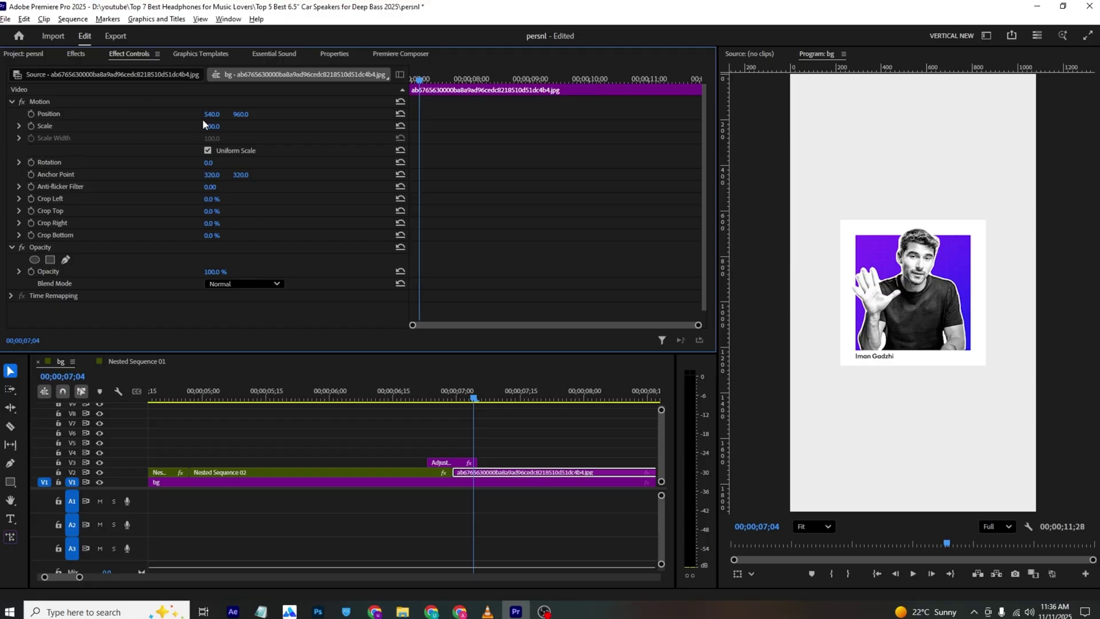
pyautogui.moveTo(203, 124); pyautogui.dragTo(182, 125)
pyautogui.hotkey('ctrl', 's')
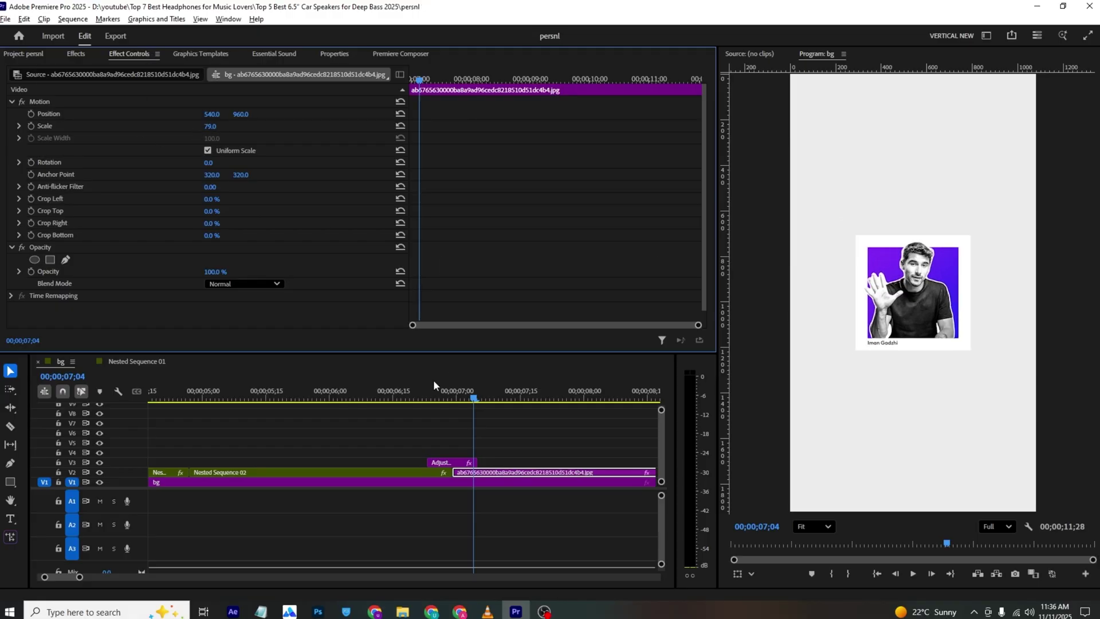
# Step: Preview the transition and extend the adjustment layer on both sides, from about 00;00;06;06 to about 00;00;07;22
pyautogui.click(439, 393)
pyautogui.press('space')
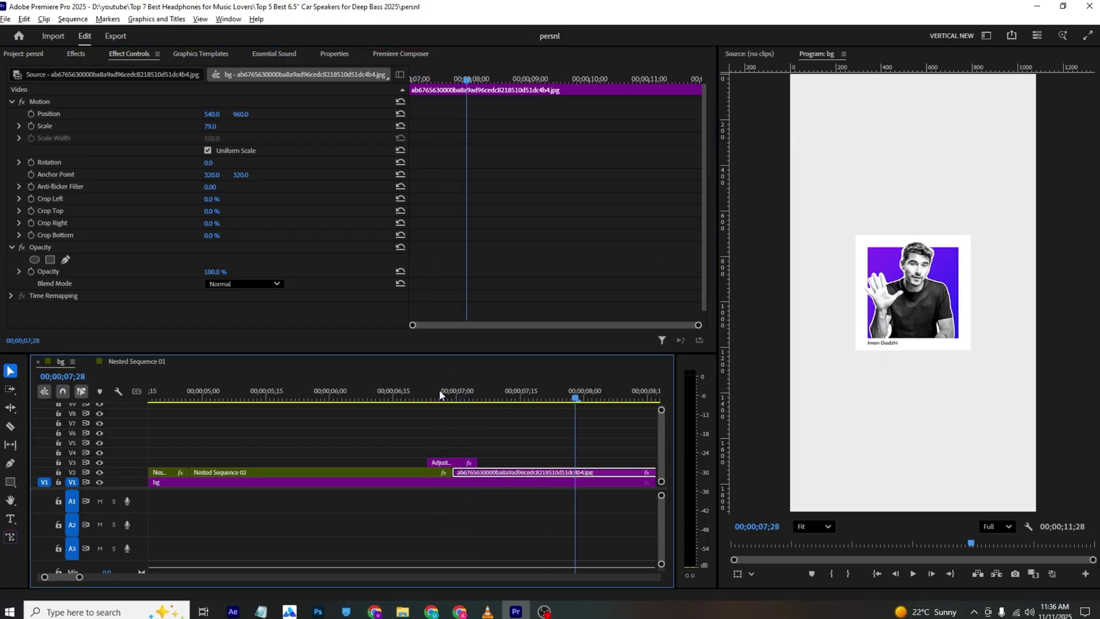
pyautogui.click(434, 394)
pyautogui.click(379, 398)
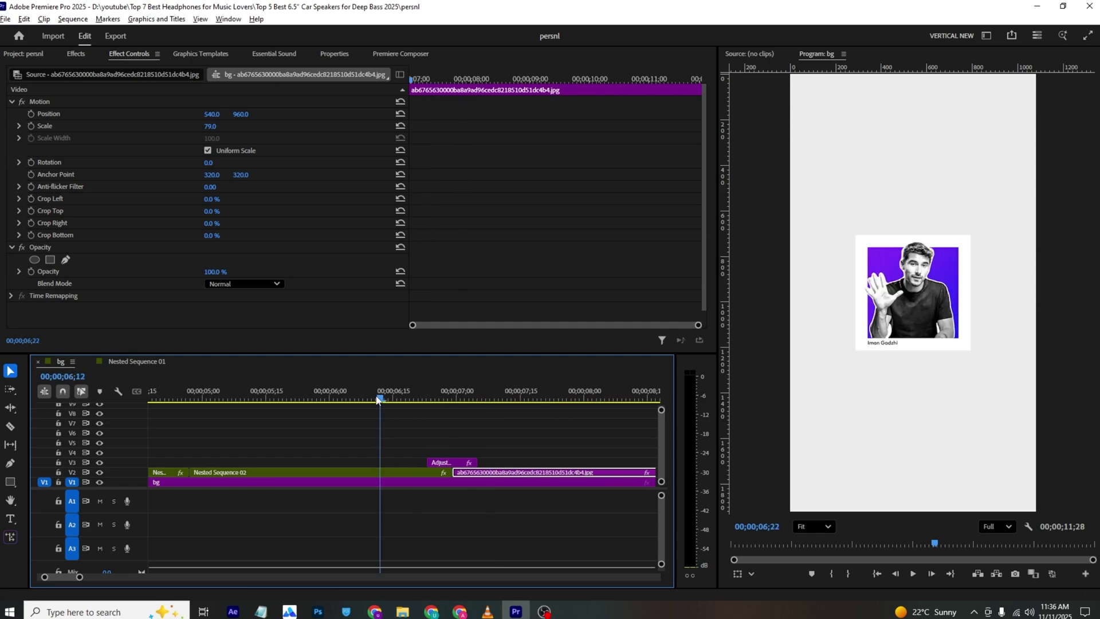
pyautogui.press('space')
pyautogui.moveTo(427, 462); pyautogui.dragTo(355, 463)
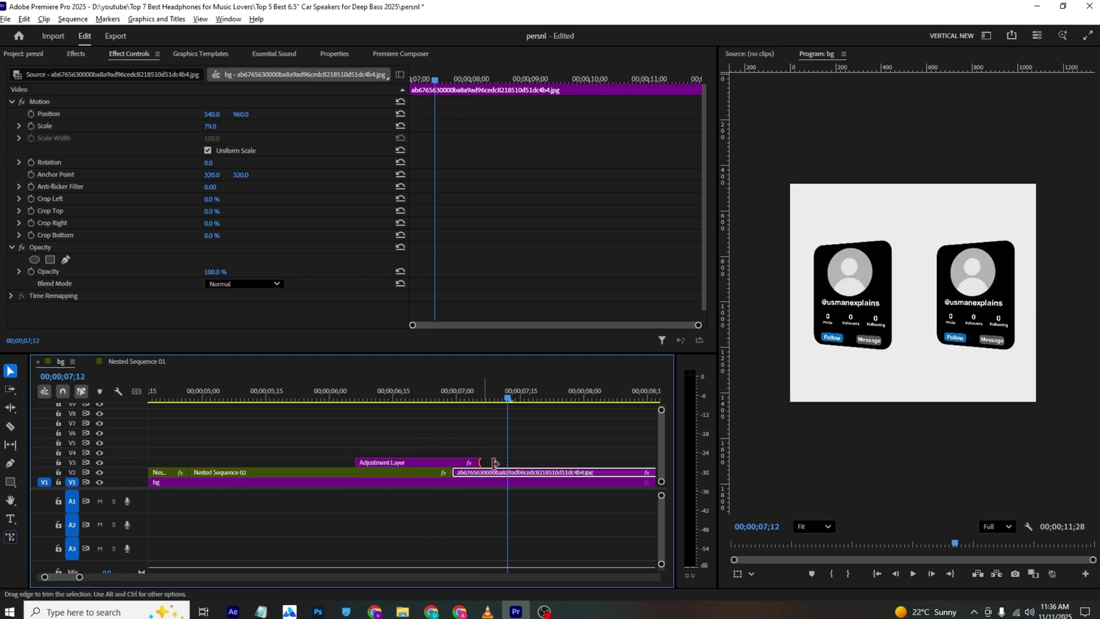
pyautogui.moveTo(495, 462); pyautogui.dragTo(552, 463)
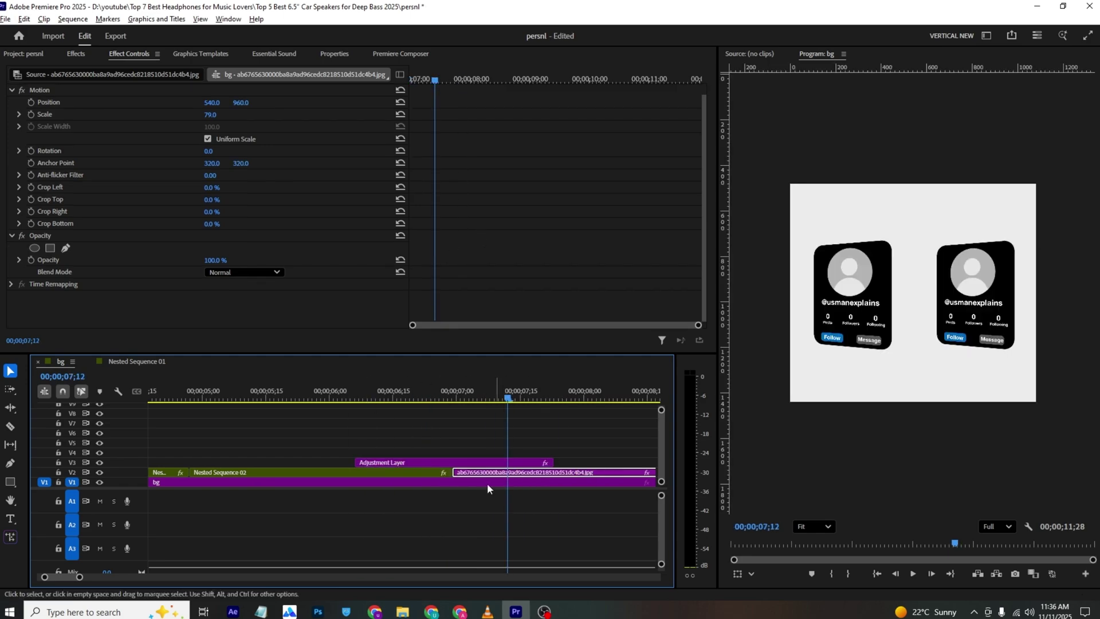
# Step: Spread the Blurriness keyframes to the adjustment layer's start, about 00;00;06;25 and 00;00;07;14, save, and play the result
pyautogui.click(484, 462)
pyautogui.scroll(-3, 524, 249)
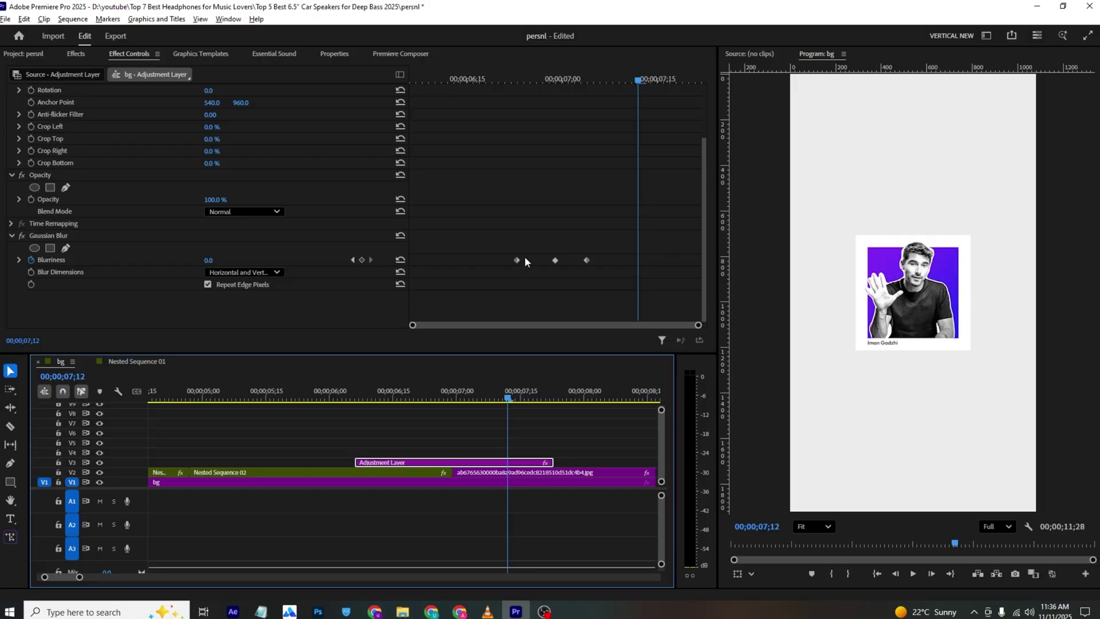
pyautogui.moveTo(524, 259); pyautogui.dragTo(343, 259)
pyautogui.moveTo(541, 105); pyautogui.dragTo(582, 111)
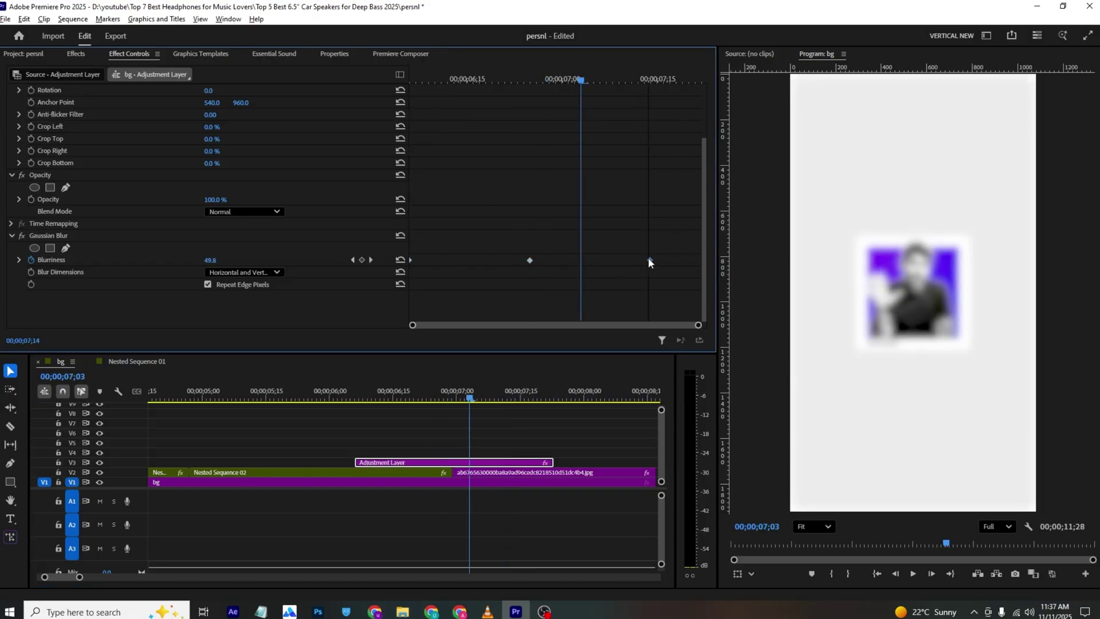
pyautogui.hotkey('ctrl', 's')
pyautogui.press('space')
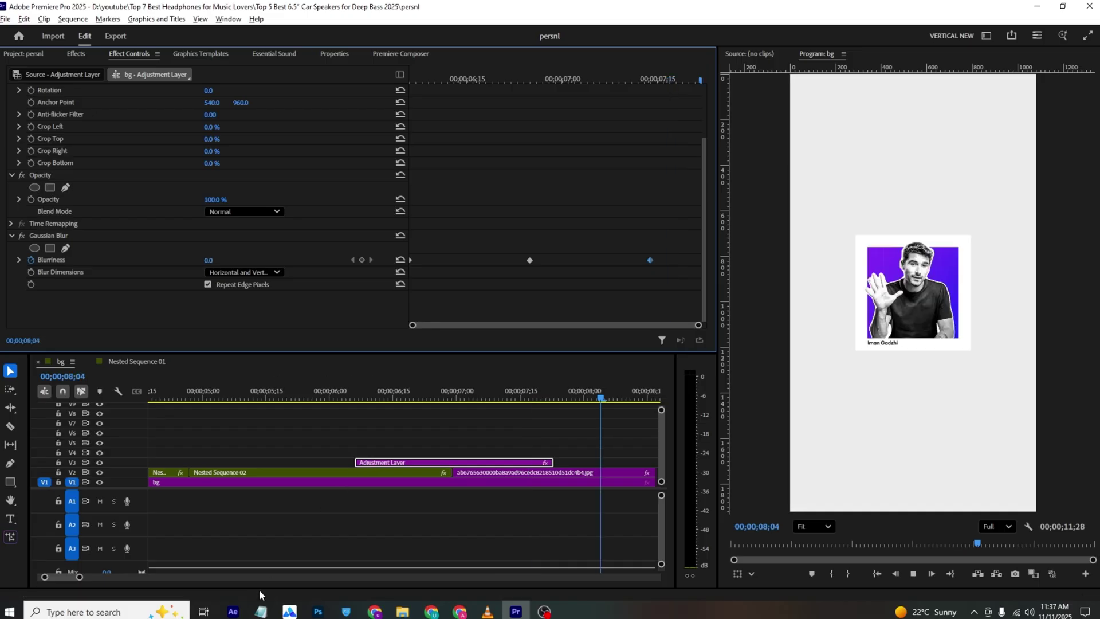
pyautogui.press('space')
# Step: Apply smooth eased interpolation to the three Blurriness keyframes and save the project
pyautogui.moveTo(79, 577); pyautogui.dragTo(161, 577)
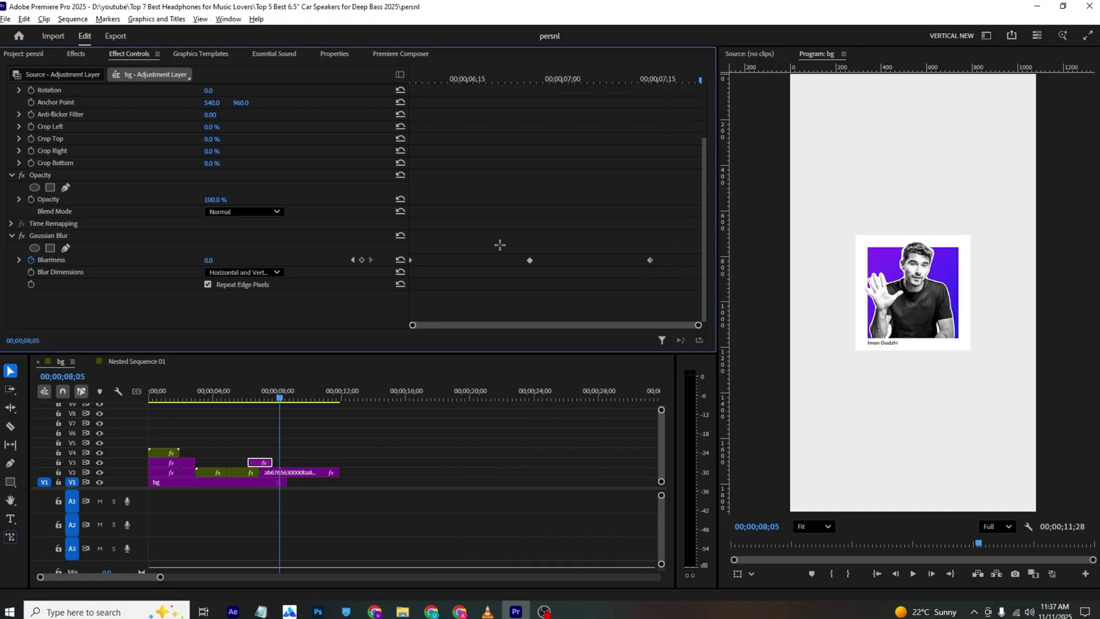
pyautogui.rightClick(529, 260)
pyautogui.click(582, 410)
pyautogui.hotkey('ctrl', 's')
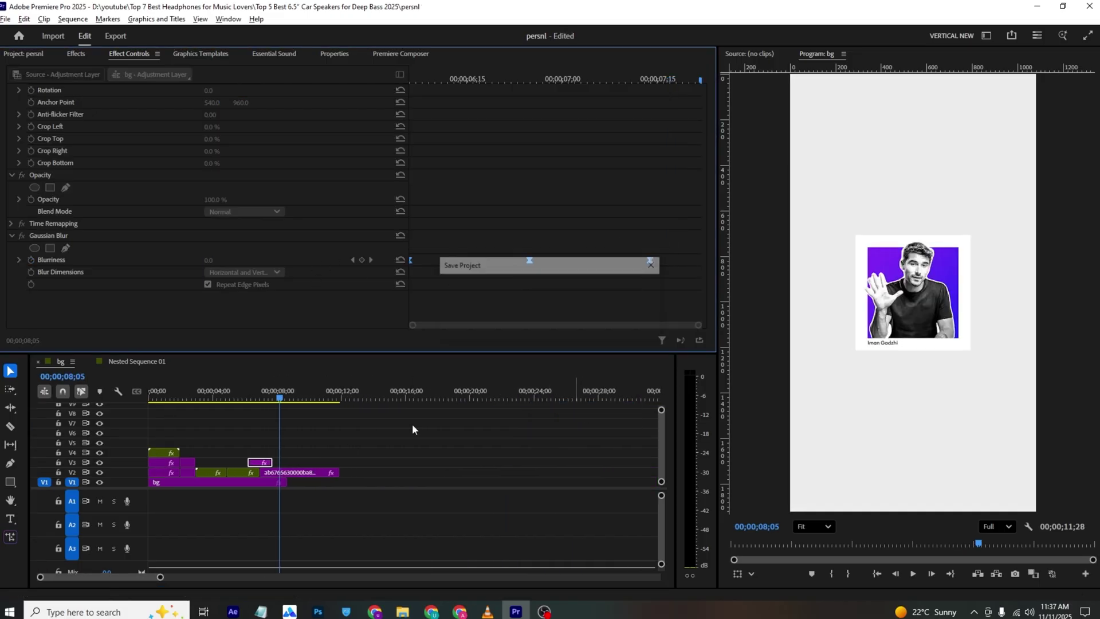
pyautogui.moveTo(279, 398)
pyautogui.mouseDown()
pyautogui.moveTo(256, 399)
pyautogui.moveTo(283, 400)
pyautogui.mouseUp()
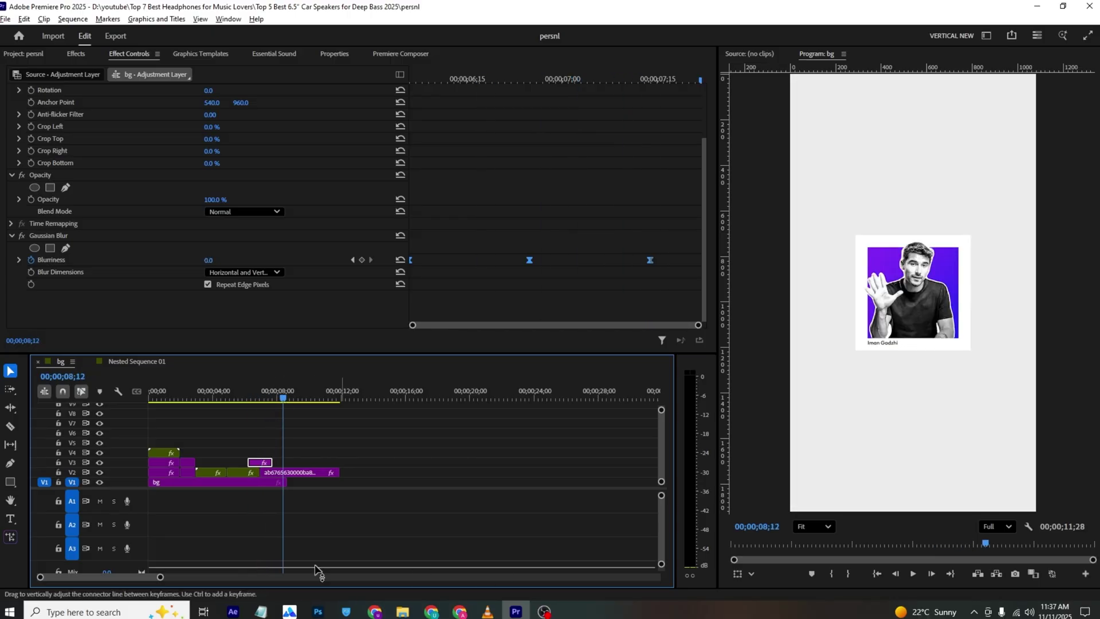
# Step: Following the reference clip in VLC, keyframe the purple portrait's Scale from nearly zero at 00;00;06;29 to 79 at about 00;00;08;14, and preview it
pyautogui.click(487, 612)
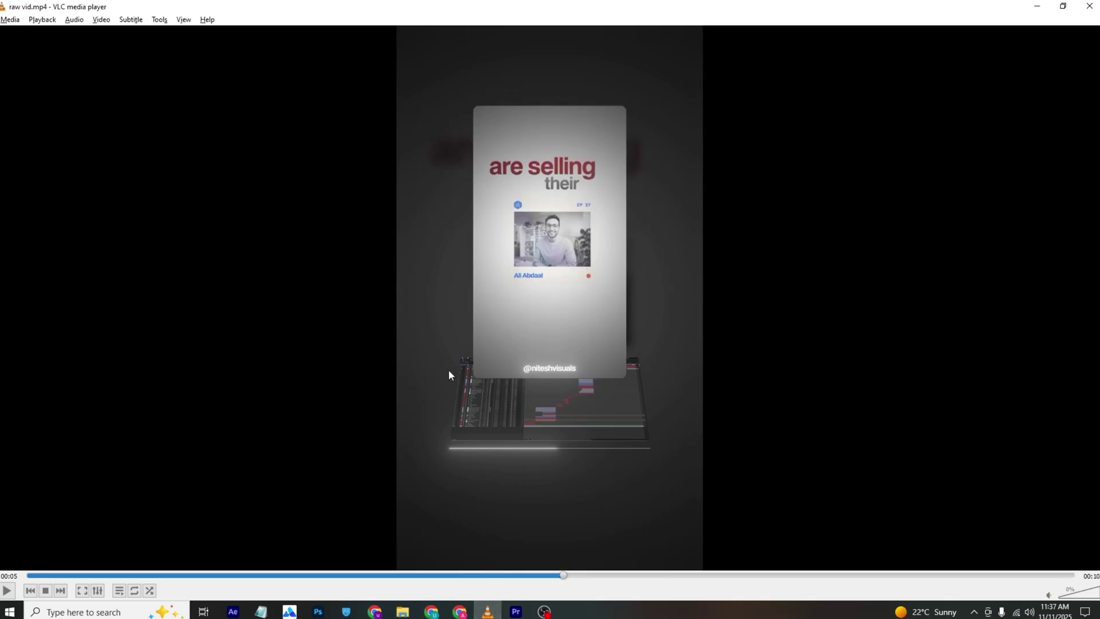
pyautogui.click(486, 575)
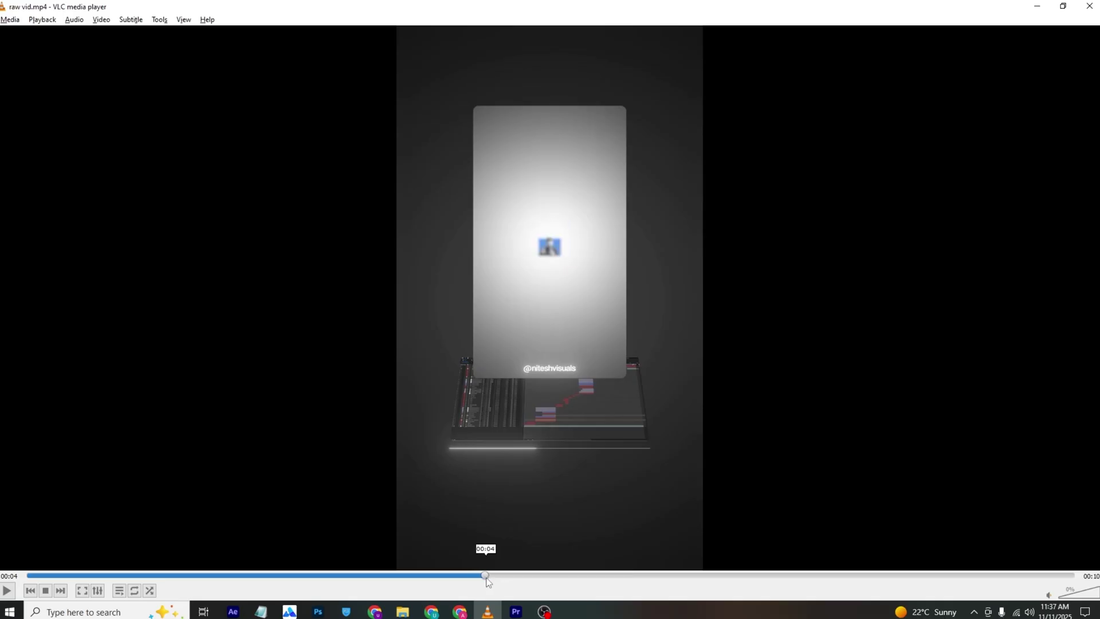
pyautogui.press('space')
pyautogui.click(516, 611)
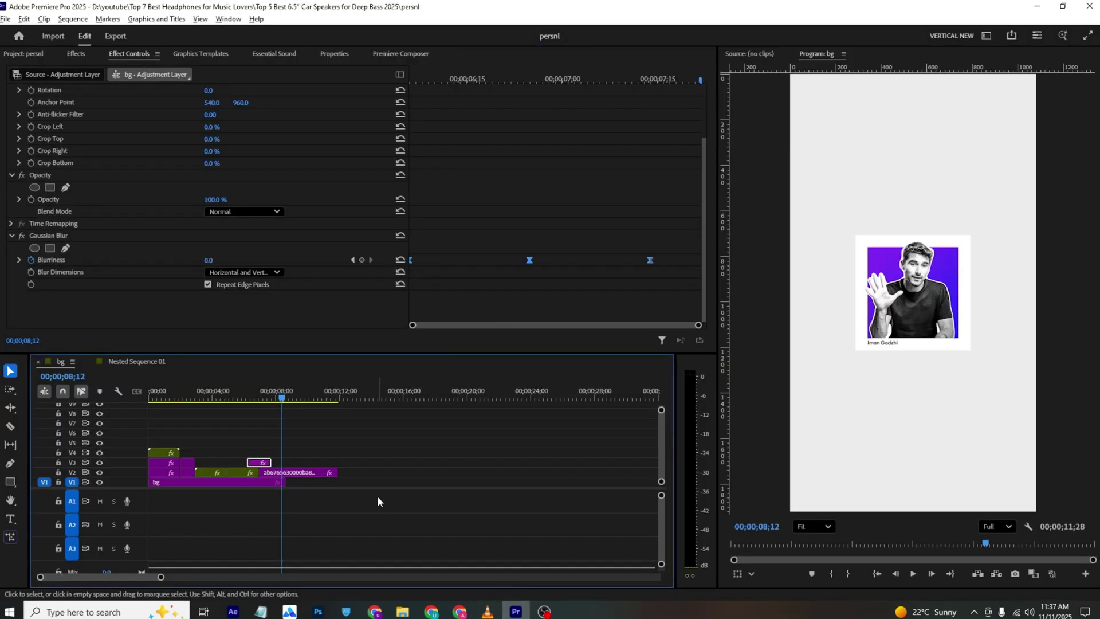
pyautogui.click(301, 472)
pyautogui.moveTo(442, 80); pyautogui.dragTo(89, 114)
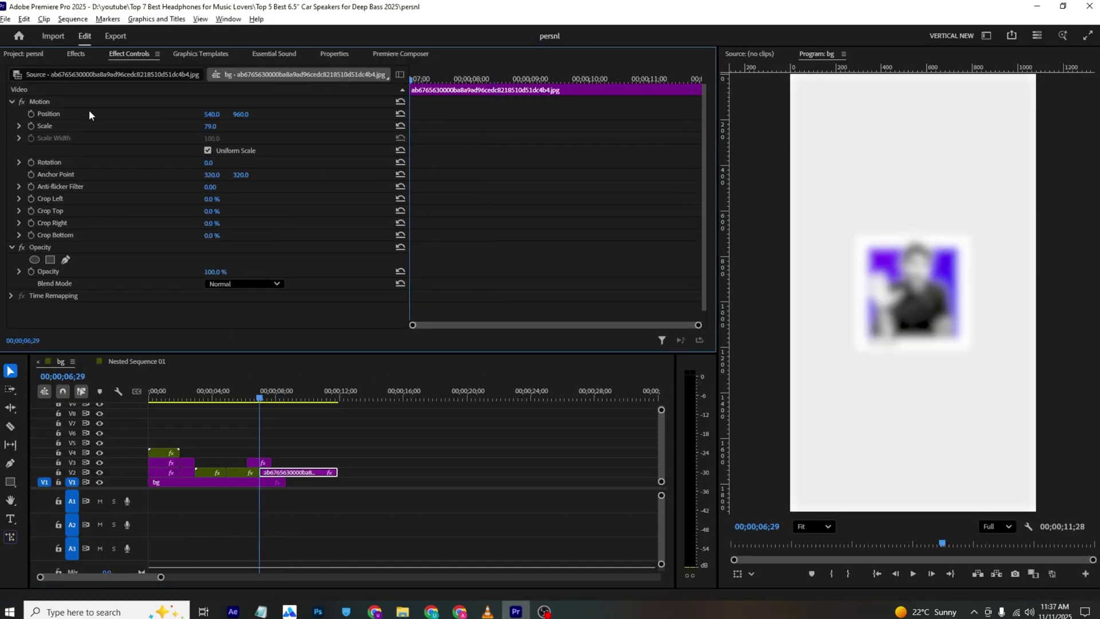
pyautogui.click(31, 126)
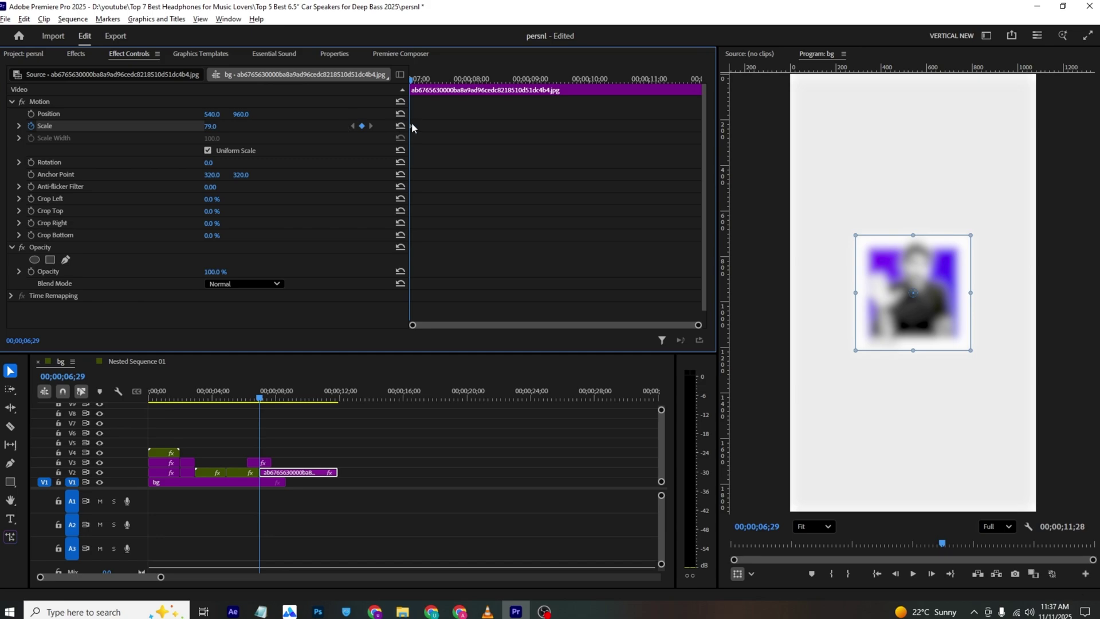
pyautogui.moveTo(412, 124); pyautogui.dragTo(499, 126)
pyautogui.moveTo(223, 131); pyautogui.dragTo(179, 131)
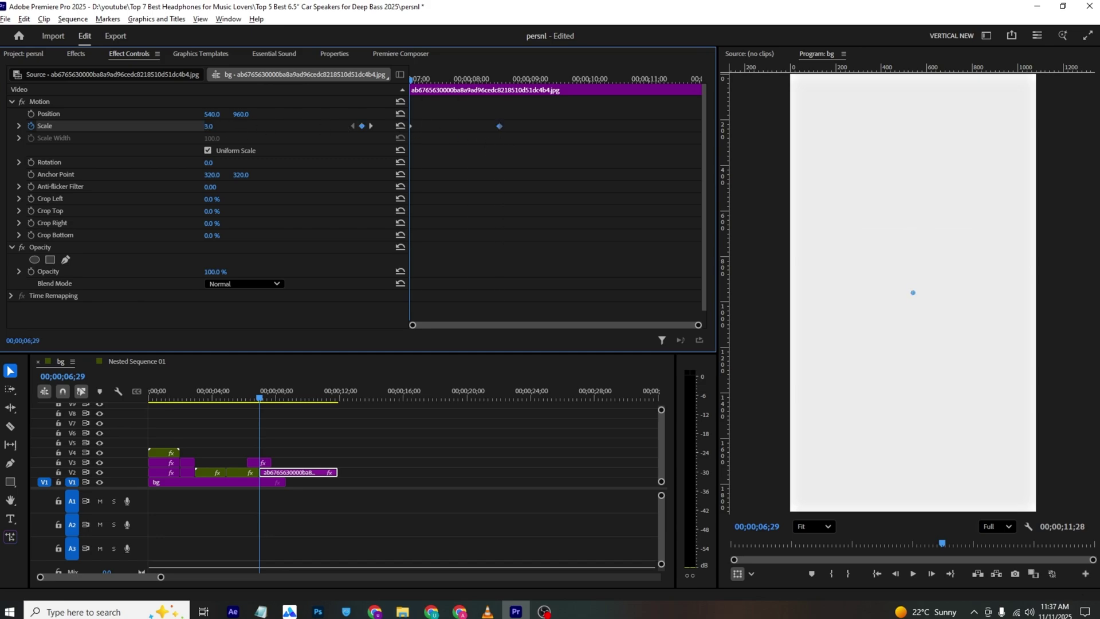
pyautogui.press('space')
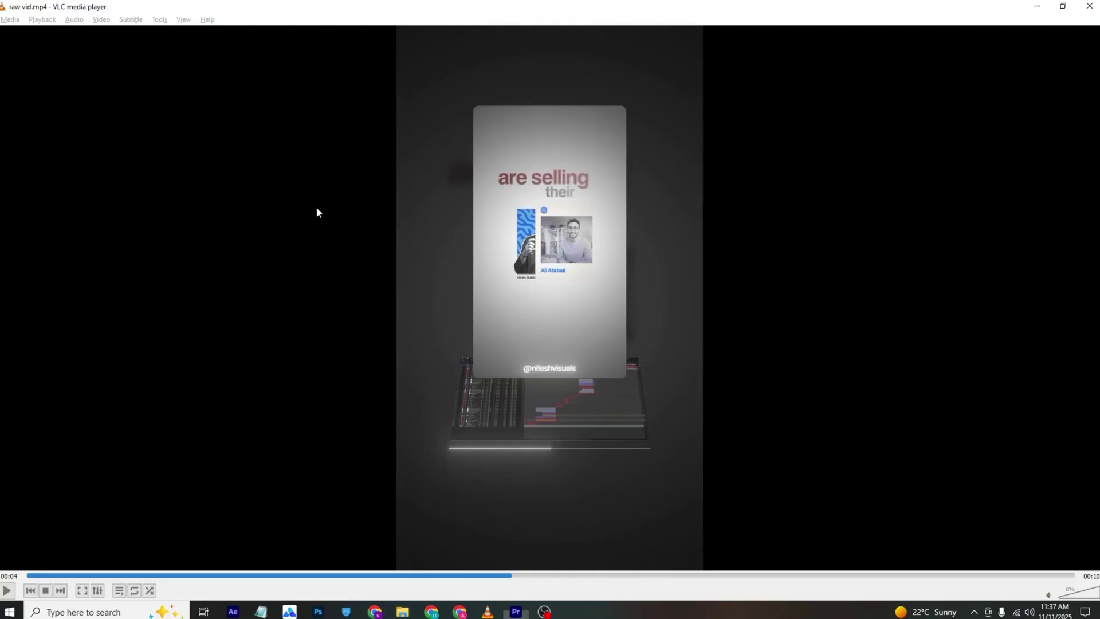
# Step: Recheck the reference clip and place the photo of the man holding a book on V3 from about 00;00;07;23
pyautogui.click(318, 212)
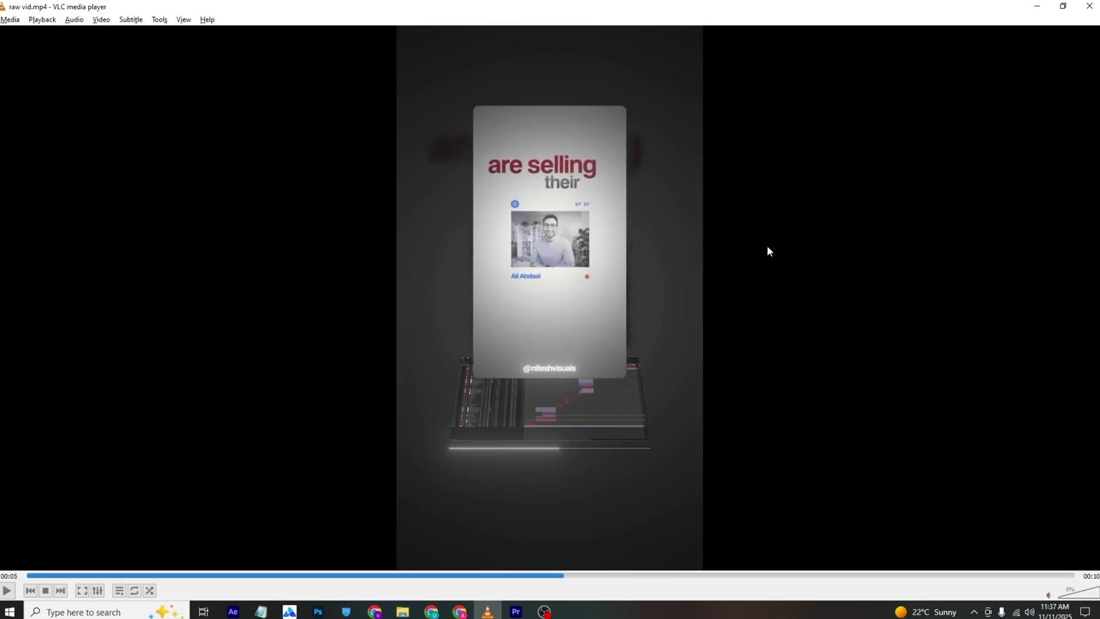
pyautogui.hotkey('alt', 'Tab')
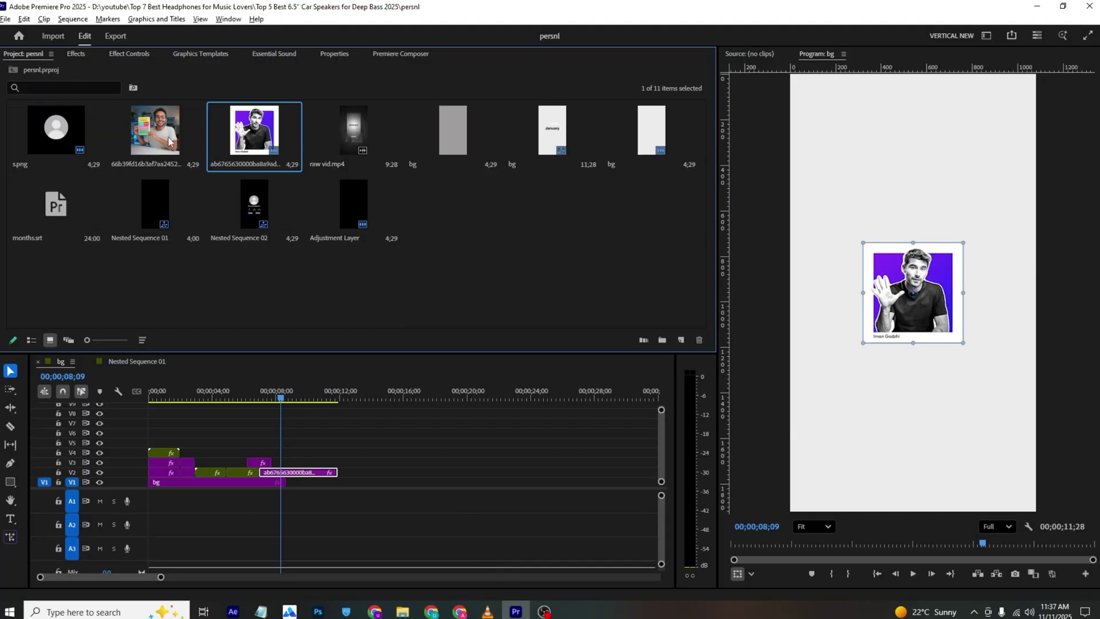
pyautogui.moveTo(170, 142); pyautogui.dragTo(280, 465)
pyautogui.moveTo(161, 577); pyautogui.dragTo(121, 576)
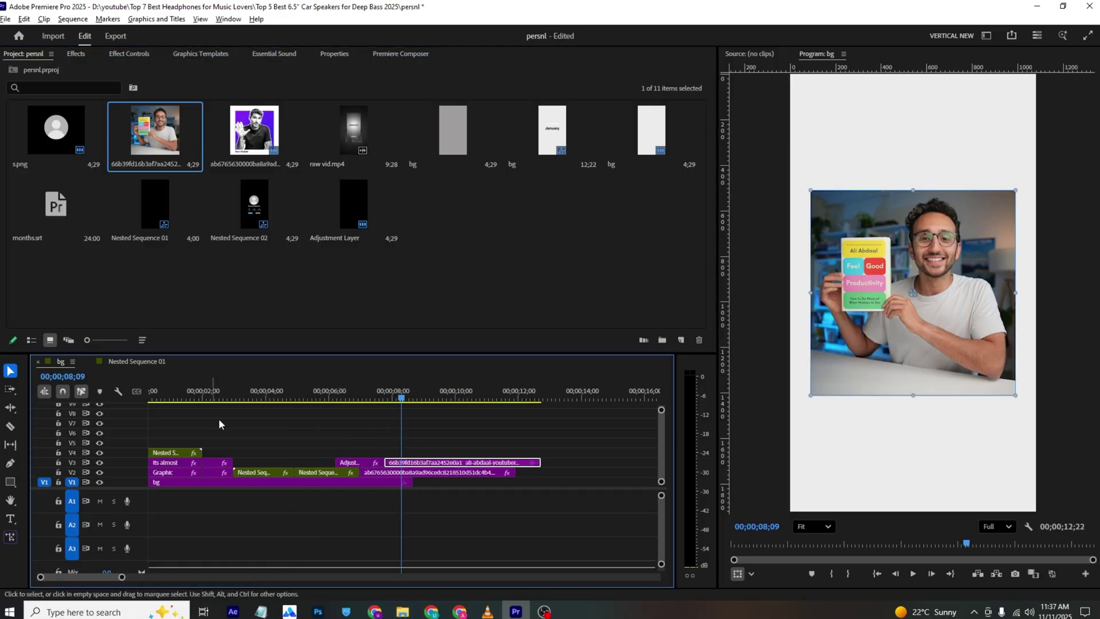
# Step: Set the book photo's Scale to 50 and Position X to 610, and start keyframing Position at 00;00;08;09
pyautogui.click(144, 56)
pyautogui.moveTo(210, 126); pyautogui.dragTo(252, 114)
pyautogui.click(32, 113)
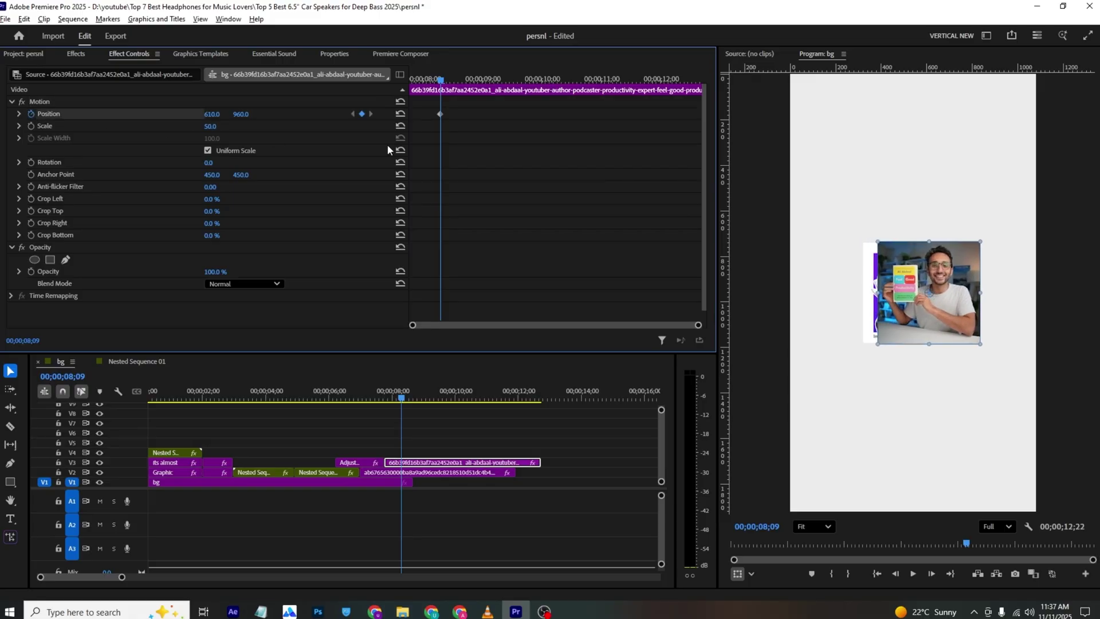
# Step: Move the book photo's Position keyframe to about 00;00;09;06, set Position X to 2208 at the clip's start, and play the slide-in
pyautogui.moveTo(436, 113); pyautogui.dragTo(494, 114)
pyautogui.click(411, 78)
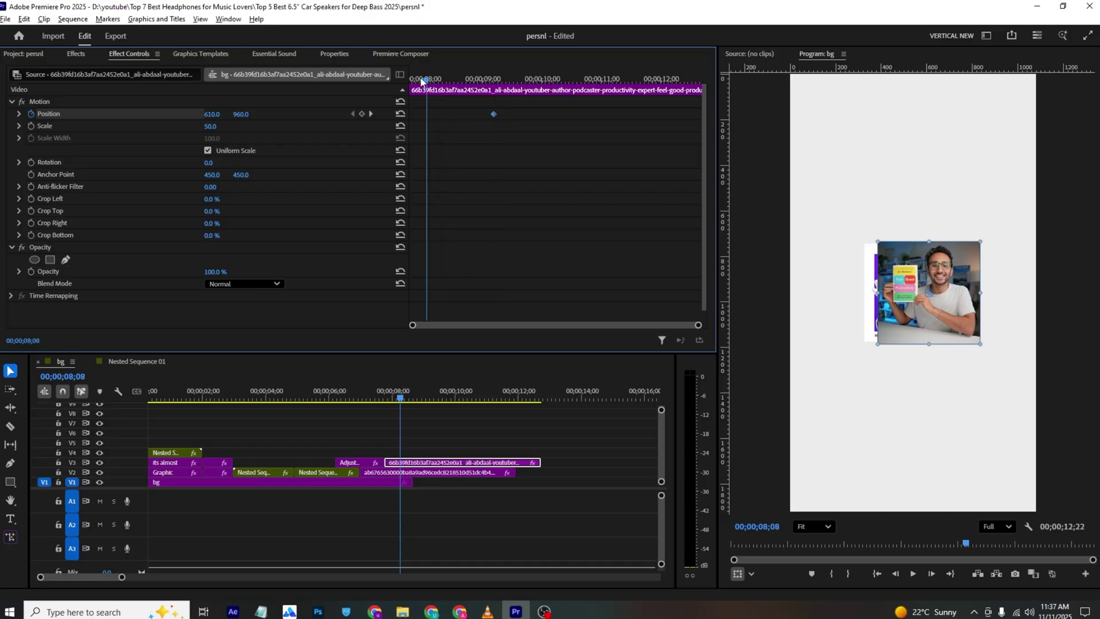
pyautogui.moveTo(222, 114); pyautogui.dragTo(218, 112)
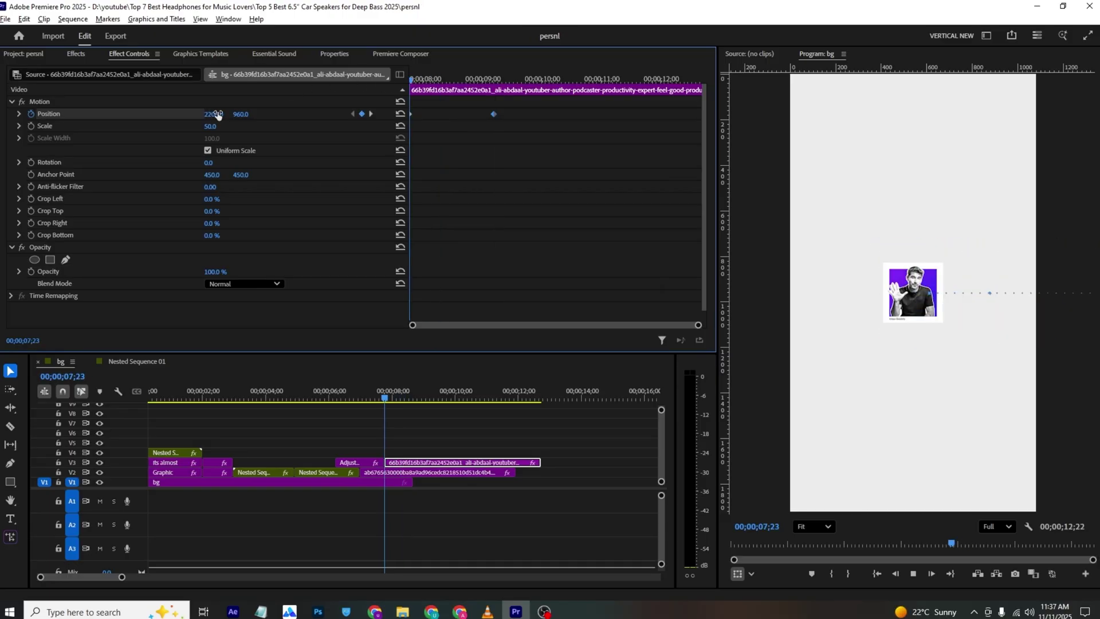
pyautogui.press('space')
pyautogui.press('space')
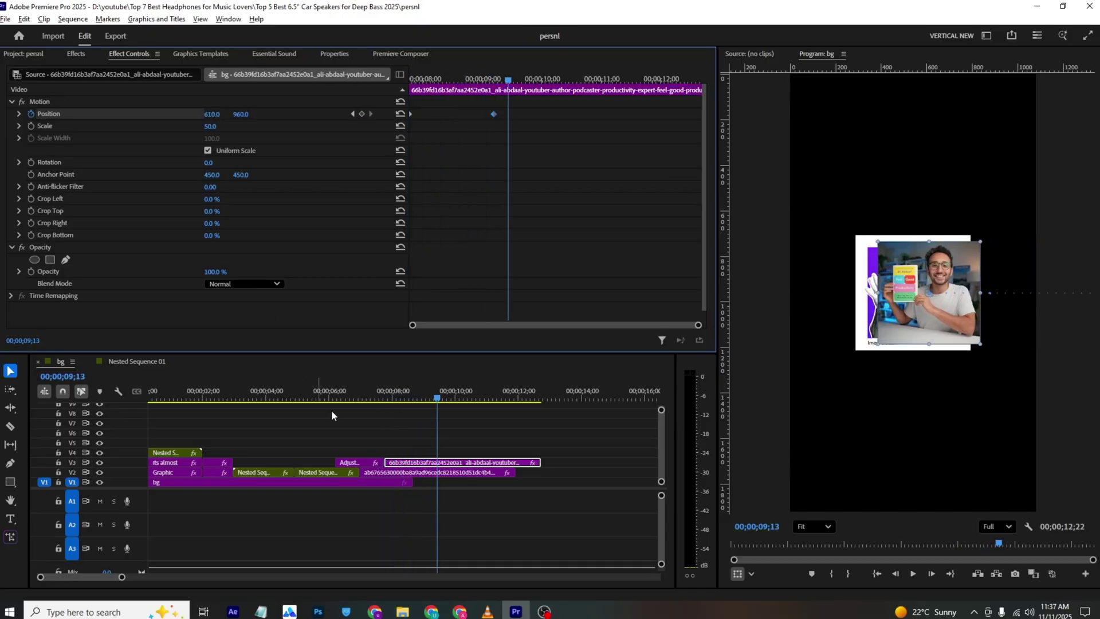
# Step: Extend the bg clip on V1 to about 00;00;16;17 and review the book photo's slide-in
pyautogui.moveTo(407, 485); pyautogui.dragTo(658, 484)
pyautogui.click(355, 395)
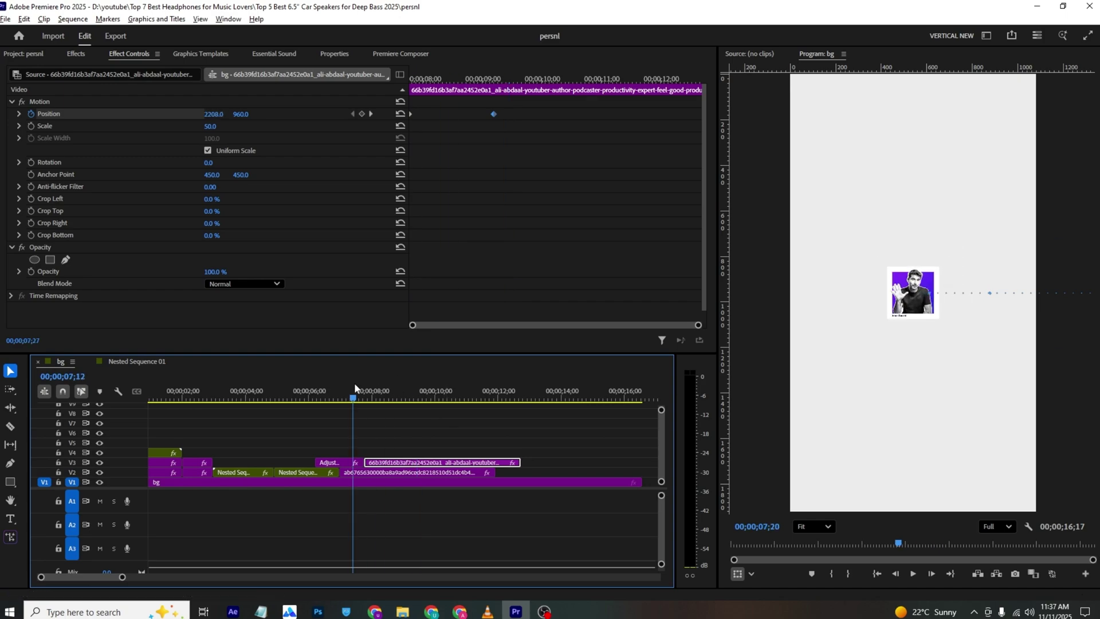
pyautogui.click(438, 394)
pyautogui.click(465, 394)
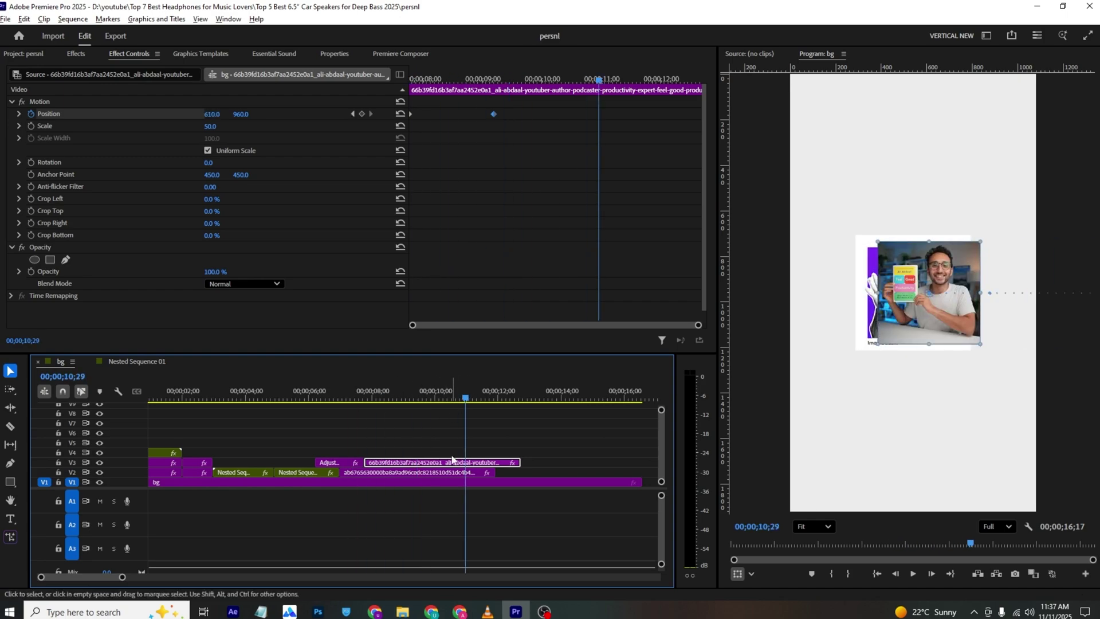
# Step: Set the book photo's Scale to 62 and check the framing against the reference clip
pyautogui.click(511, 85)
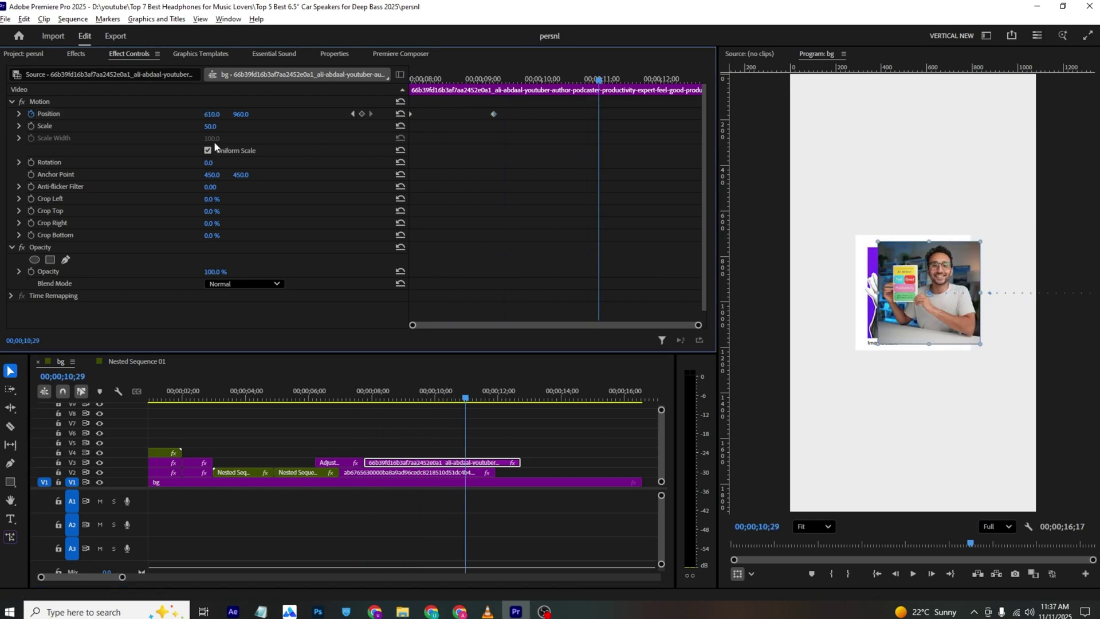
pyautogui.moveTo(210, 127); pyautogui.dragTo(217, 127)
pyautogui.hotkey('alt', 'Tab')
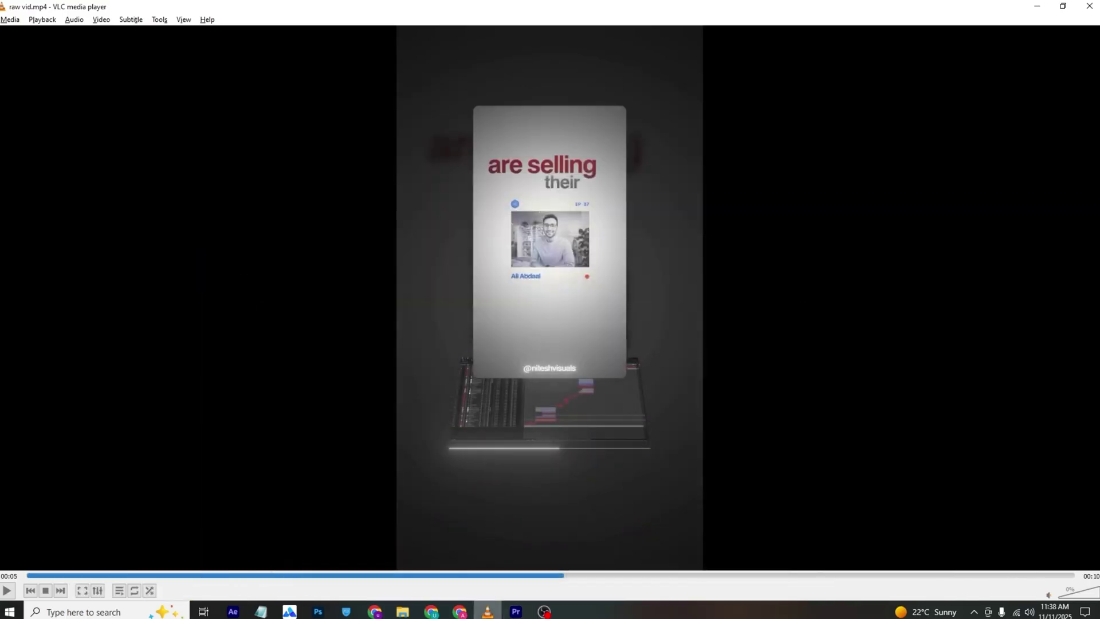
pyautogui.hotkey('alt', 'Tab')
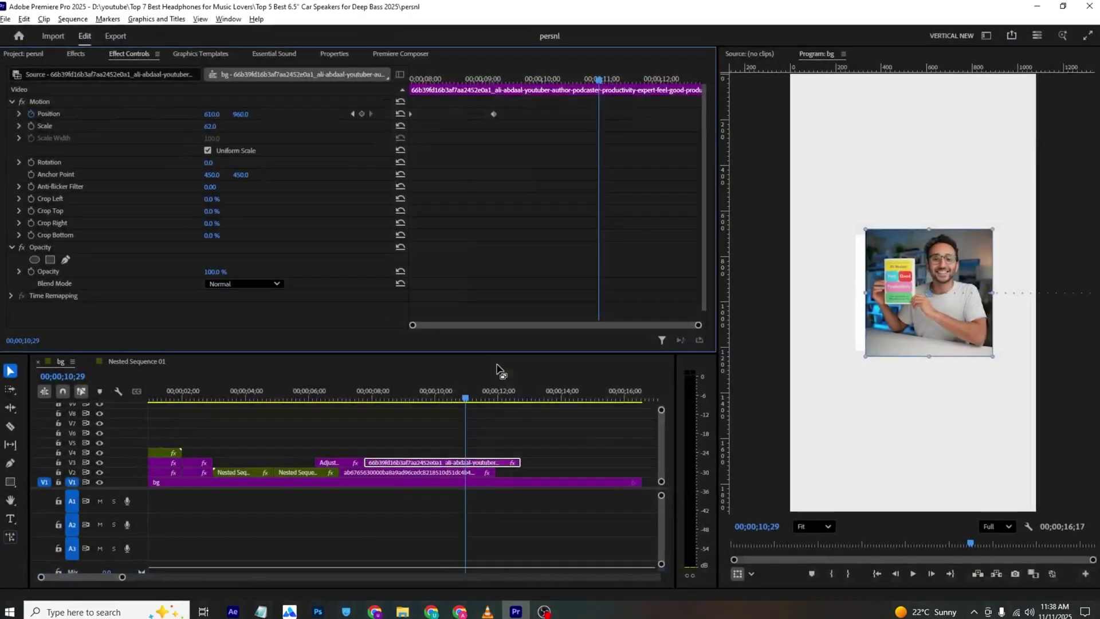
# Step: Nest the portrait clip on V2 and the book photo clip on V3 into one sequence under the suggested name
pyautogui.rightClick(429, 466)
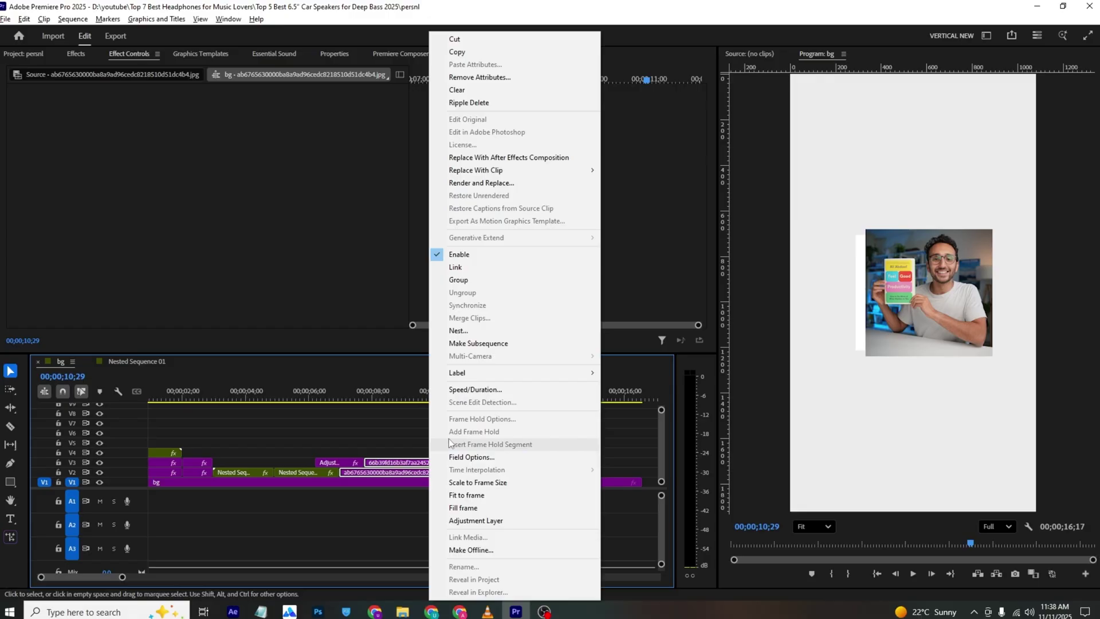
pyautogui.click(473, 330)
pyautogui.click(571, 318)
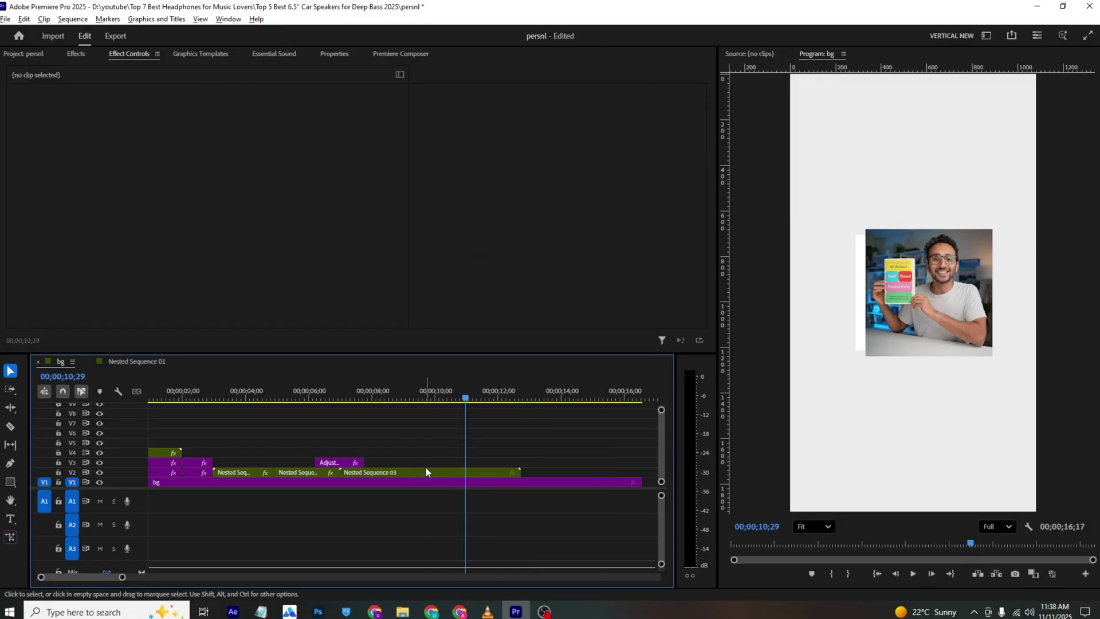
# Step: Keyframe the nested clip's Position from 960 at 00;00;10;08 to above the frame at about 00;00;10;29, and play the slide-out
pyautogui.click(430, 474)
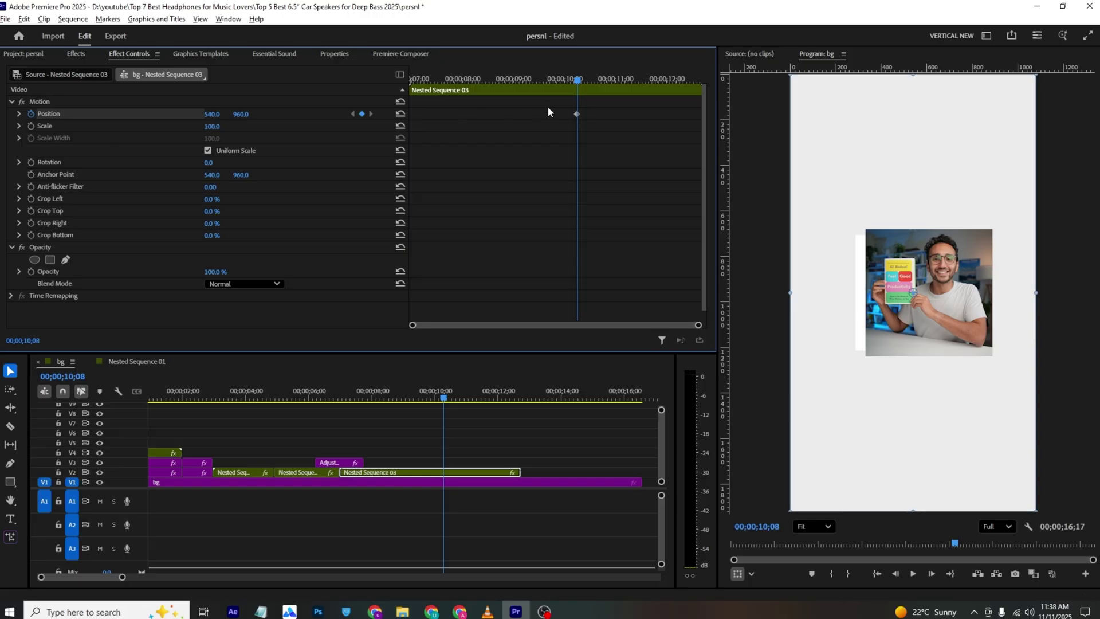
pyautogui.moveTo(578, 78); pyautogui.dragTo(616, 79)
pyautogui.moveTo(242, 115); pyautogui.dragTo(261, 101)
pyautogui.click(568, 78)
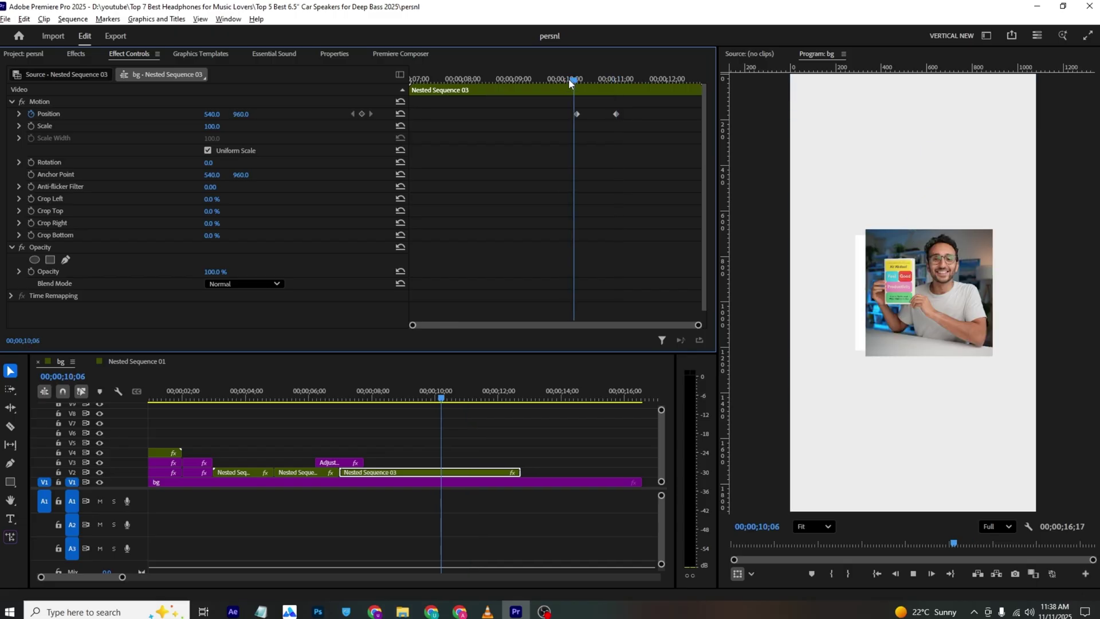
pyautogui.press('space')
# Step: Place the book photo on V3 and the purple portrait on V4 as short stacked clips starting at 00;00;10;29
pyautogui.click(43, 54)
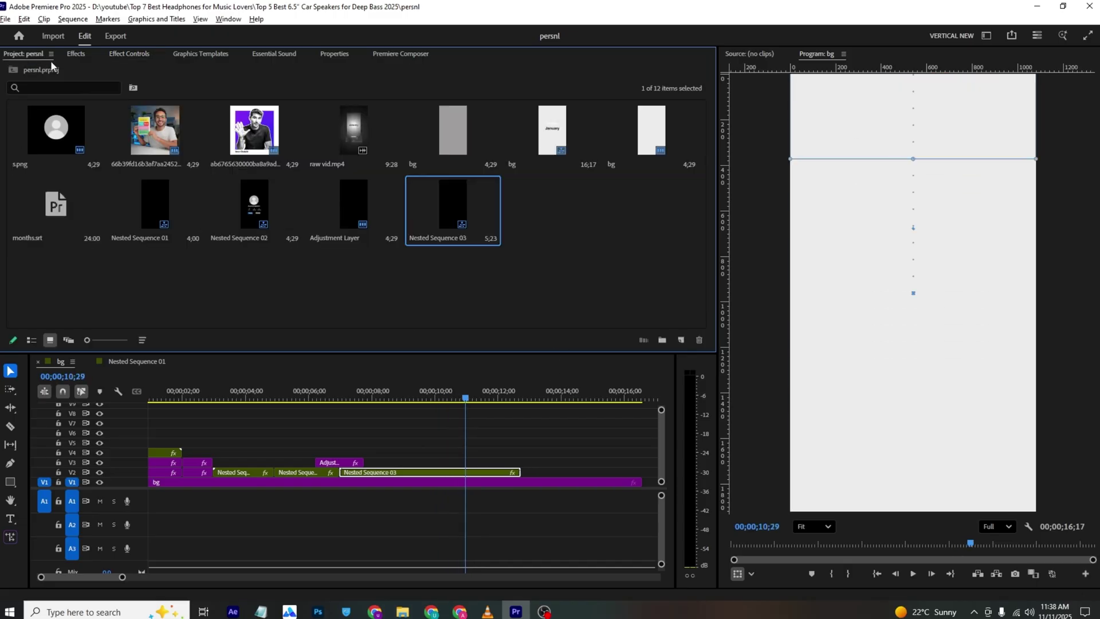
pyautogui.click(154, 144)
pyautogui.moveTo(506, 403); pyautogui.dragTo(606, 462)
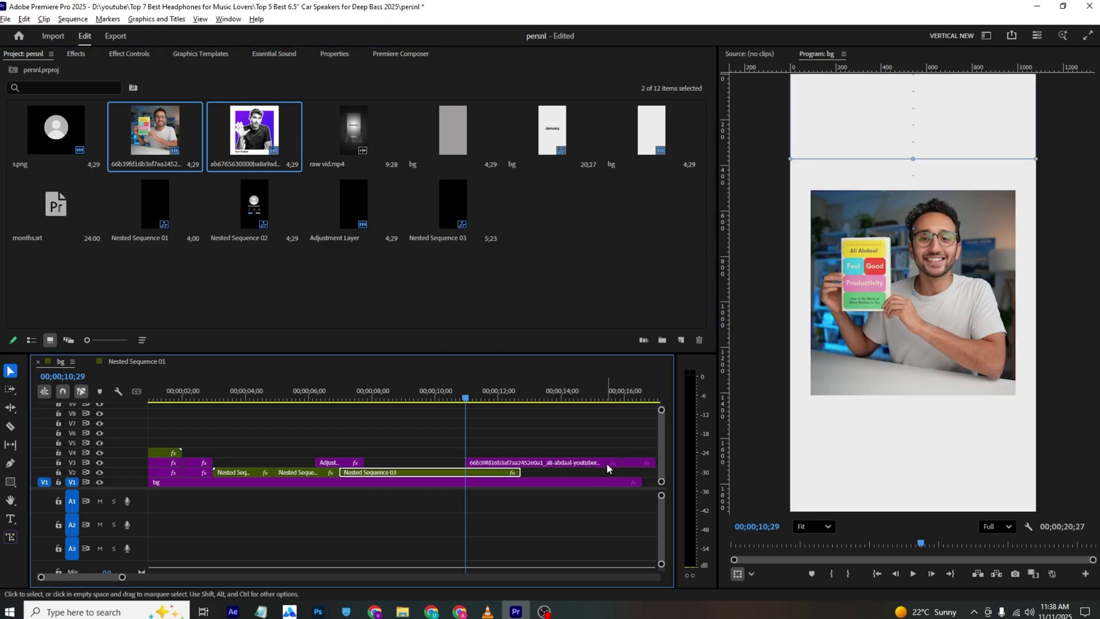
pyautogui.click(558, 462)
pyautogui.hotkey('ctrl', 'z')
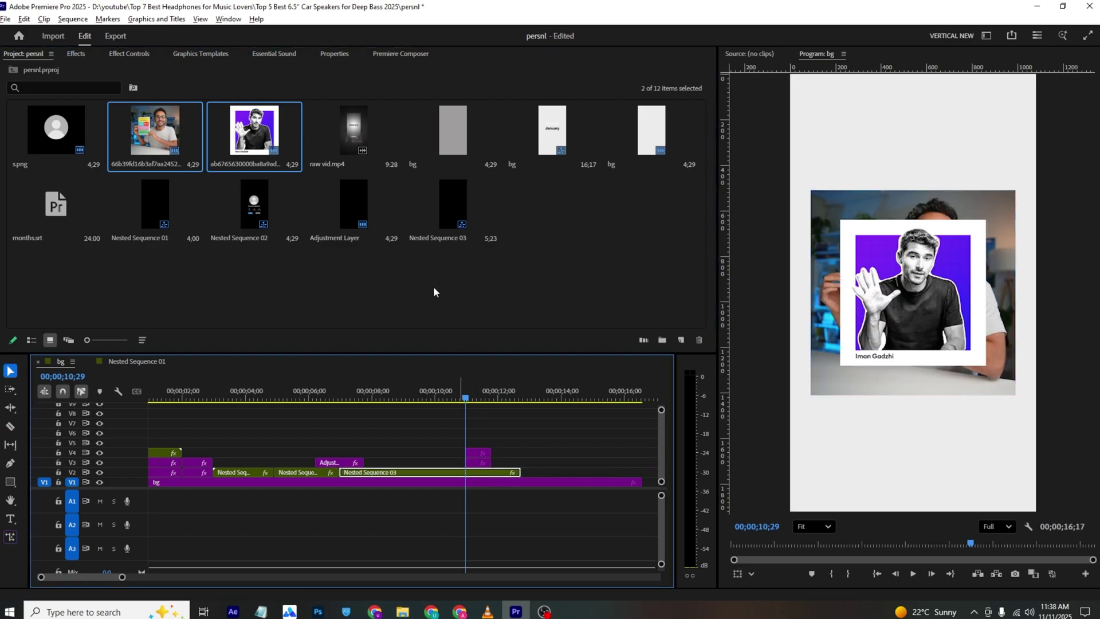
pyautogui.press('Right')
# Step: Shift both new photo clips earlier so they start at 00;00;10;22, while the first pair is sliding out
pyautogui.click(128, 54)
pyautogui.moveTo(618, 77); pyautogui.dragTo(601, 81)
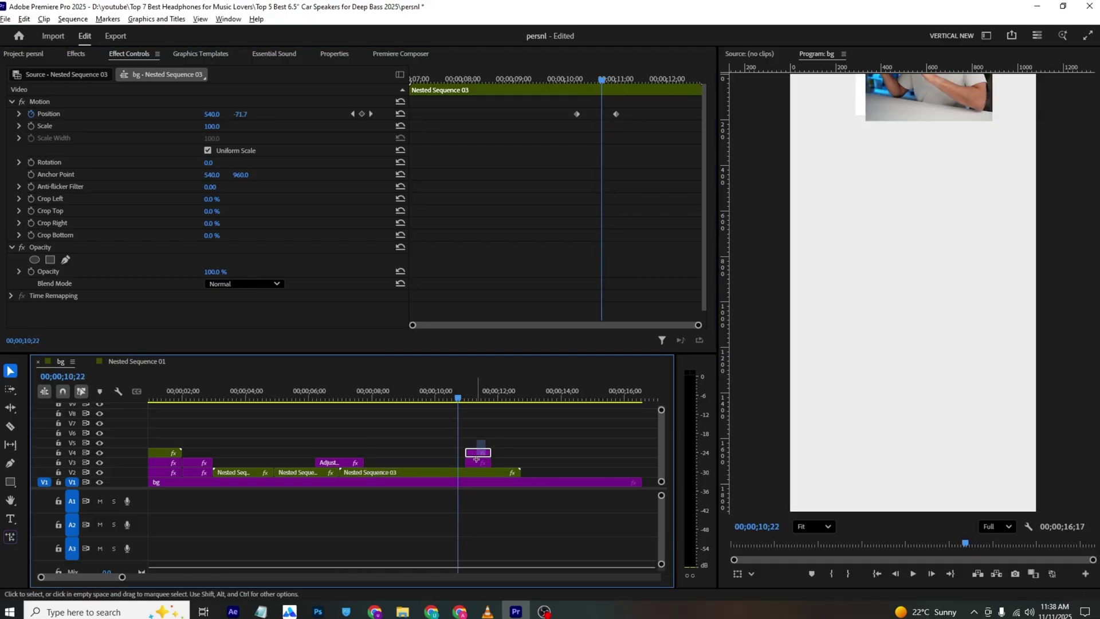
pyautogui.moveTo(468, 447); pyautogui.dragTo(462, 449)
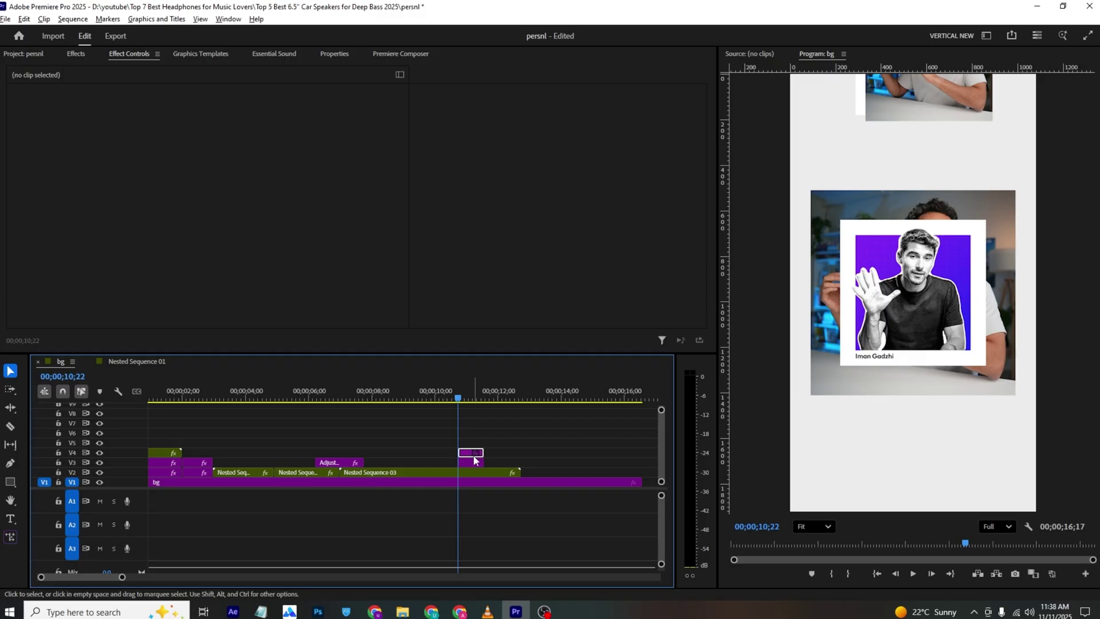
# Step: Shrink and lower the V4 portrait, and set the book photo's Scale to 57 and Position Y to 835, matching the reference's vertical stack
pyautogui.click(475, 460)
pyautogui.moveTo(212, 126); pyautogui.dragTo(284, 211)
pyautogui.click(471, 461)
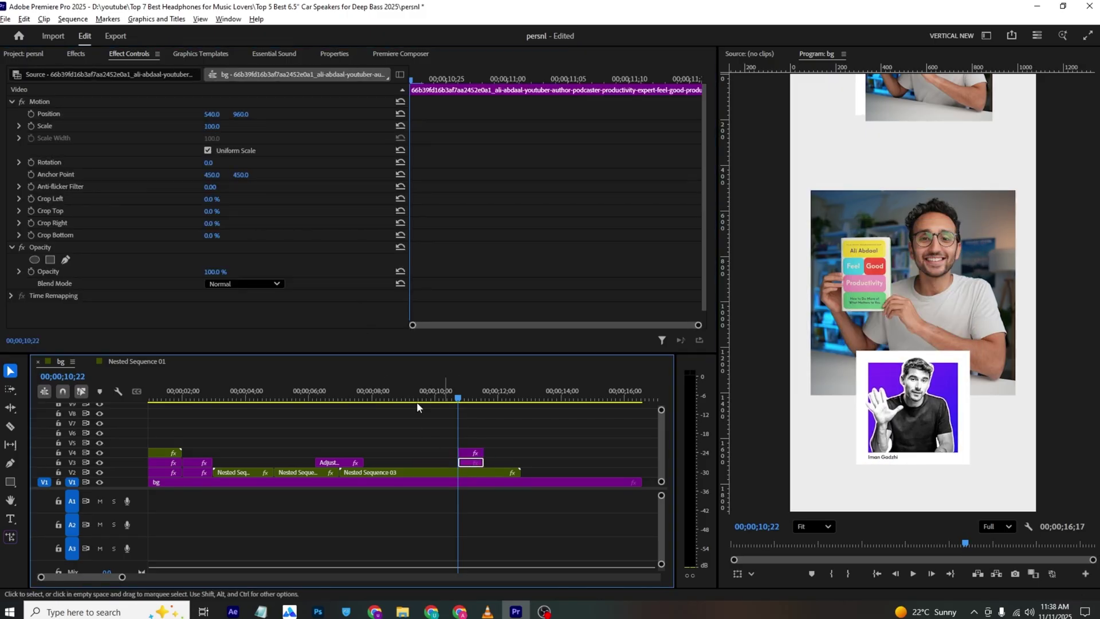
pyautogui.moveTo(210, 126); pyautogui.dragTo(235, 114)
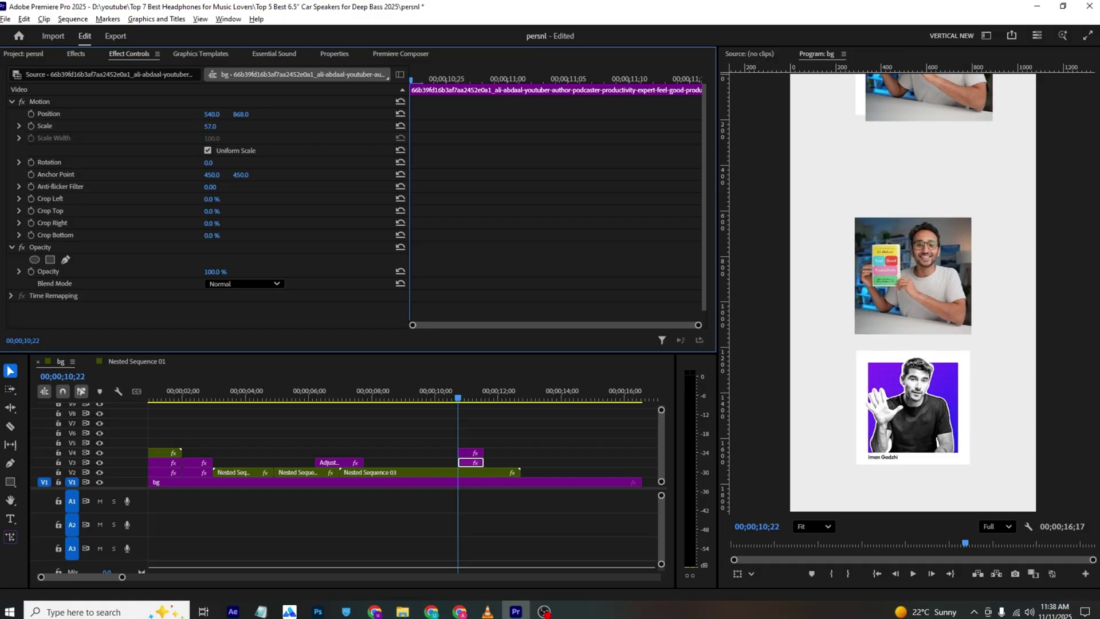
pyautogui.click(488, 611)
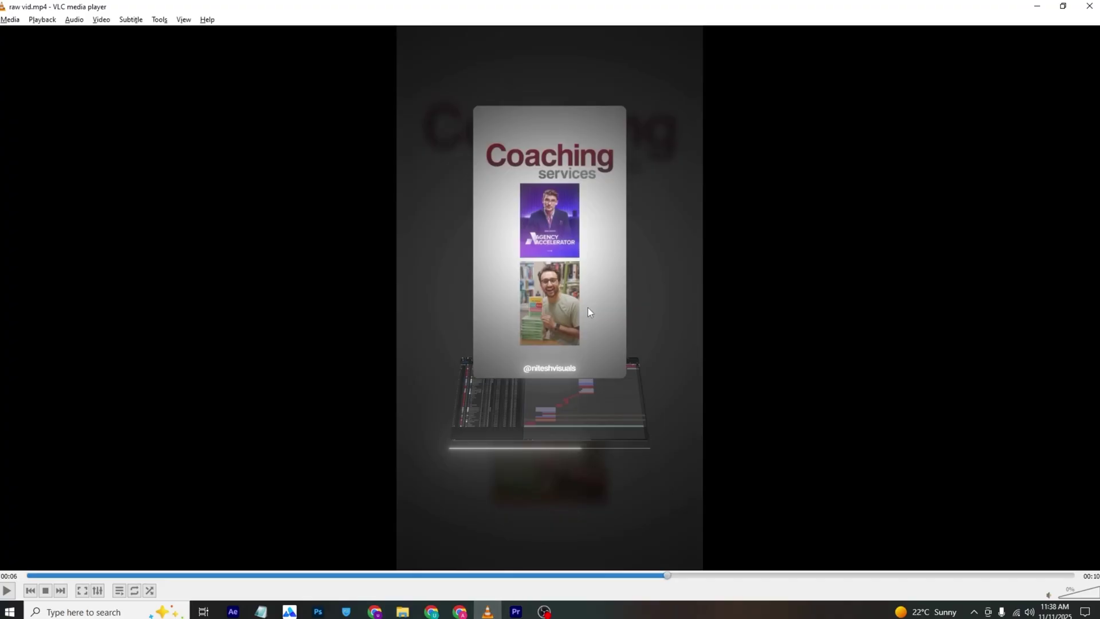
pyautogui.click(487, 611)
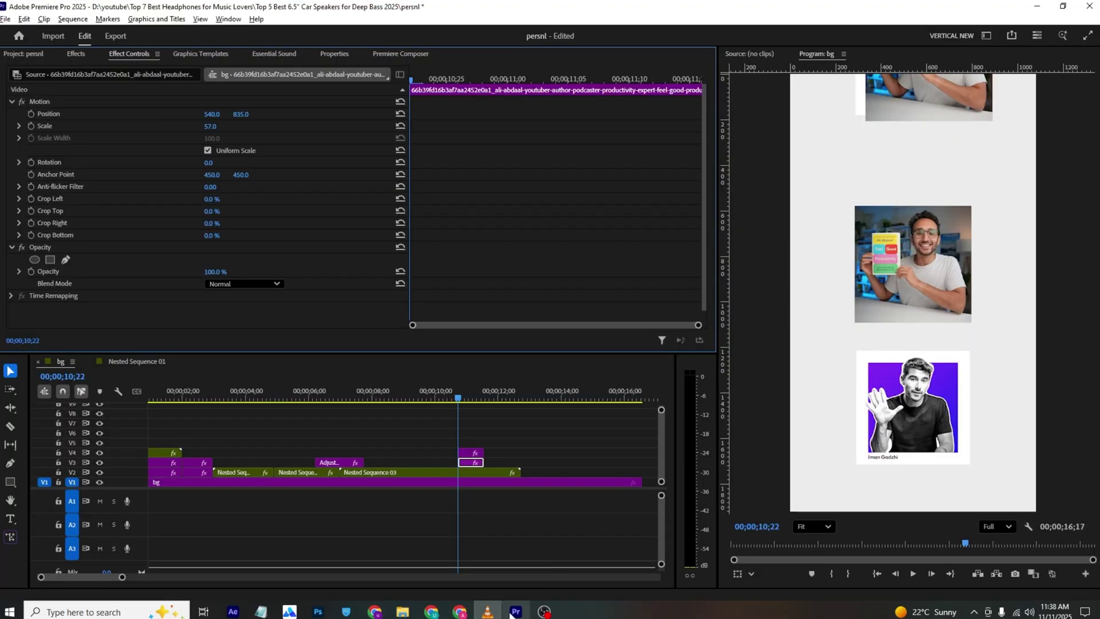
# Step: Nest the stacked book photo and portrait clips on V3 and V4 into one sequence under the suggested name
pyautogui.keyDown('shift'); pyautogui.click(473, 463); pyautogui.keyUp('shift')
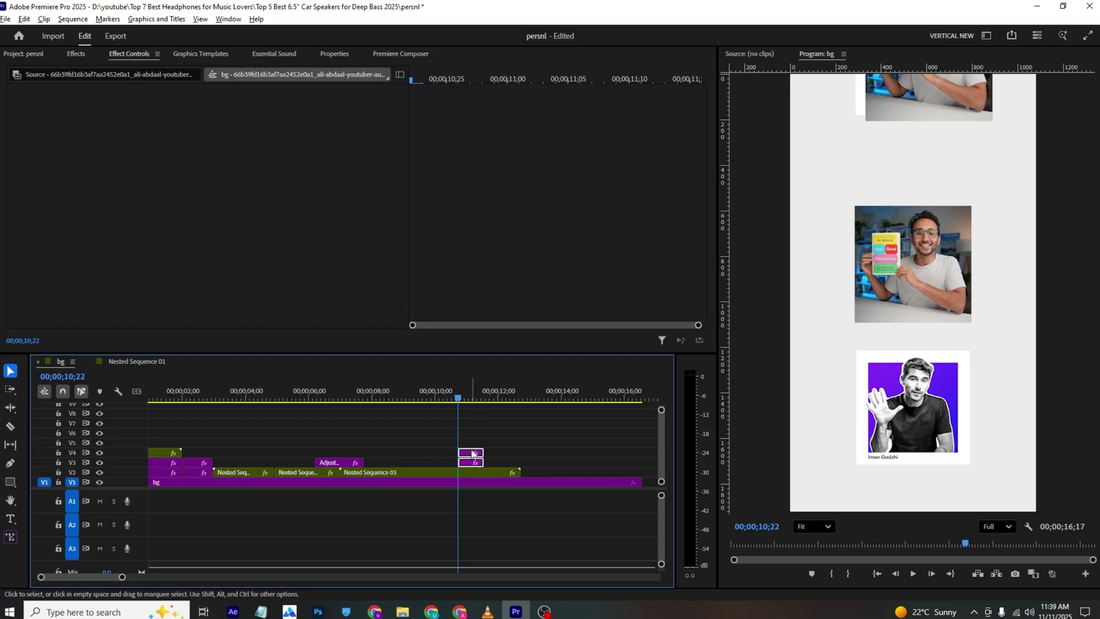
pyautogui.rightClick(473, 455)
pyautogui.click(512, 325)
pyautogui.click(576, 319)
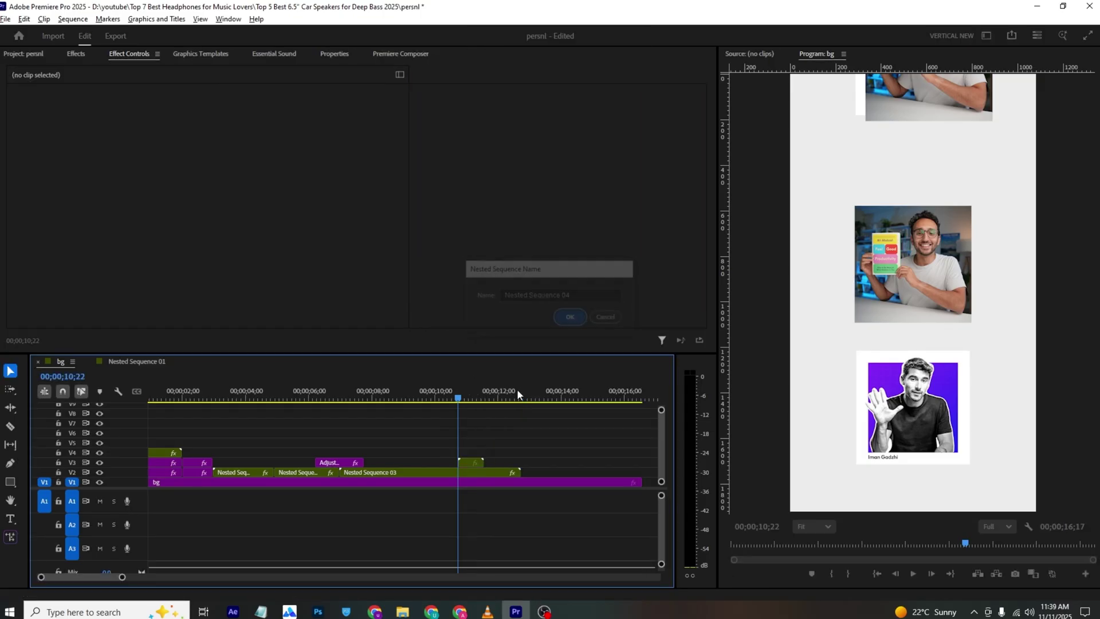
# Step: Keyframe the nested pair's Position to rise from below the frame to Y 960 at 00;00;11;05, save the project and preview it
pyautogui.click(31, 114)
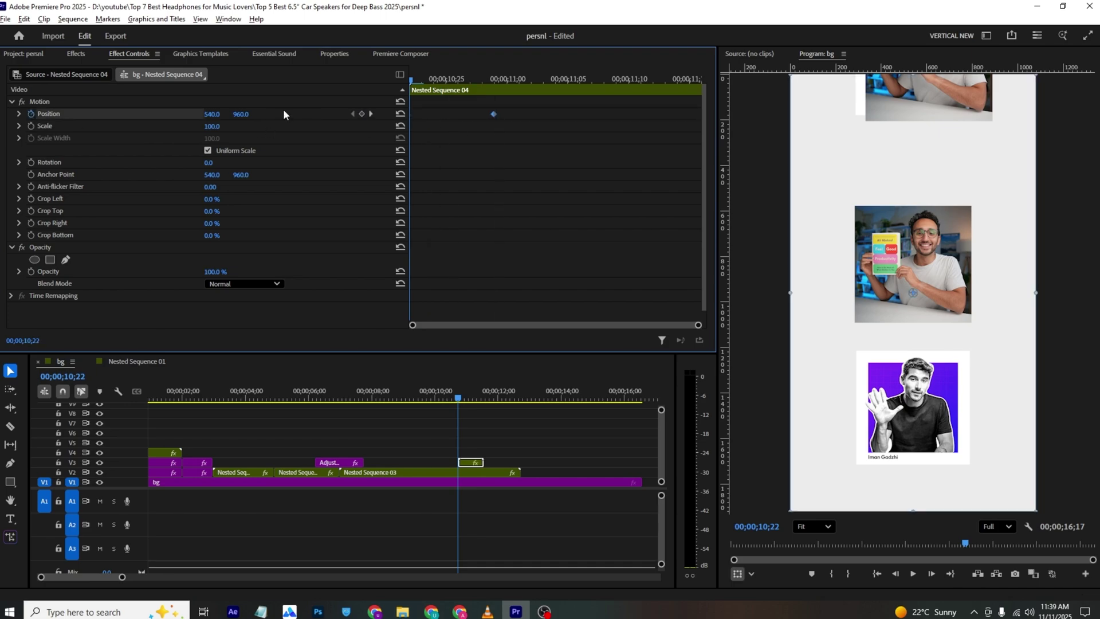
pyautogui.hotkey('ctrl', 's')
pyautogui.press('space')
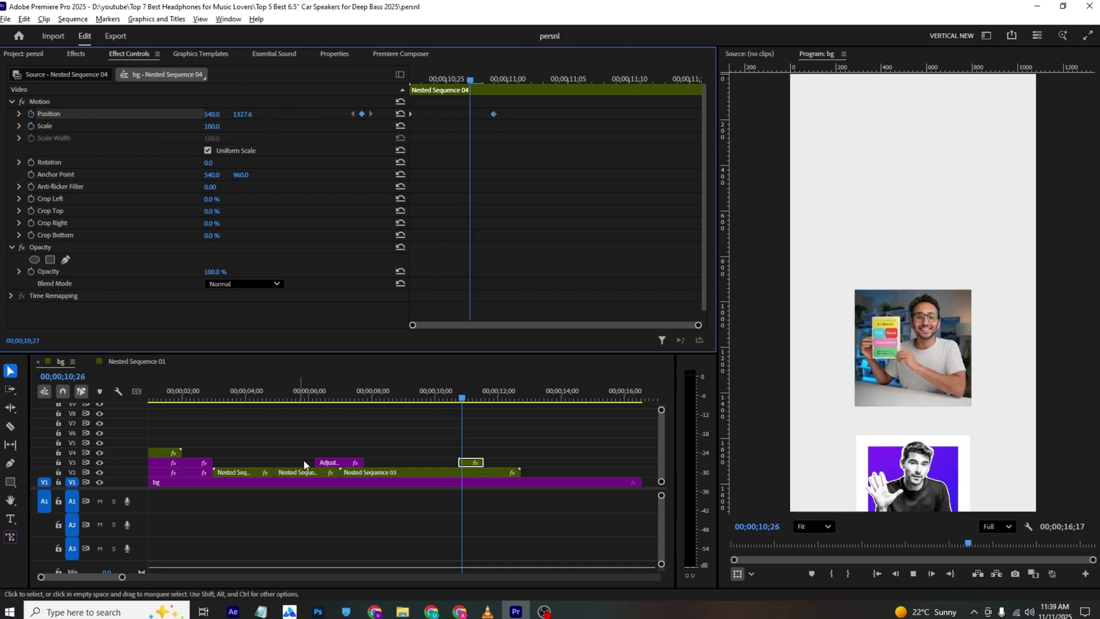
pyautogui.press('space')
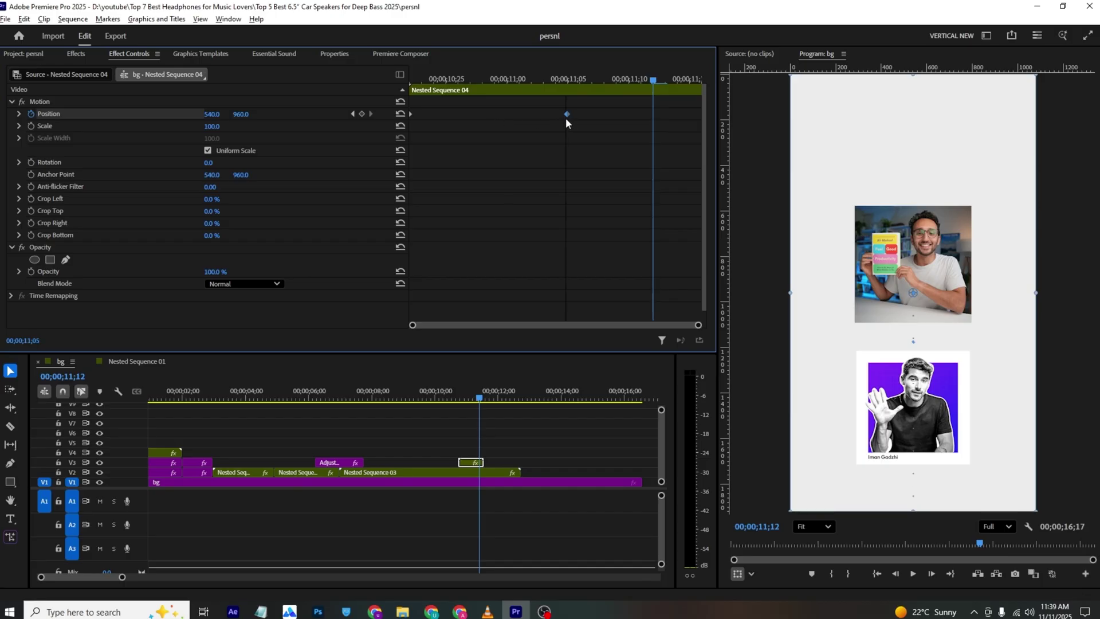
# Step: Open the nested photo pair's sequence and lengthen both photo clips inside it
pyautogui.doubleClick(470, 462)
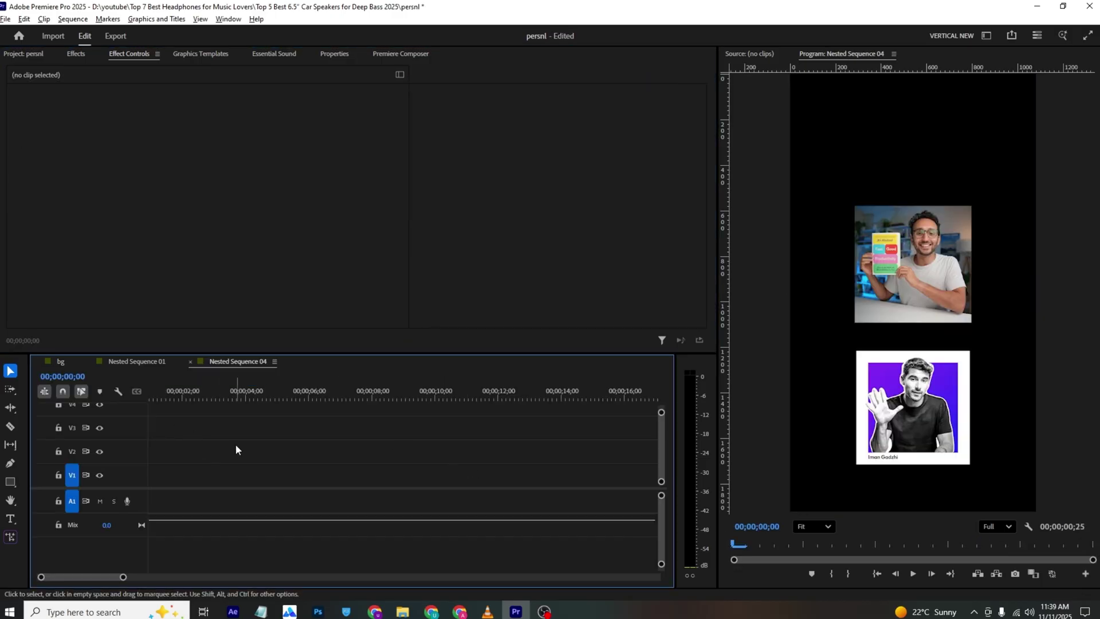
pyautogui.moveTo(181, 464); pyautogui.dragTo(141, 402)
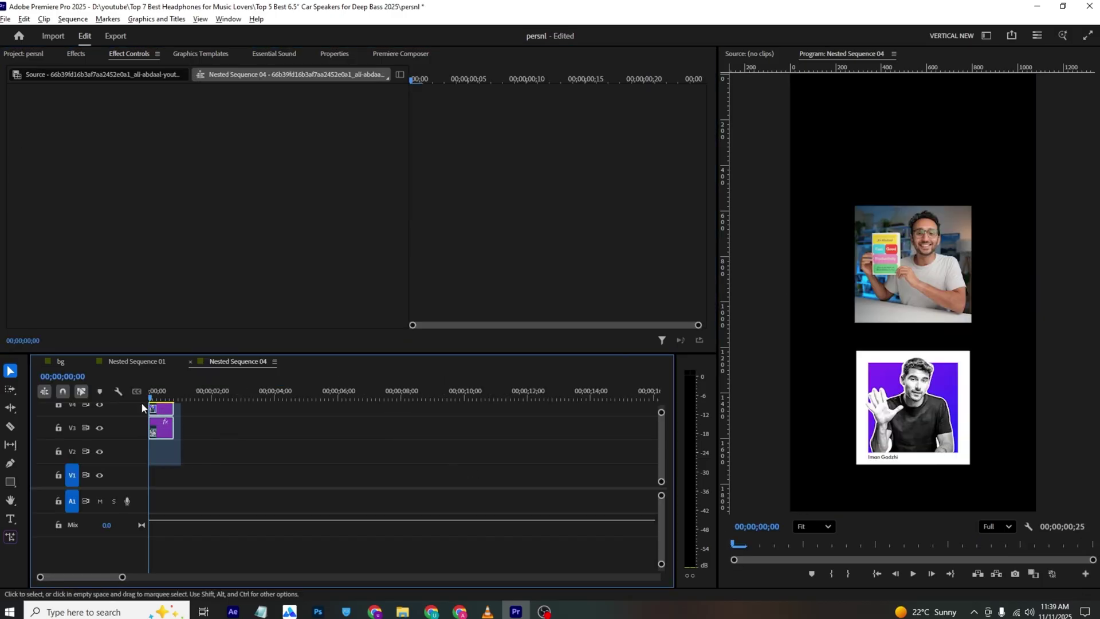
pyautogui.press('=')
pyautogui.press('=')
# Step: Extend the nested photo pair on V3 to about 00;00;16;25 in the bg sequence and play back its slide-in
pyautogui.click(62, 361)
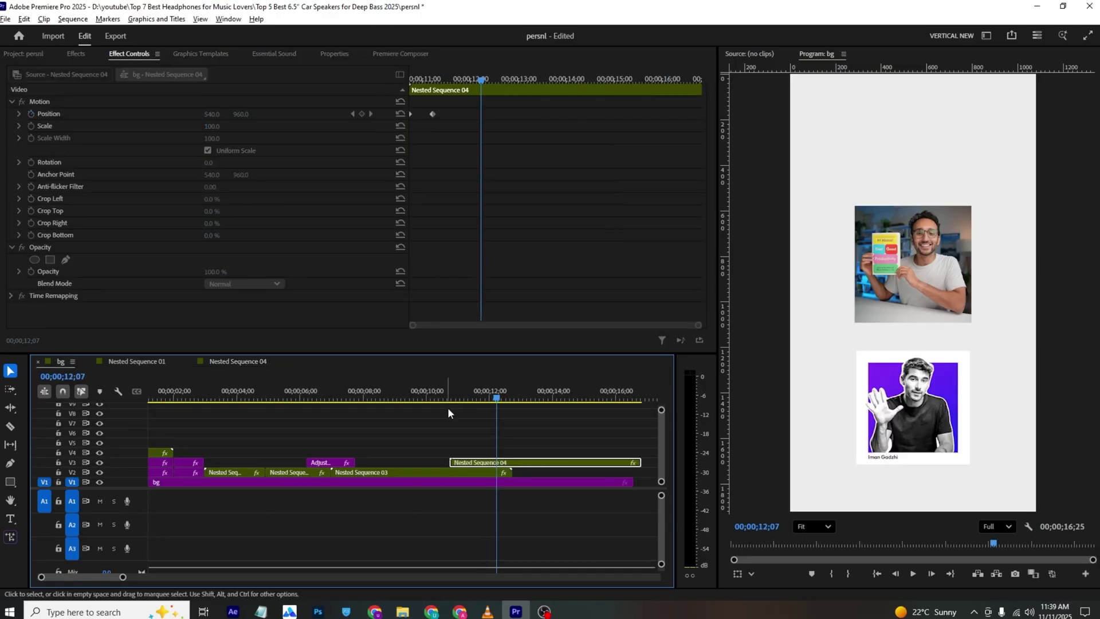
pyautogui.click(442, 388)
pyautogui.press('space')
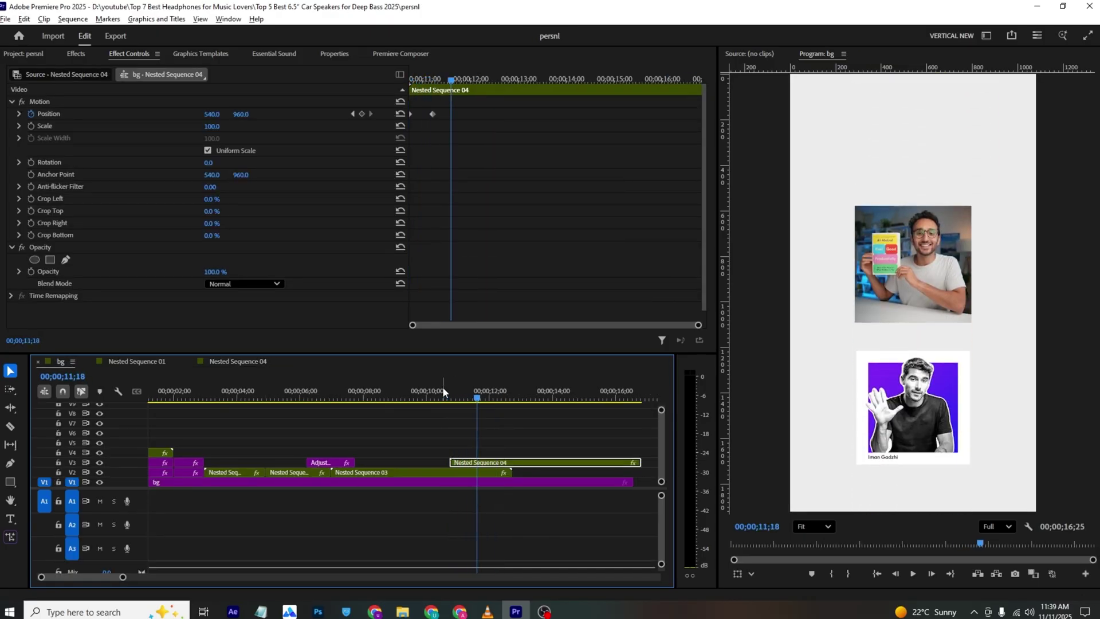